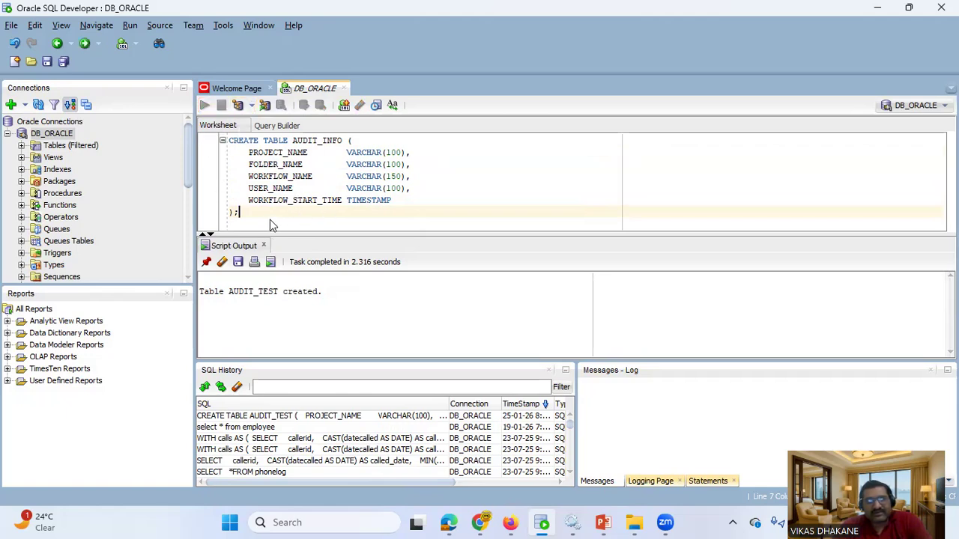
Run the CREATE TABLE statement for AUDIT_INFO against the DB_ORACLE connection.
key(F5)
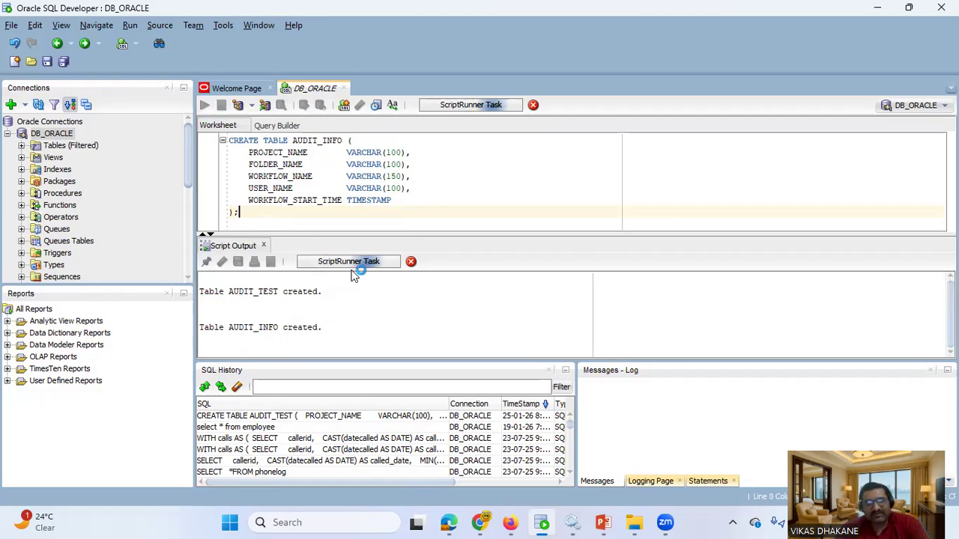
Switch to the PowerPoint presentation and review the Step:02 line on creating the mapping and in-out parameter.
click(610, 527)
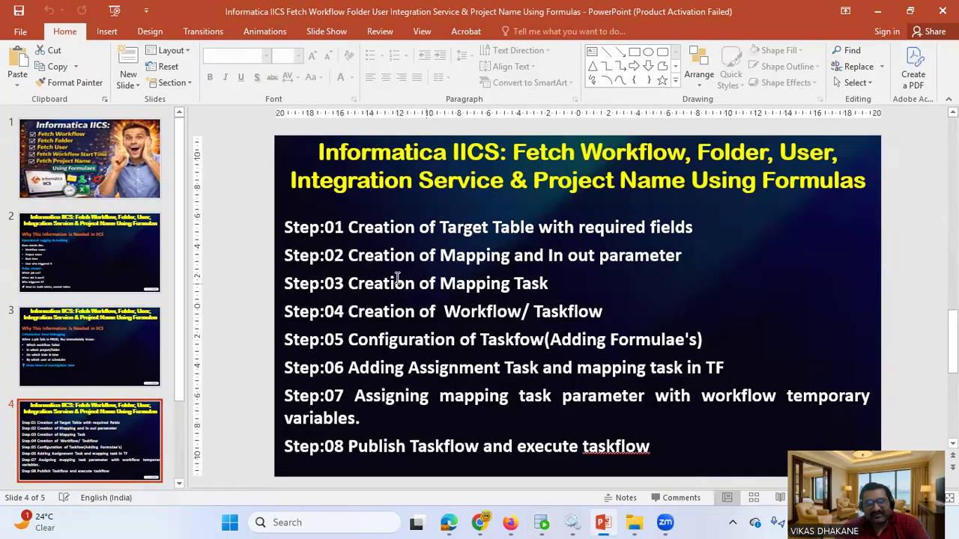
drag(346, 254, 665, 256)
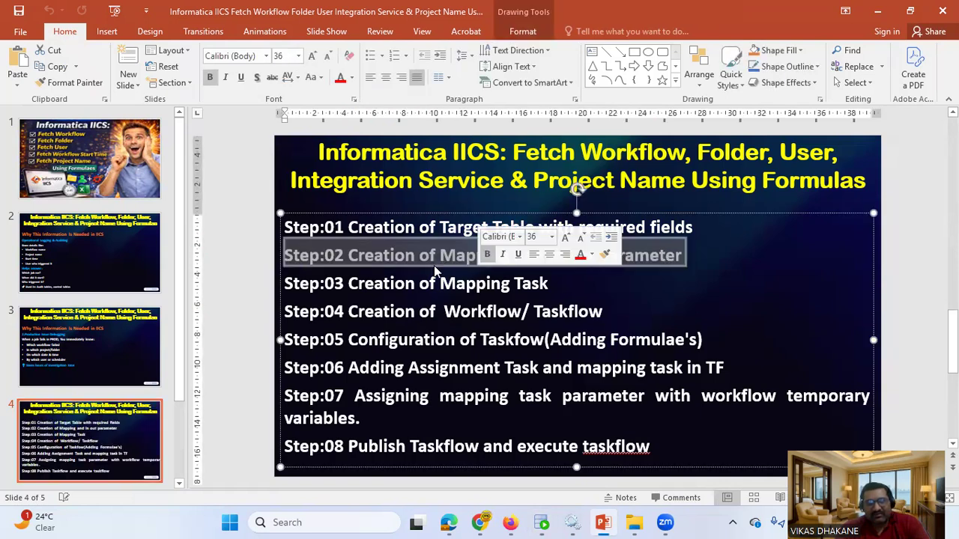
drag(434, 265, 436, 283)
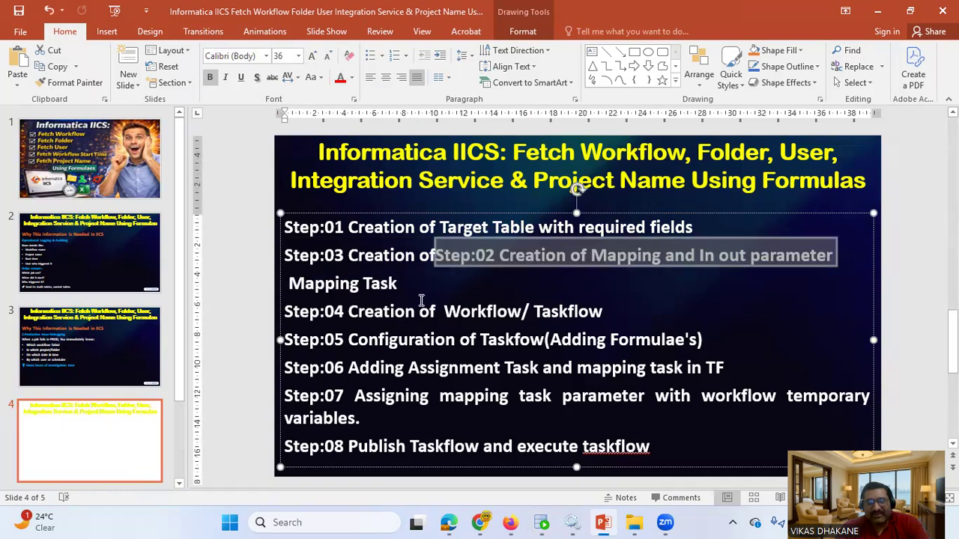
key(ctrl+z)
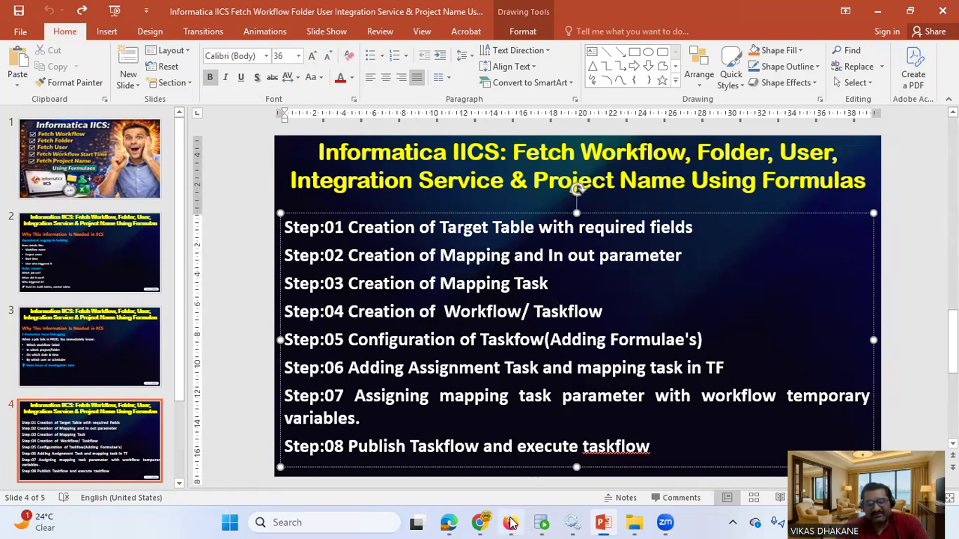
Switch to Informatica Data Integration in Firefox and open the overview of all projects.
mouse_move(509, 522)
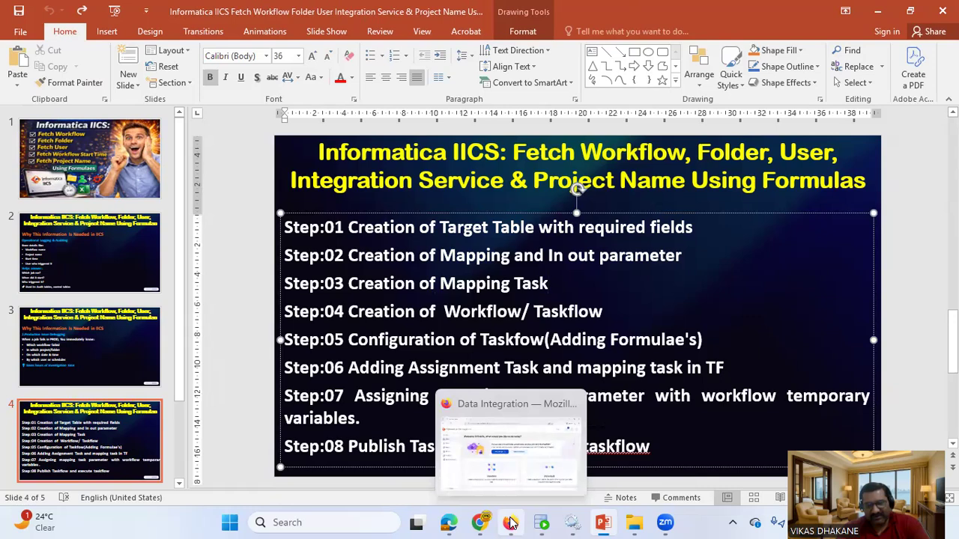
click(542, 522)
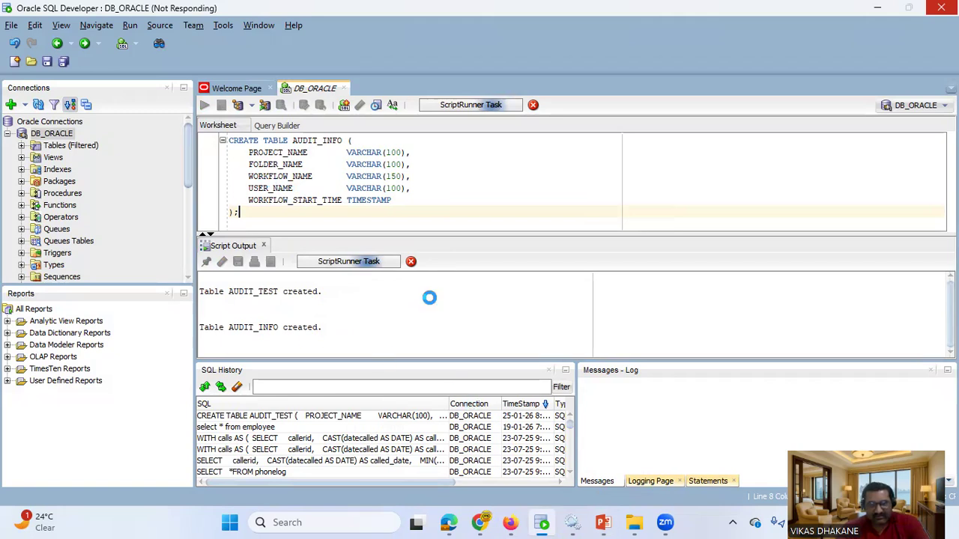
click(509, 522)
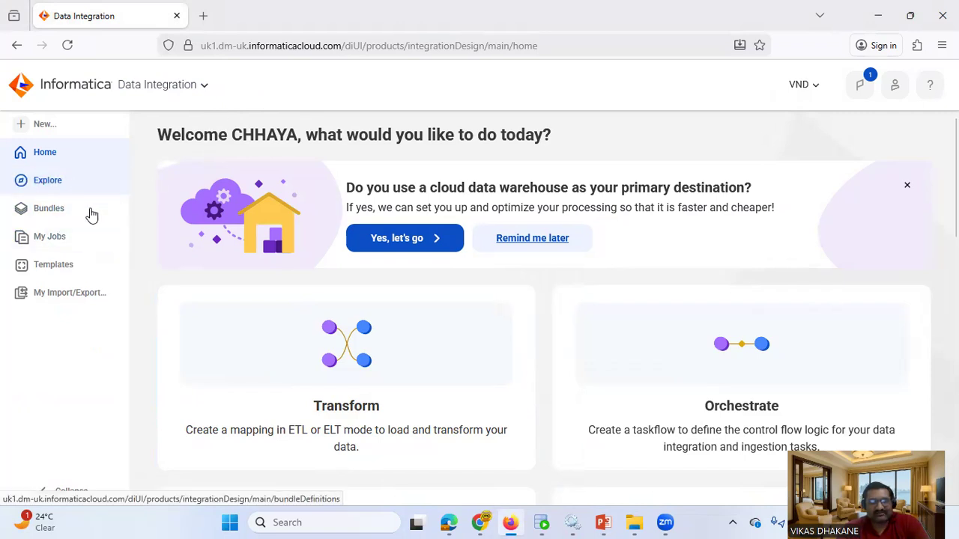
click(66, 180)
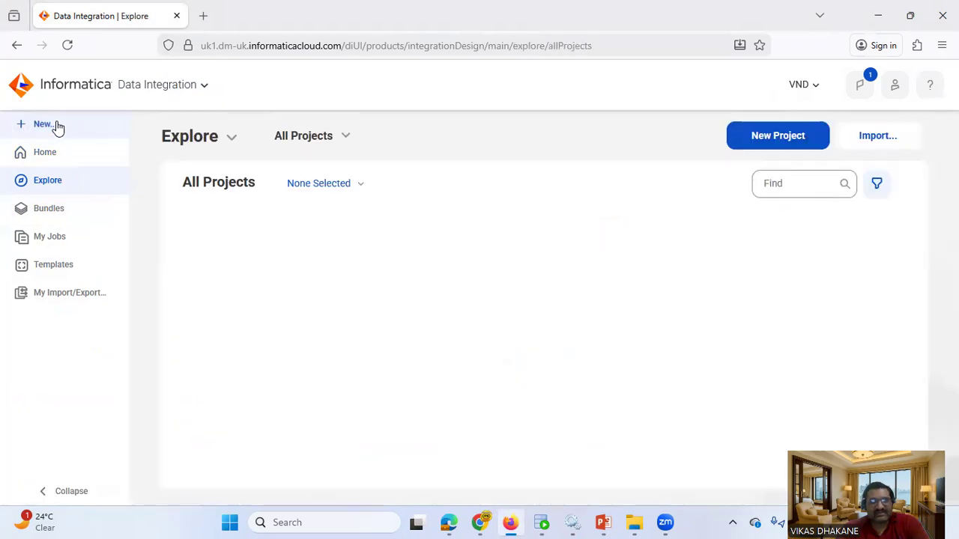
Create a new blank mapping in the Default location.
click(46, 125)
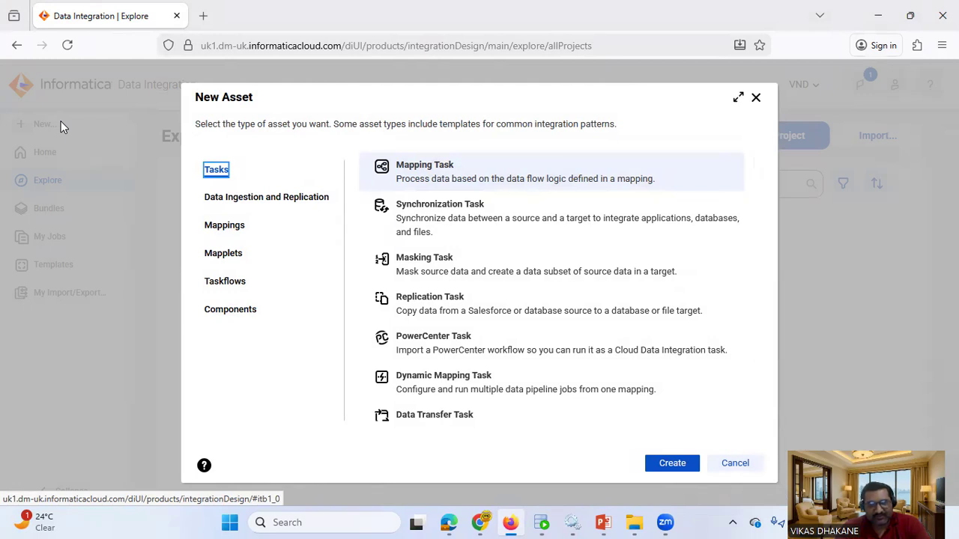
click(237, 223)
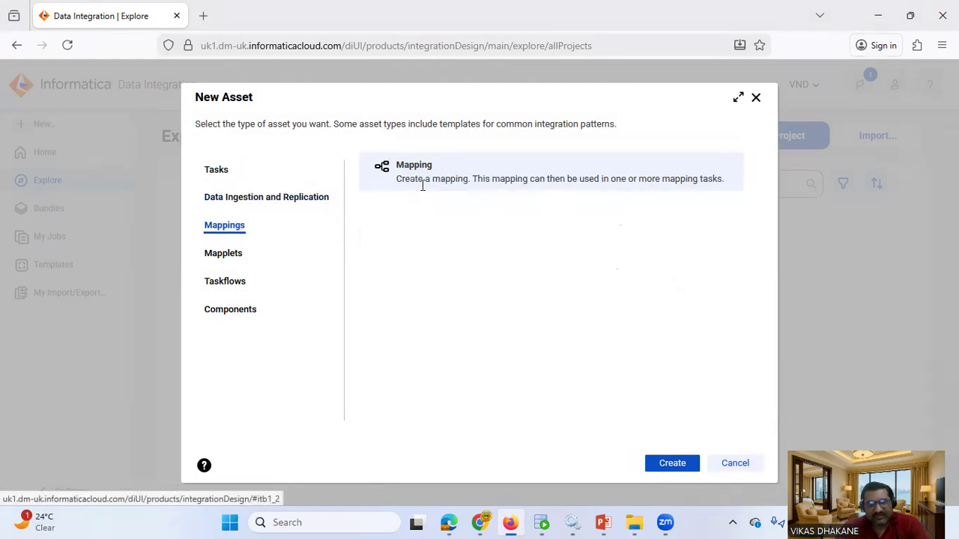
click(670, 462)
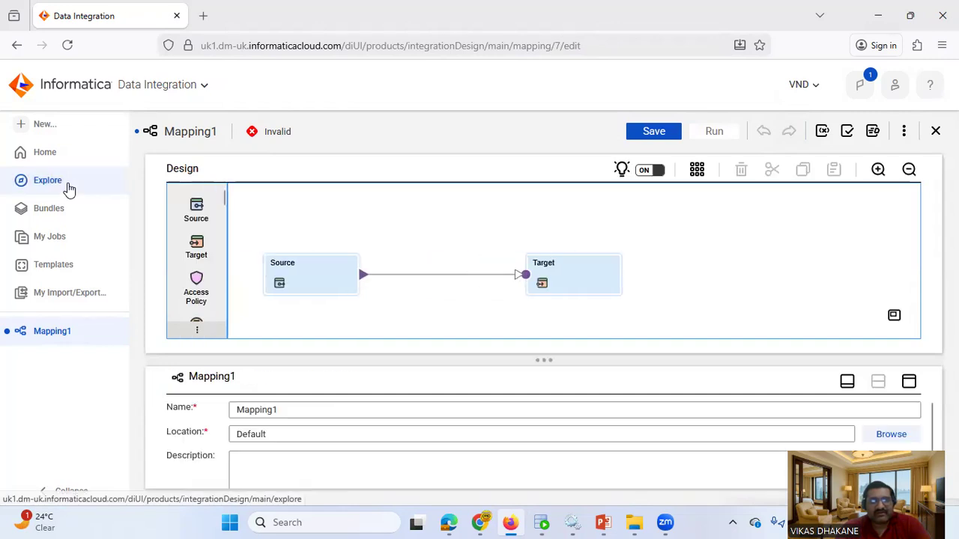
Create a new project named IICS_AUDIT_INFO, using the same text as its description.
click(68, 189)
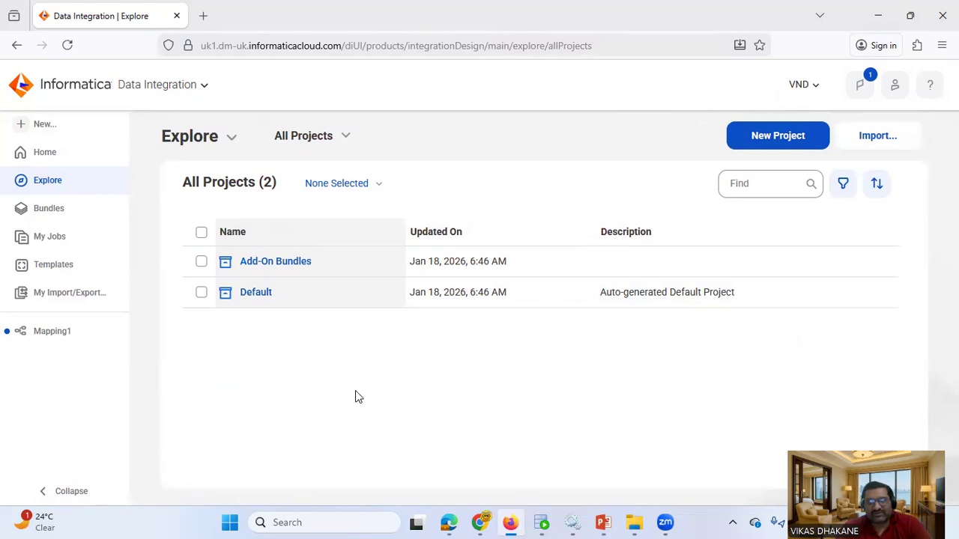
click(765, 142)
click(490, 250)
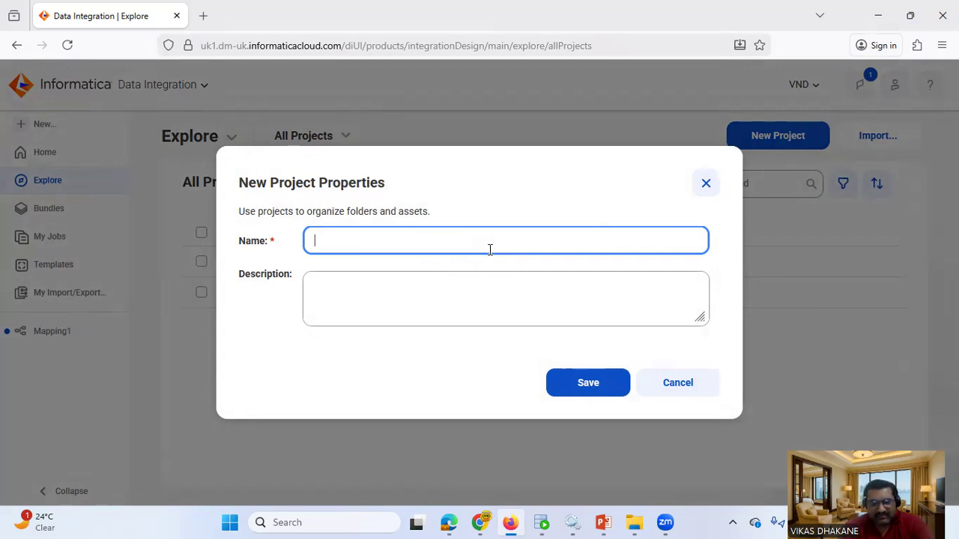
text(IICS)
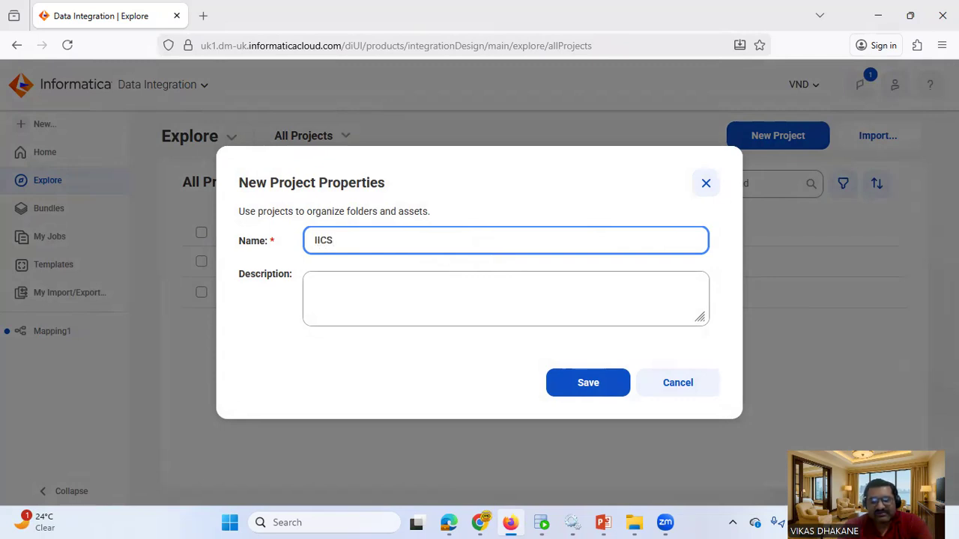
text(_AUDIT)
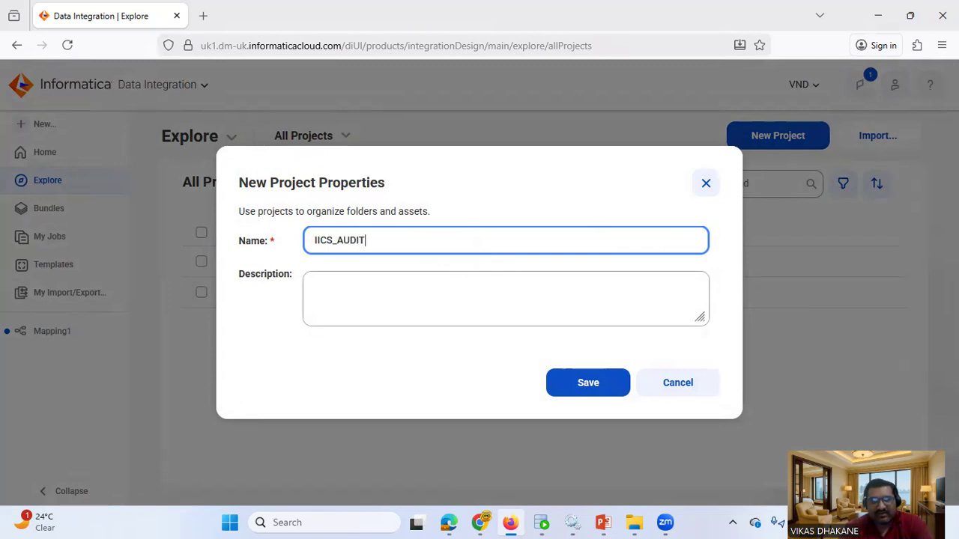
text(_INFO)
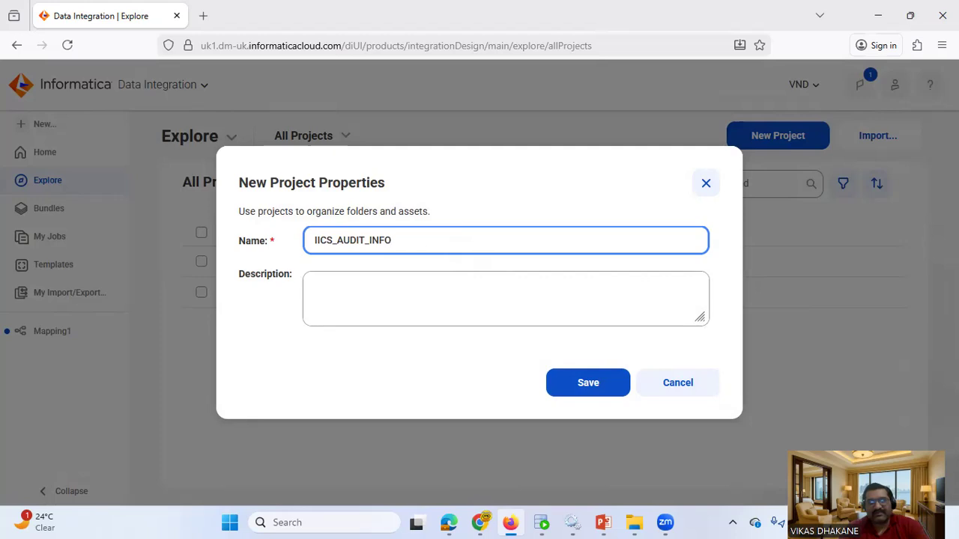
double_click(356, 243)
key(ctrl+c)
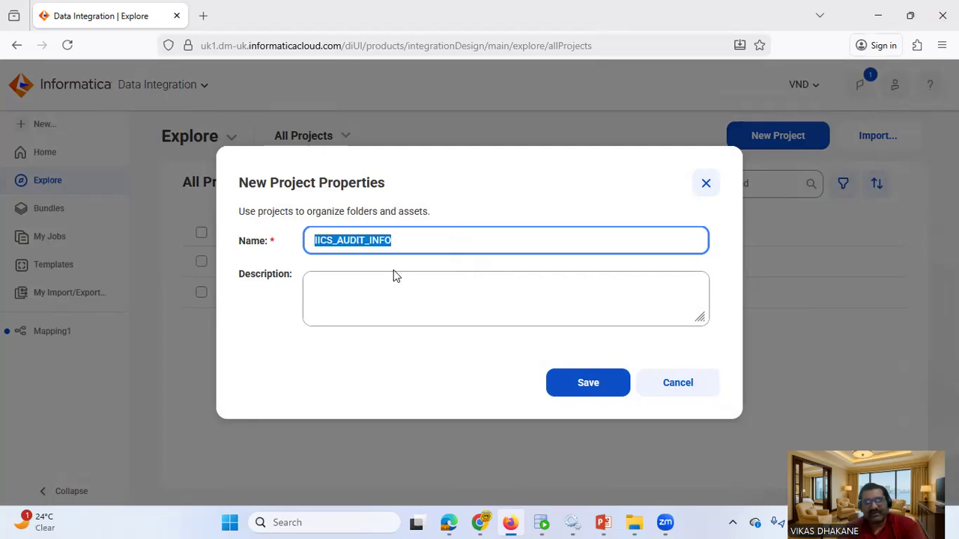
click(360, 289)
key(ctrl+v)
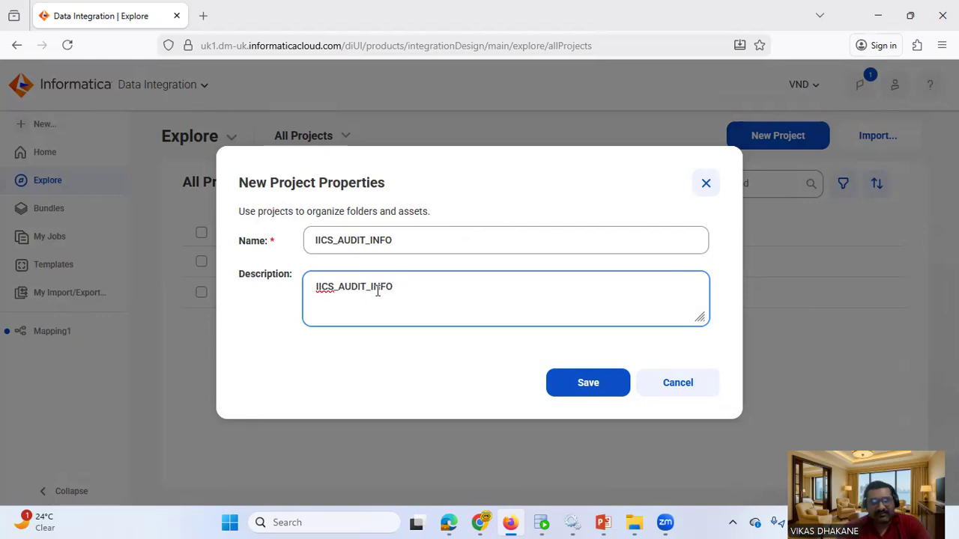
click(580, 383)
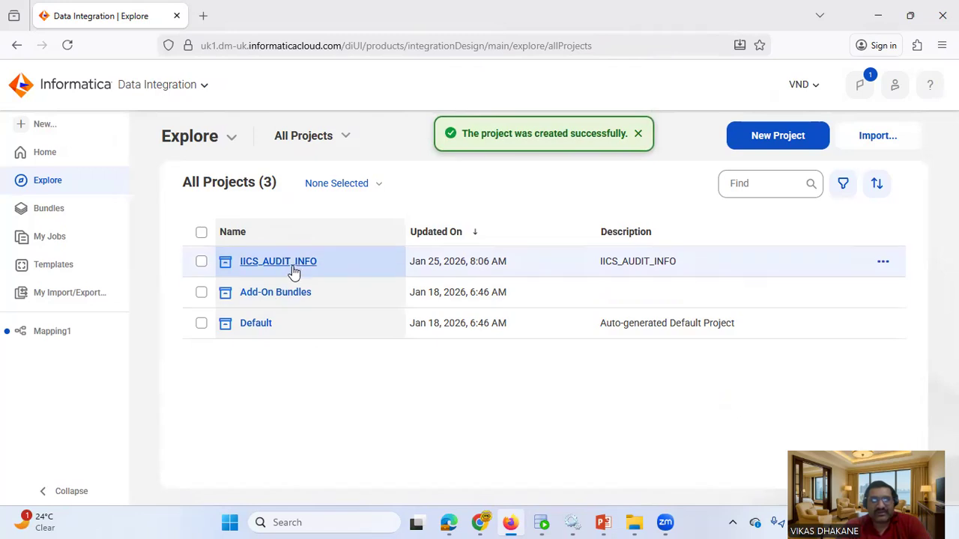
Create a folder named IICS_AUDIT inside the IICS_AUDIT_INFO project, with IICS_AUDIT as its description.
click(298, 273)
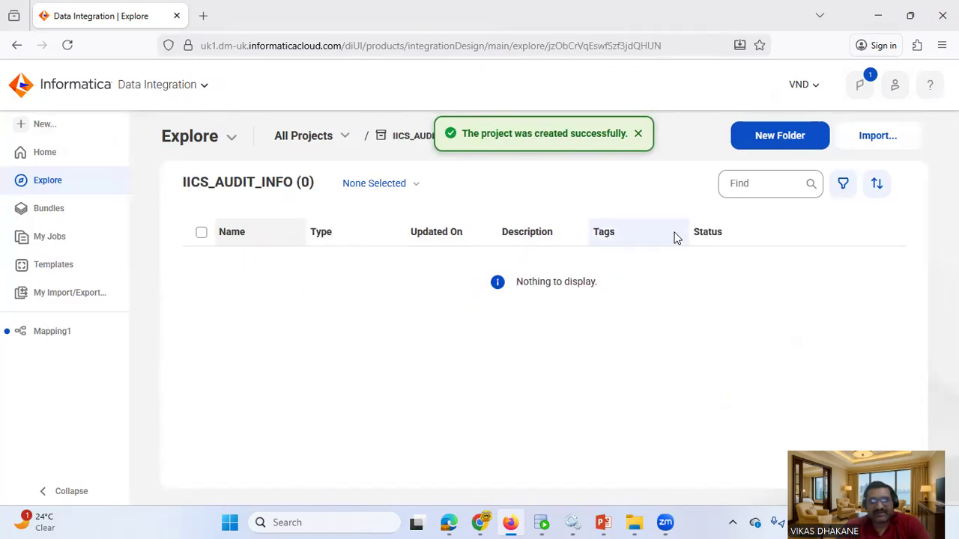
click(781, 143)
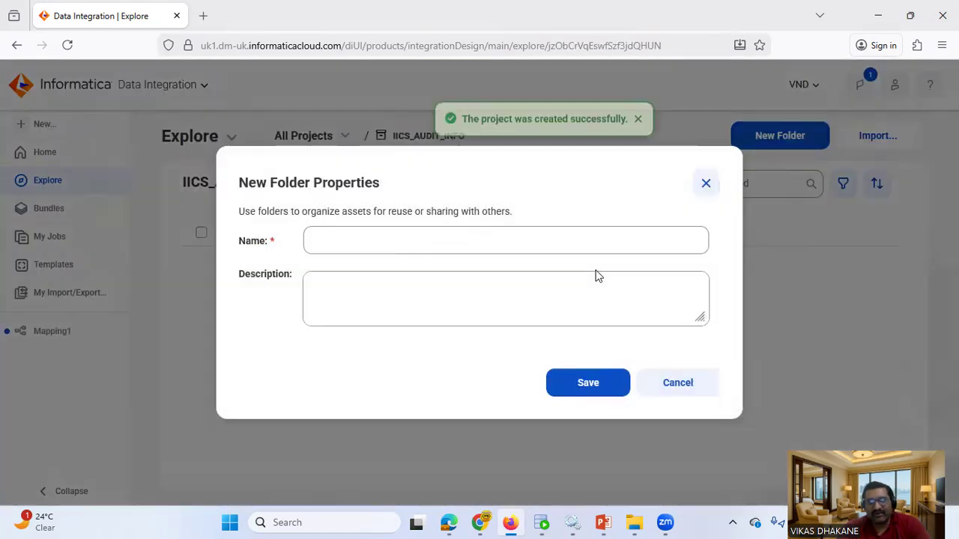
click(377, 250)
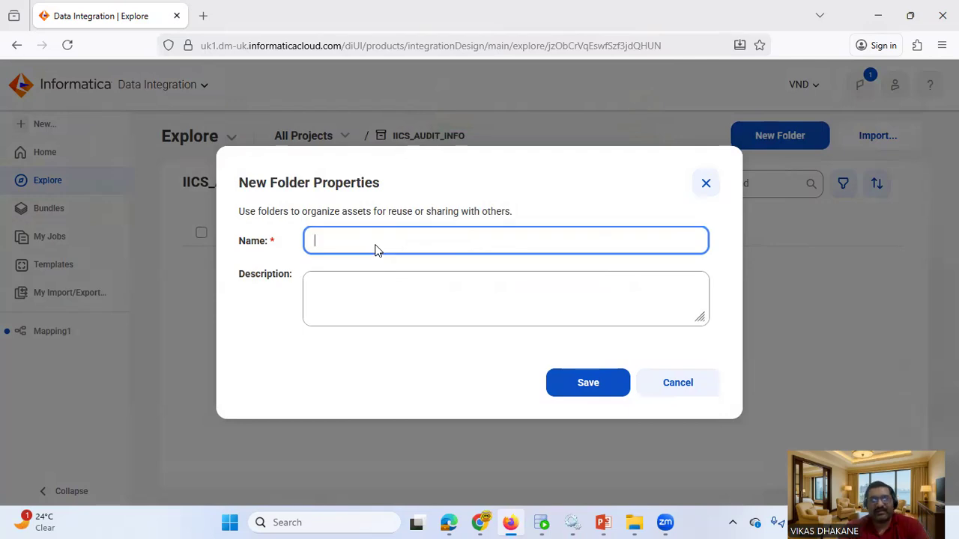
text(IICS_AUDIT)
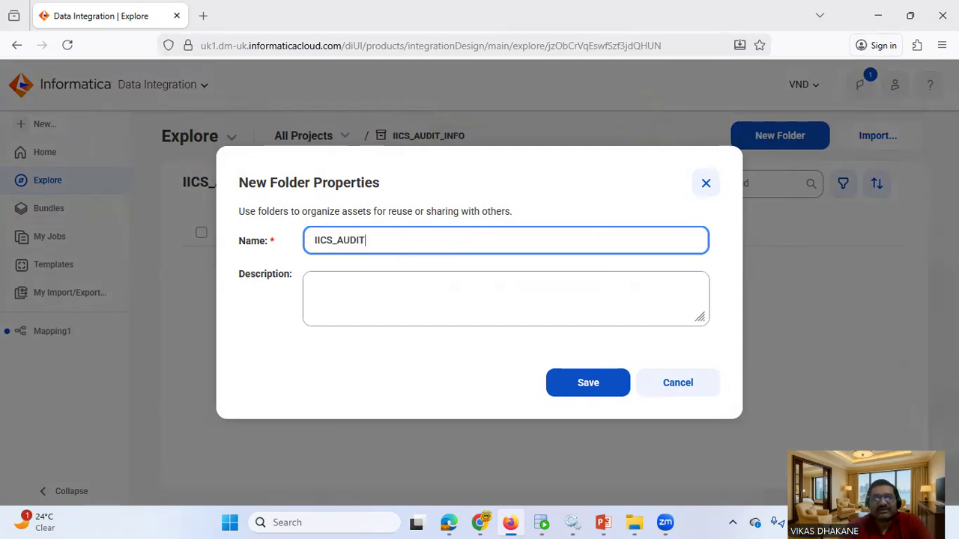
double_click(341, 238)
key(ctrl+c)
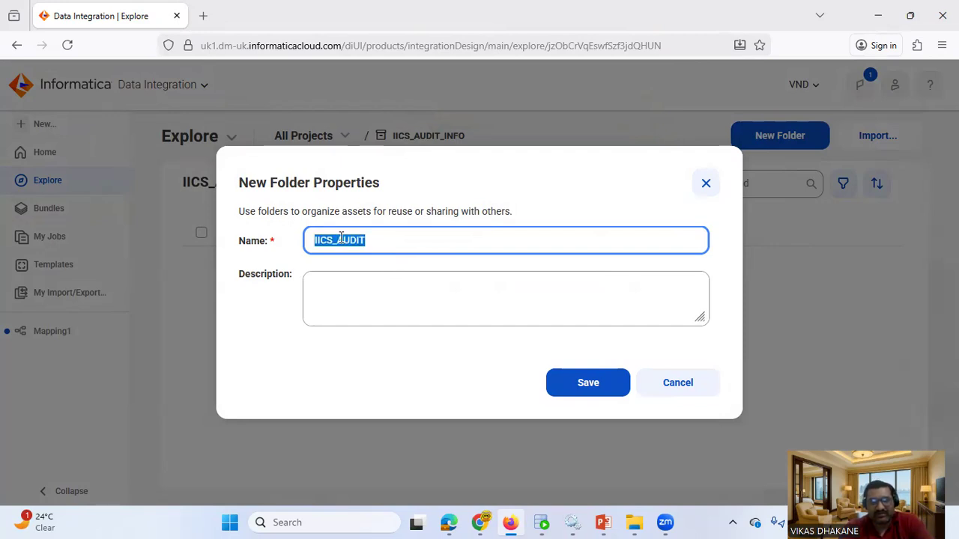
click(378, 314)
key(ctrl+v)
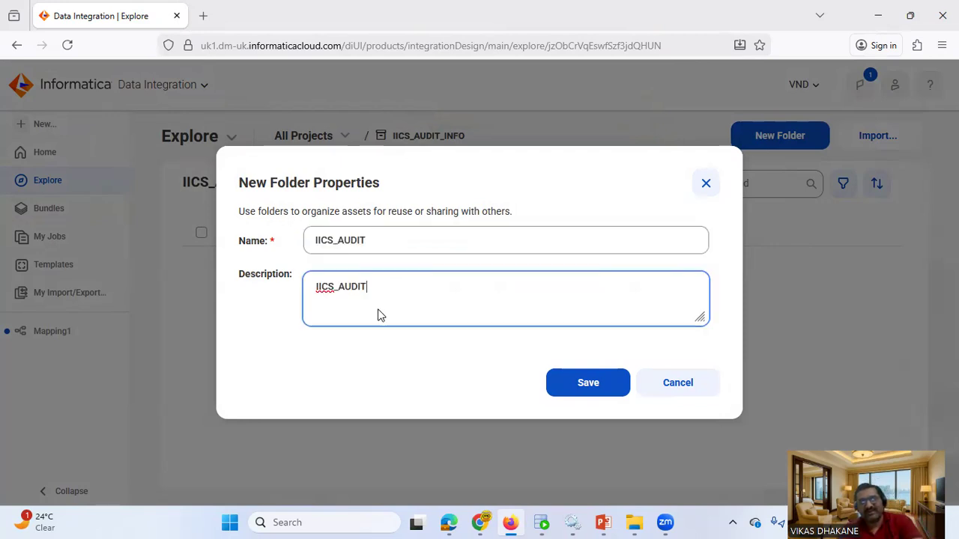
click(588, 388)
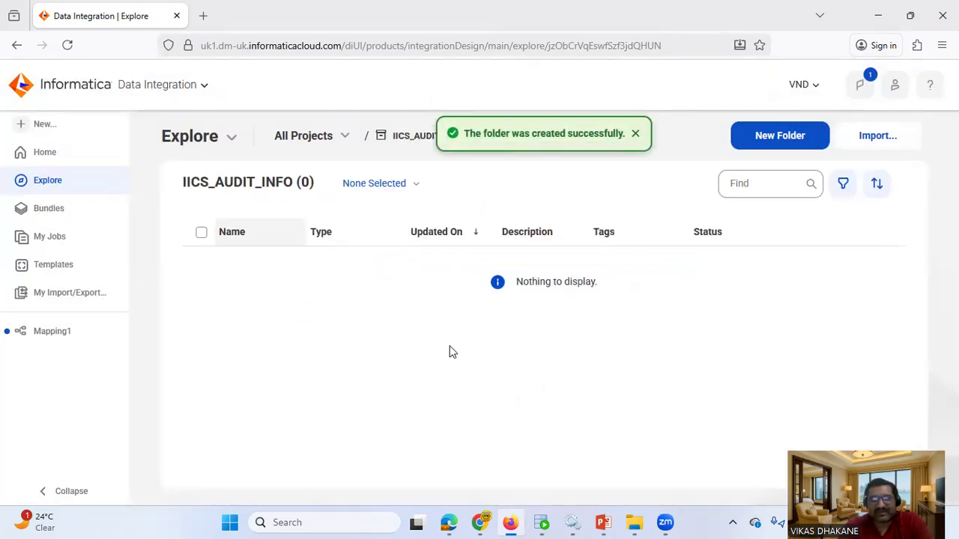
Close the unsaved Mapping1 and discard its changes.
mouse_move(96, 338)
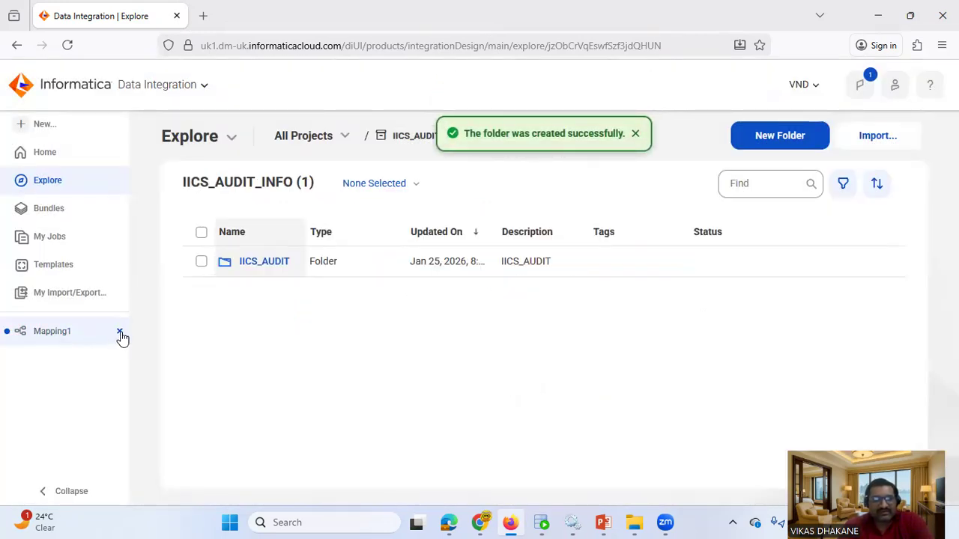
click(120, 332)
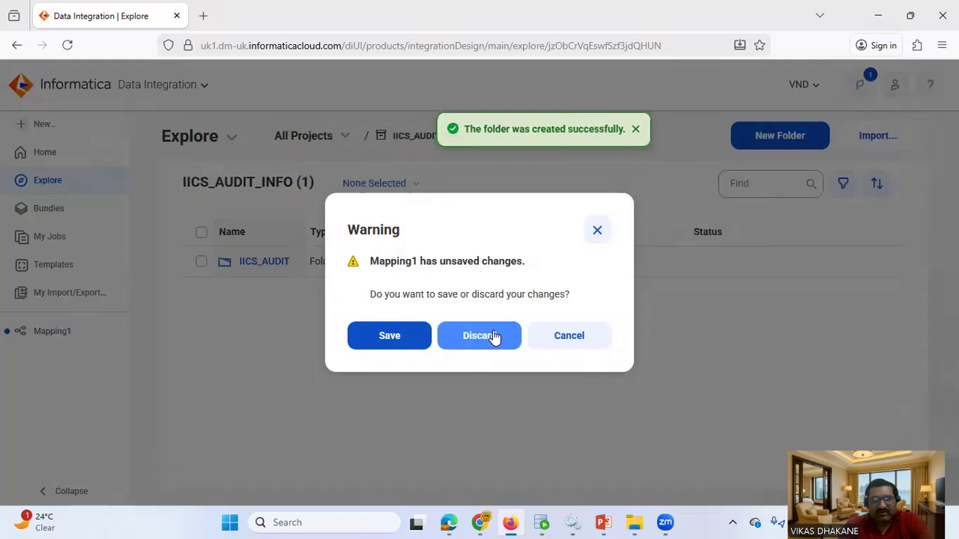
click(483, 335)
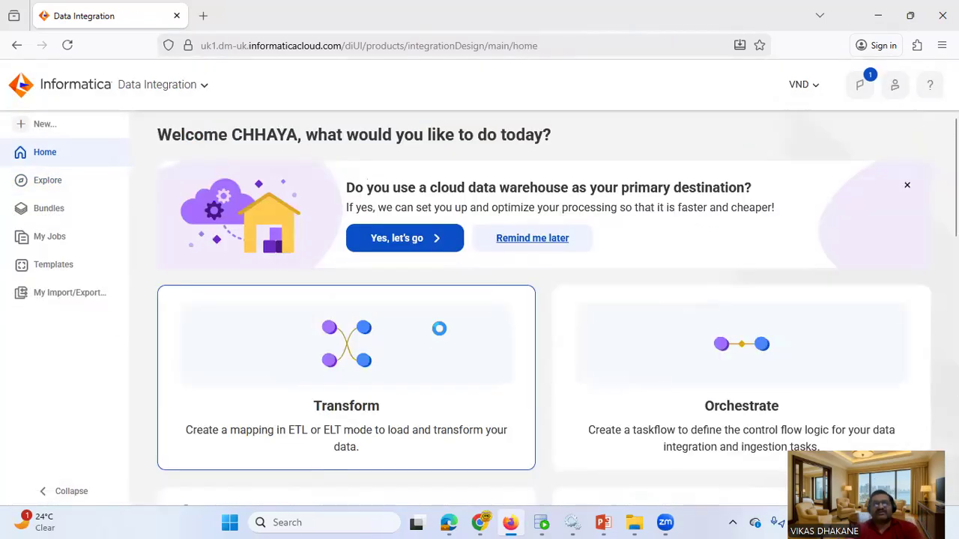
Create a new mapping inside the IICS_AUDIT folder of the IICS_AUDIT_INFO project.
click(70, 189)
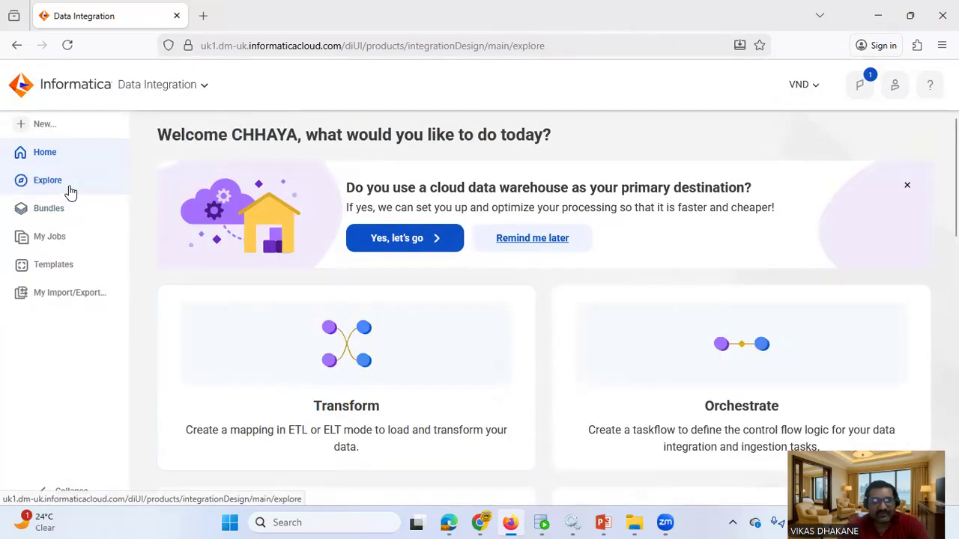
click(278, 261)
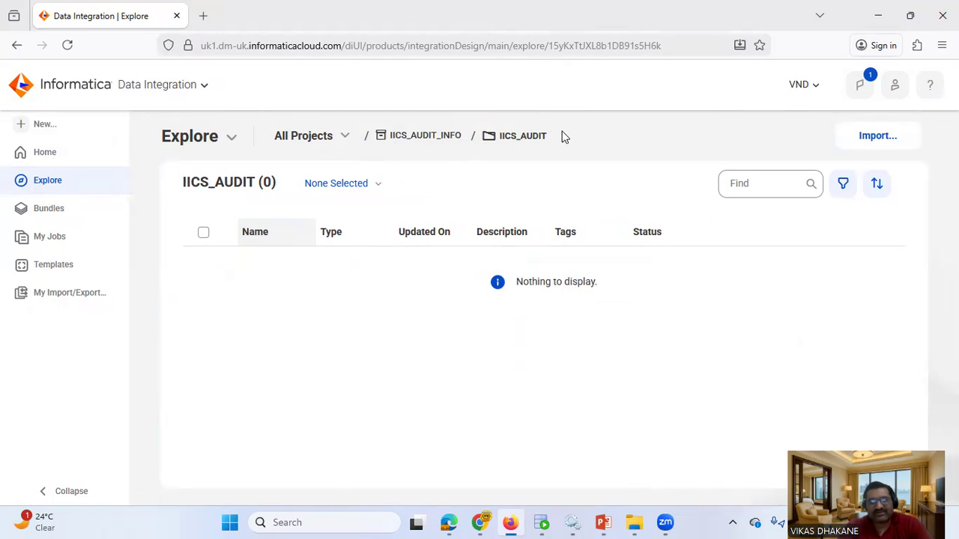
click(65, 133)
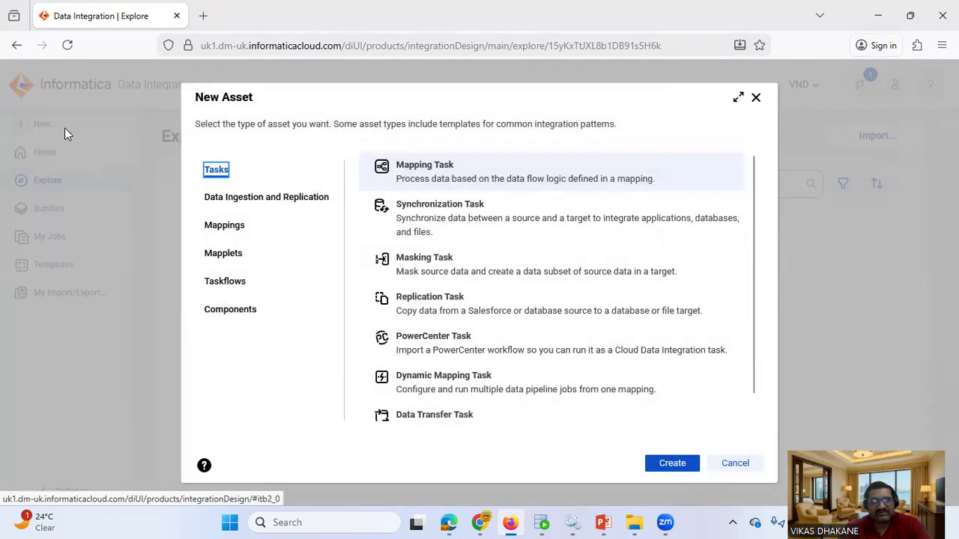
click(246, 225)
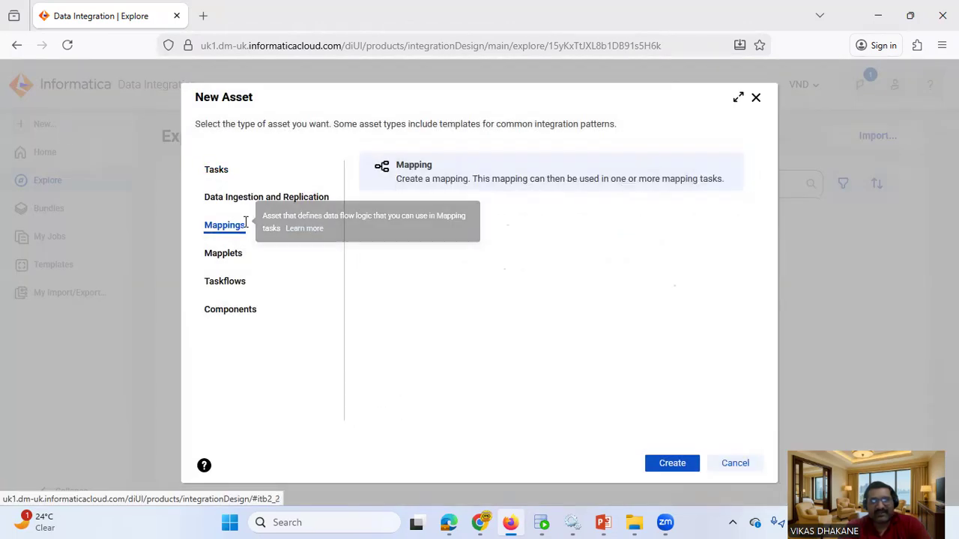
click(662, 465)
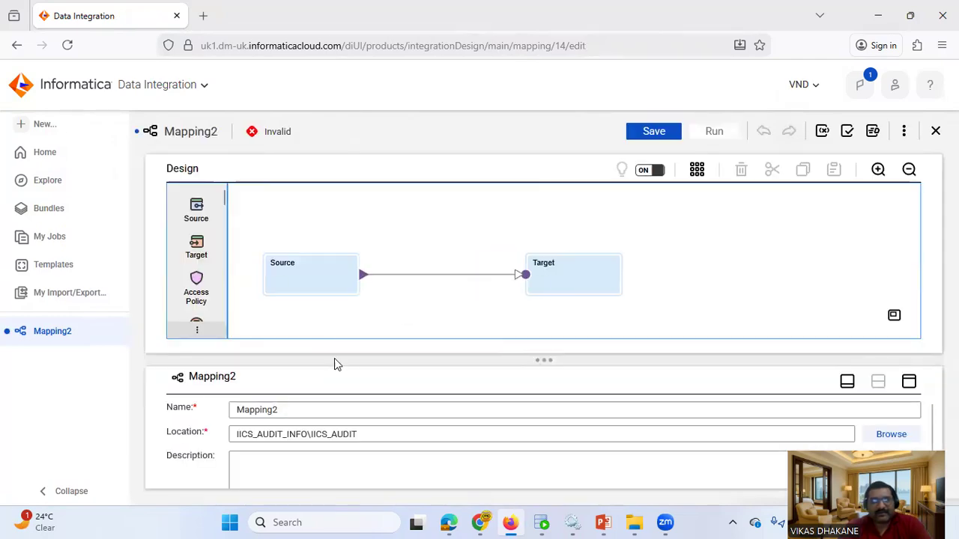
Rename the new mapping from its default name to m_audit_info.
click(285, 411)
key(BackSpace)
key(BackSpace)
key(BackSpace)
key(BackSpace)
key(BackSpace)
key(BackSpace)
key(BackSpace)
key(BackSpace)
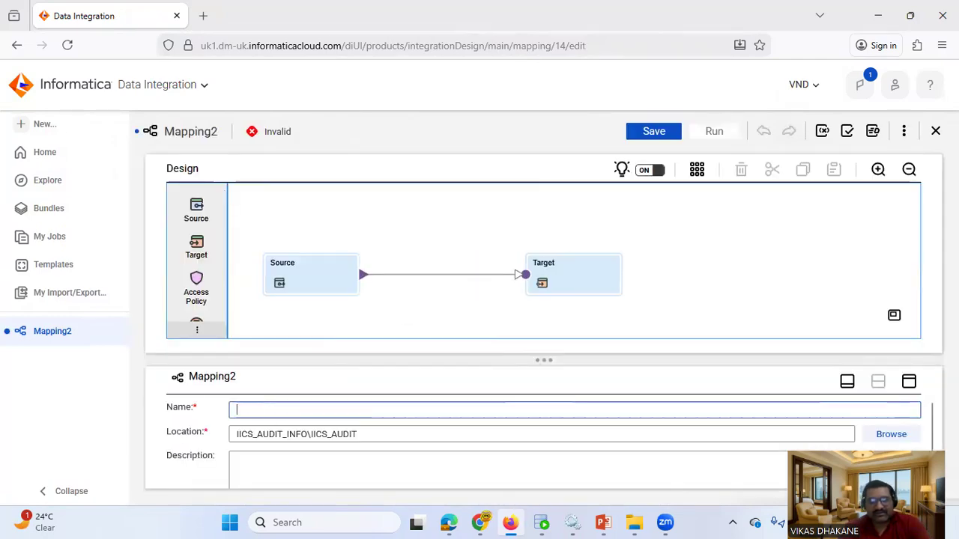
text(m_)
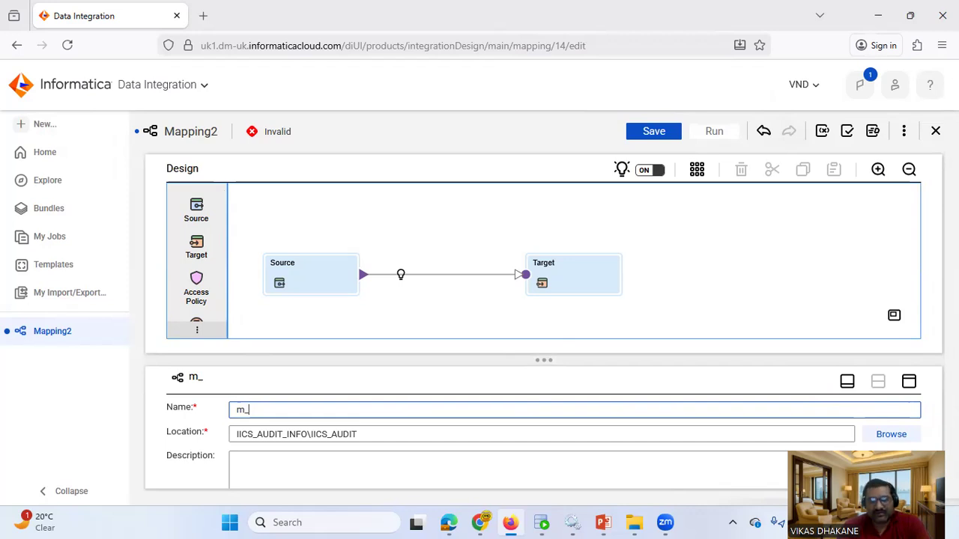
text(aud)
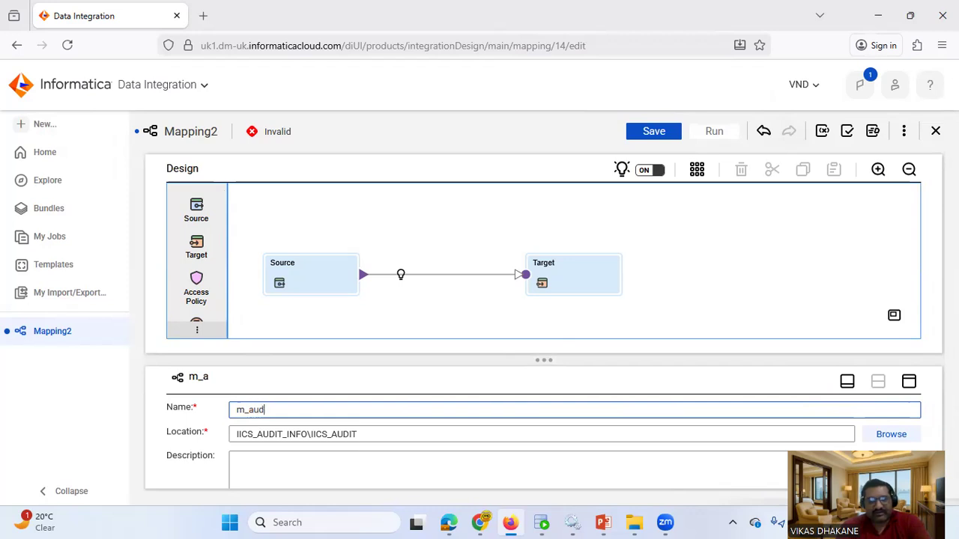
text(it_)
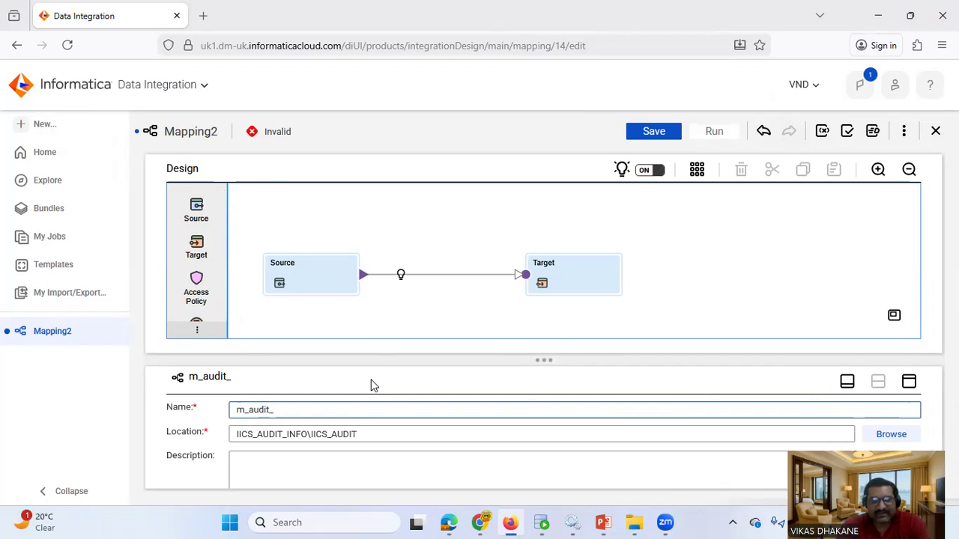
text(info)
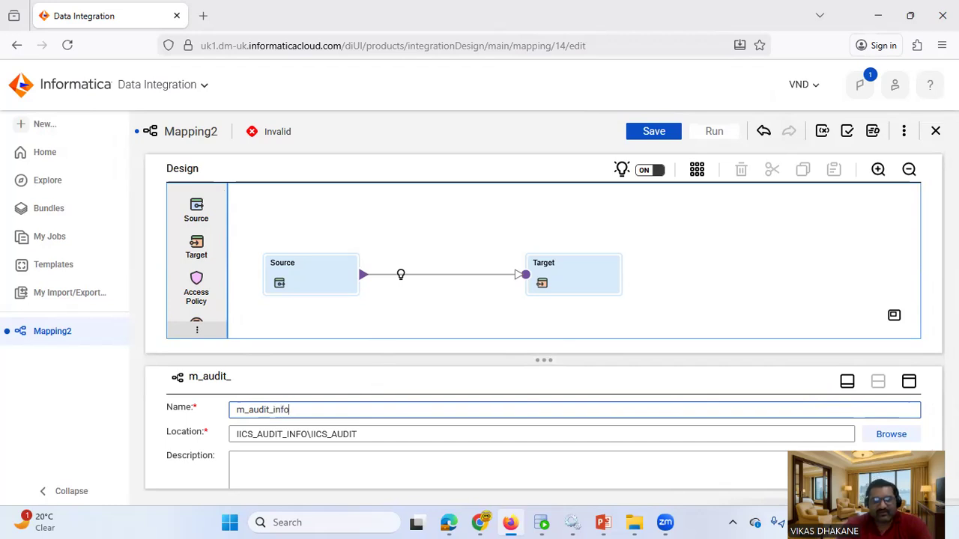
click(341, 385)
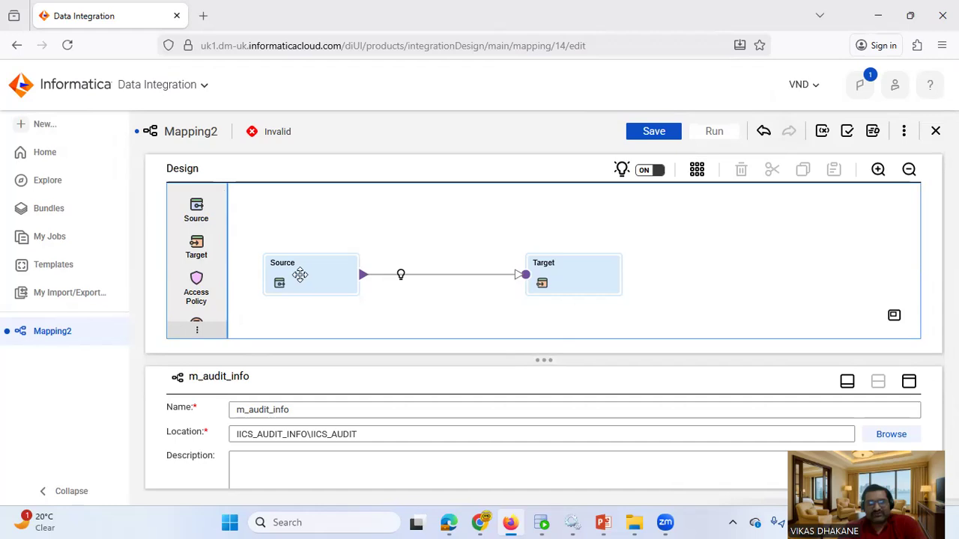
Move the Source and Target transformations slightly higher on the mapping canvas.
drag(301, 275, 299, 266)
drag(589, 274, 587, 259)
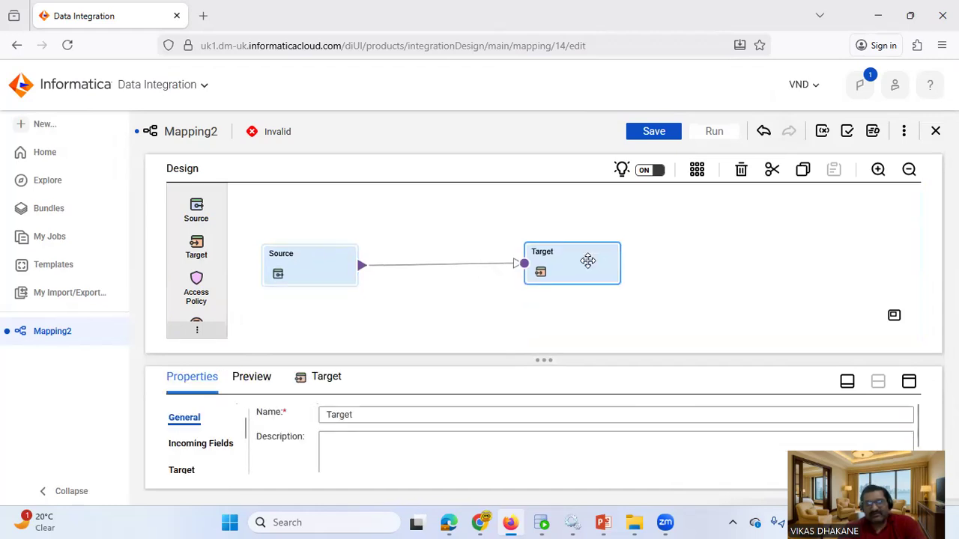
drag(325, 274, 319, 261)
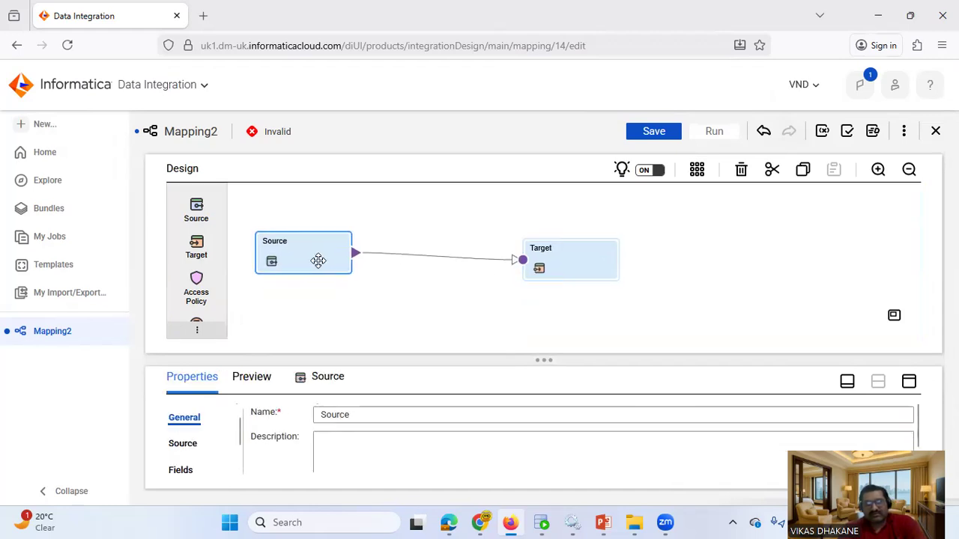
drag(573, 258, 569, 246)
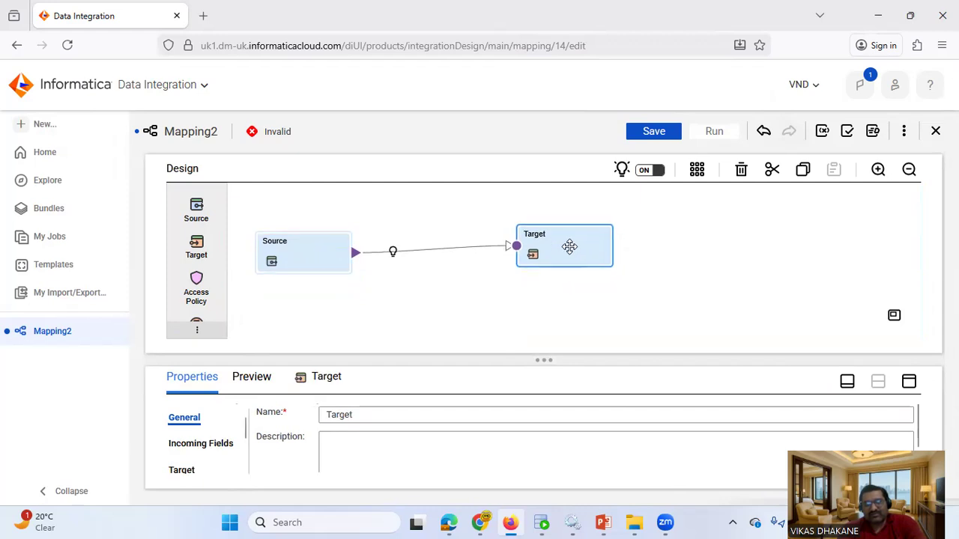
drag(305, 272, 304, 259)
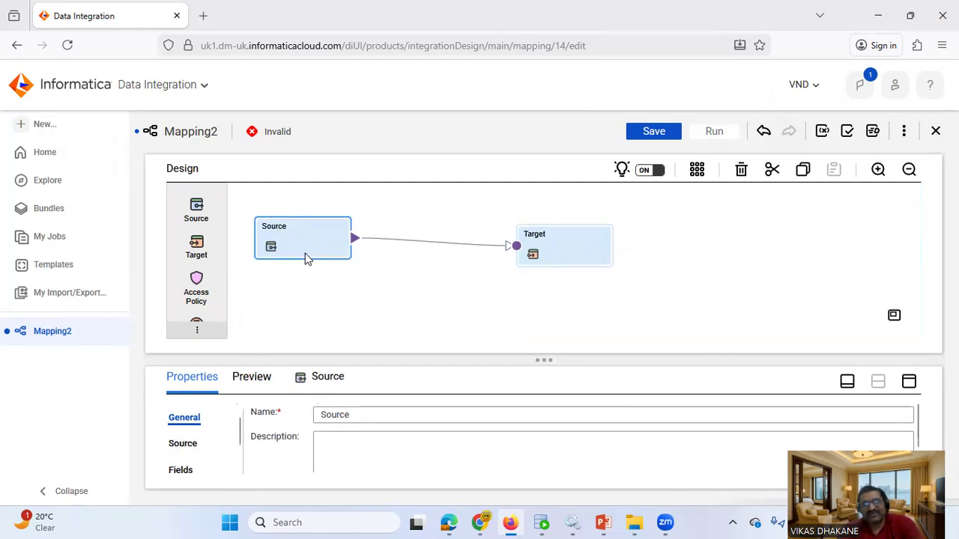
Insert an Expression transformation on the link between Source and Target, and leave more room before the Target.
click(392, 241)
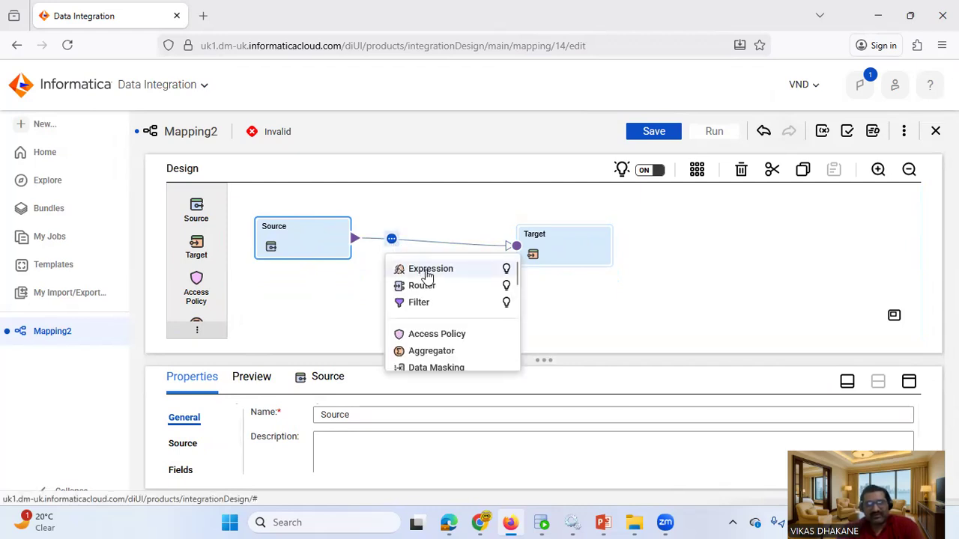
click(424, 269)
click(591, 228)
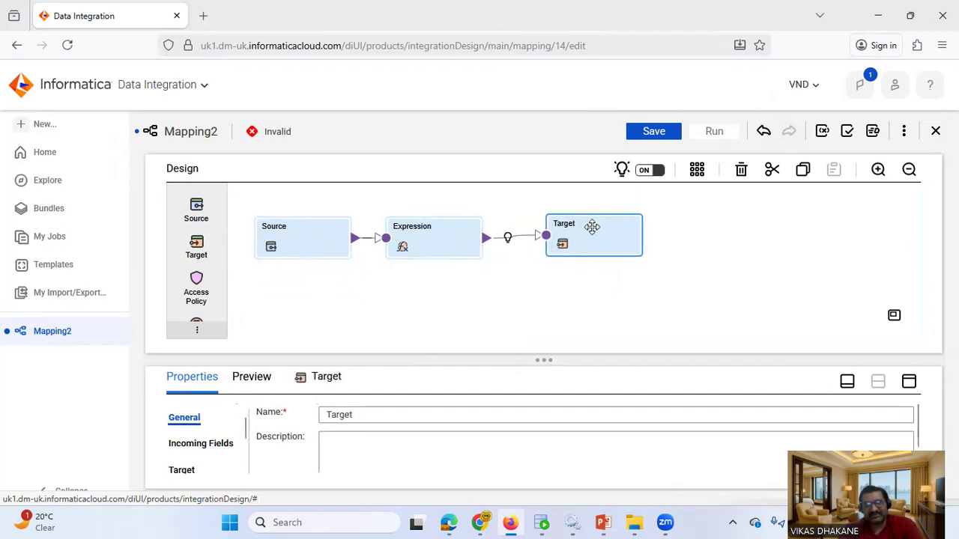
Enlarge the properties area below the canvas and view the general properties of the Source, Expression and Target transformations.
click(309, 258)
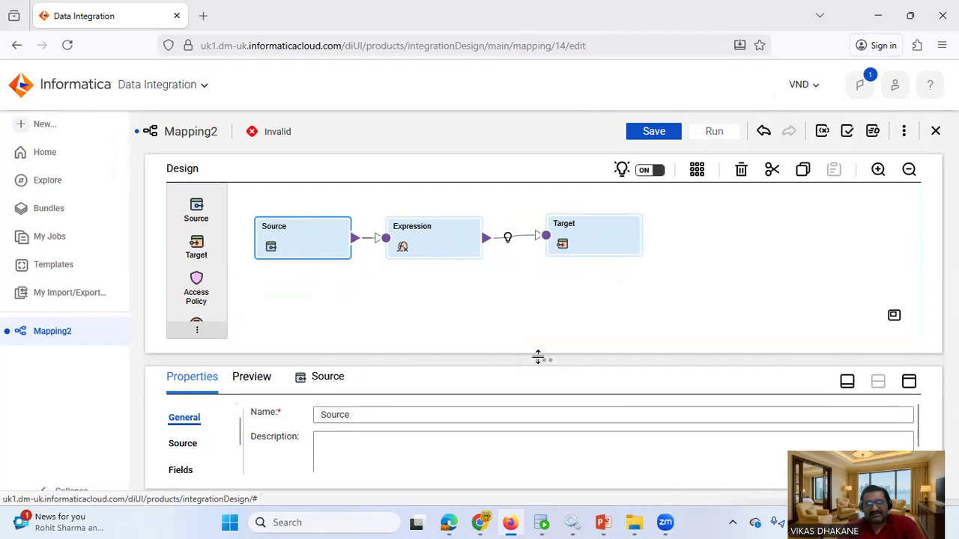
drag(538, 357, 530, 313)
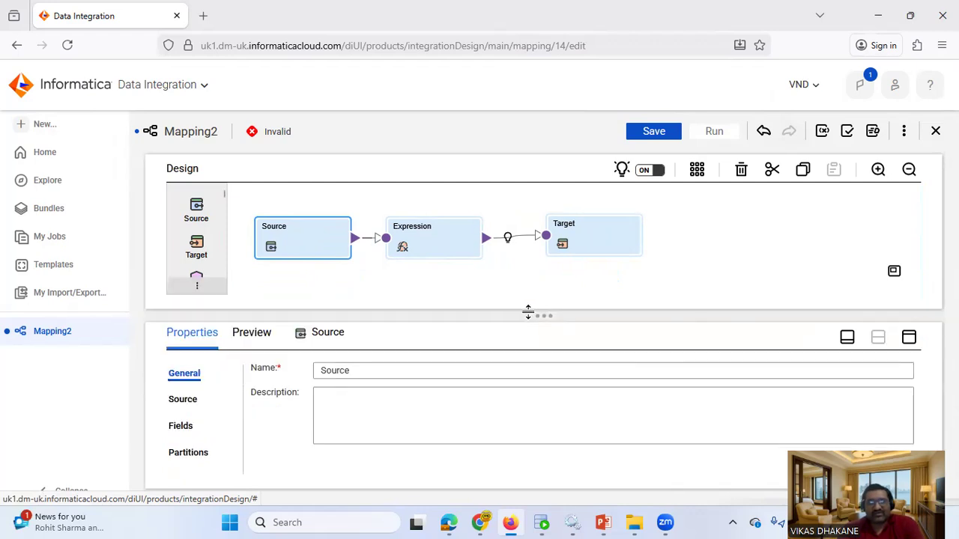
click(363, 371)
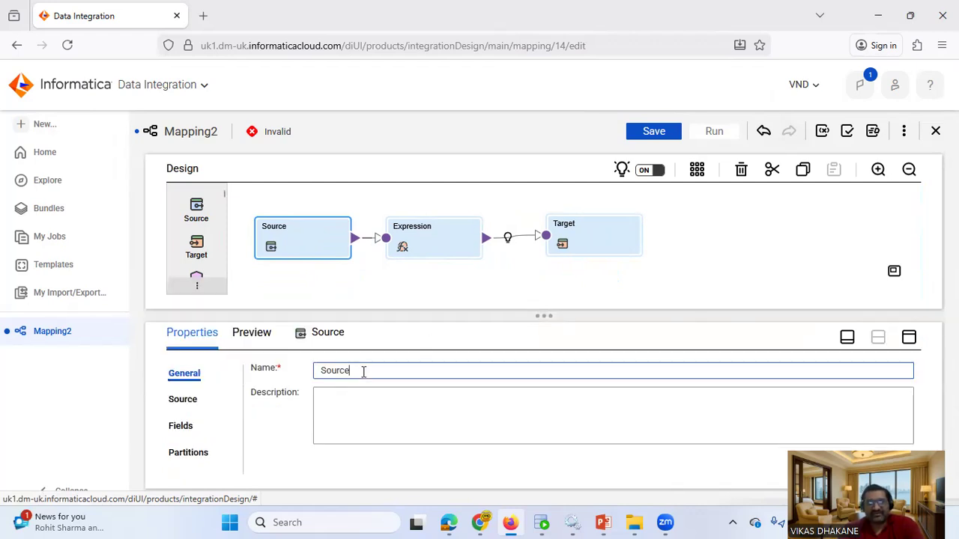
click(429, 241)
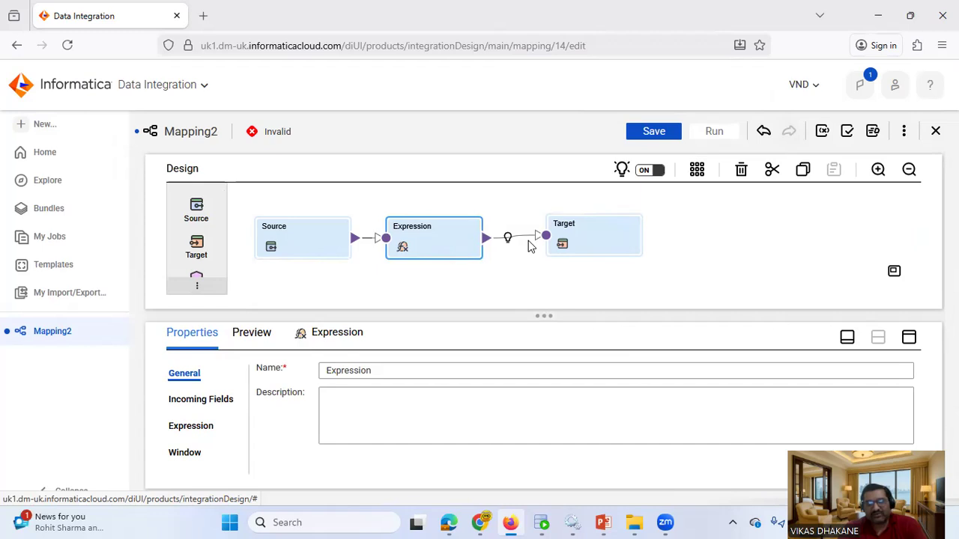
click(594, 245)
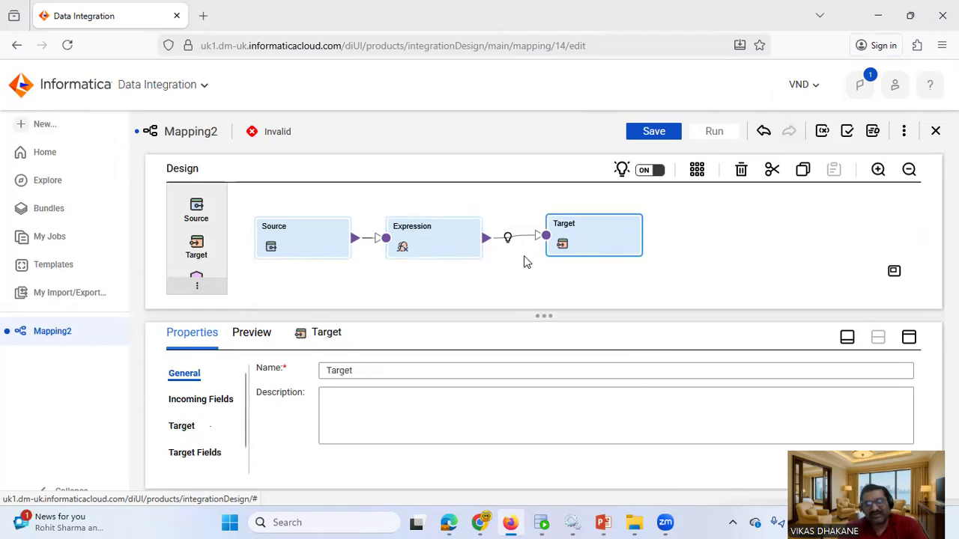
click(425, 242)
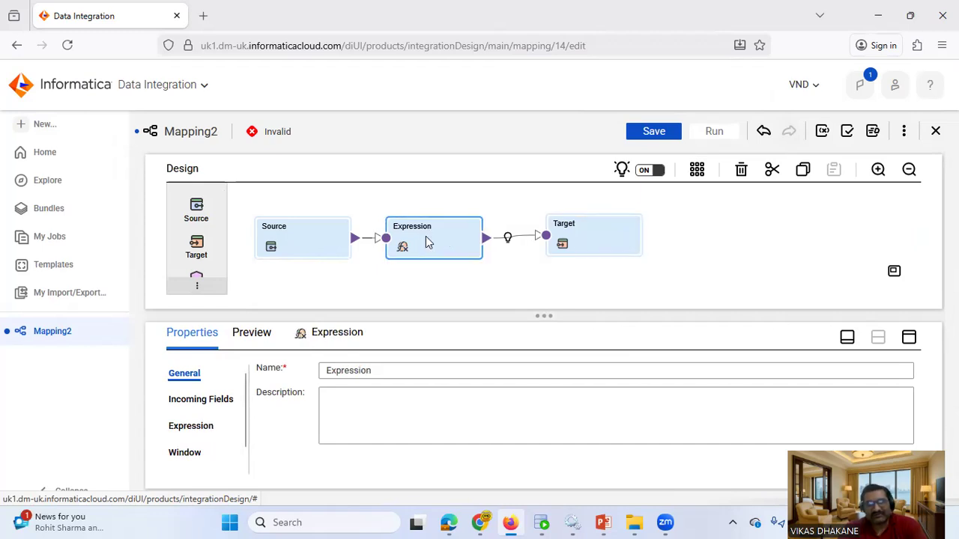
Rename the Source transformation as SRC_DUMMY.
click(307, 222)
click(366, 370)
key(BackSpace)
key(BackSpace)
key(BackSpace)
key(BackSpace)
key(BackSpace)
key(BackSpace)
text(SRC_)
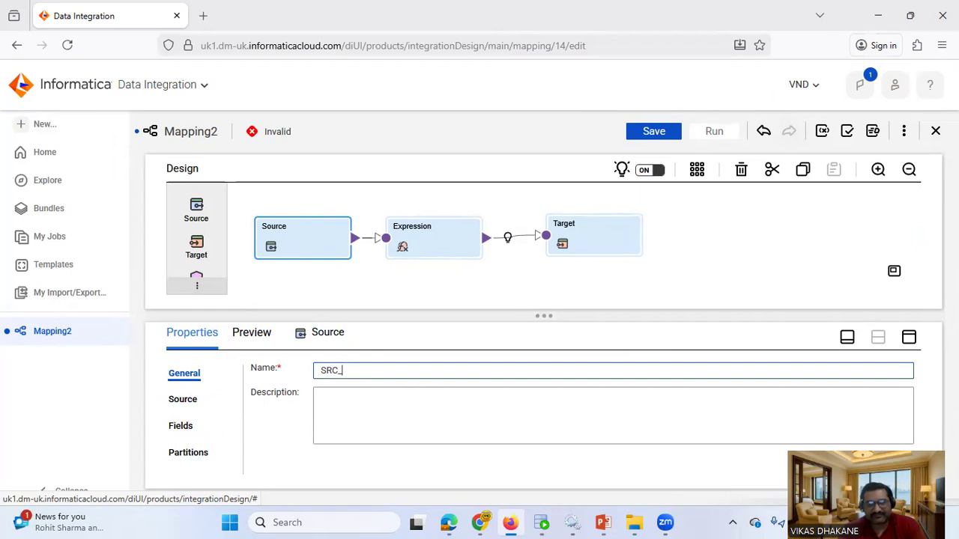
text(DUMMY)
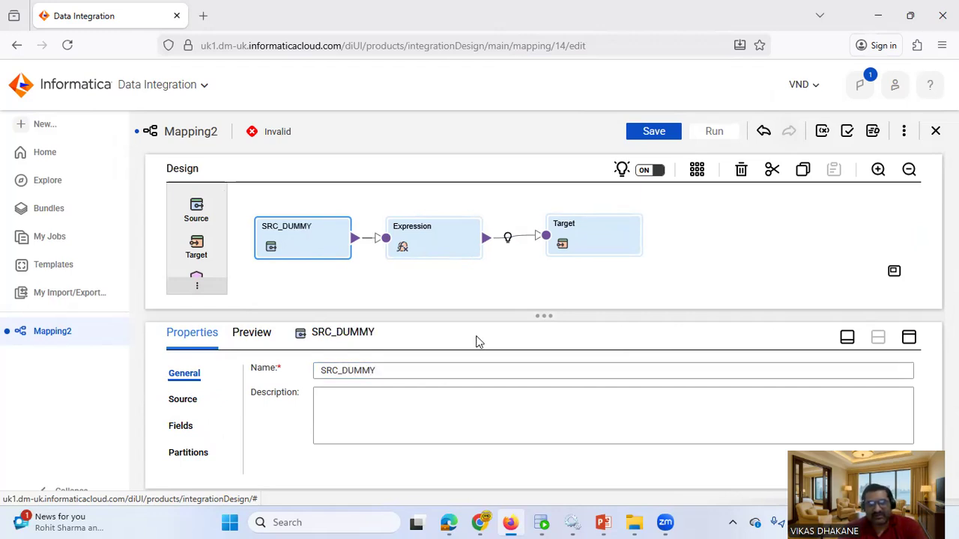
Rename the Expression transformation as Expression_AUDIT_PARAM.
click(417, 248)
click(382, 374)
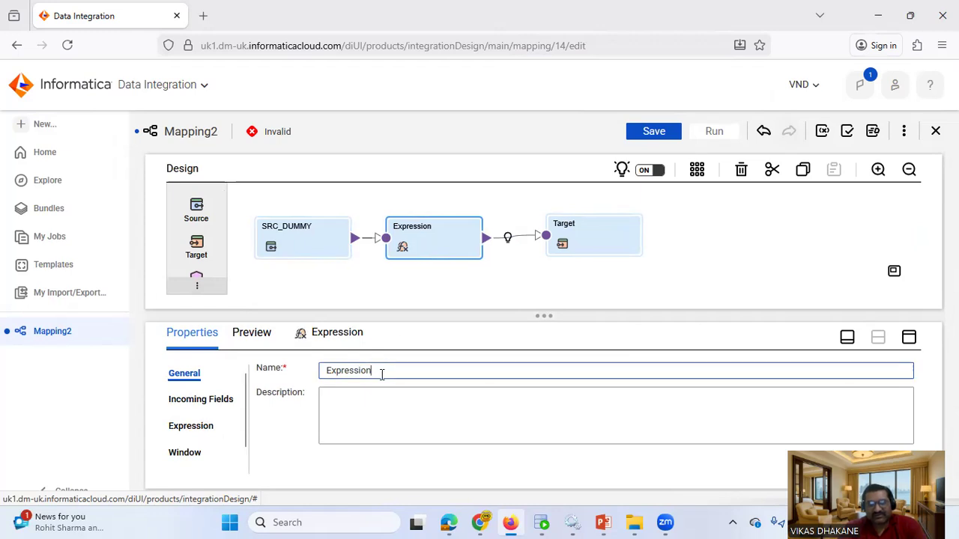
text(_)
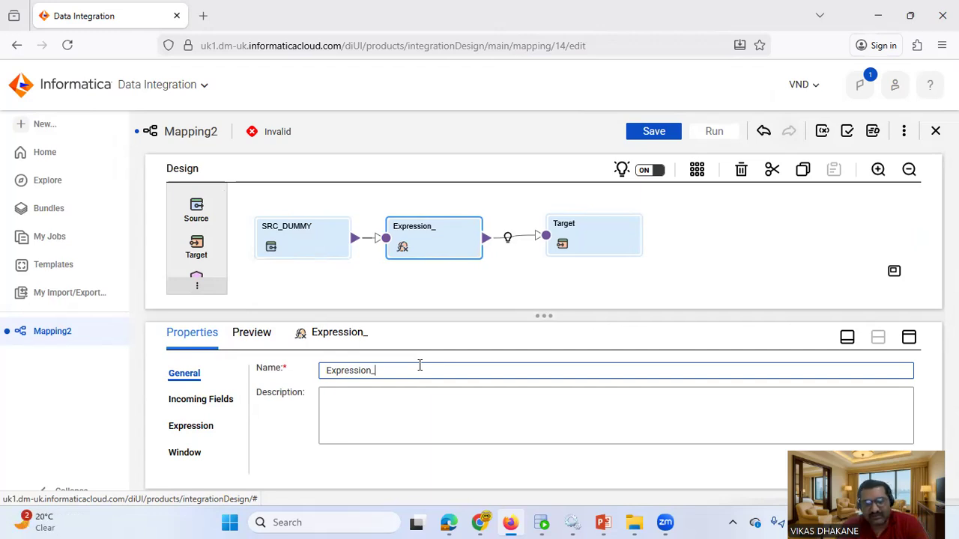
text(AUDIT_PATAM)
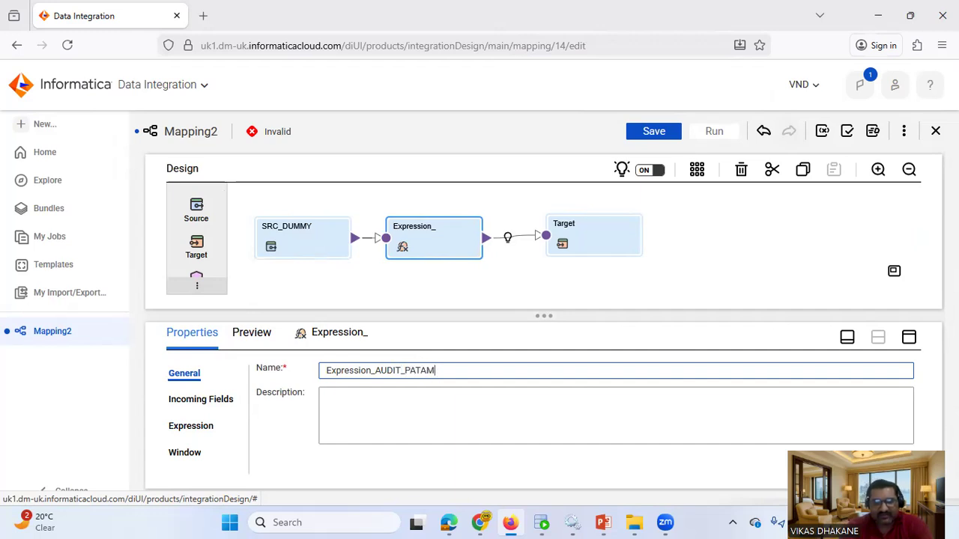
key(BackSpace)
key(BackSpace)
key(BackSpace)
text(RAM)
Rename the Target transformation as TGT_AUDIT_INFO and save the mapping.
click(597, 249)
double_click(357, 372)
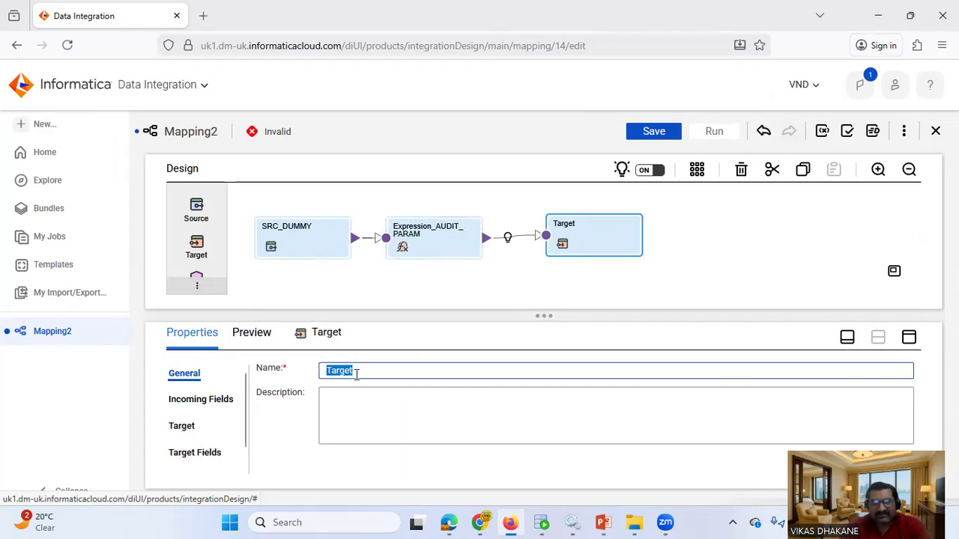
text(TGT_AUDIT)
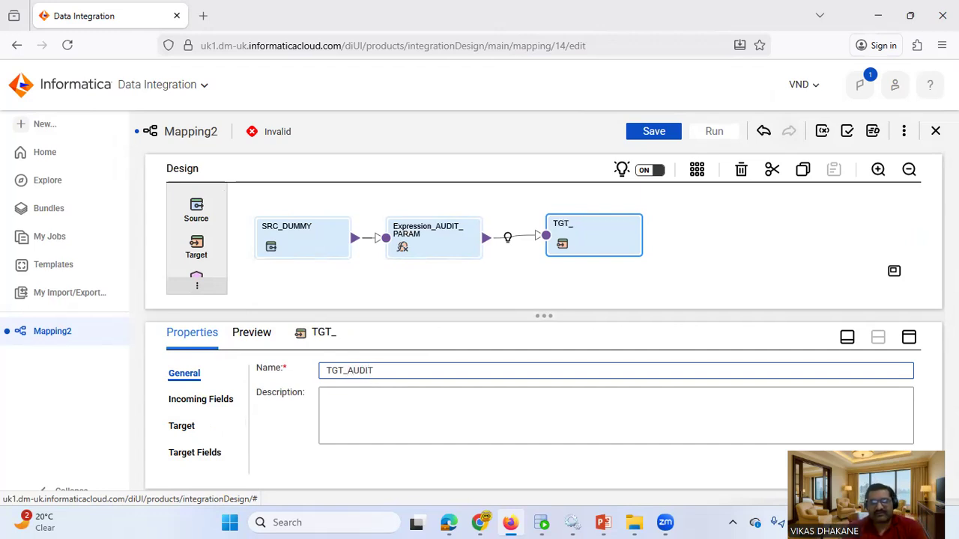
text(_INFO)
click(529, 341)
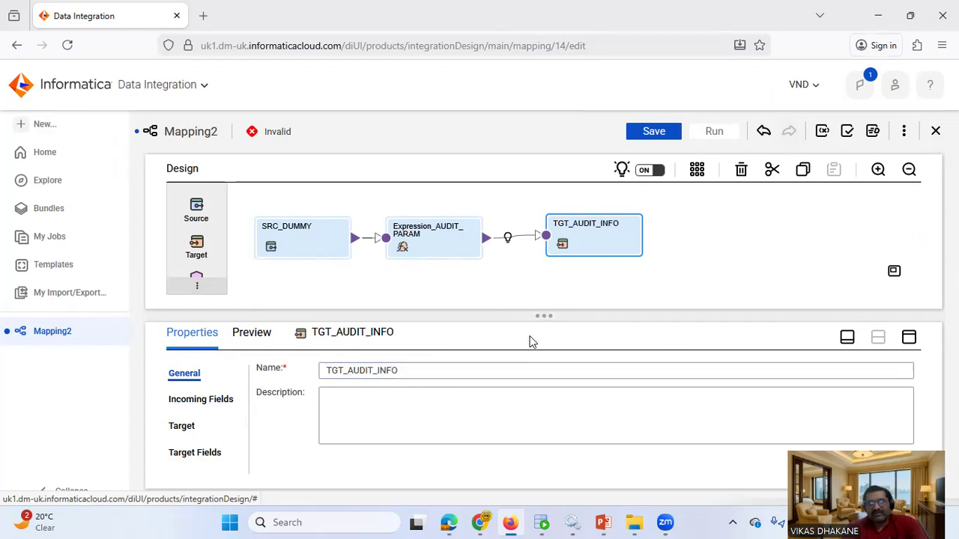
click(648, 133)
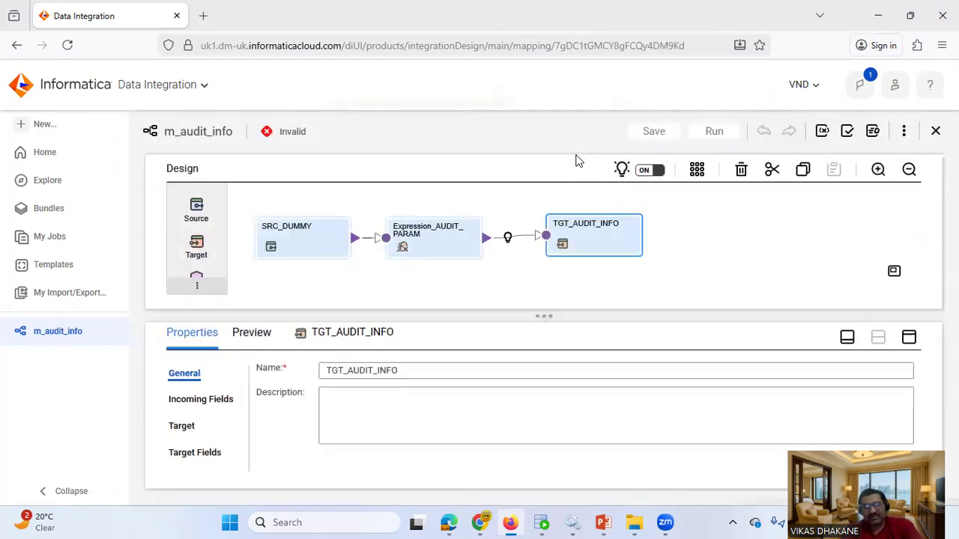
Show the mapping's parameters, and copy the PROJECT_NAME column name from the AUDIT_INFO table script in Oracle SQL Developer.
click(822, 132)
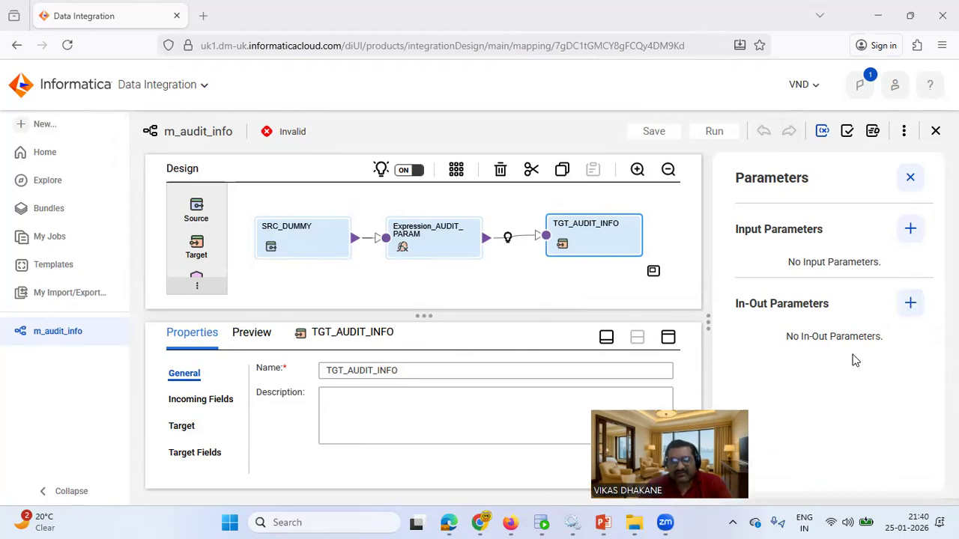
click(542, 522)
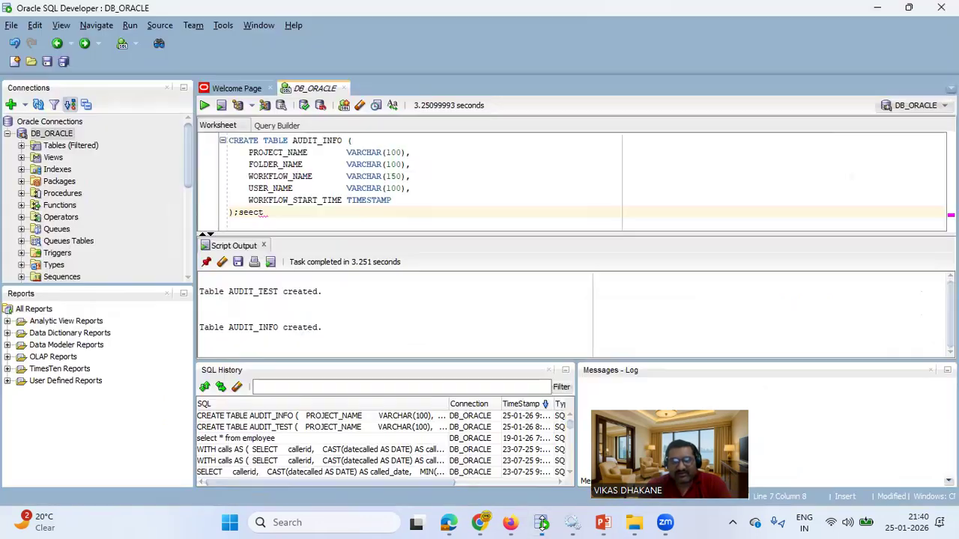
click(279, 152)
double_click(280, 152)
key(ctrl+c)
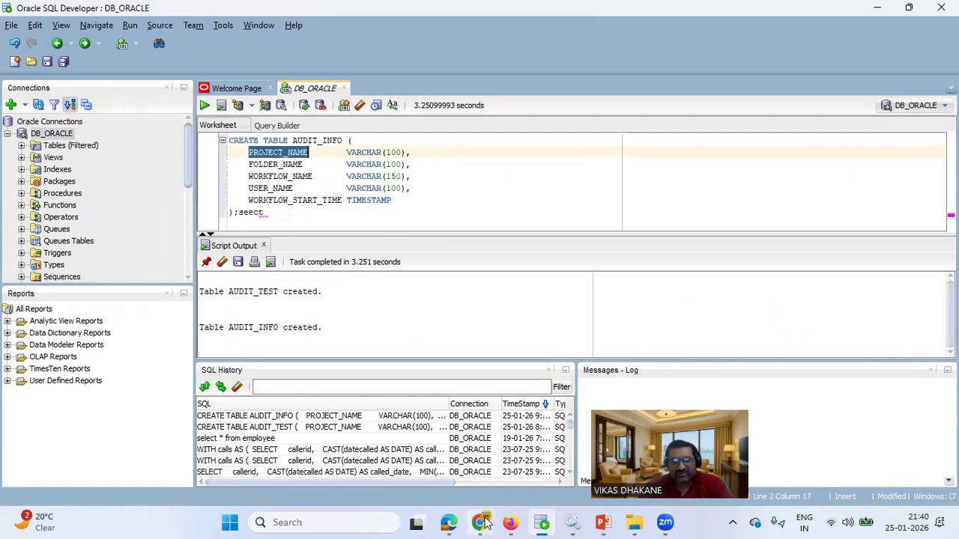
Switch to Informatica in Firefox and add a string in-out parameter named PROJECT_NAME with precision 200.
mouse_move(483, 522)
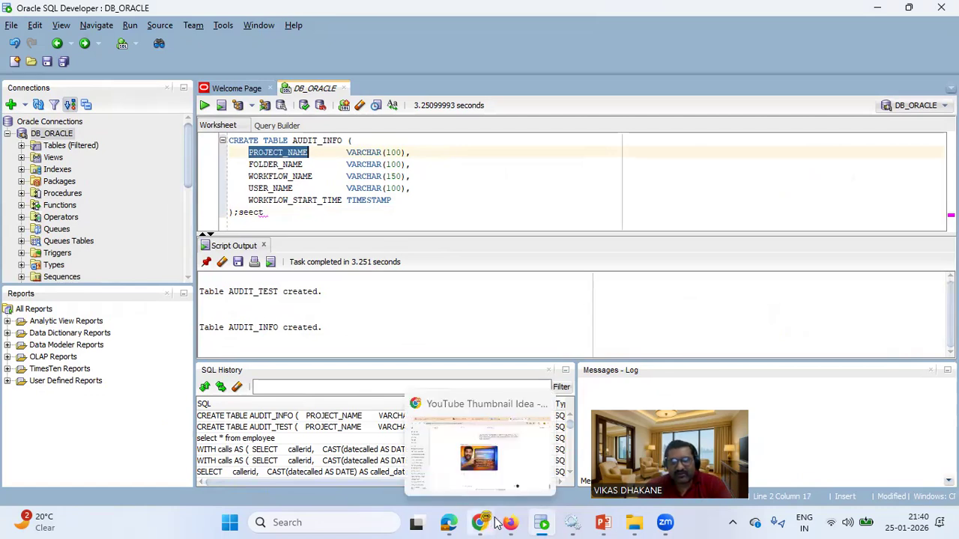
click(509, 523)
click(910, 302)
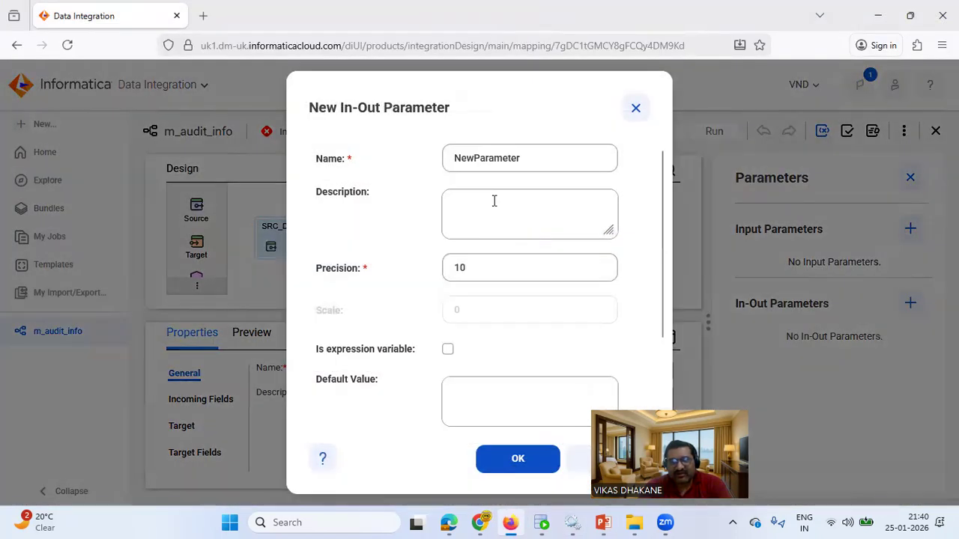
double_click(480, 148)
key(ctrl+v)
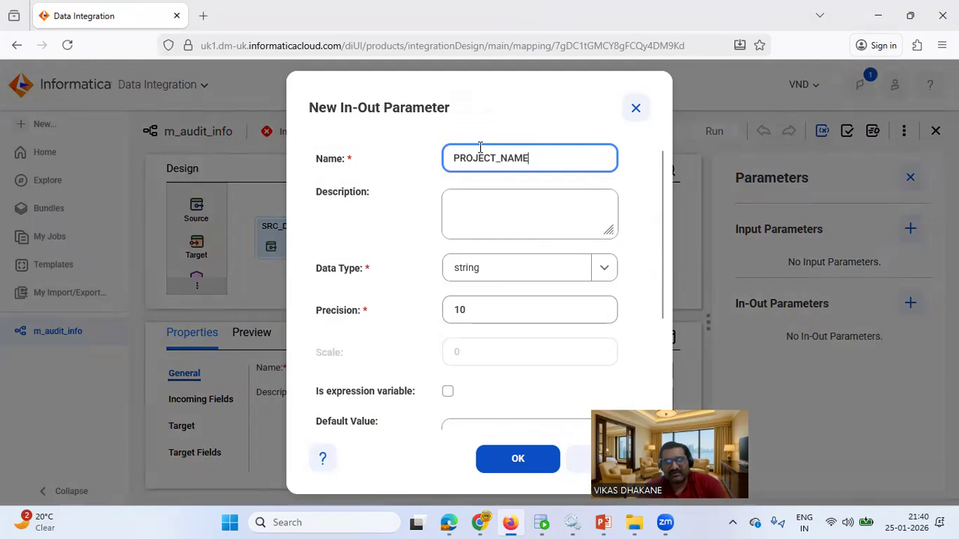
click(485, 309)
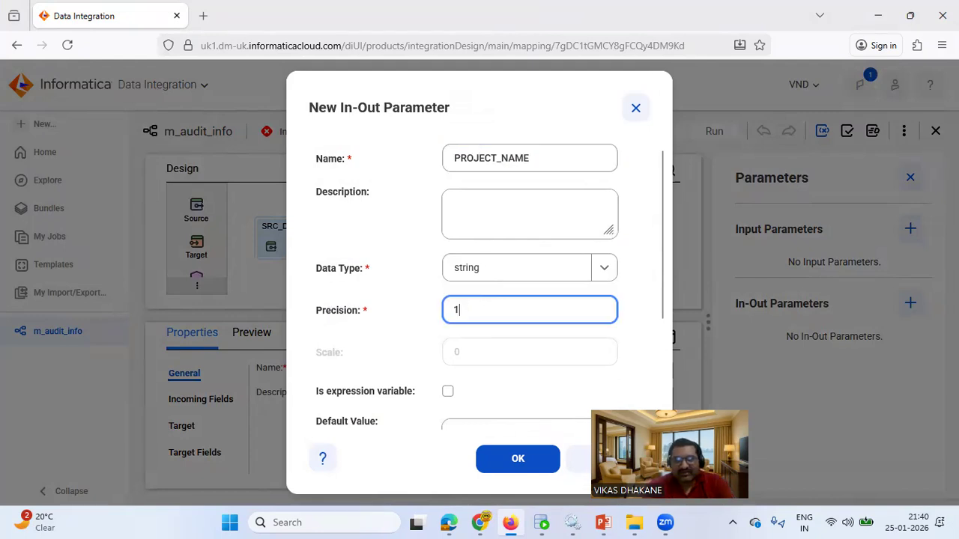
key(BackSpace)
text(200)
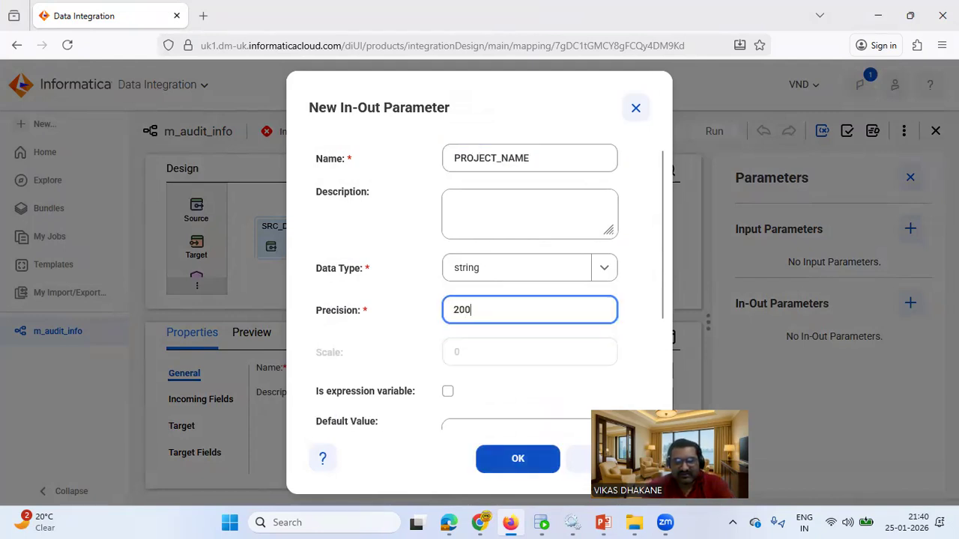
click(533, 458)
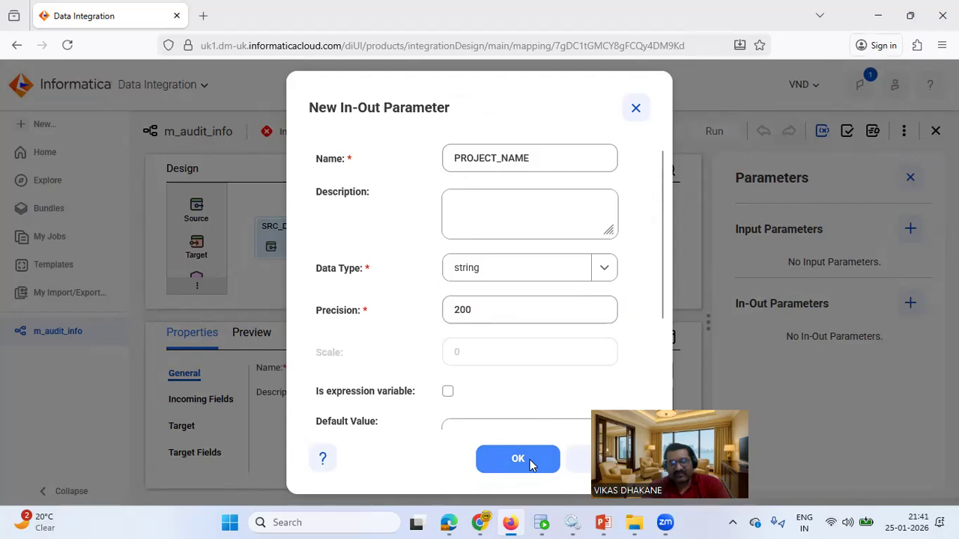
Copy the FOLDER_NAME column name from Oracle SQL Developer and add it in Informatica as a string in-out parameter with precision 200.
click(605, 522)
click(543, 521)
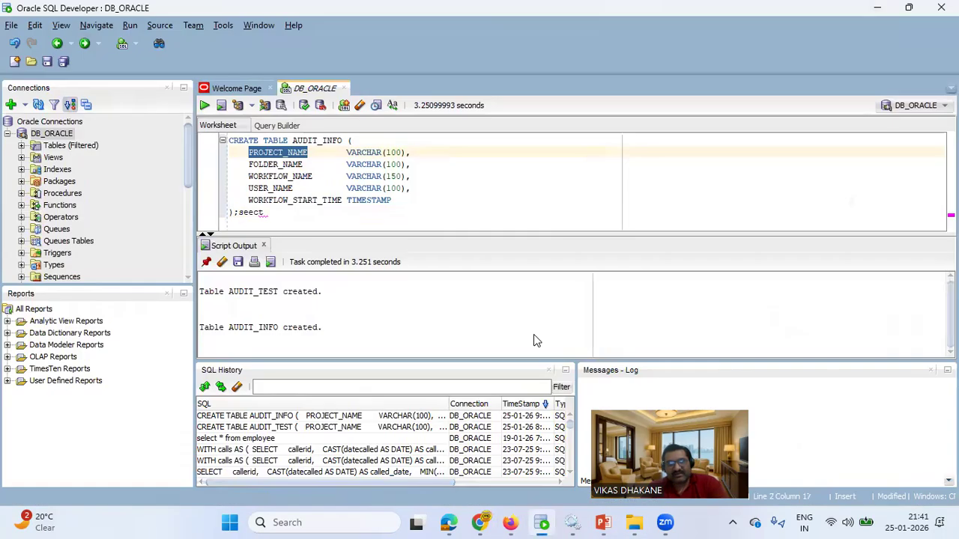
double_click(273, 163)
key(ctrl+c)
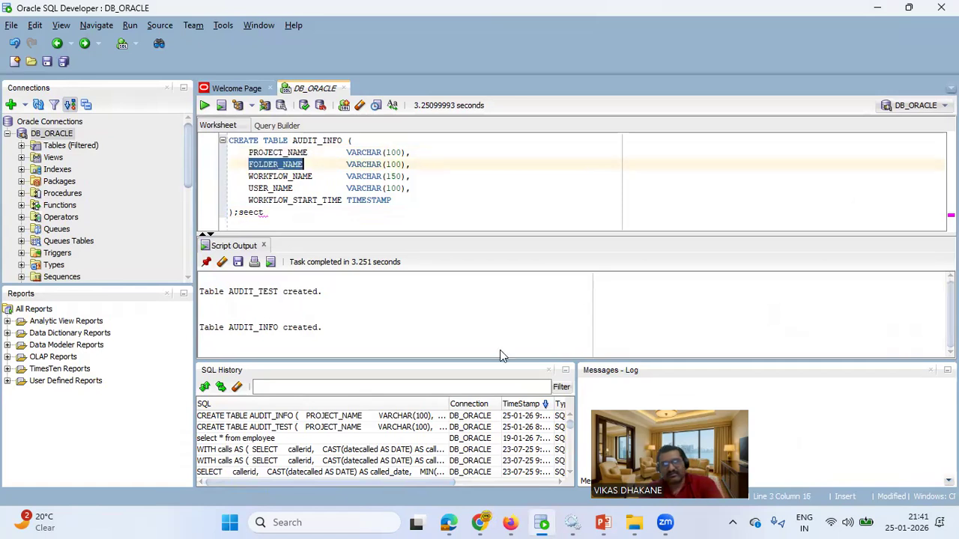
click(517, 522)
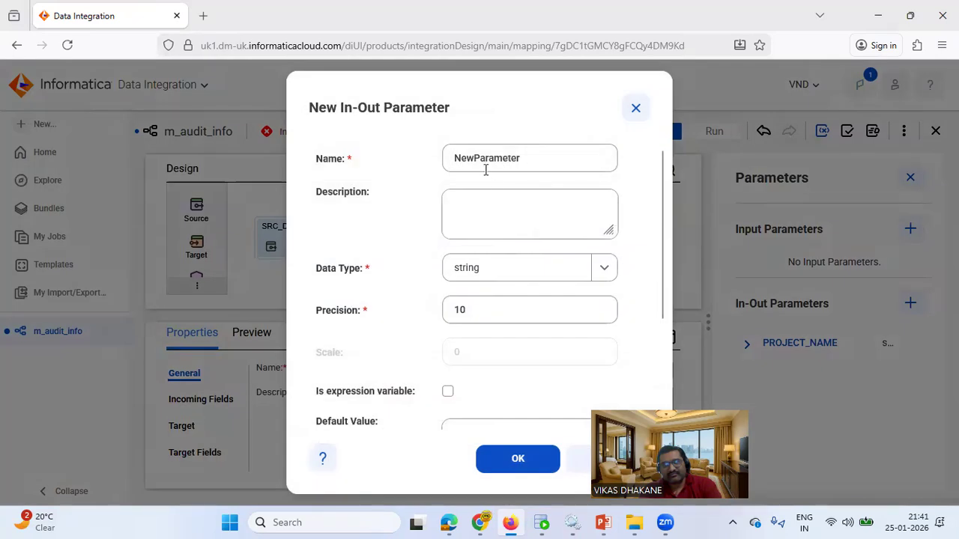
double_click(484, 161)
key(ctrl+v)
double_click(481, 313)
text(200)
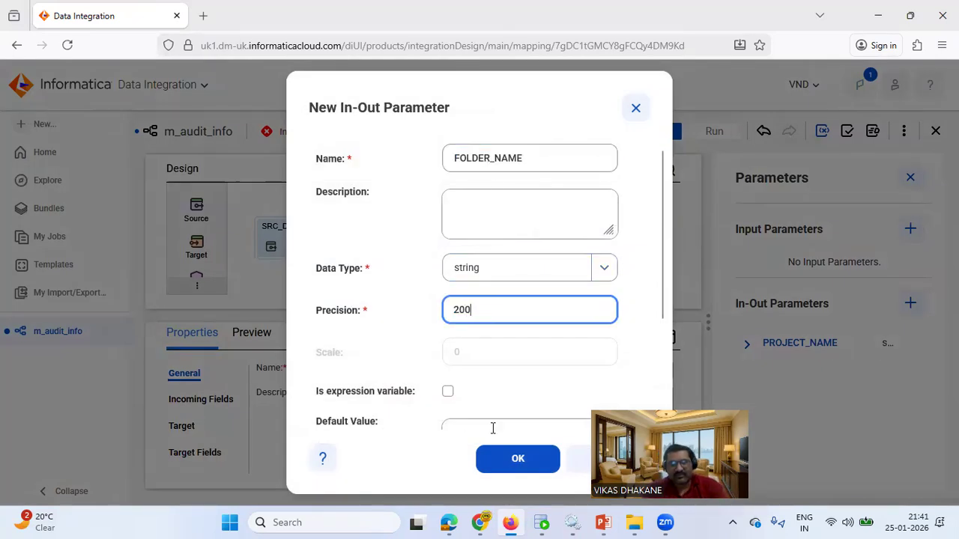
click(511, 468)
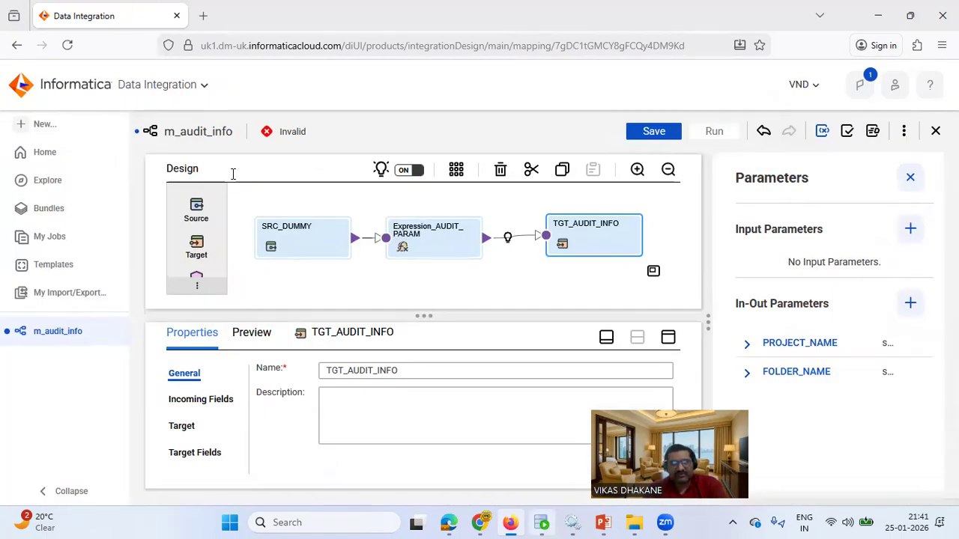
Copy WORKFLOW_NAME from the AUDIT_INFO script in Oracle SQL Developer and add it in Informatica as a string in-out parameter with precision 200.
key(alt+Tab)
double_click(267, 178)
key(ctrl+c)
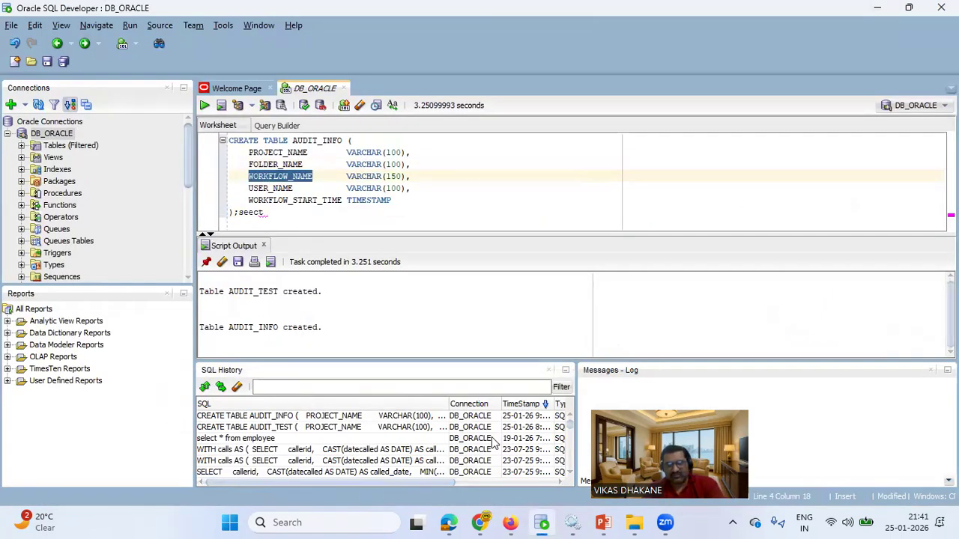
click(519, 518)
click(910, 304)
double_click(478, 167)
key(ctrl+v)
double_click(496, 316)
text(200)
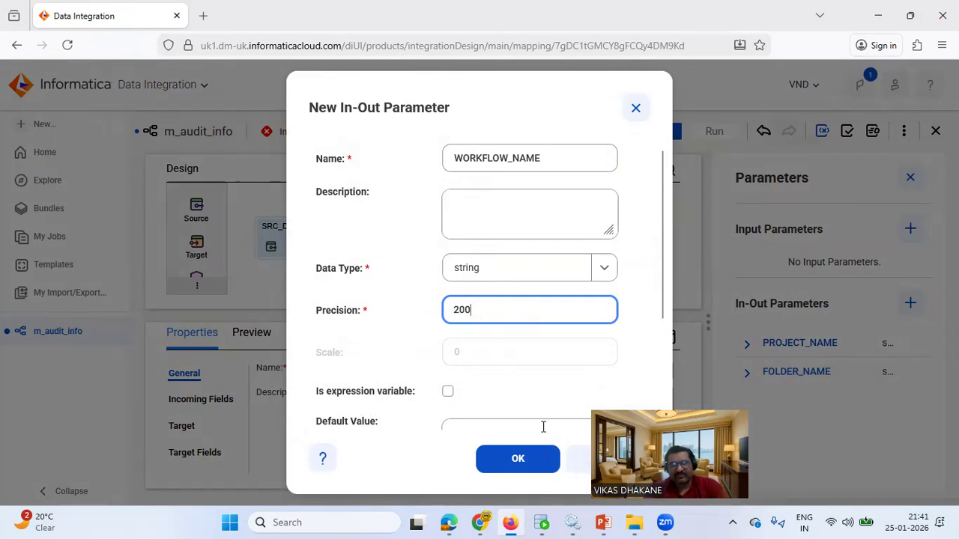
click(521, 458)
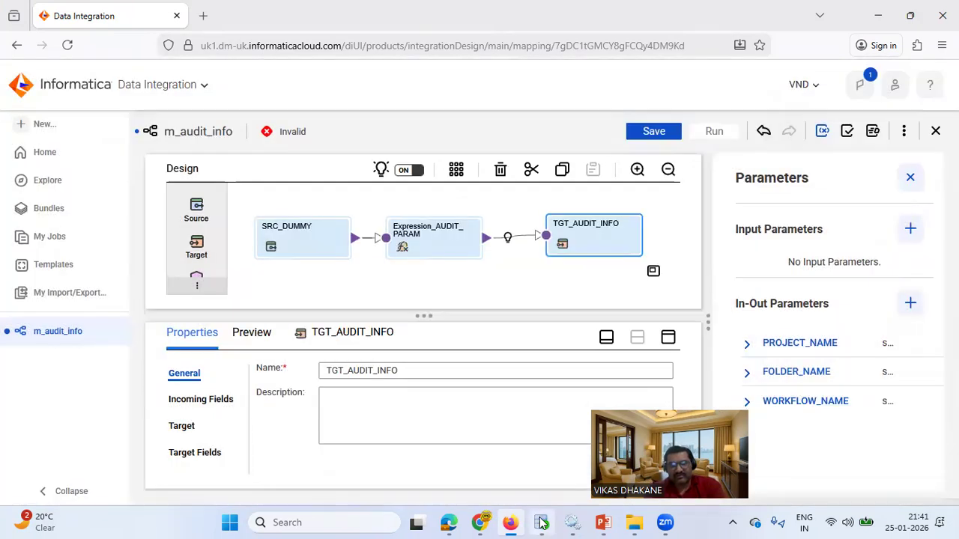
Take the USER_NAME column name from Oracle SQL Developer and create a string in-out parameter of that name in Informatica, precision 200.
click(541, 522)
double_click(270, 188)
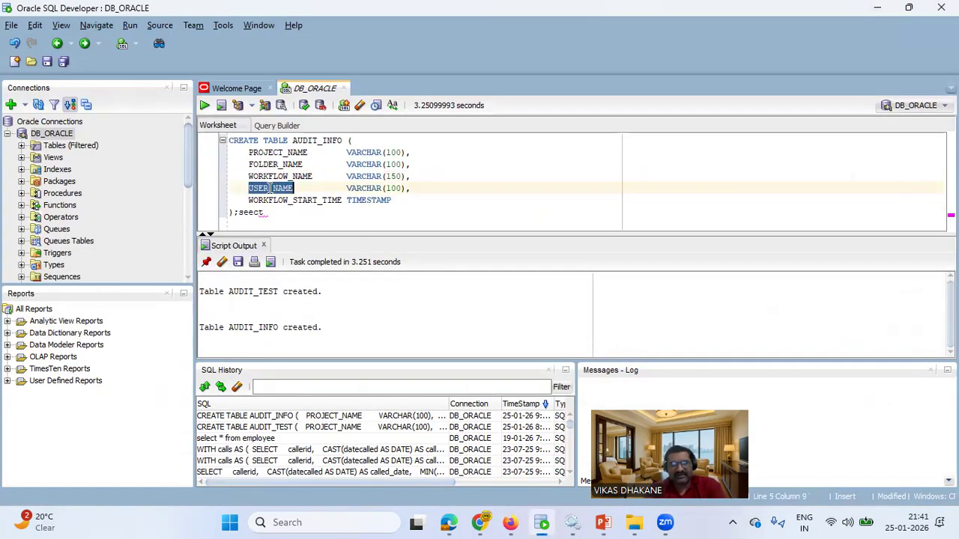
click(509, 522)
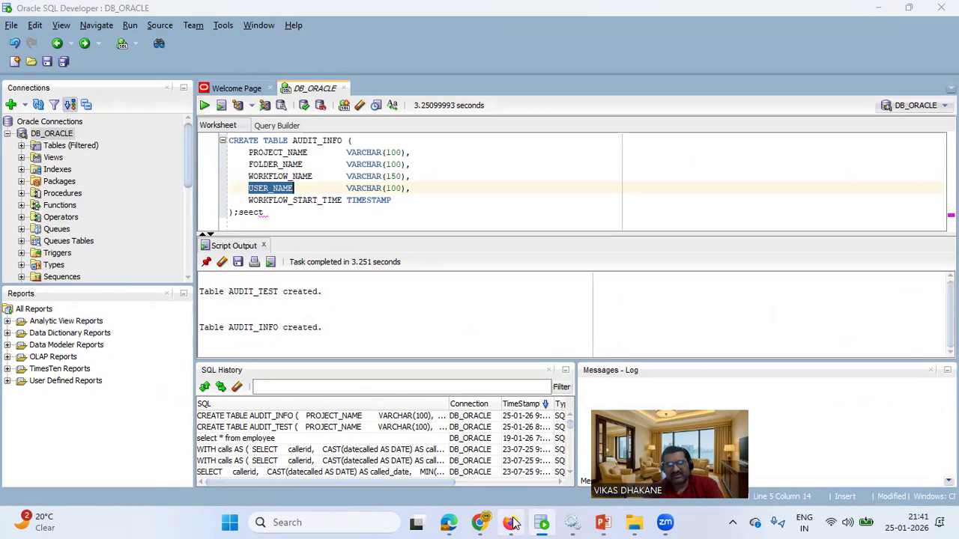
click(911, 303)
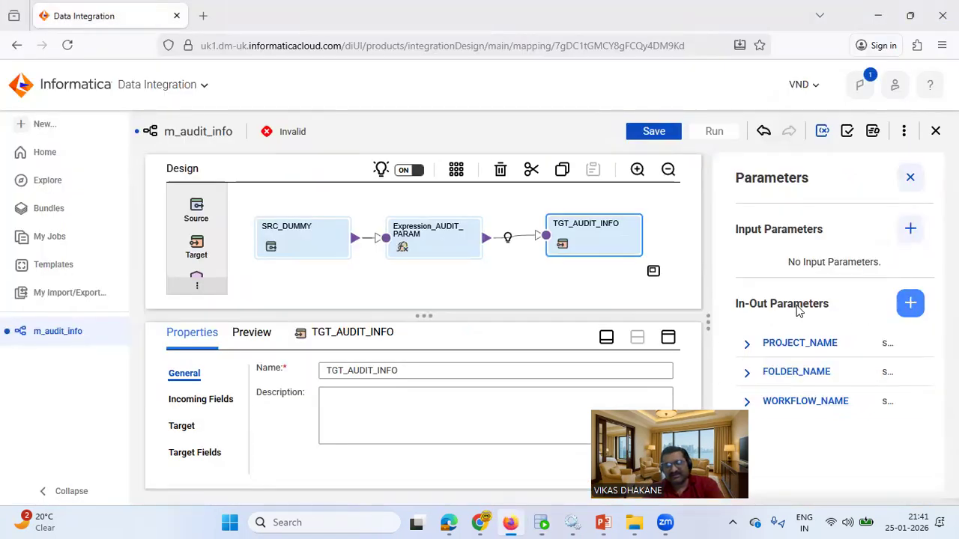
double_click(490, 161)
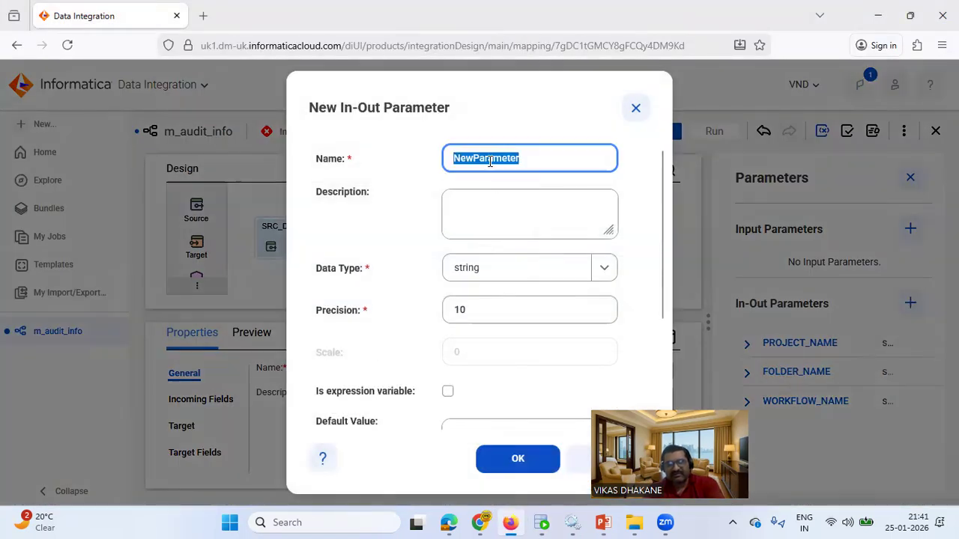
text(USER_NAME)
double_click(475, 316)
text(200)
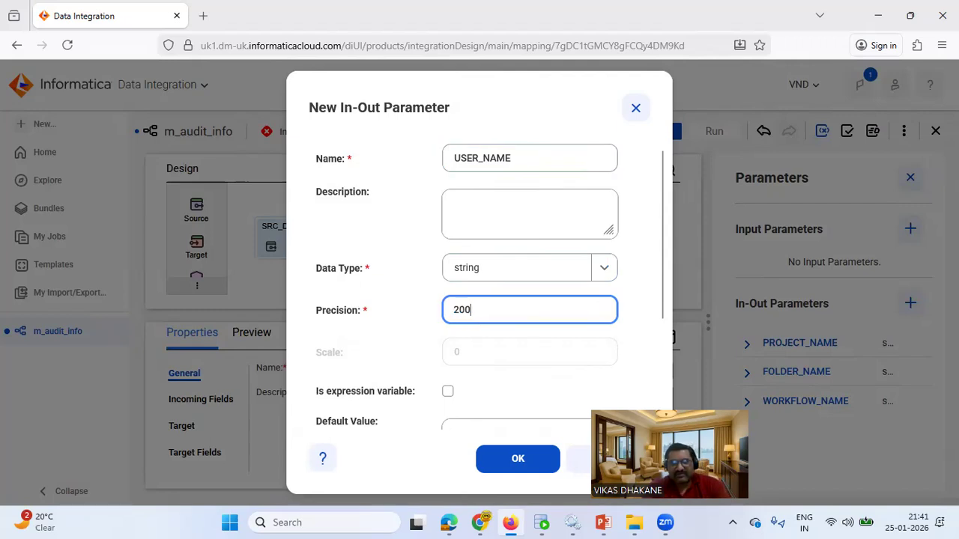
click(528, 466)
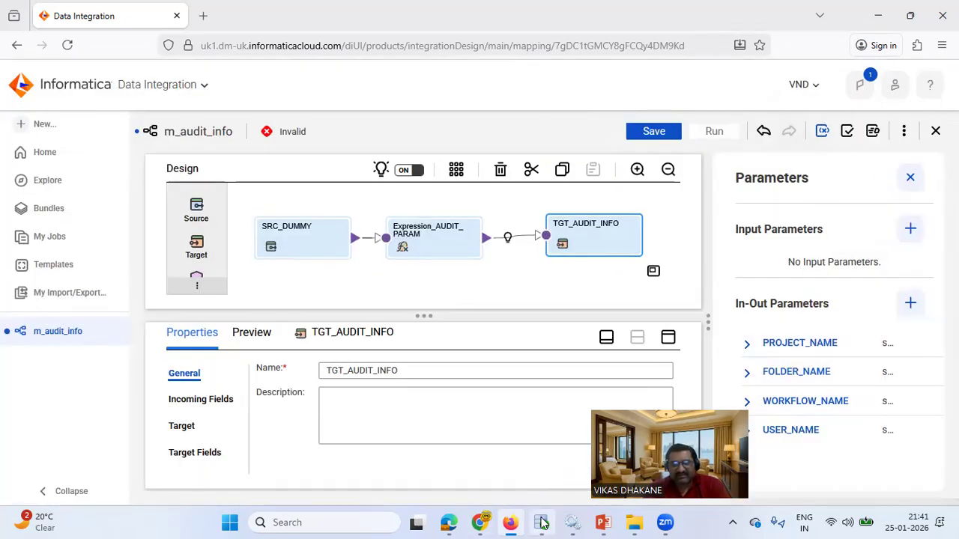
Copy WORKFLOW_START_TIME from Oracle SQL Developer, add it in Informatica as a date/time in-out parameter, and save the mapping.
click(543, 523)
double_click(297, 200)
key(ctrl+c)
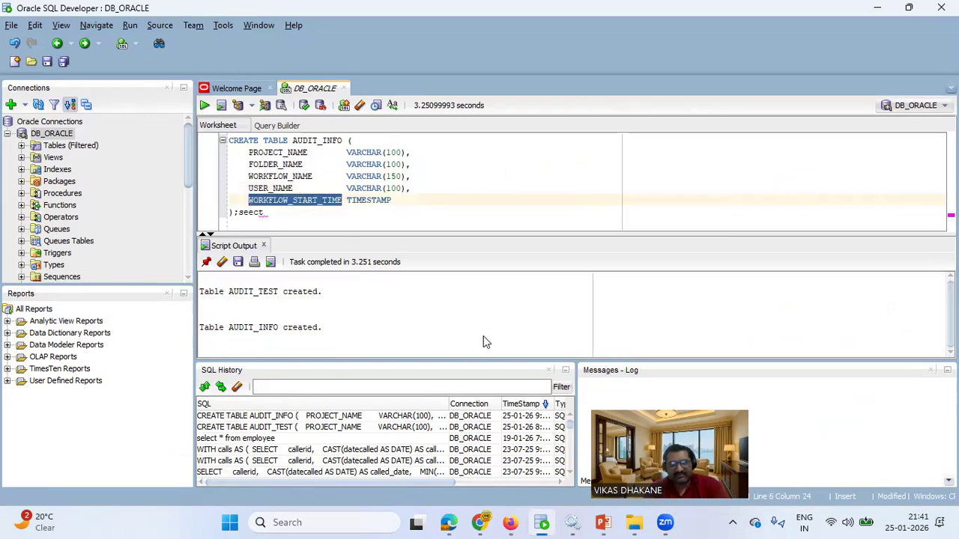
click(510, 522)
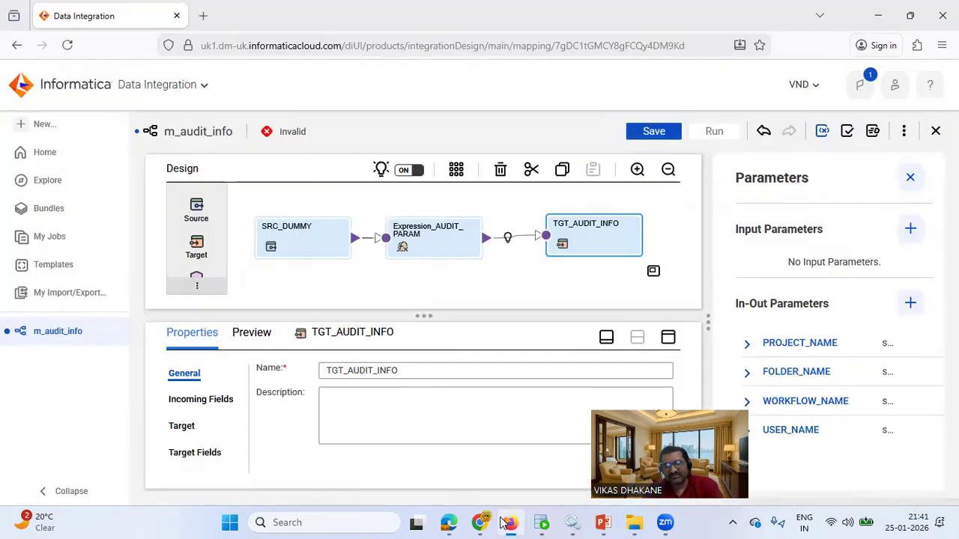
click(910, 302)
double_click(482, 169)
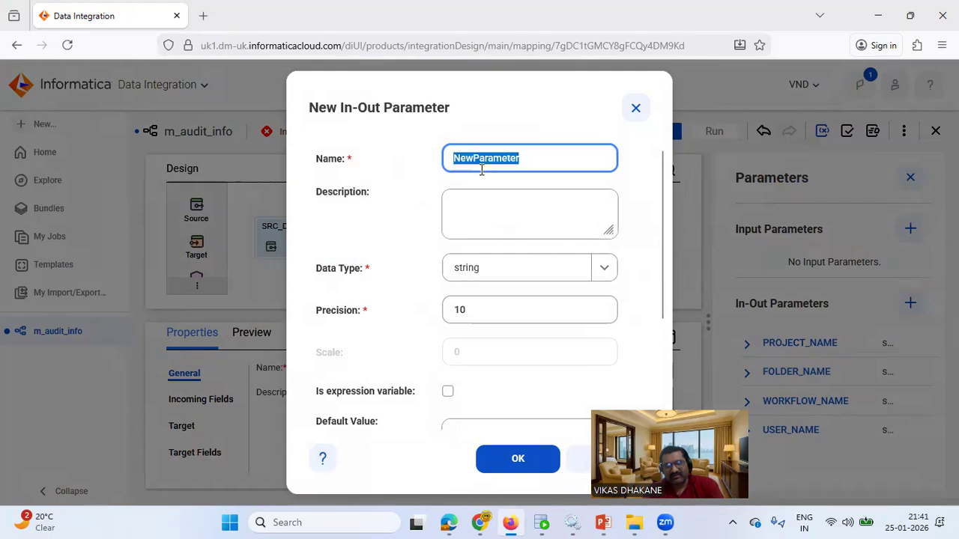
key(ctrl+v)
click(513, 270)
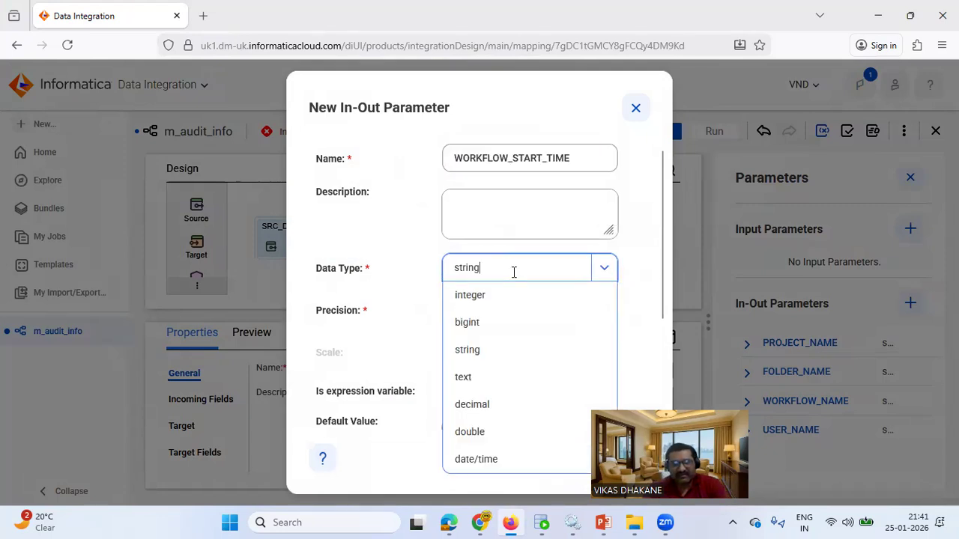
click(478, 460)
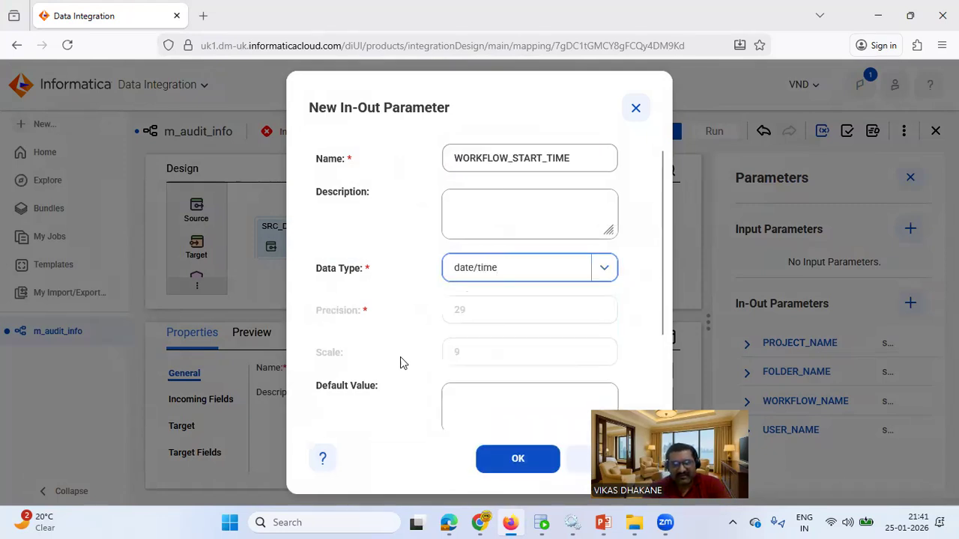
click(534, 465)
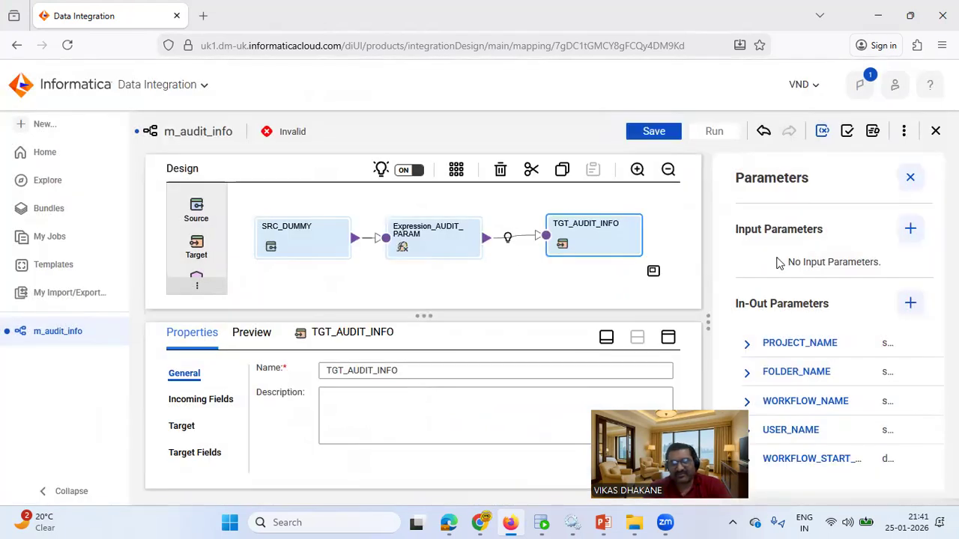
click(655, 133)
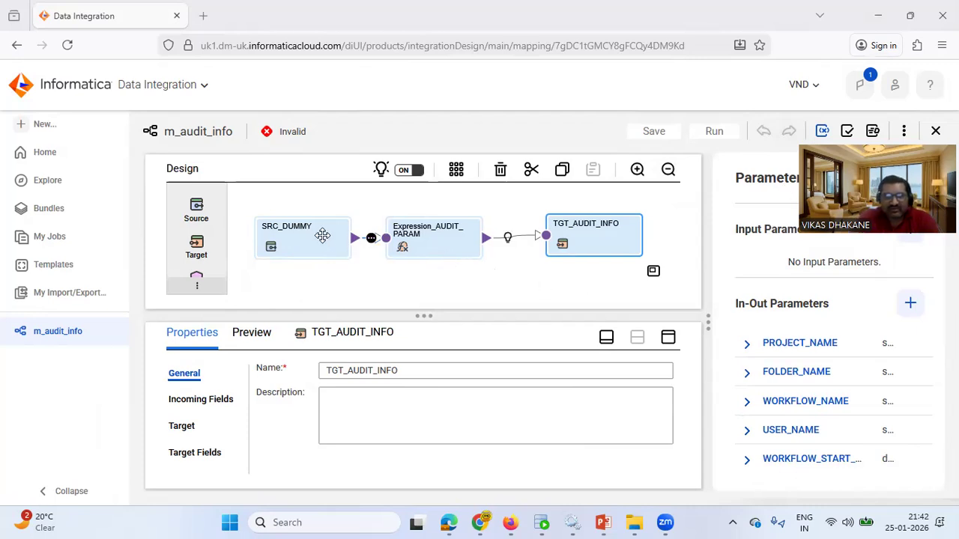
Reposition the SRC_DUMMY and Expression_AUDIT_PARAM transformations slightly up and to the left on the mapping canvas.
drag(297, 218, 274, 205)
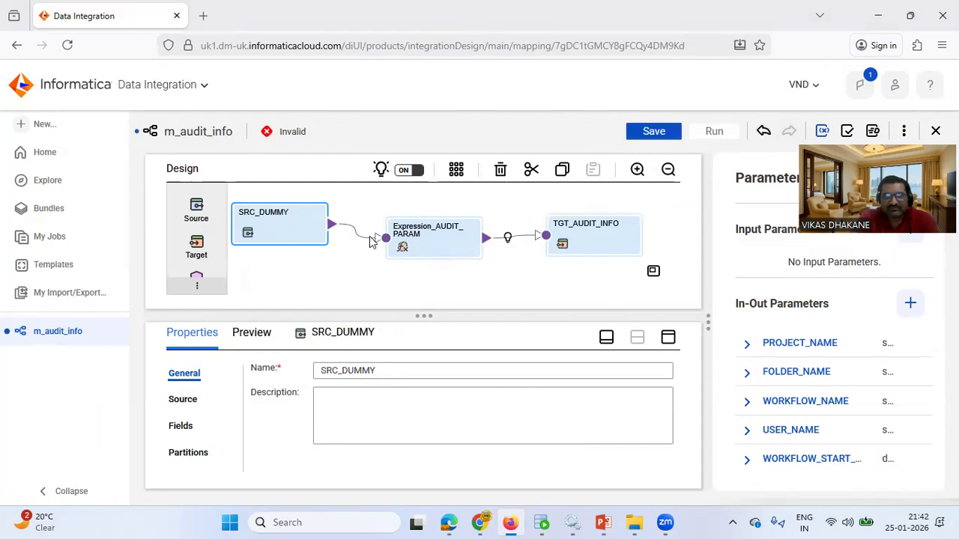
click(418, 233)
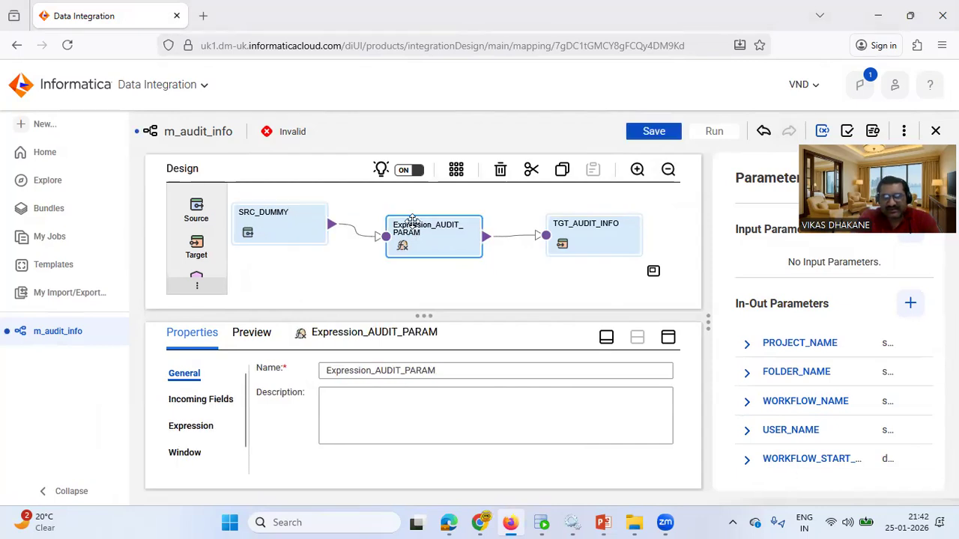
drag(416, 229, 412, 224)
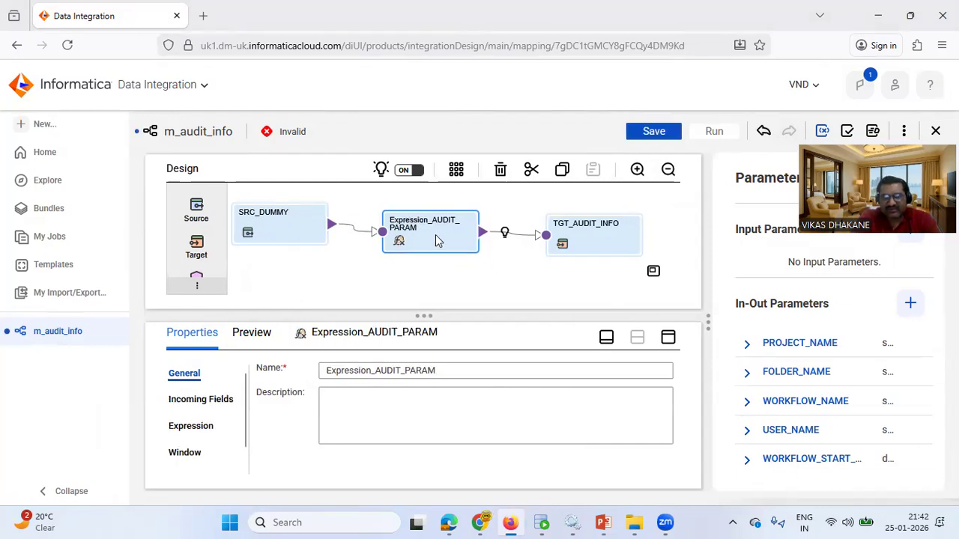
Set SRC_DUMMY's source connection to DB_ORACLE with object type Query, and open its custom query editor.
click(668, 337)
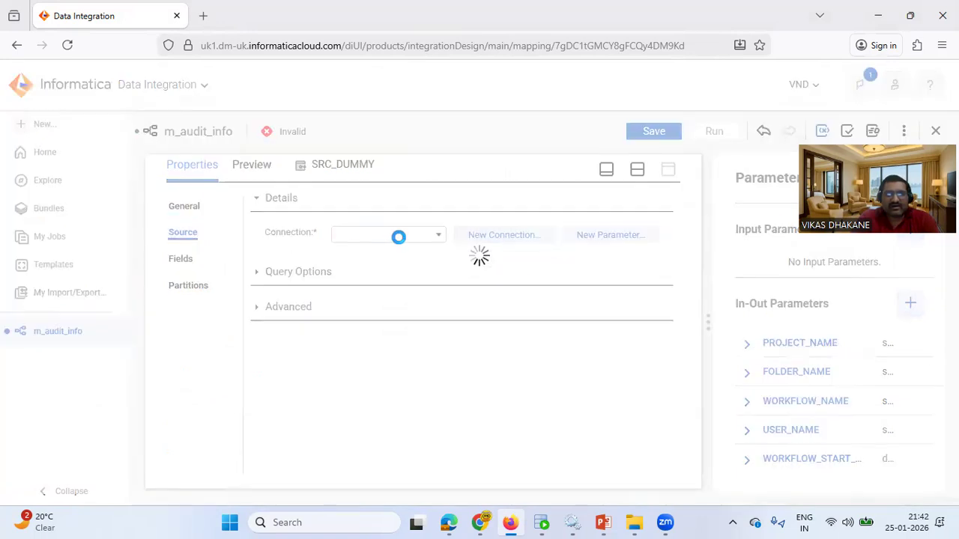
click(422, 240)
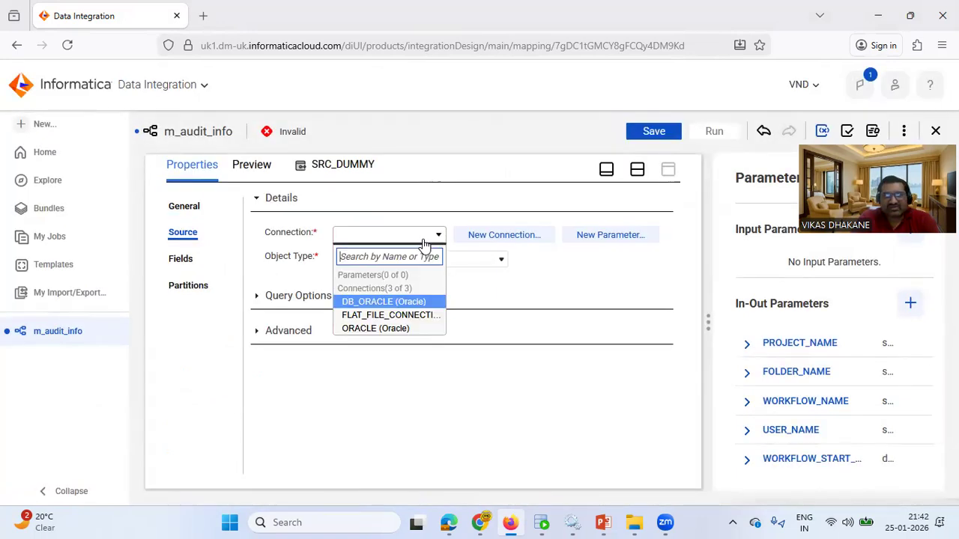
click(402, 304)
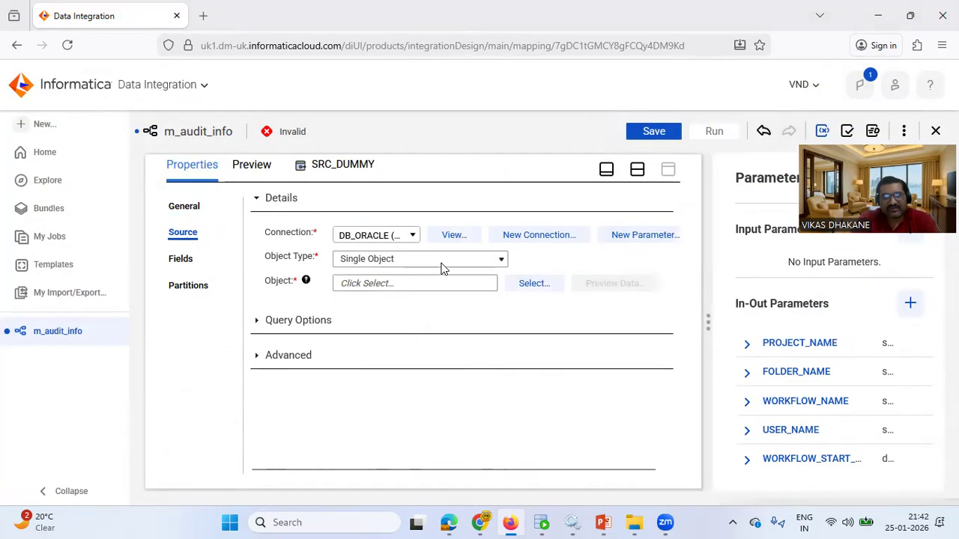
click(438, 260)
click(438, 260)
click(438, 260)
click(381, 331)
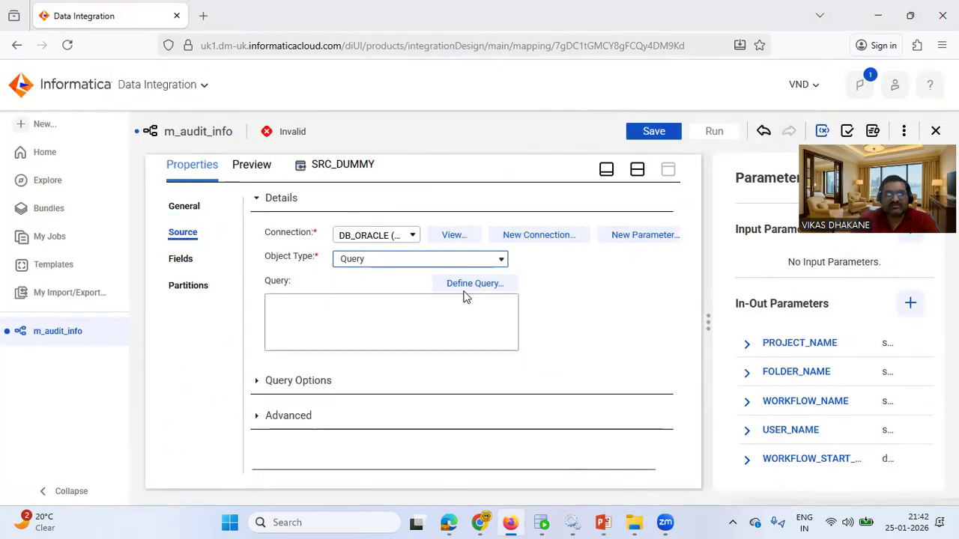
click(470, 284)
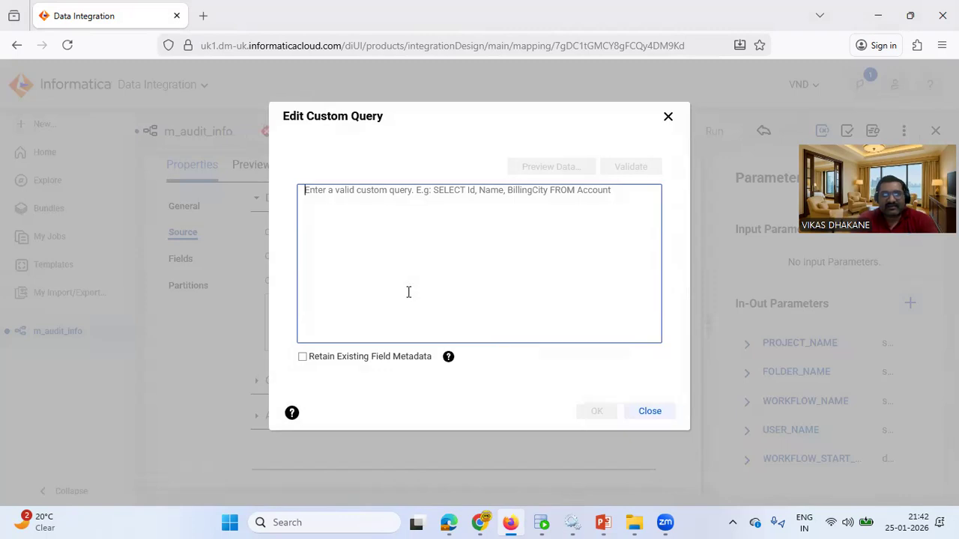
Enter the custom query "select * from dual;" for SRC_DUMMY and validate it.
text(see)
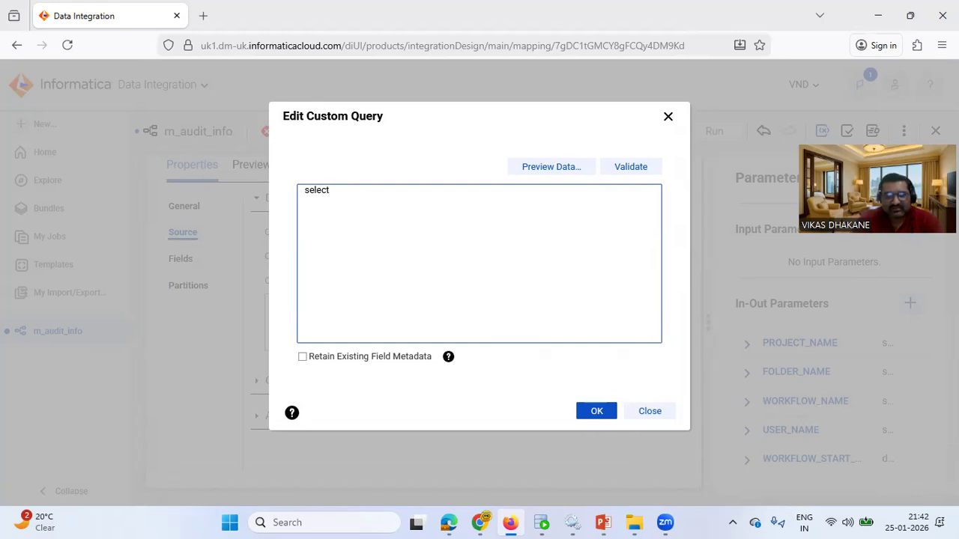
text(* from dual;)
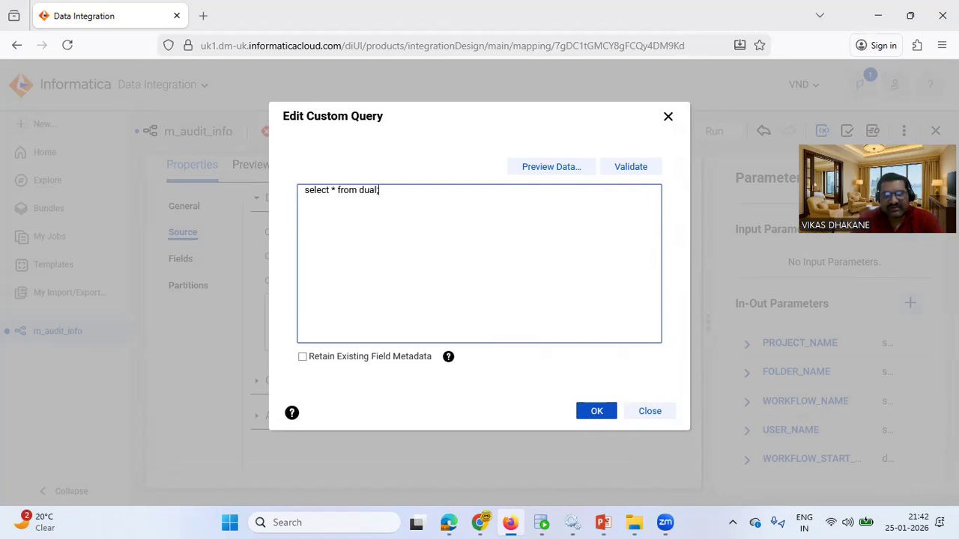
click(626, 167)
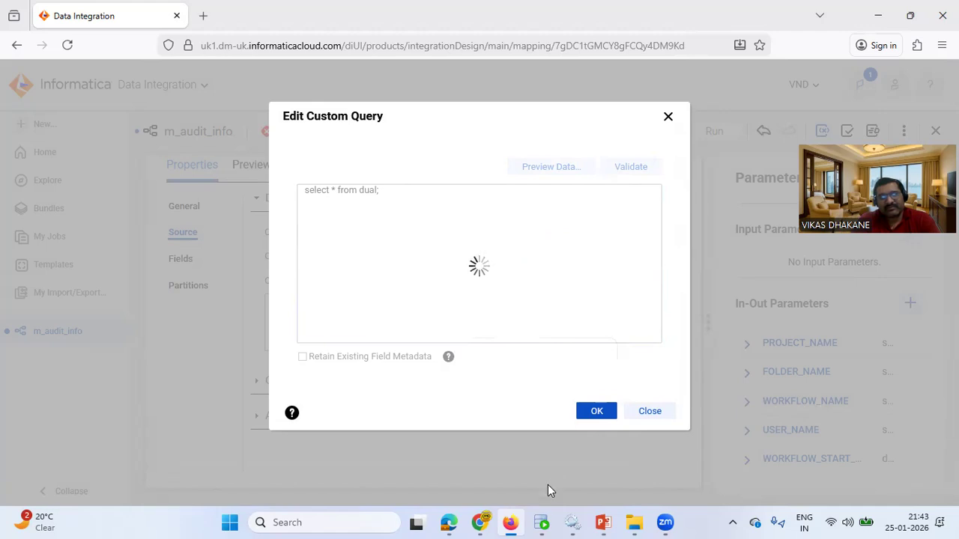
Switch to Oracle SQL Developer and delete the stray text after the CREATE TABLE AUDIT_INFO statement, leaving a blank line below it.
click(544, 523)
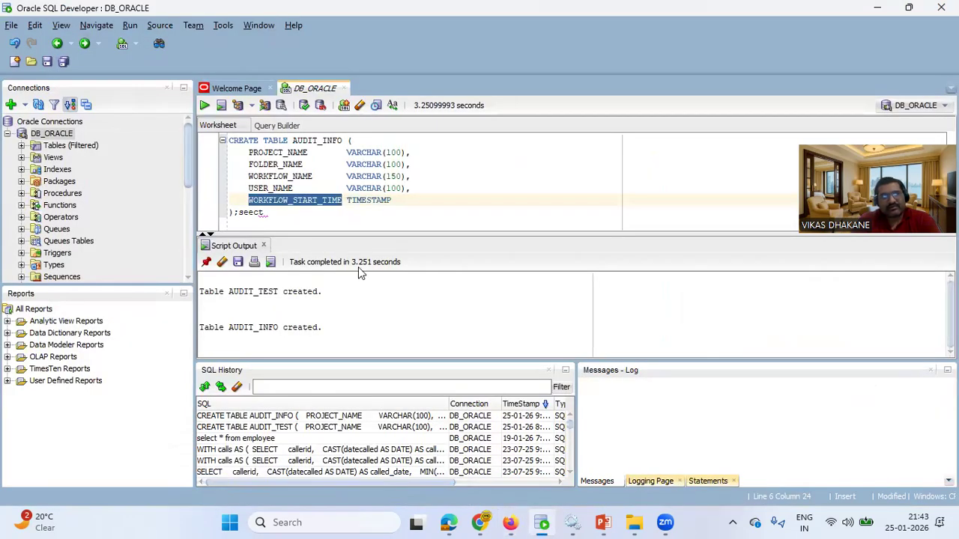
click(264, 206)
double_click(251, 213)
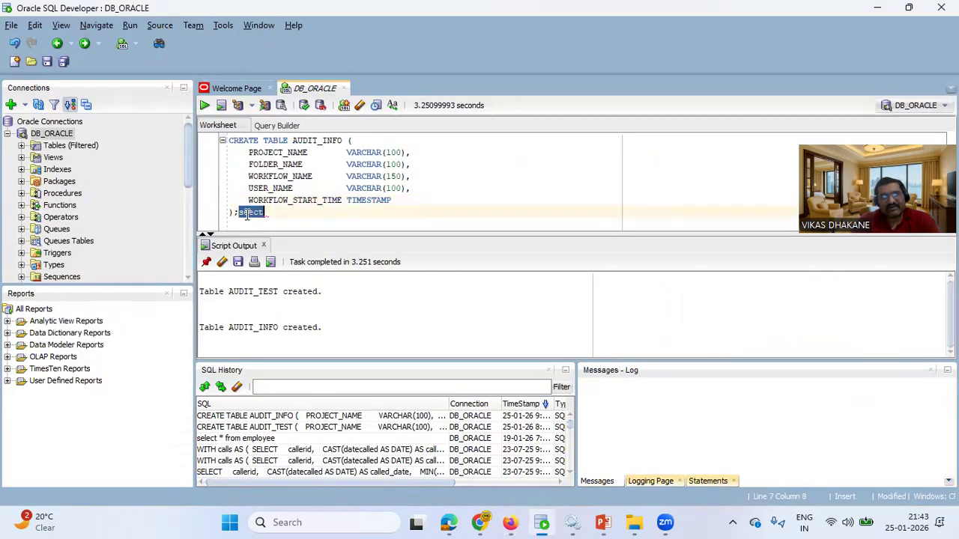
key(BackSpace)
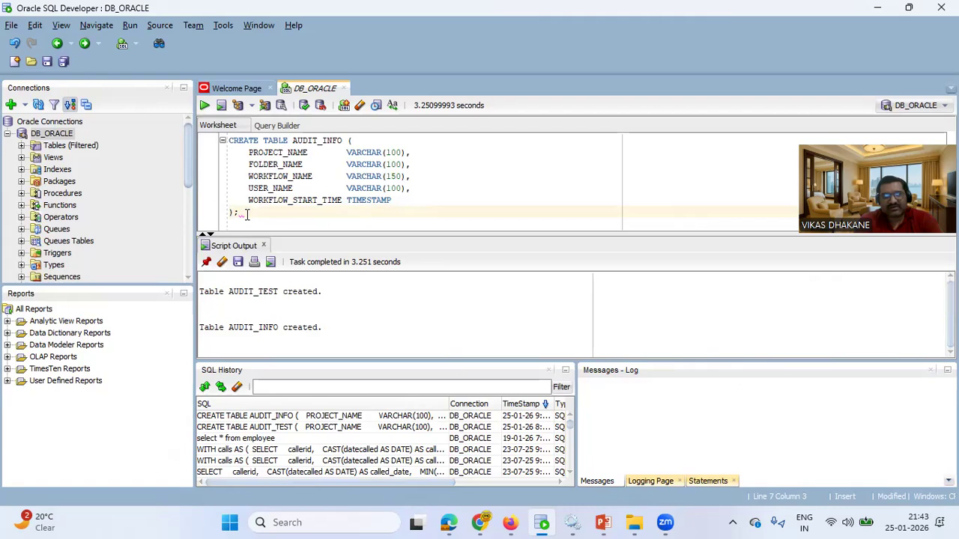
key(Return)
key(Return)
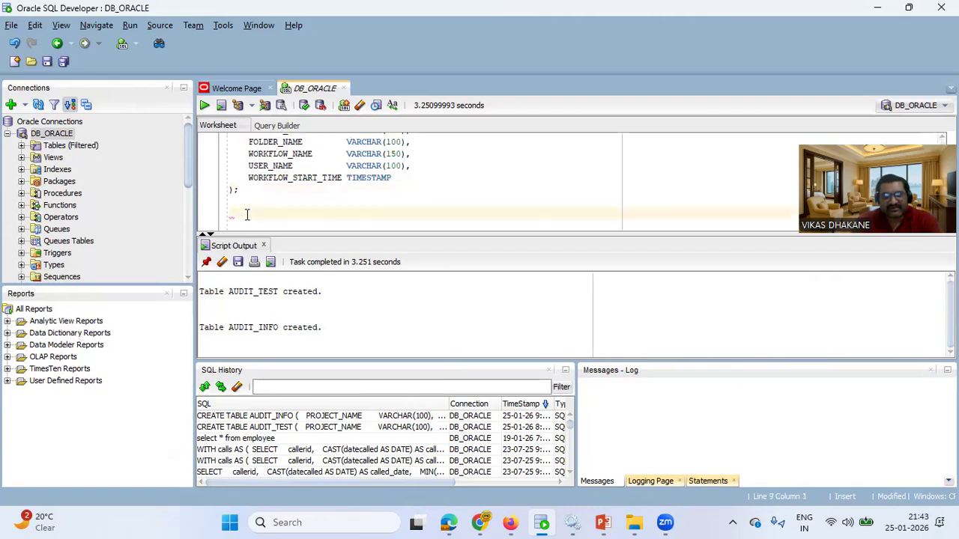
Write the query "select * from audit_info;" below the table definition and run it.
text(see)
text(ect *)
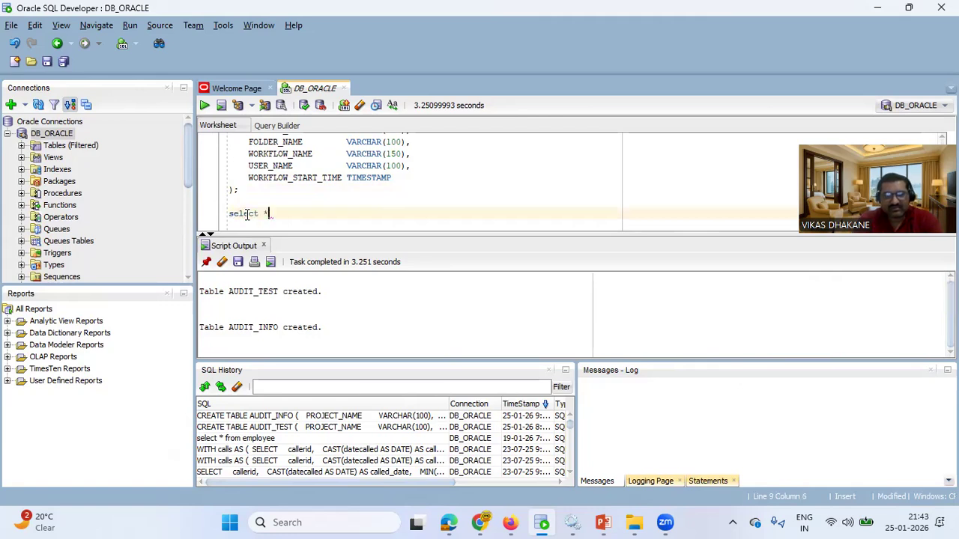
text( from audit_in)
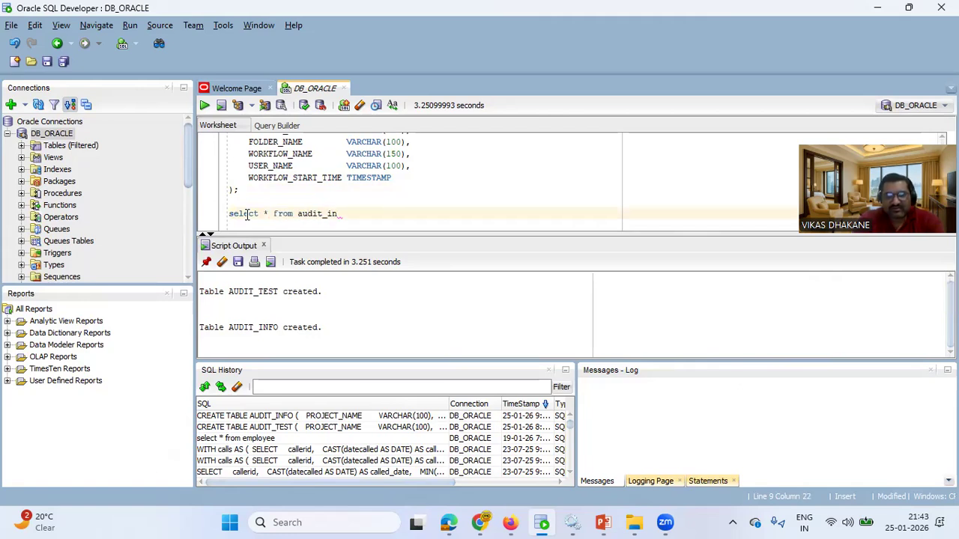
text(fo;)
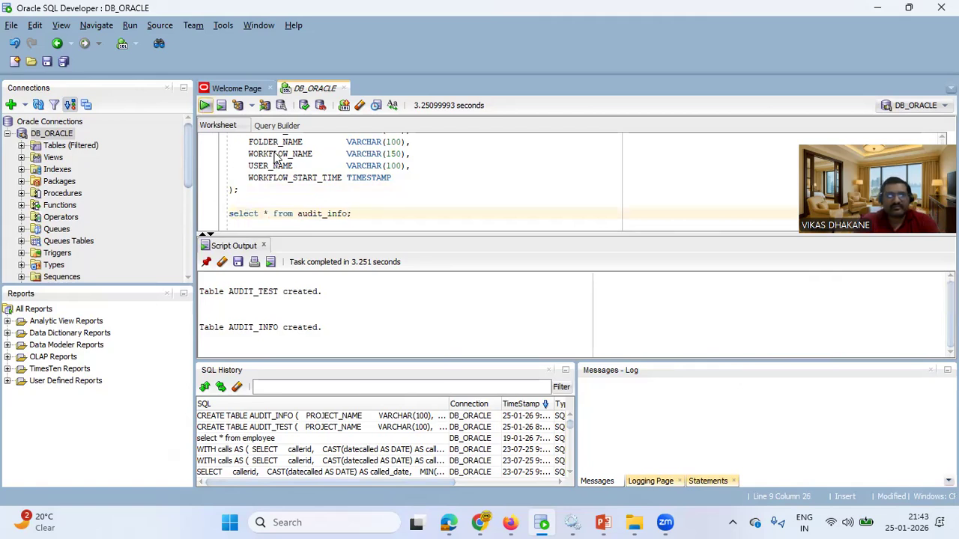
key(ctrl+Return)
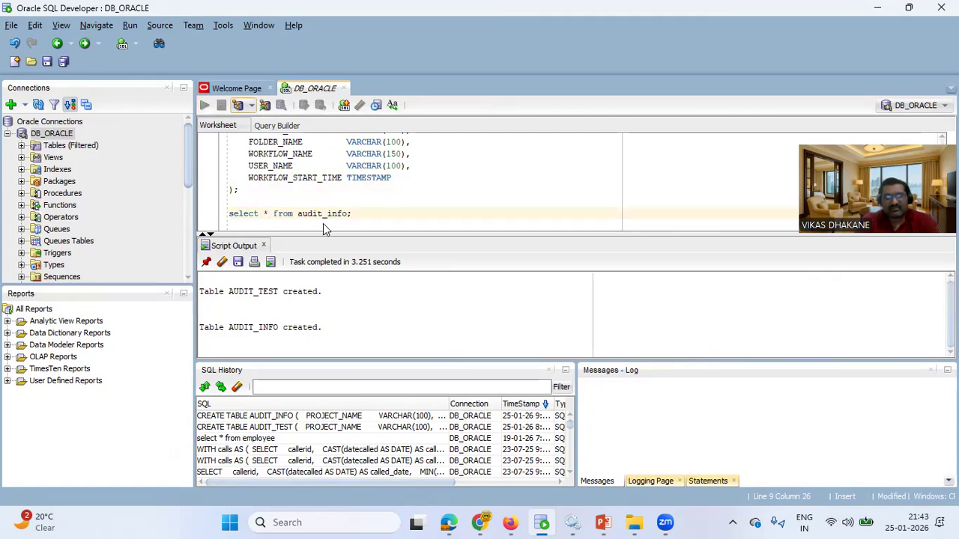
triple_click(323, 224)
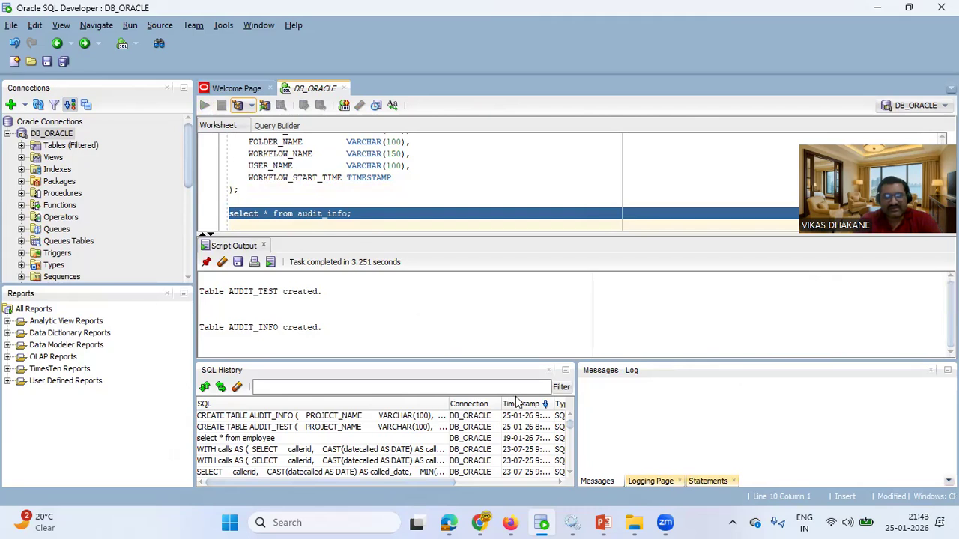
Return to Informatica, remove the trailing semicolon from SRC_DUMMY's custom query, then validate and accept "select * from dual".
click(513, 522)
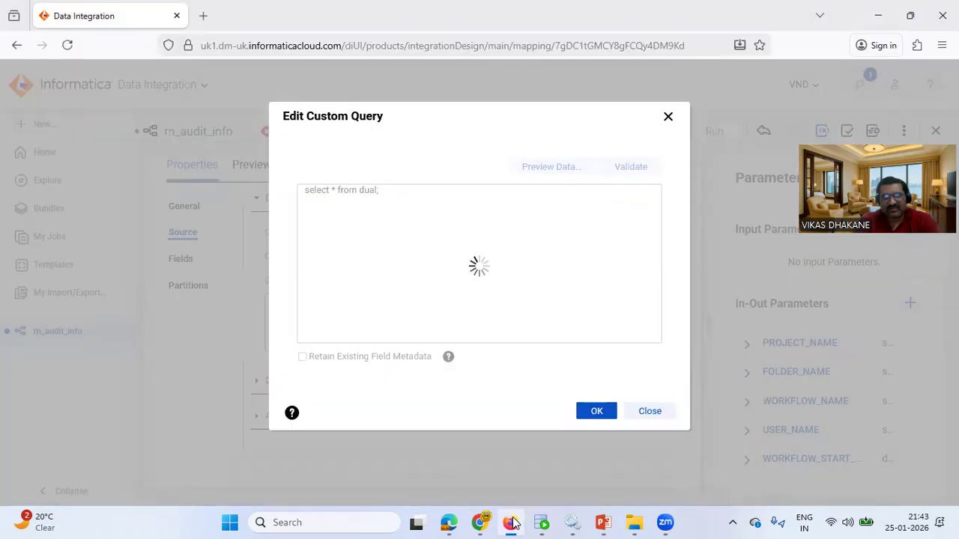
click(512, 522)
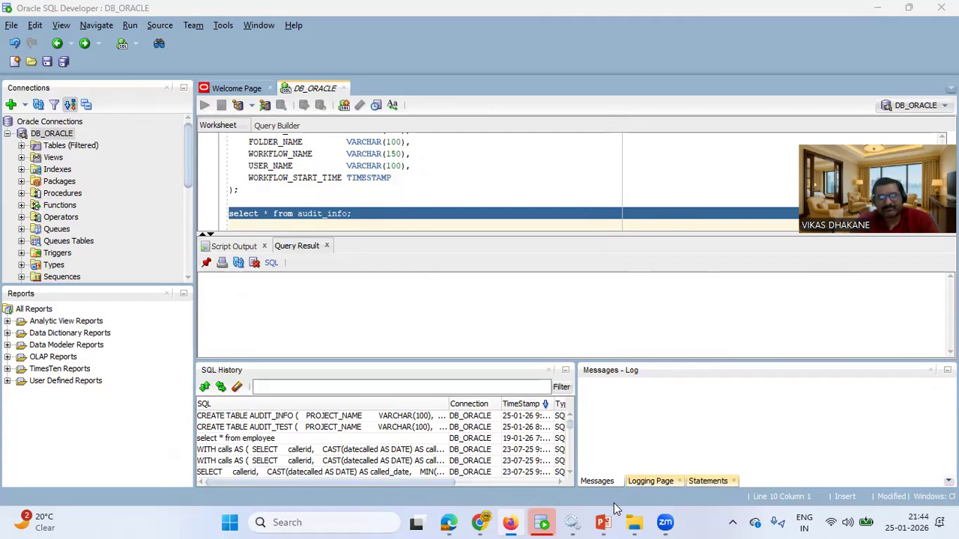
click(511, 522)
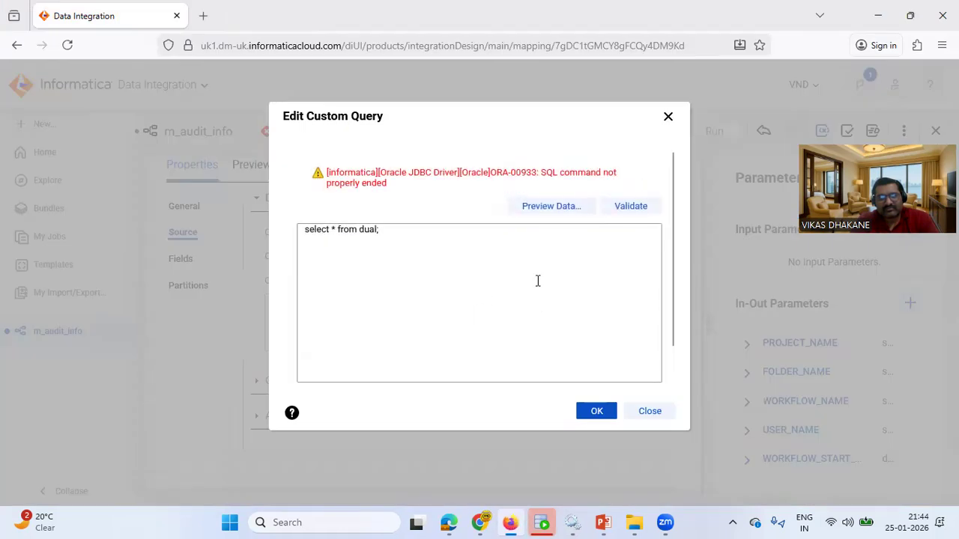
key(BackSpace)
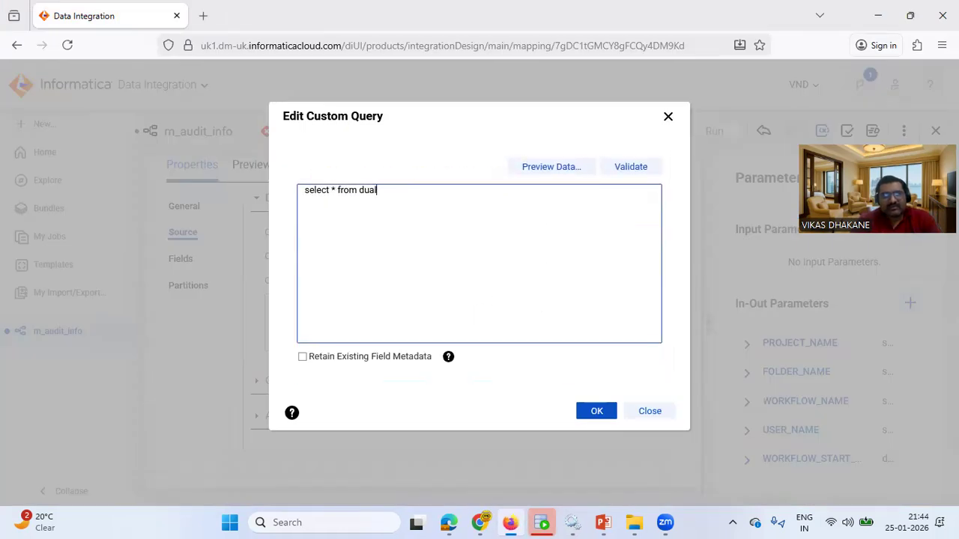
click(631, 166)
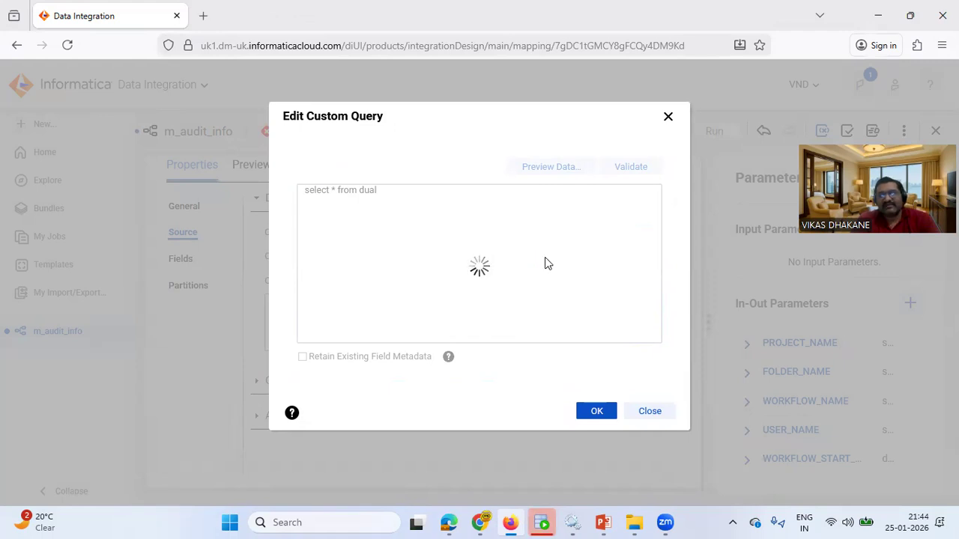
click(595, 412)
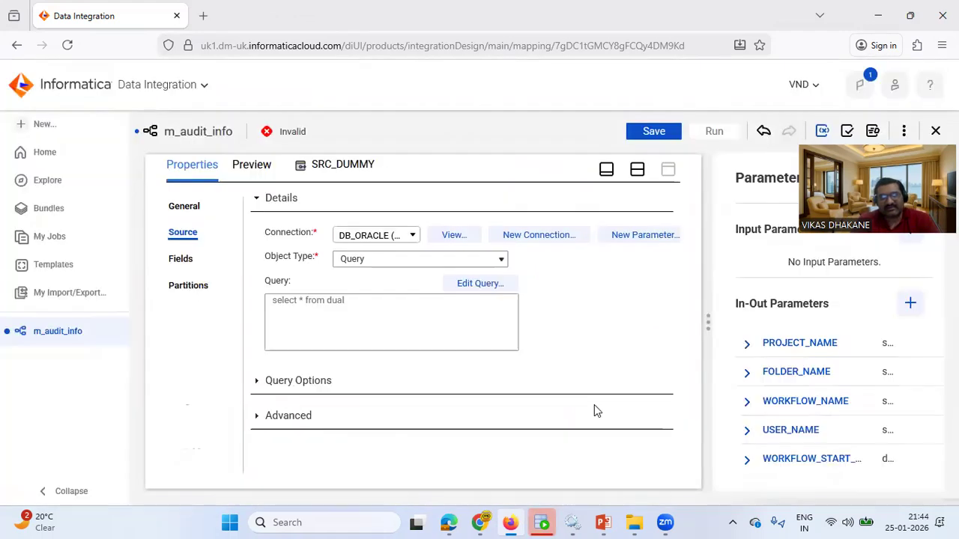
Add a string output field named PROJECT_NAME with precision 200 to the Expression_AUDIT_PARAM transformation.
click(606, 171)
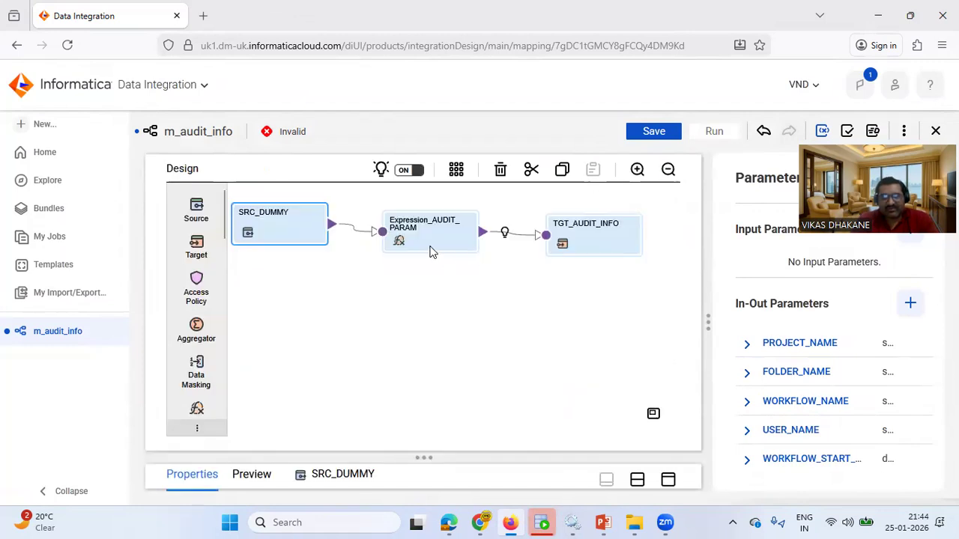
click(431, 252)
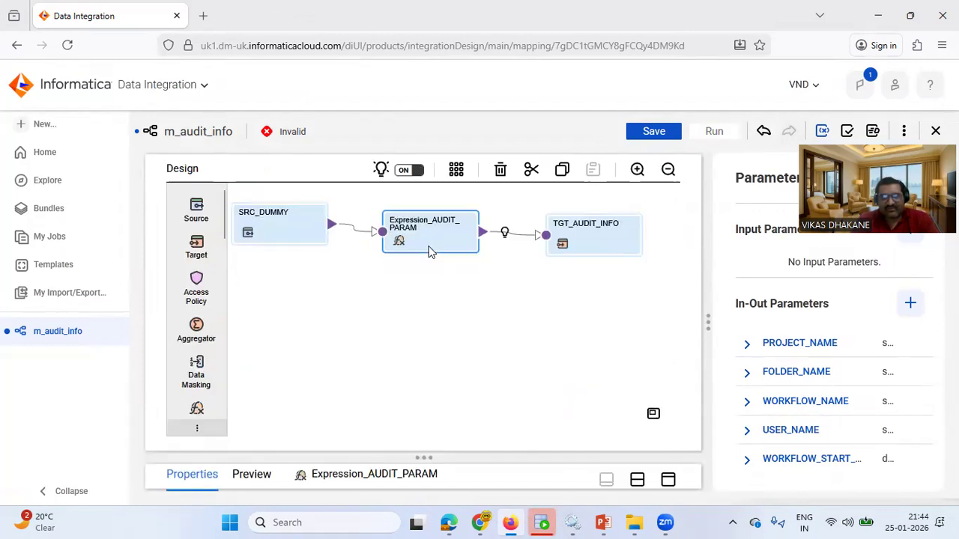
click(668, 481)
click(204, 268)
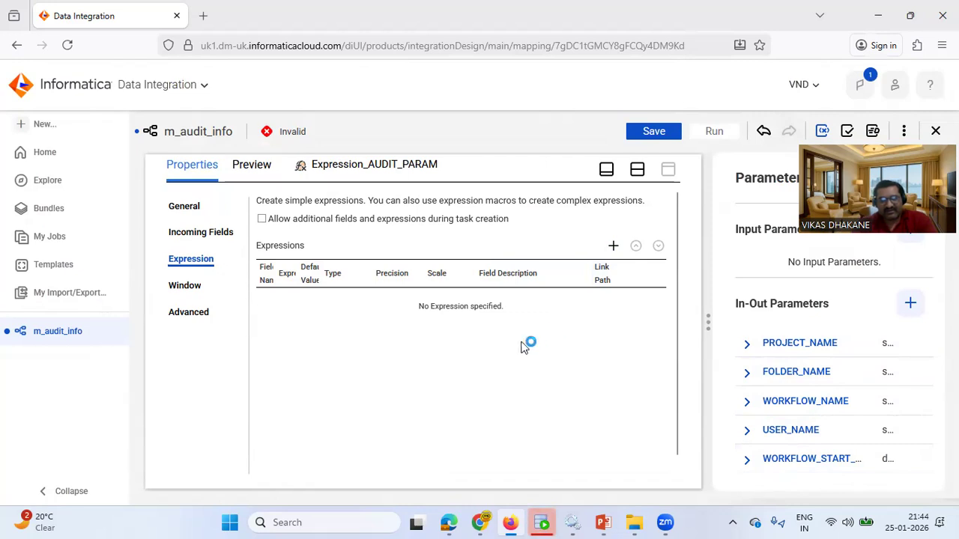
click(612, 245)
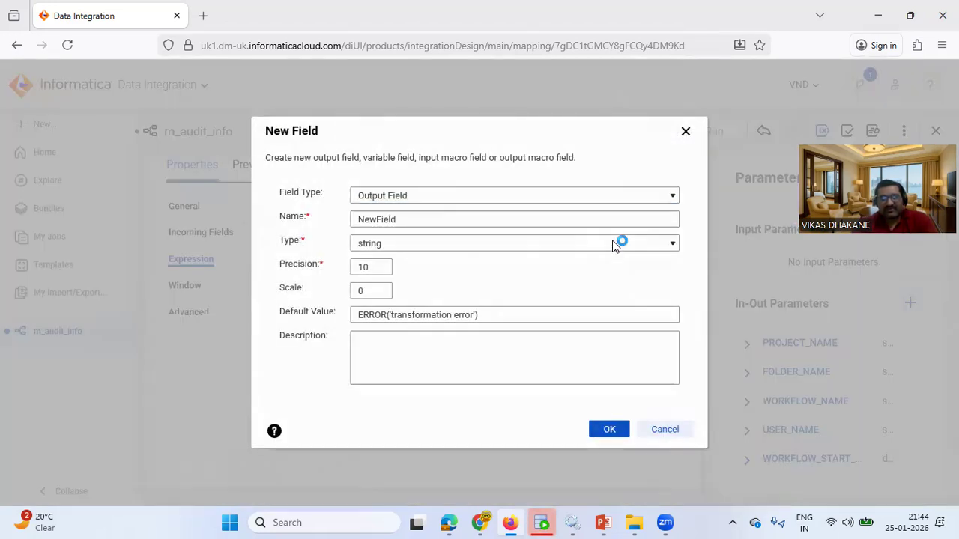
double_click(413, 218)
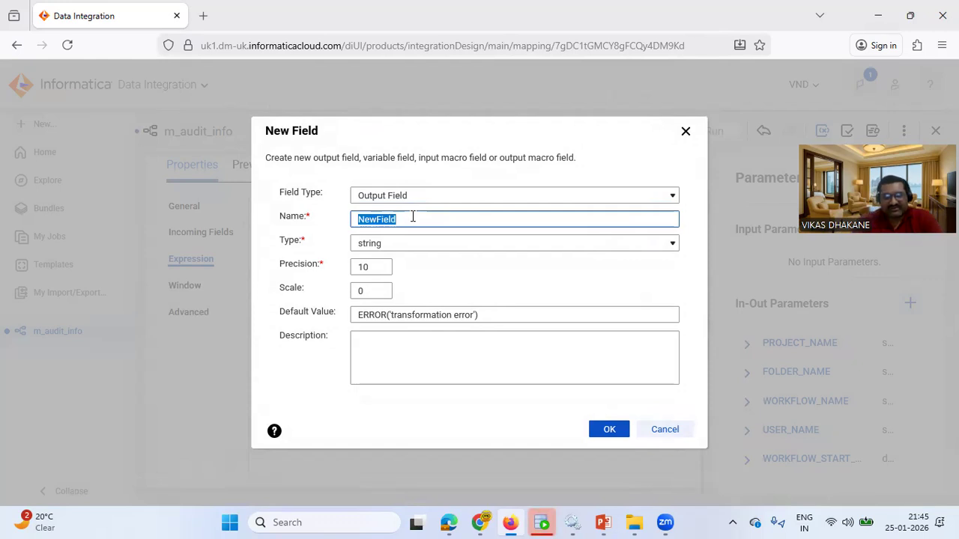
text(PROJECT_NAME)
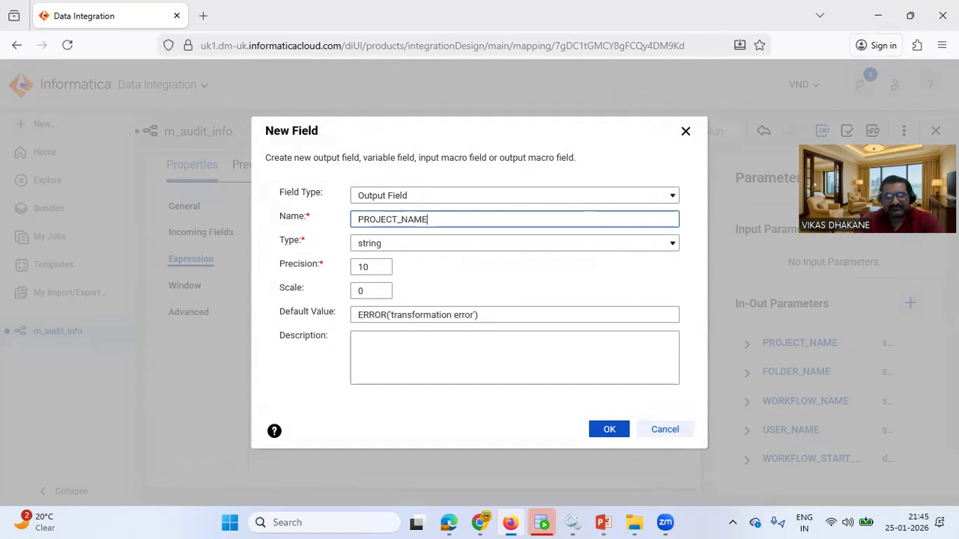
click(366, 270)
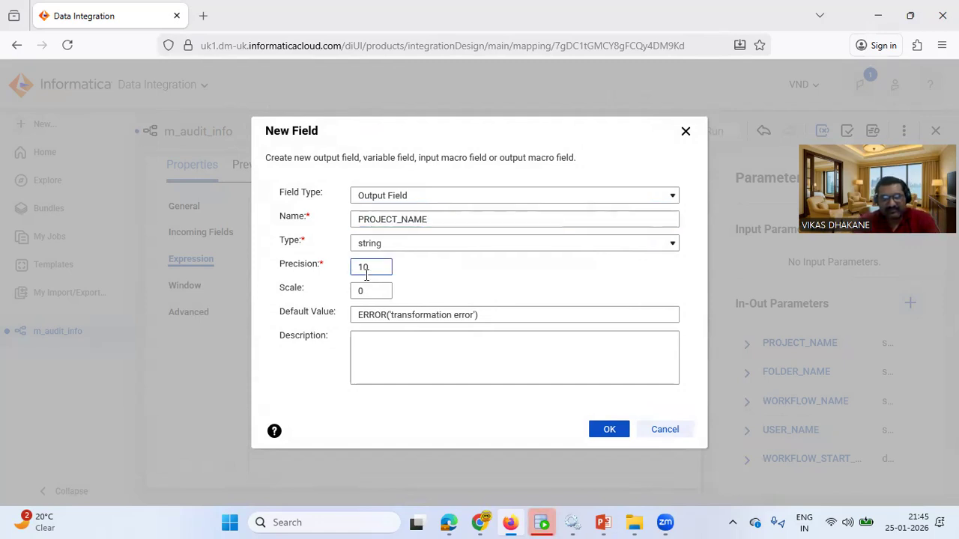
text(200)
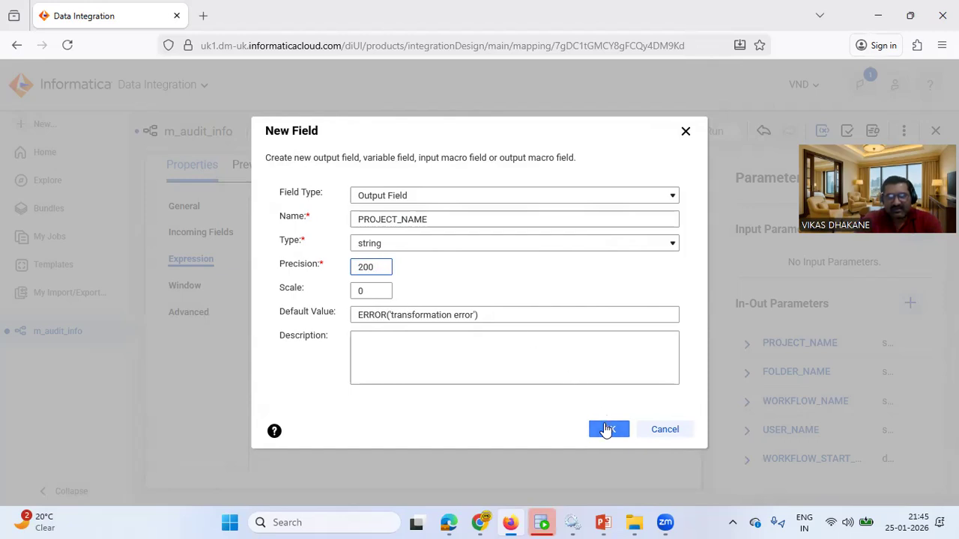
click(606, 429)
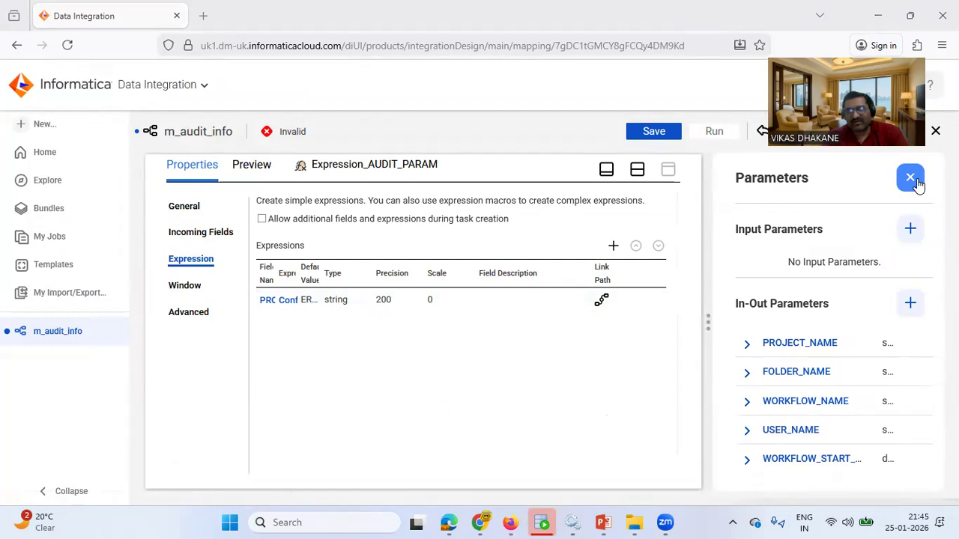
Set the PROJECT_NAME field's expression to the in-out parameter $$PROJECT_NAME, validate it and accept it.
click(917, 183)
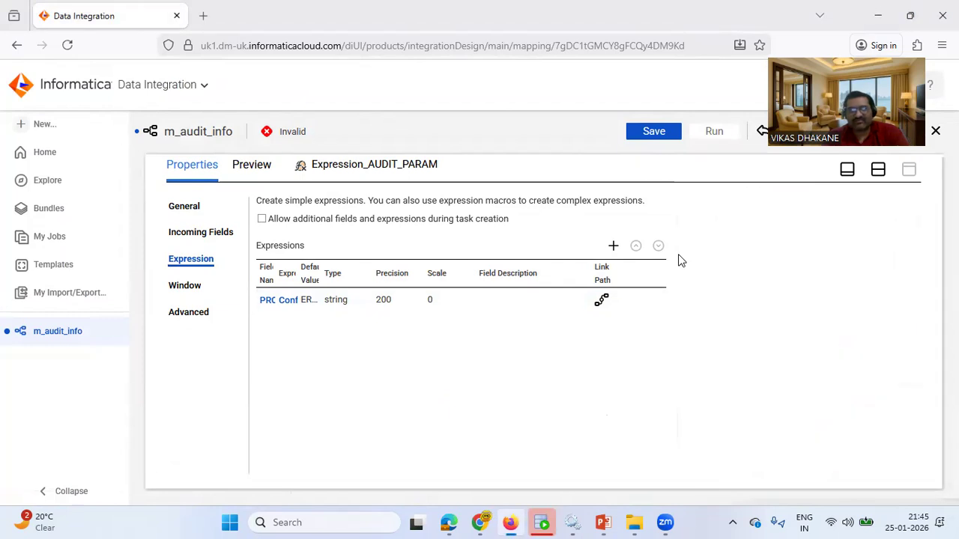
click(290, 303)
click(465, 215)
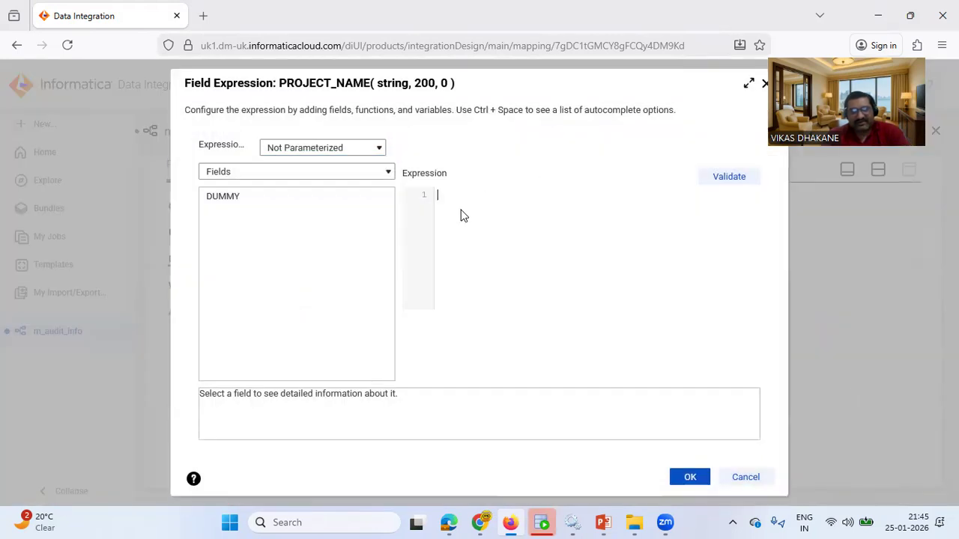
click(255, 174)
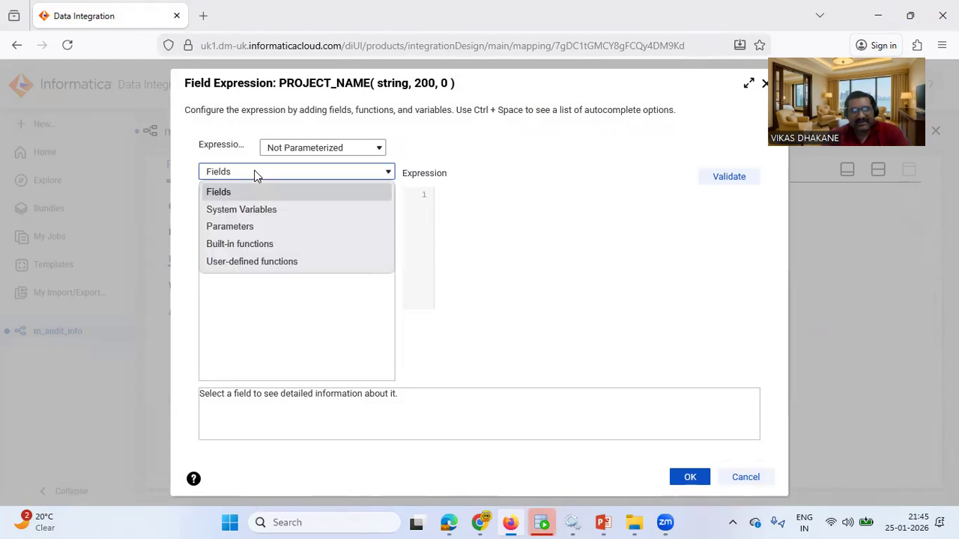
click(256, 228)
click(212, 218)
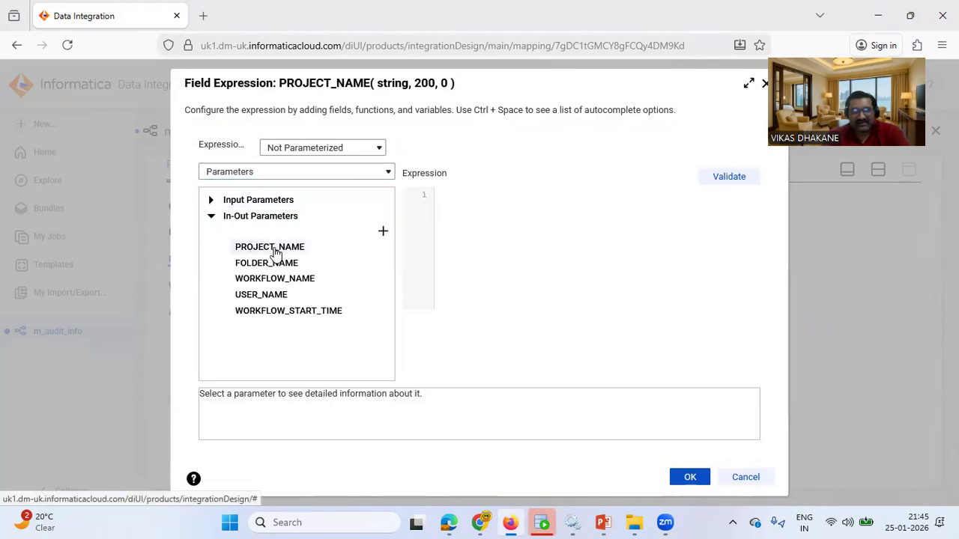
double_click(251, 248)
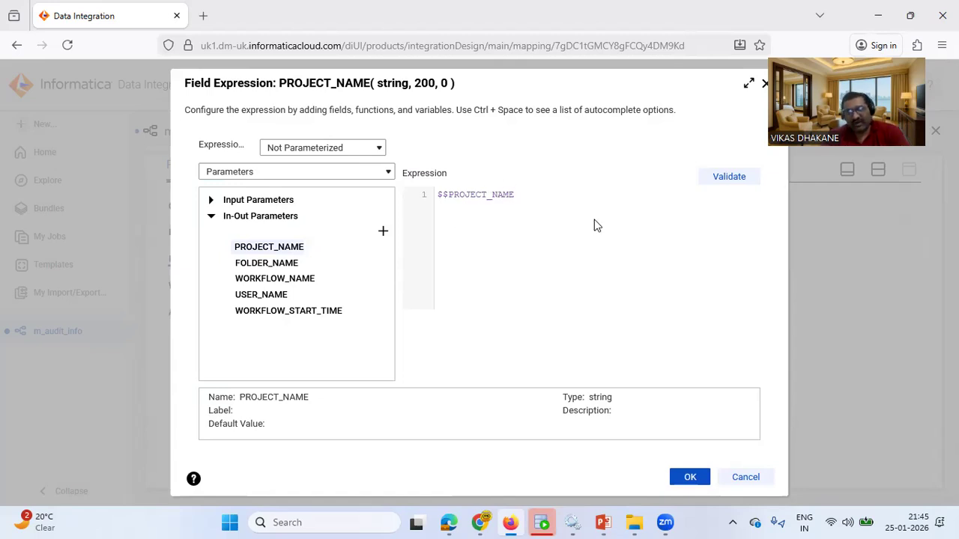
click(739, 178)
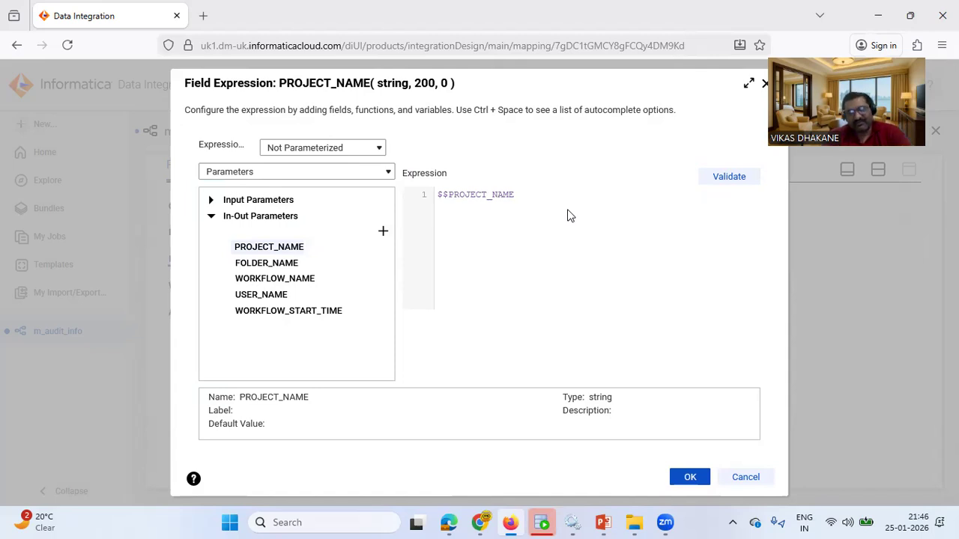
click(737, 178)
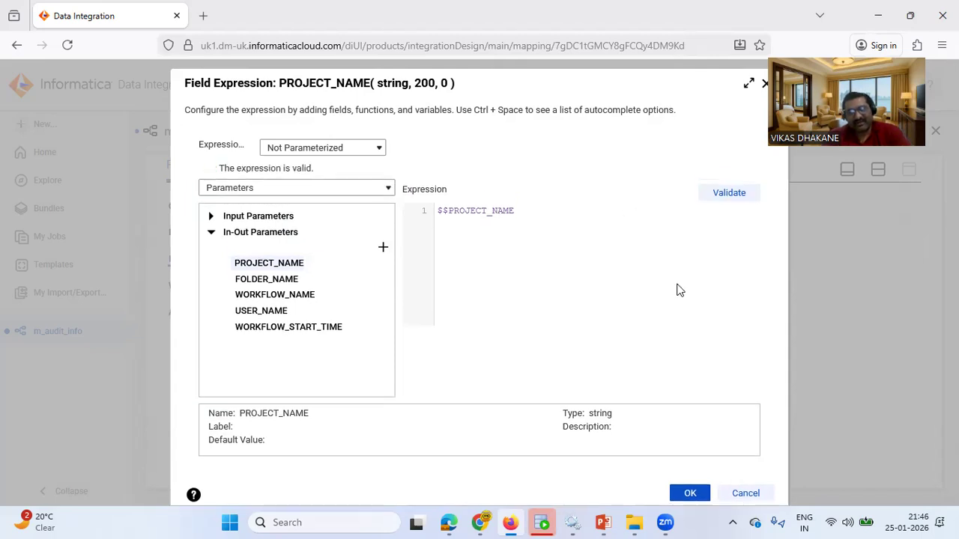
click(693, 499)
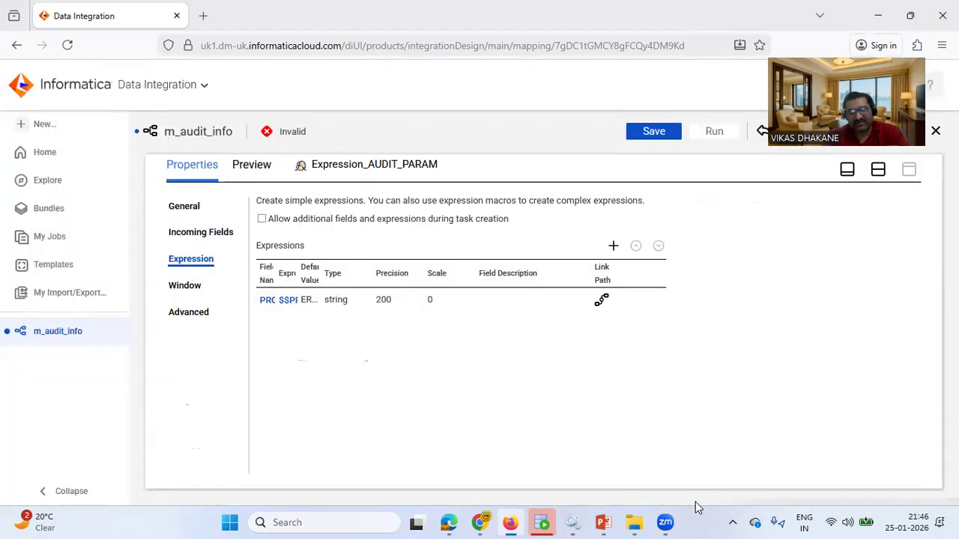
Copy the FOLDER_NAME column name from the table definition in SQL Developer and add a string output field FOLDER_NAME with precision 200 in Informatica.
click(541, 522)
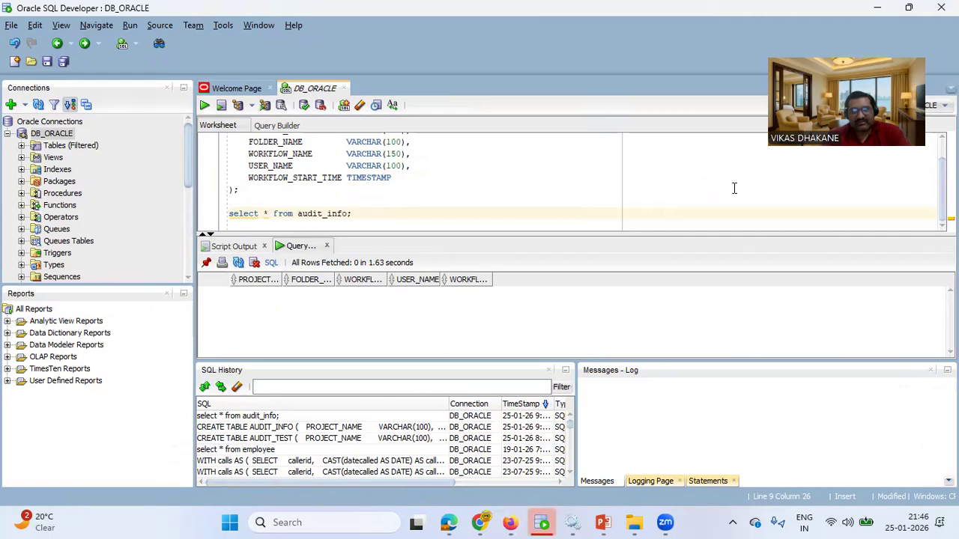
scroll(942, 194, up, 1)
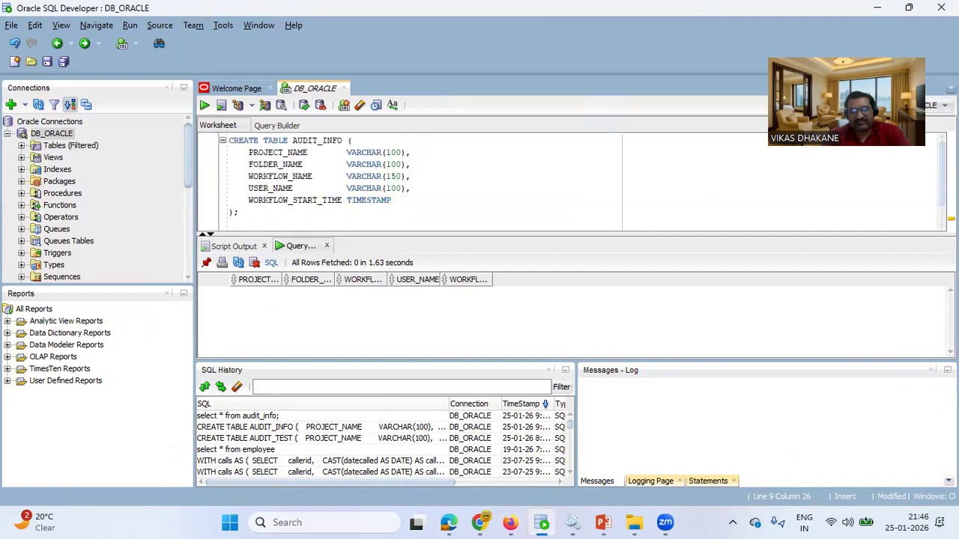
double_click(288, 164)
key(ctrl+c)
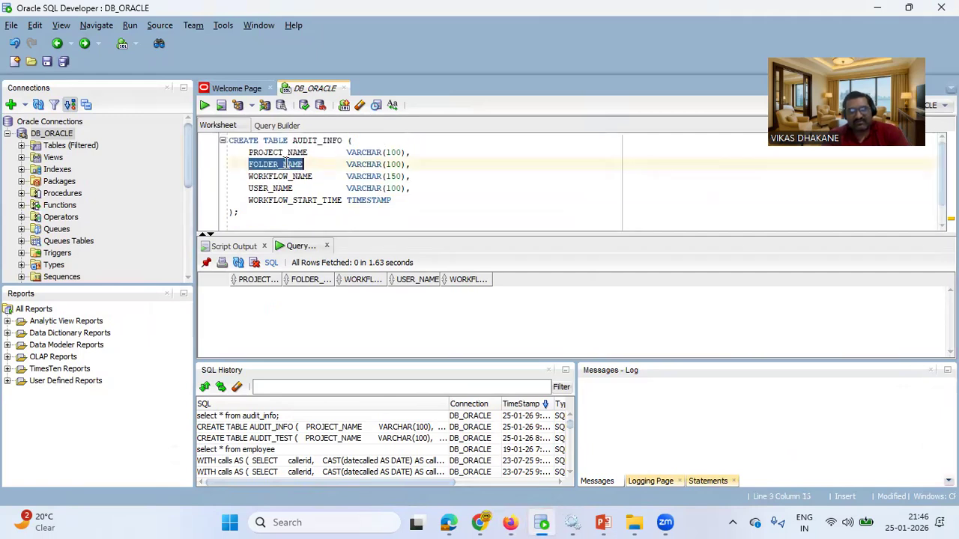
click(508, 522)
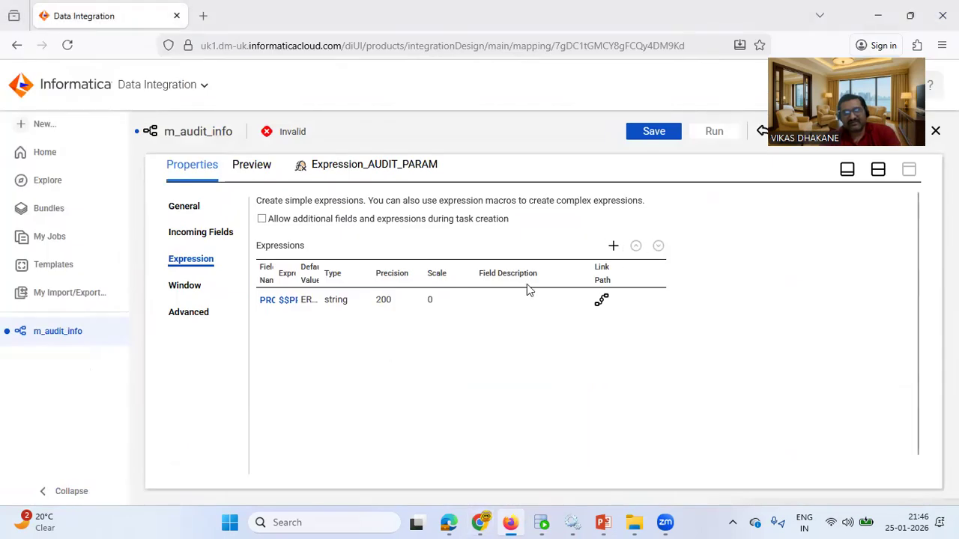
click(614, 246)
double_click(403, 217)
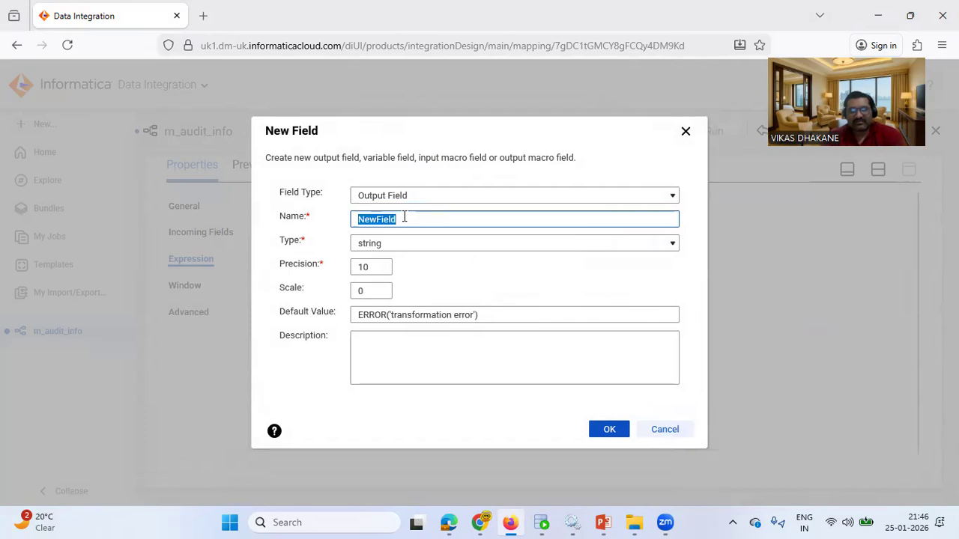
key(ctrl+v)
double_click(379, 268)
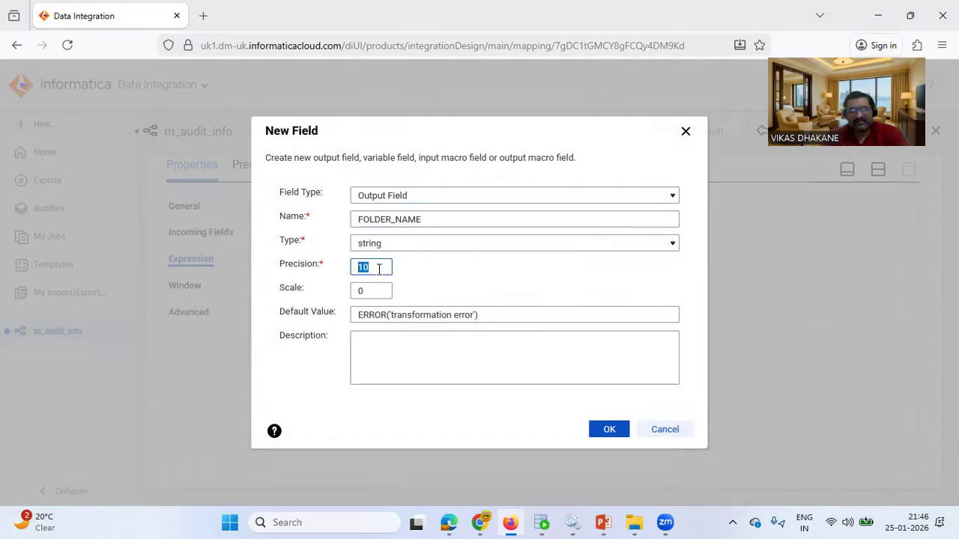
text(200)
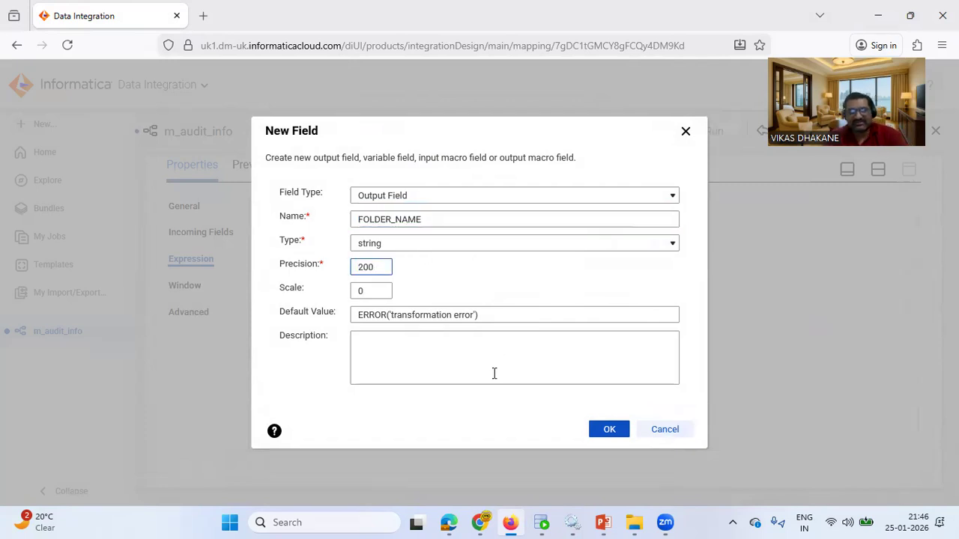
click(617, 429)
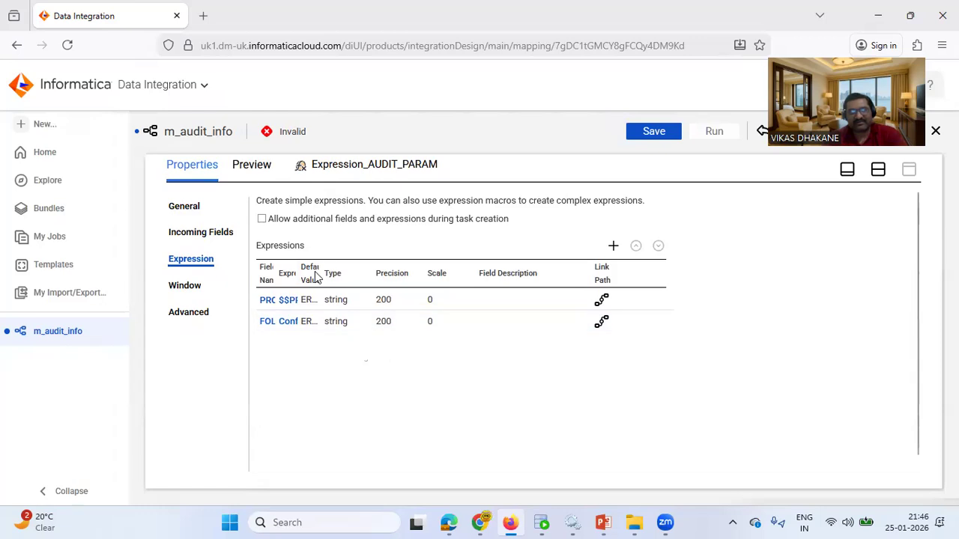
Widen the Type and Default Value columns of the Expressions table and try to widen the Field Name column.
drag(373, 275, 401, 275)
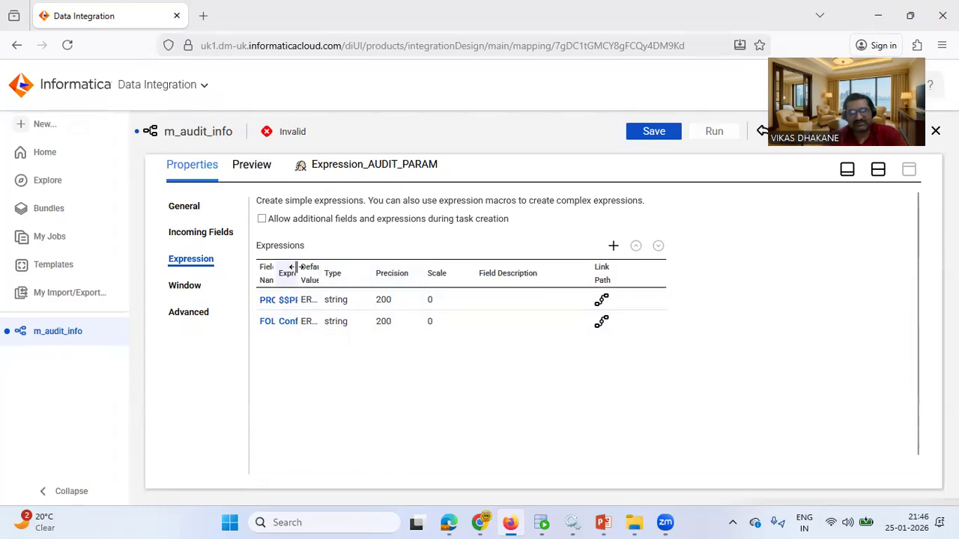
drag(371, 268, 439, 272)
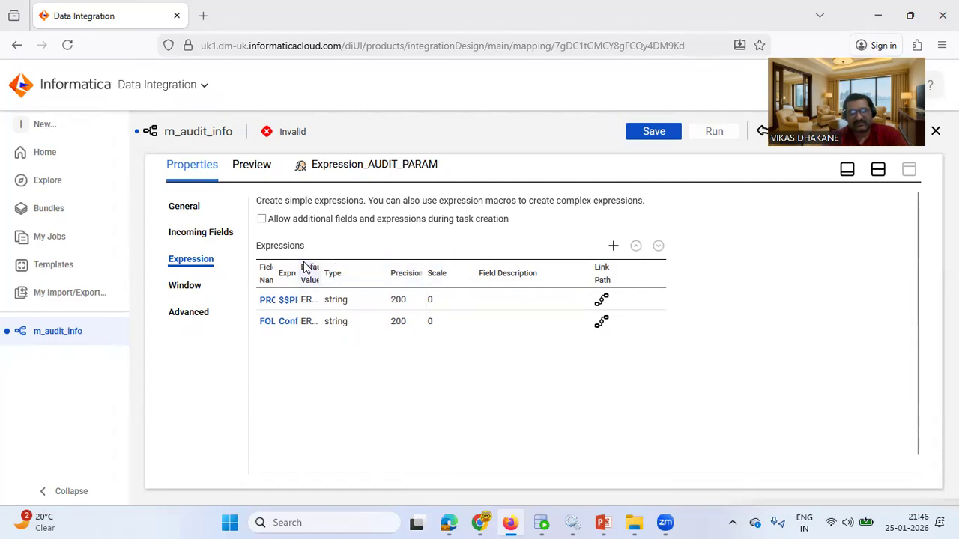
drag(320, 263, 417, 260)
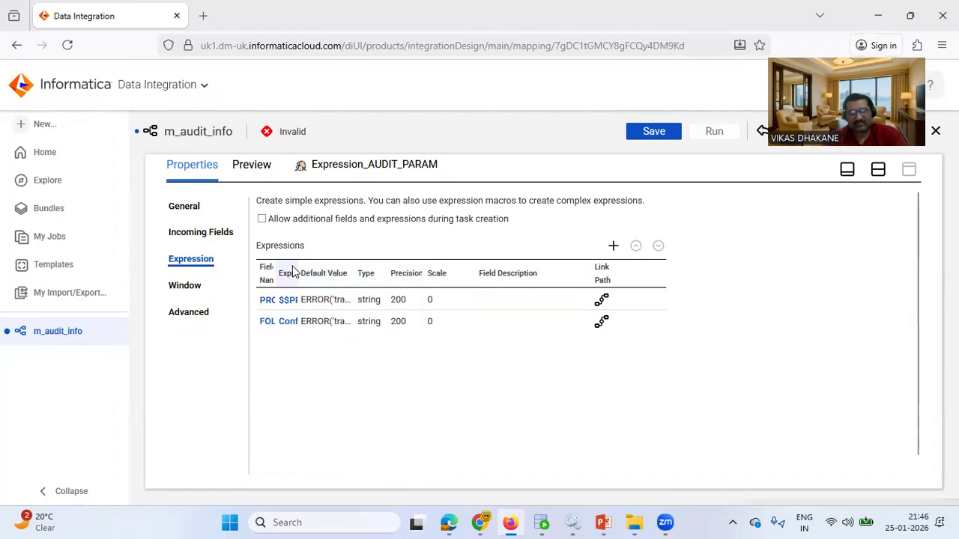
drag(276, 266, 405, 267)
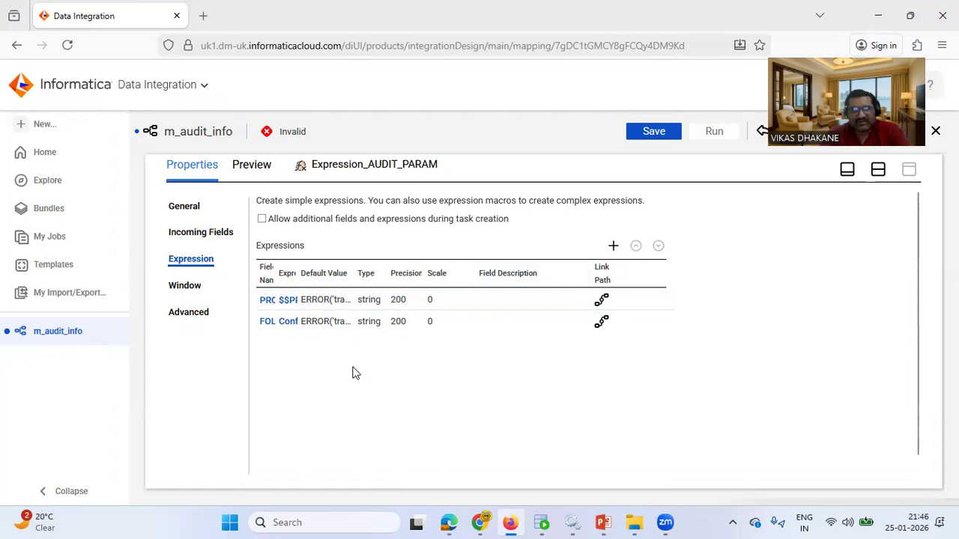
Add a string output field WORKFLOW_NAME with precision 200, copying its name from the table definition in SQL Developer.
click(614, 247)
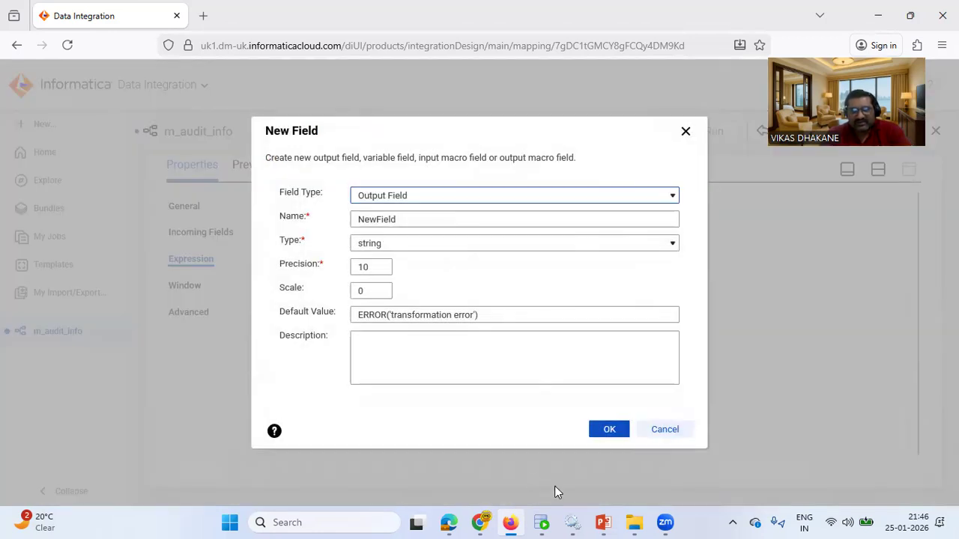
click(541, 522)
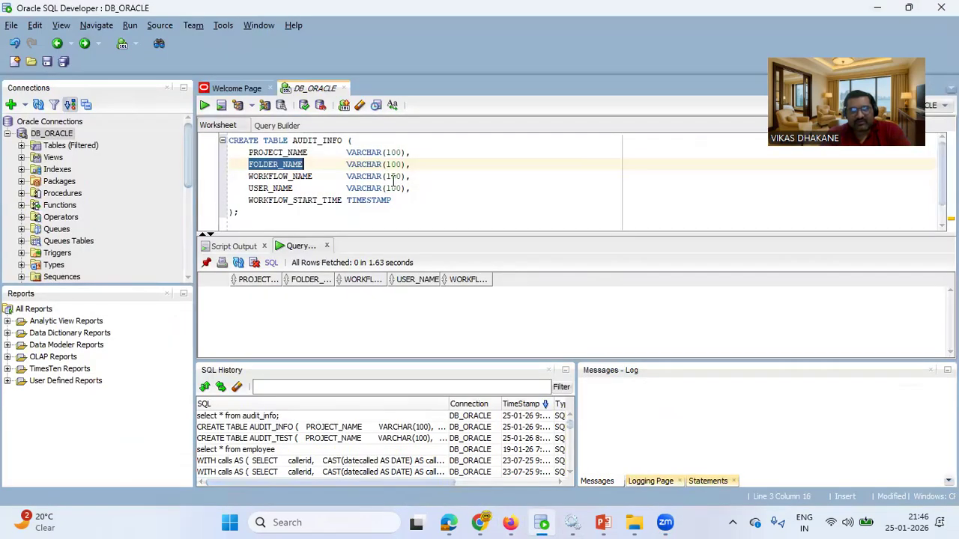
double_click(313, 177)
key(ctrl+c)
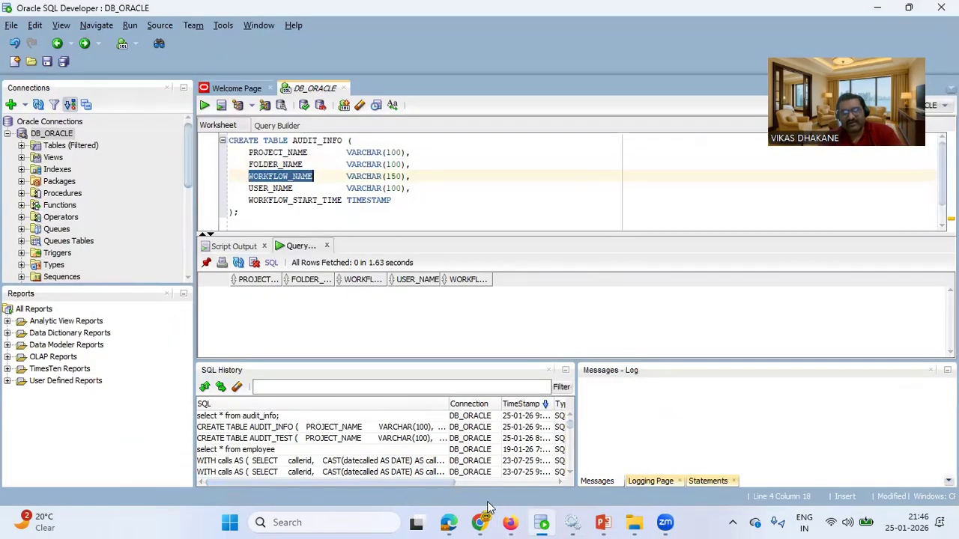
click(511, 523)
double_click(383, 220)
key(ctrl+v)
double_click(377, 267)
text(2)
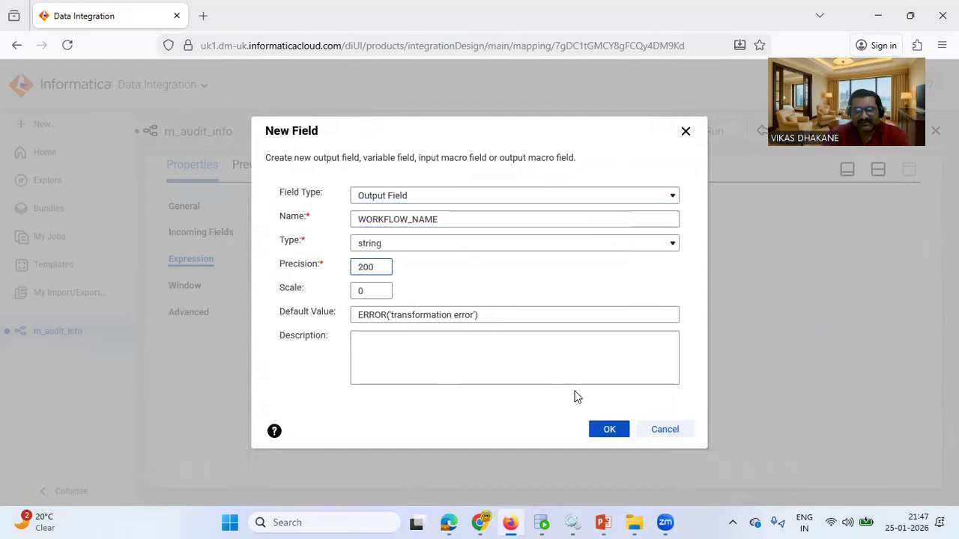
click(608, 430)
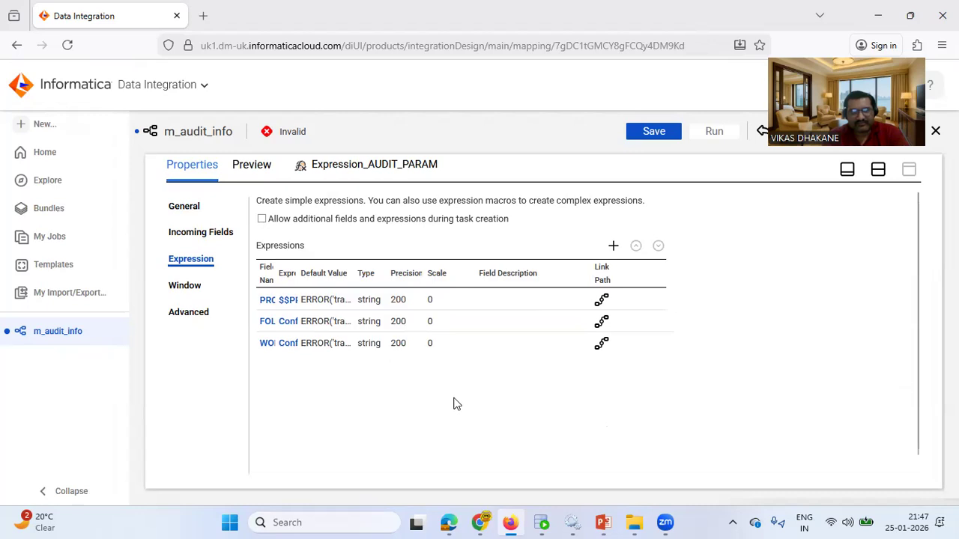
Set the WORKFLOW_NAME field's expression to the in-out parameter $$WORKFLOW_NAME, validate it and accept it.
click(288, 343)
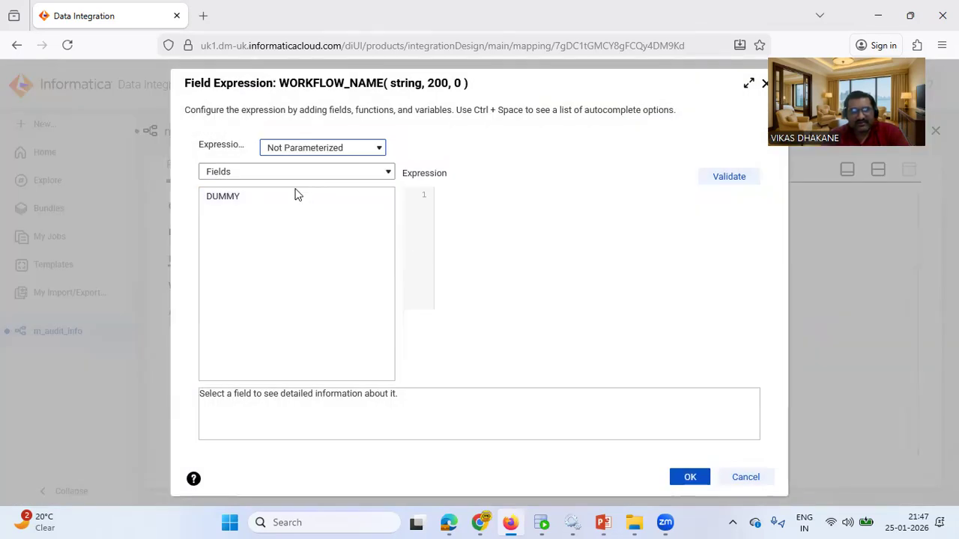
click(278, 171)
click(247, 226)
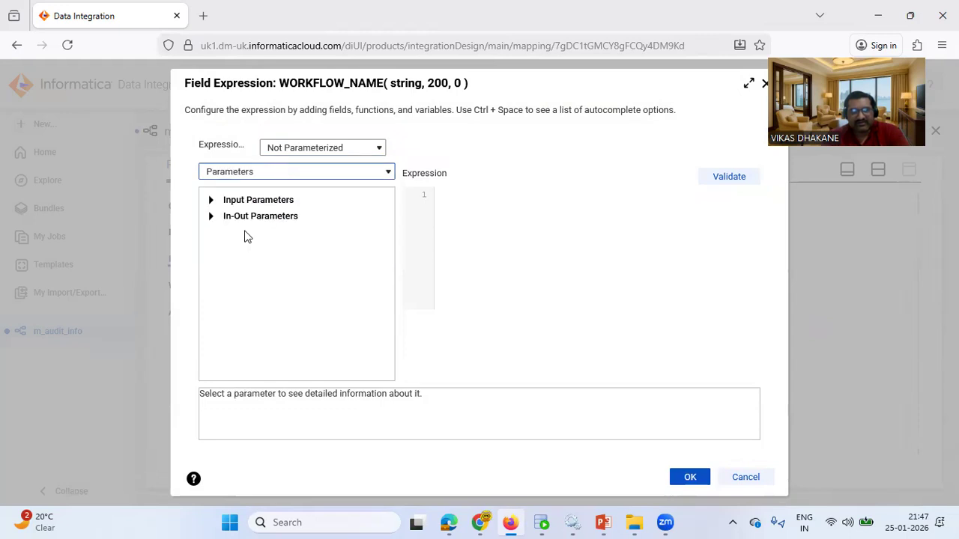
click(212, 220)
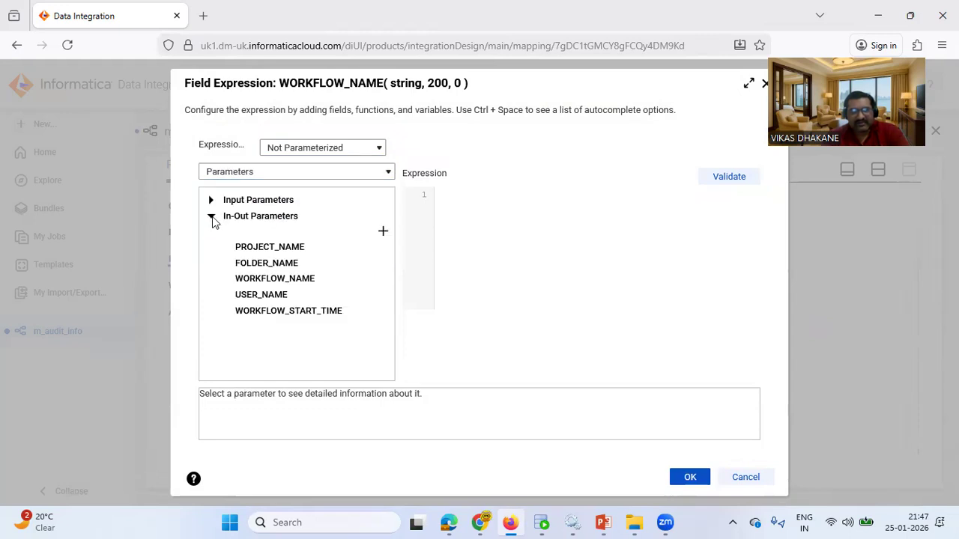
double_click(297, 285)
click(727, 178)
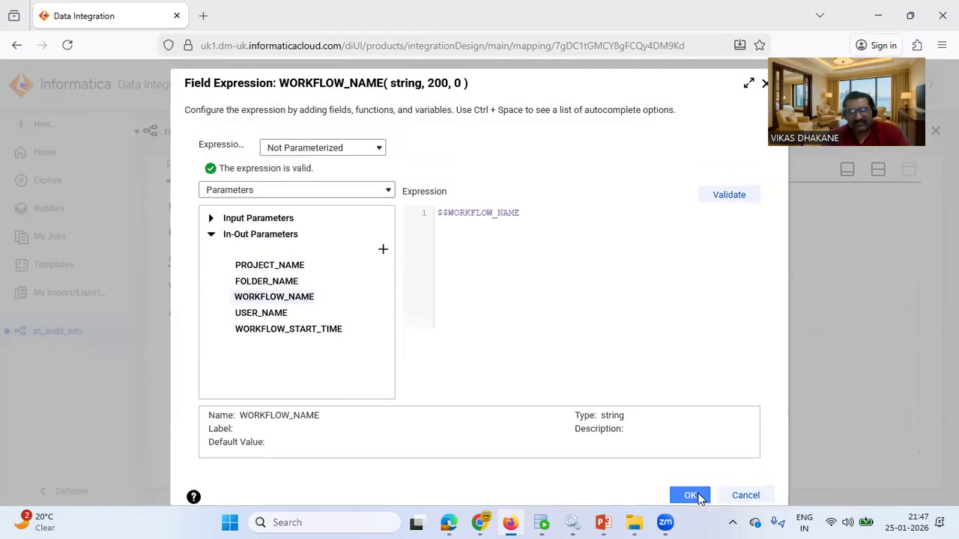
click(690, 486)
Copy the USER_NAME column name from SQL Developer and add a string output field USER_NAME with precision 200 in Informatica.
click(543, 522)
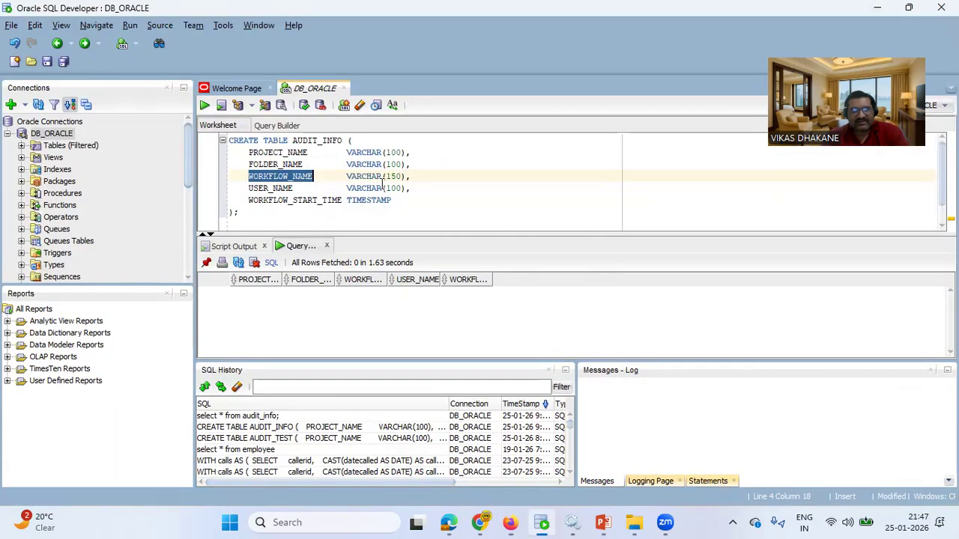
double_click(271, 188)
key(ctrl+c)
click(510, 522)
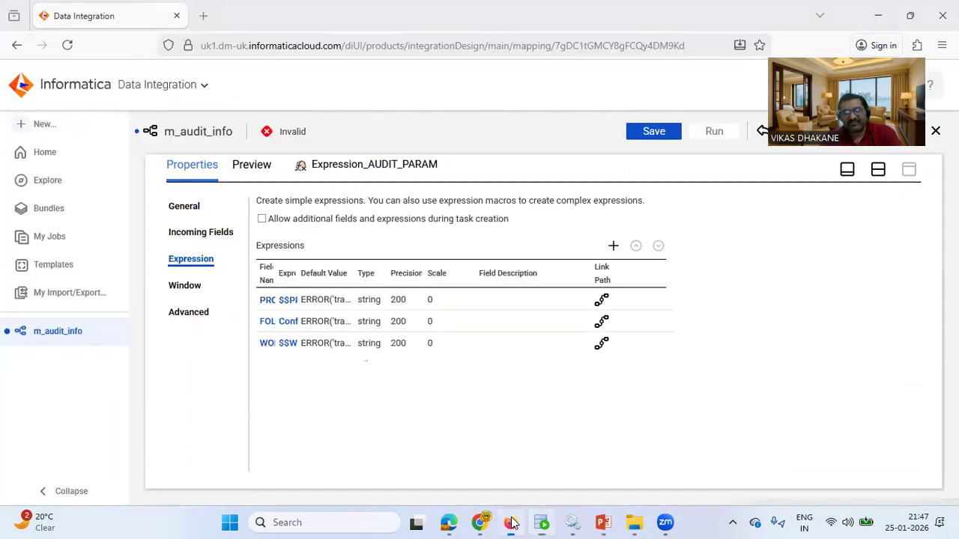
click(613, 246)
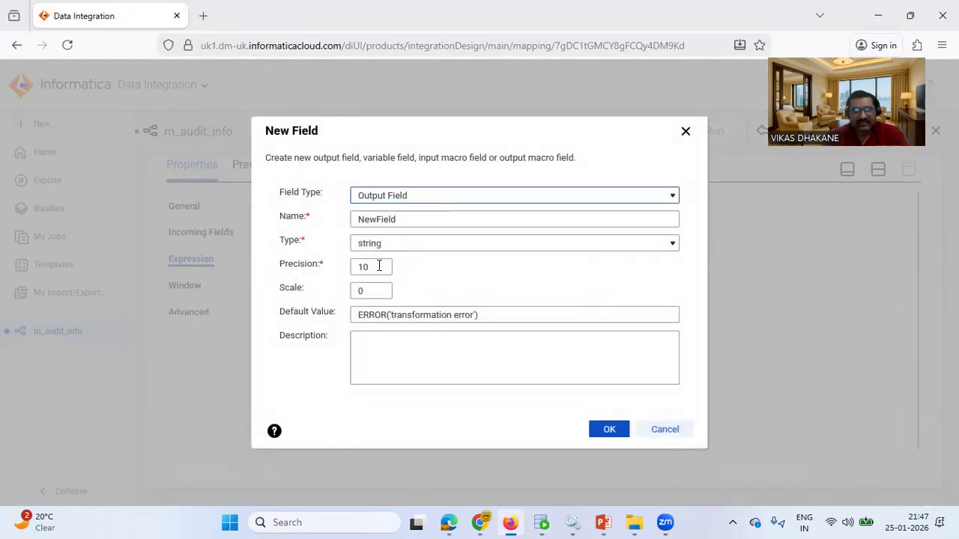
double_click(415, 219)
key(ctrl+v)
double_click(376, 266)
text(2)
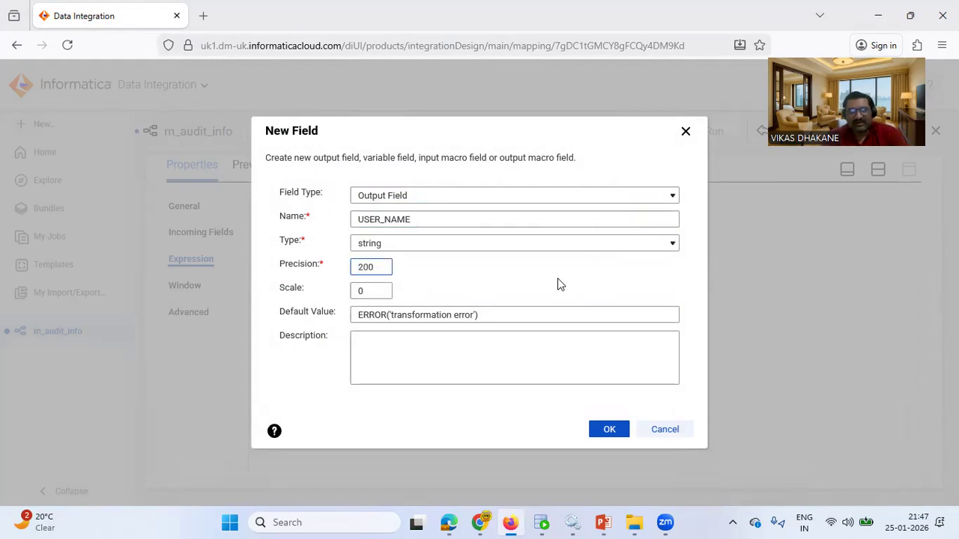
text(00)
click(609, 430)
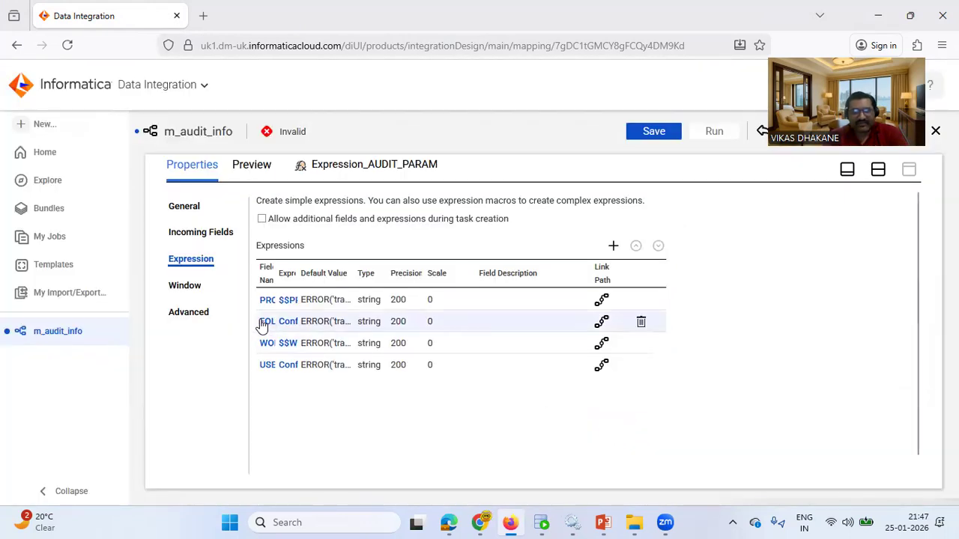
Set the USER_NAME field's expression to the in-out parameter $$USER_NAME, validate it and accept it.
click(293, 367)
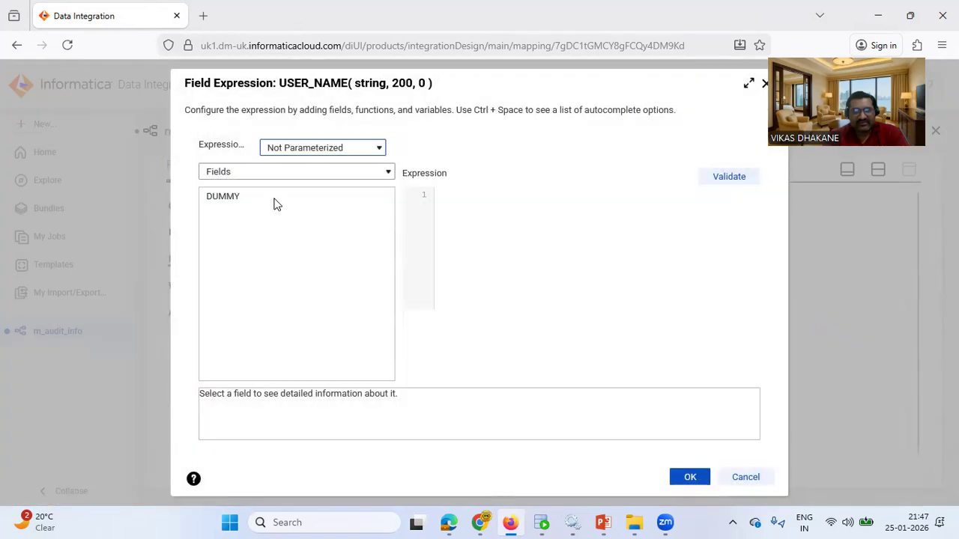
click(261, 174)
click(244, 227)
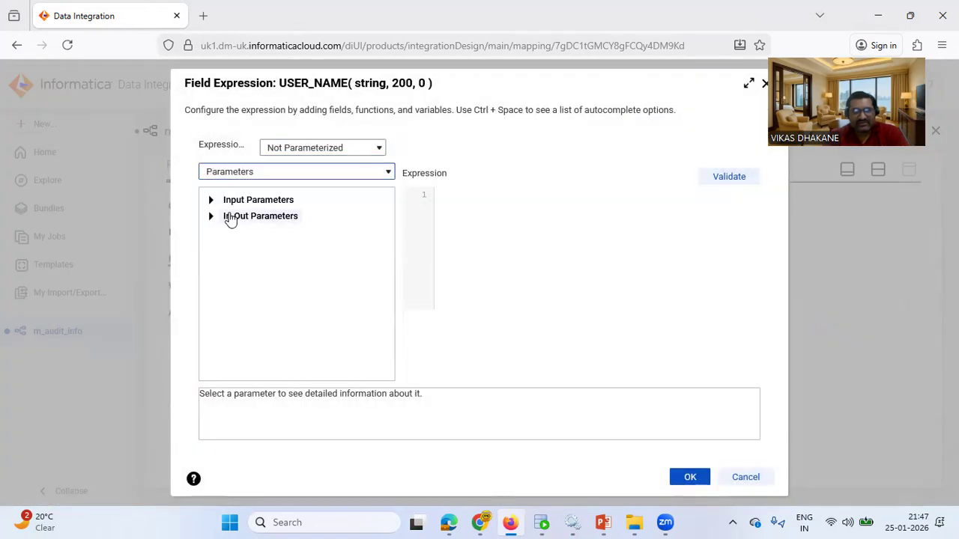
click(212, 216)
double_click(281, 298)
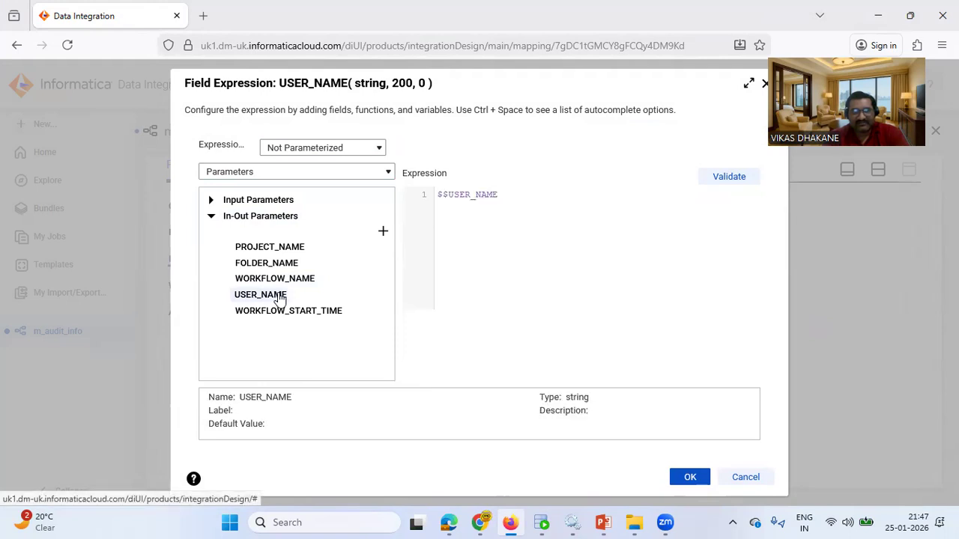
click(721, 182)
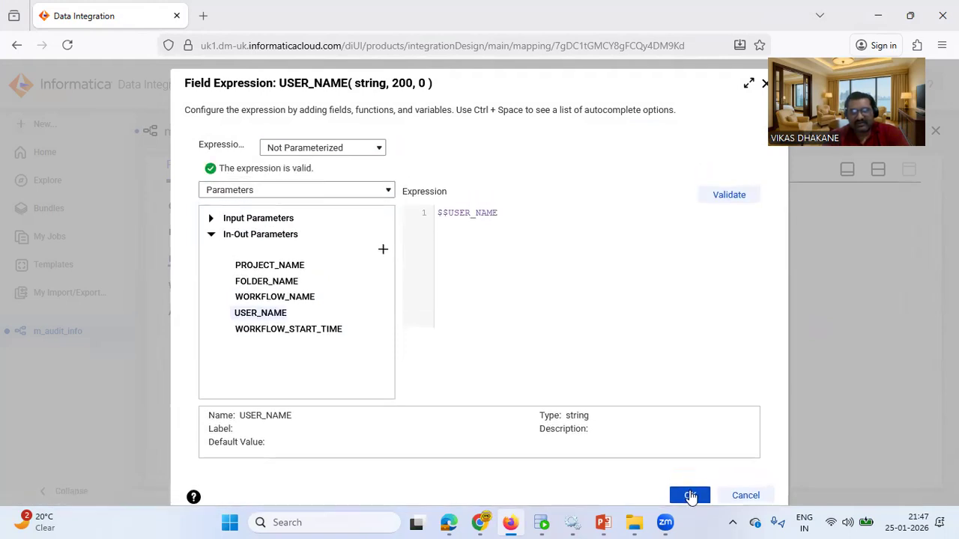
click(690, 487)
Copy the WORKFLOW_START_TIME column name from SQL Developer and add a date/time output field WORKFLOW_START_TIME in Informatica.
click(543, 522)
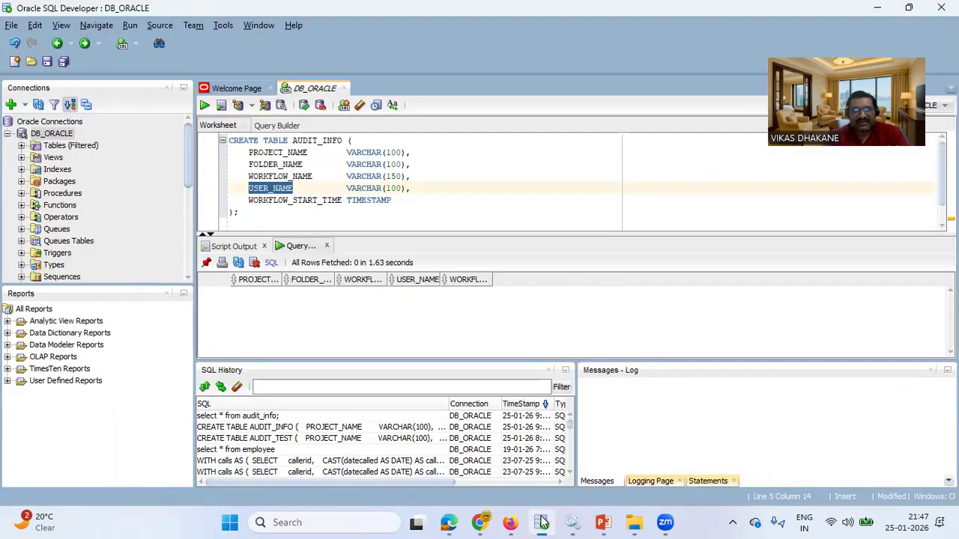
double_click(305, 201)
key(ctrl+c)
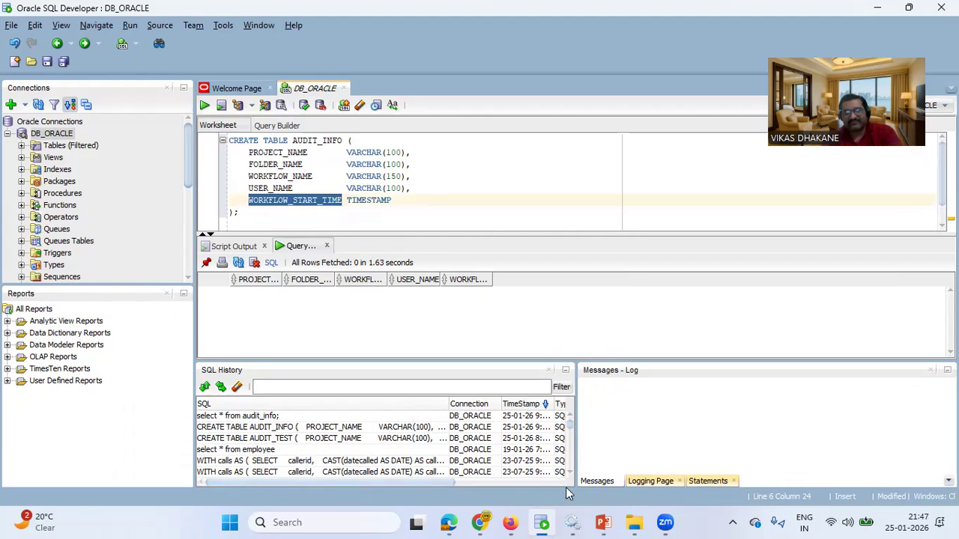
click(509, 522)
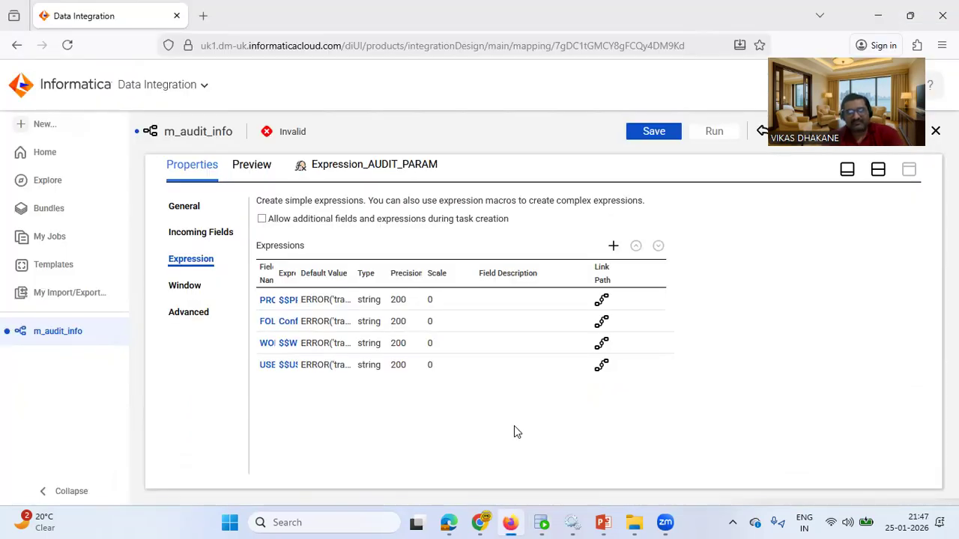
click(614, 246)
double_click(426, 220)
key(ctrl+v)
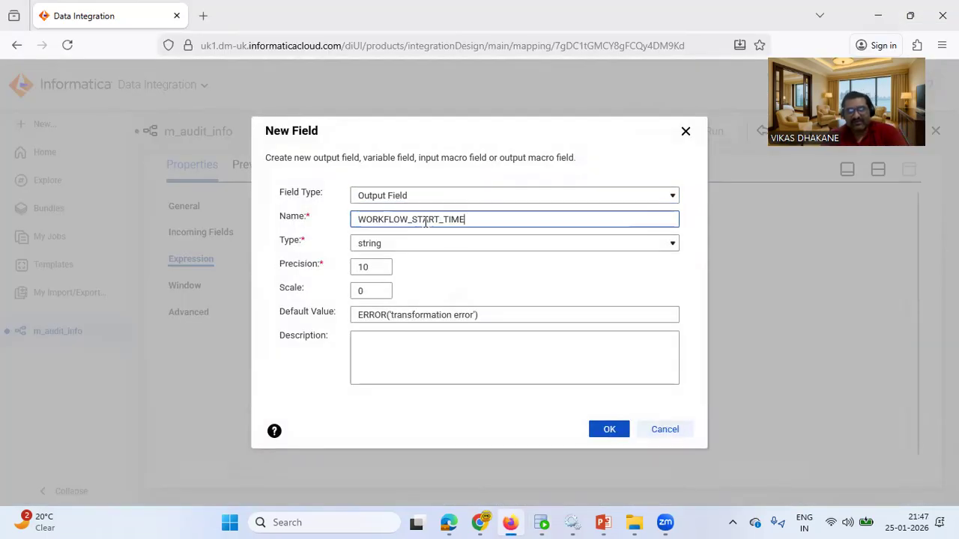
click(405, 248)
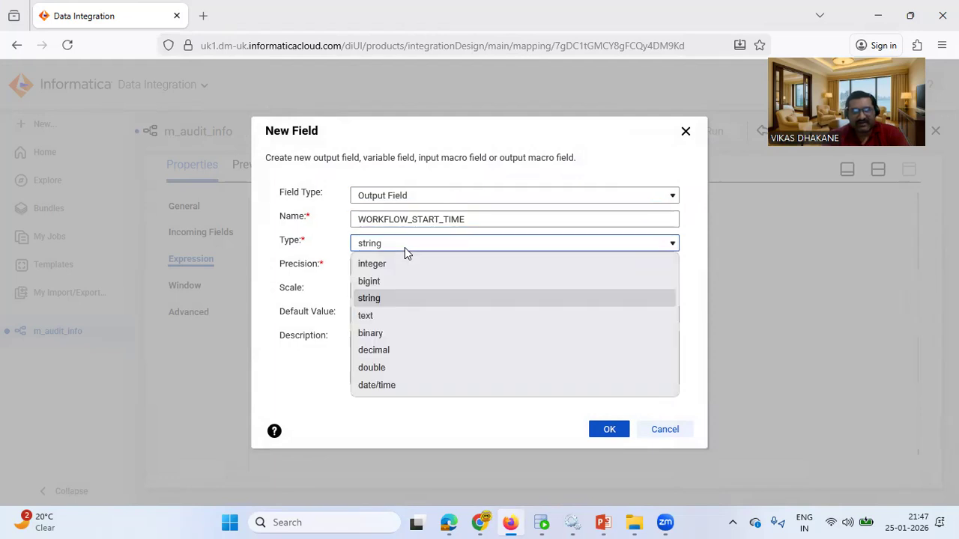
click(399, 385)
click(596, 431)
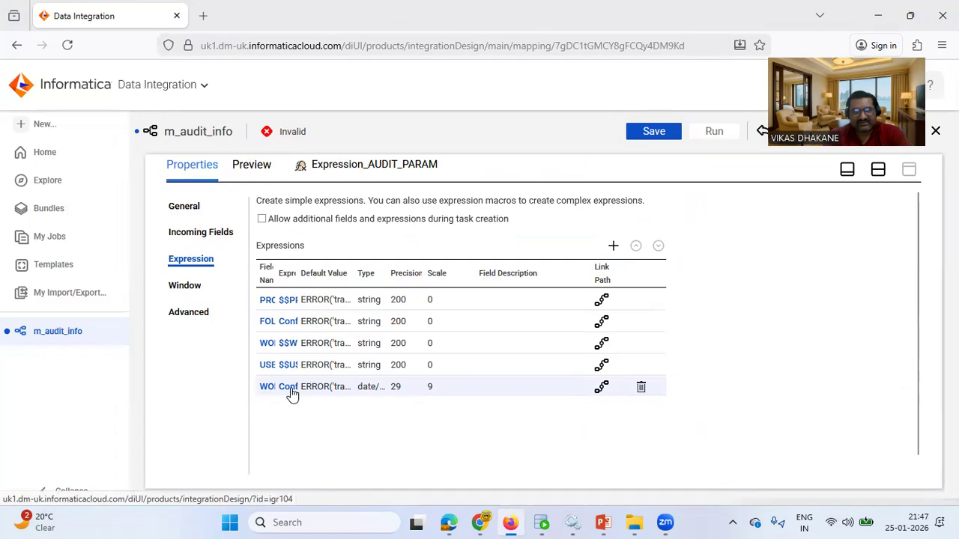
Set the WORKFLOW_START_TIME field's expression to the in-out parameter $$WORKFLOW_START_TIME, validate it and accept it.
click(292, 391)
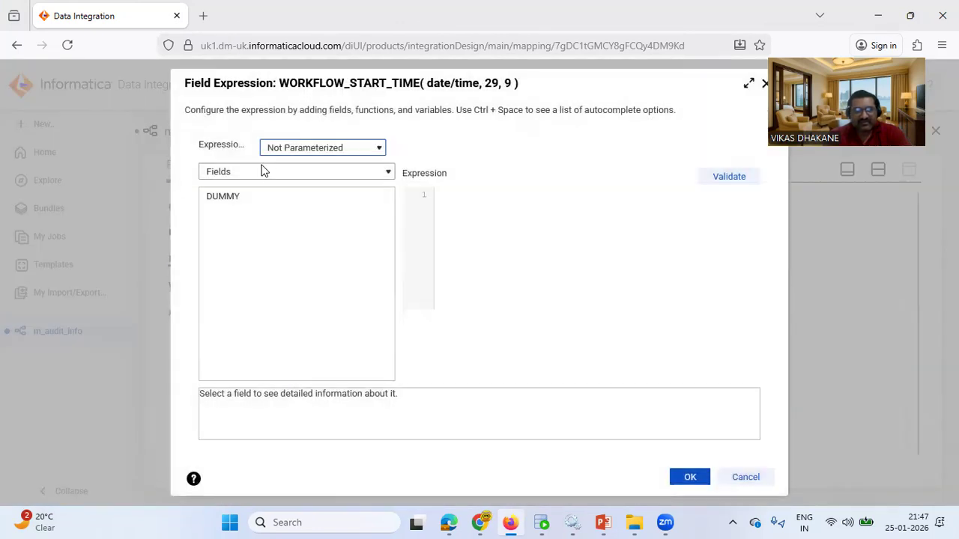
click(263, 171)
click(246, 227)
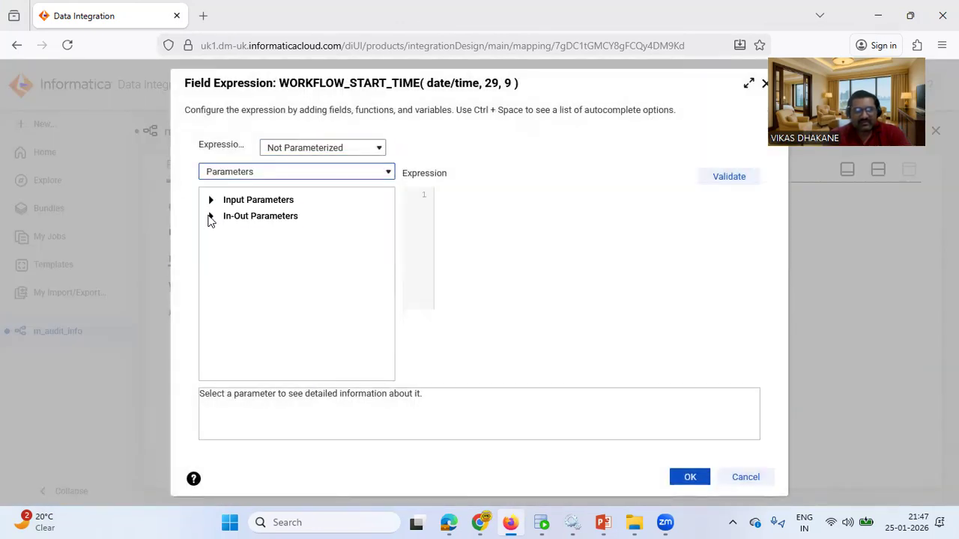
click(210, 217)
double_click(286, 311)
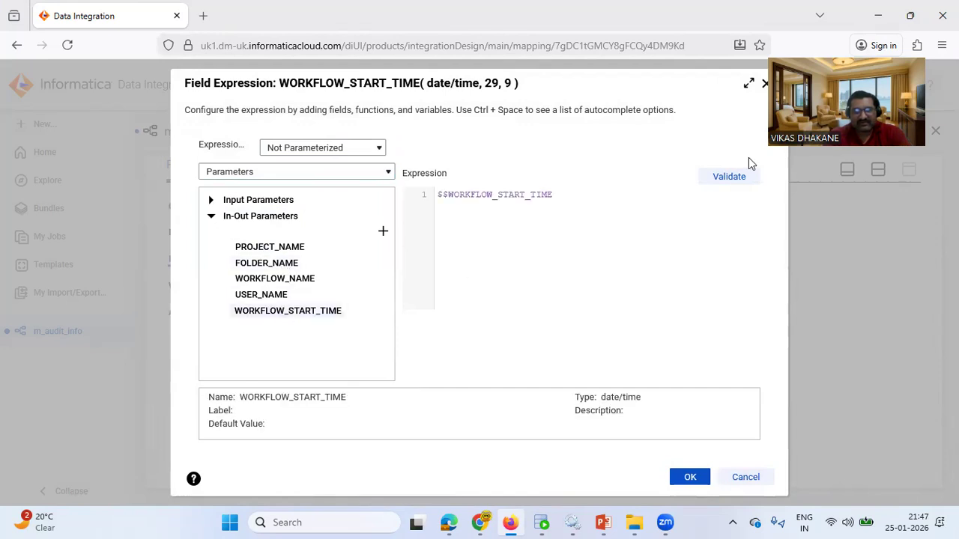
click(722, 177)
click(693, 492)
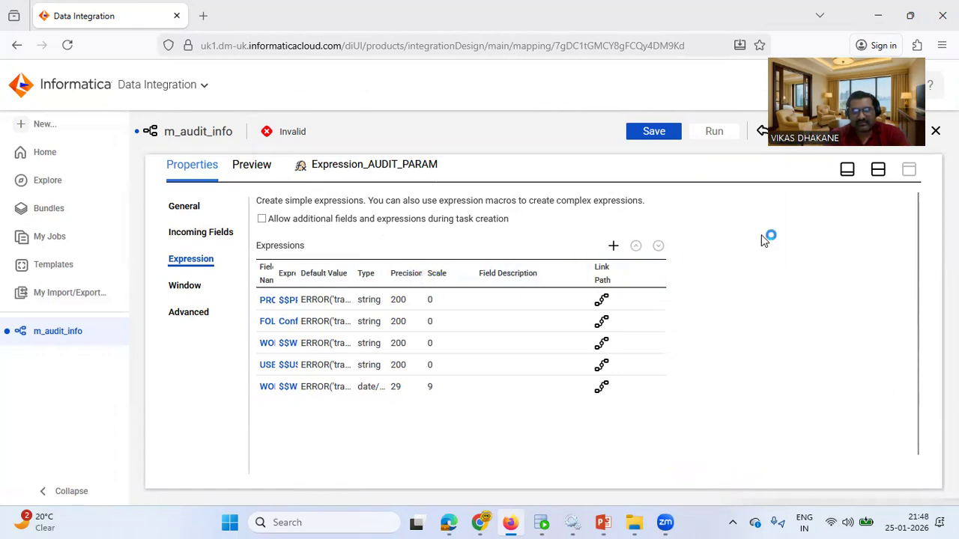
Save the m_audit_info mapping and reload the page.
click(655, 133)
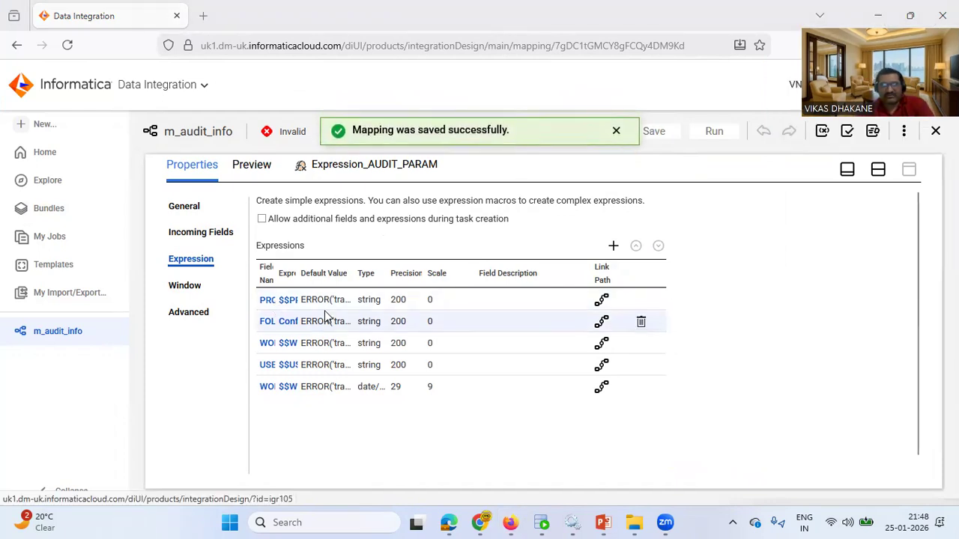
click(67, 45)
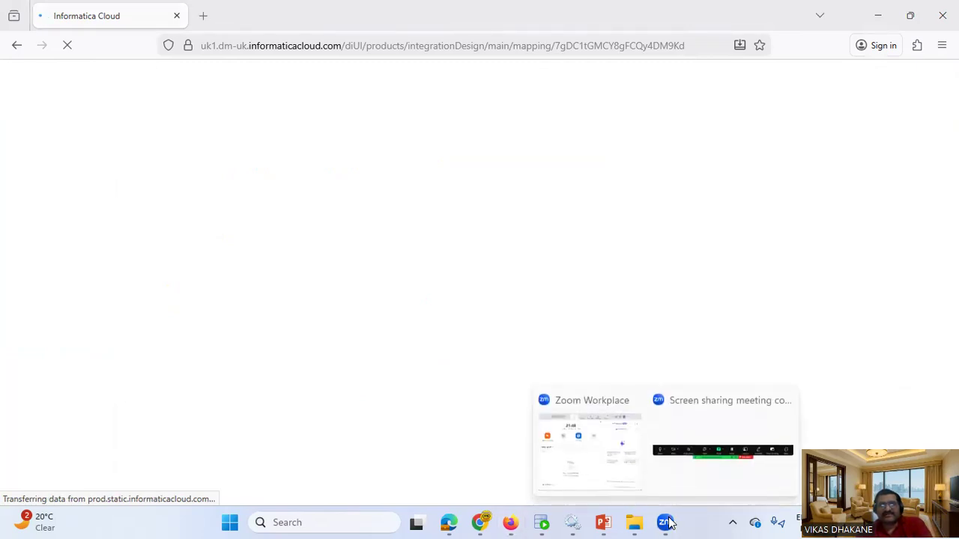
Switch to the PowerPoint step list, highlight "Creation of Mapping Task" in Step:03, and return to Informatica in the browser.
click(605, 523)
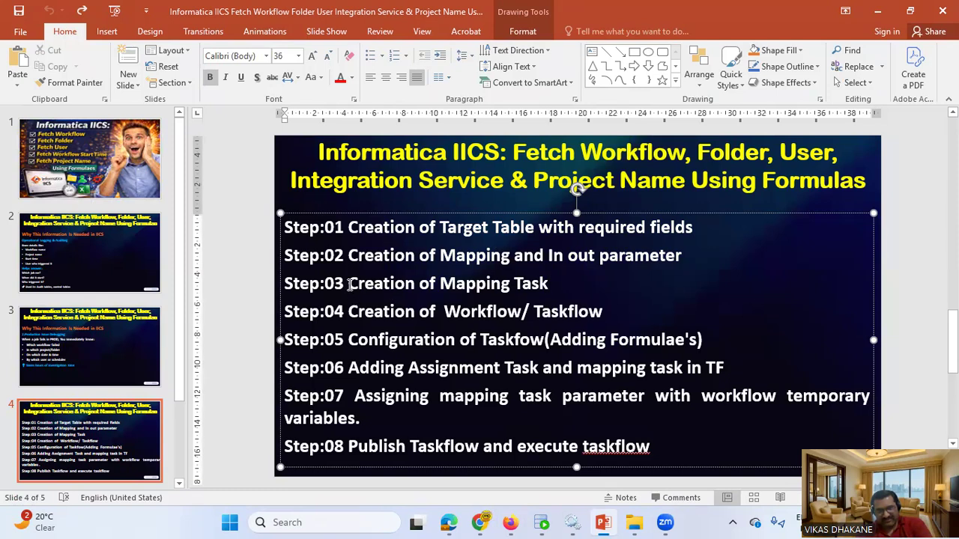
drag(349, 285, 548, 289)
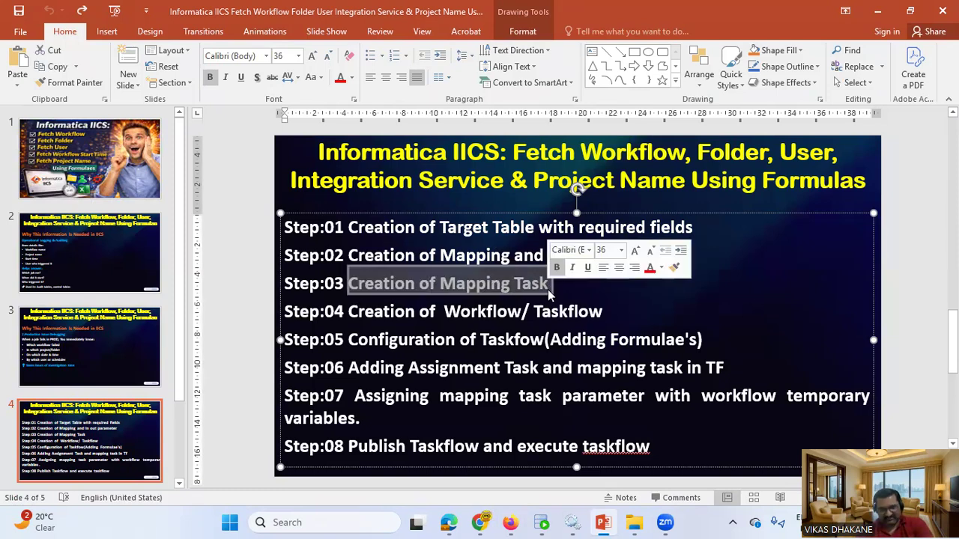
click(510, 522)
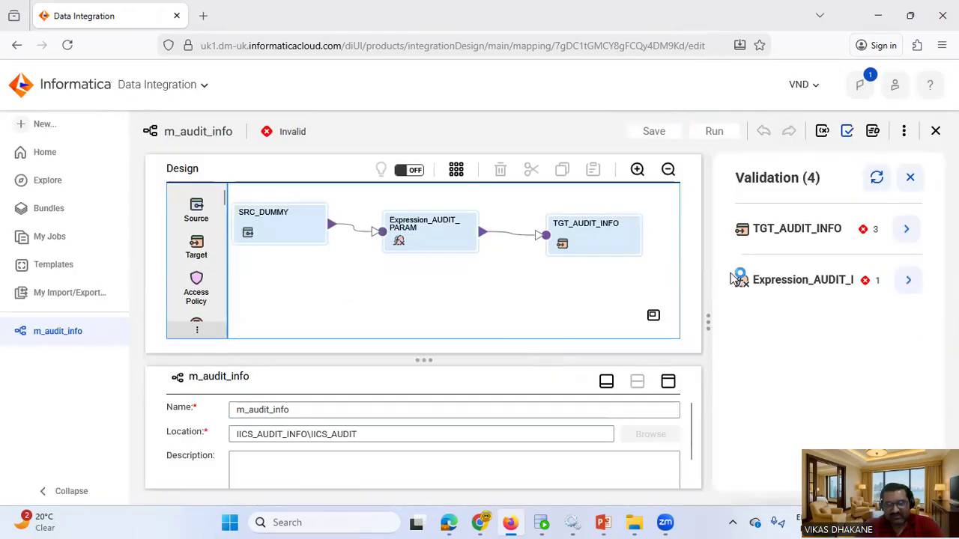
Close the validation results and set the FOLDER_NAME field's expression in Expression_AUDIT_PARAM to the in-out parameter $$FOLDER_NAME.
click(911, 178)
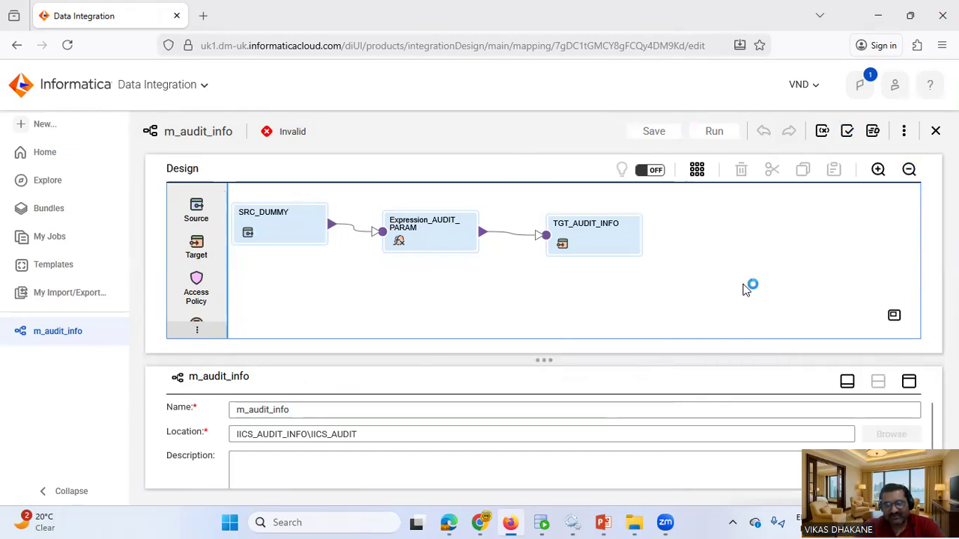
drag(537, 363, 544, 313)
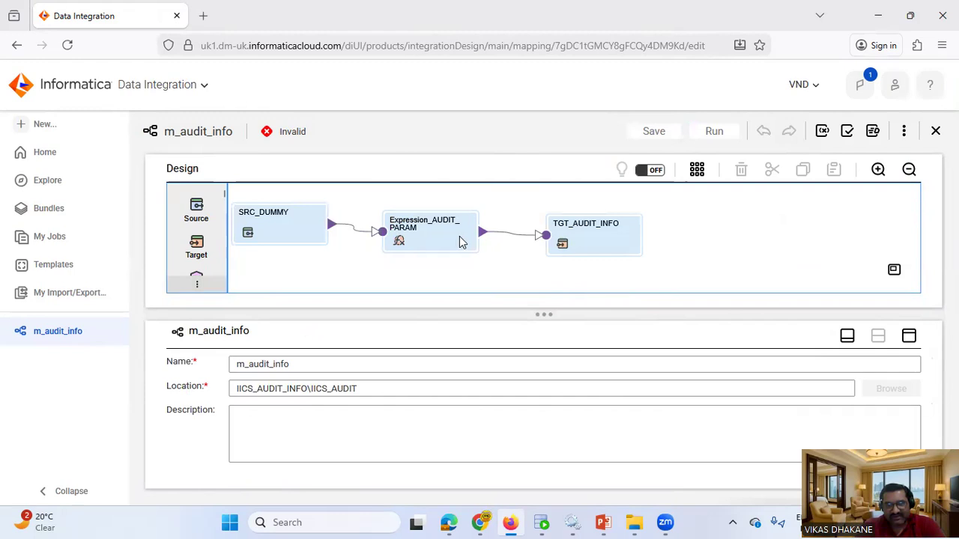
click(461, 241)
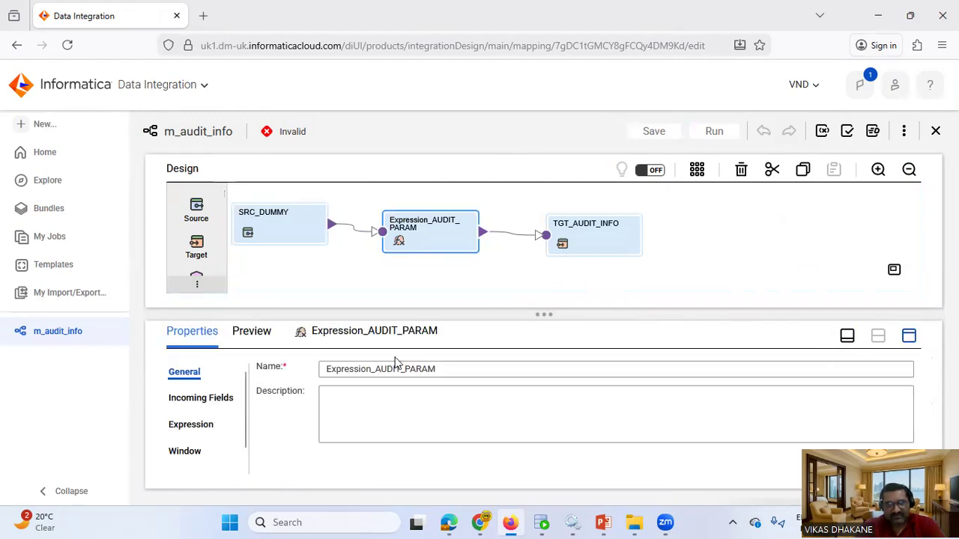
click(187, 256)
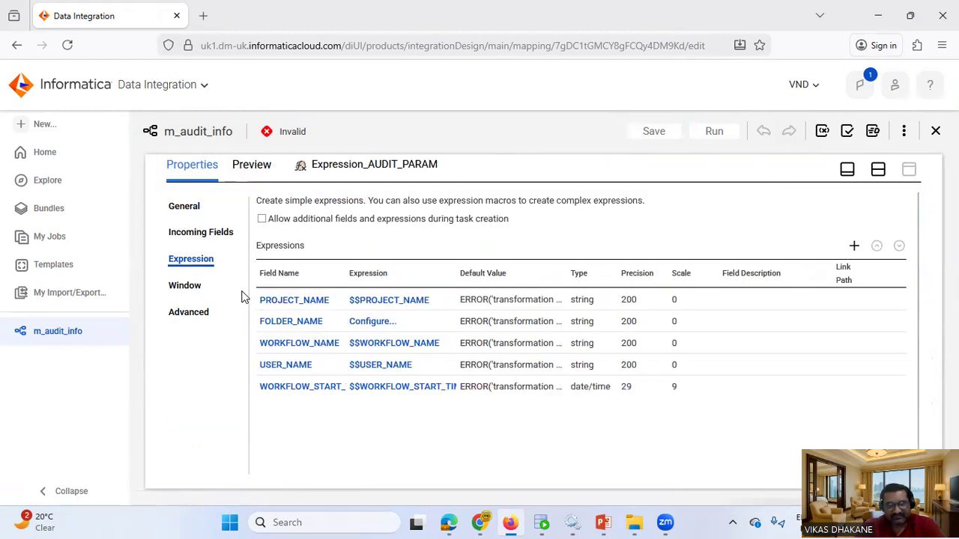
click(373, 322)
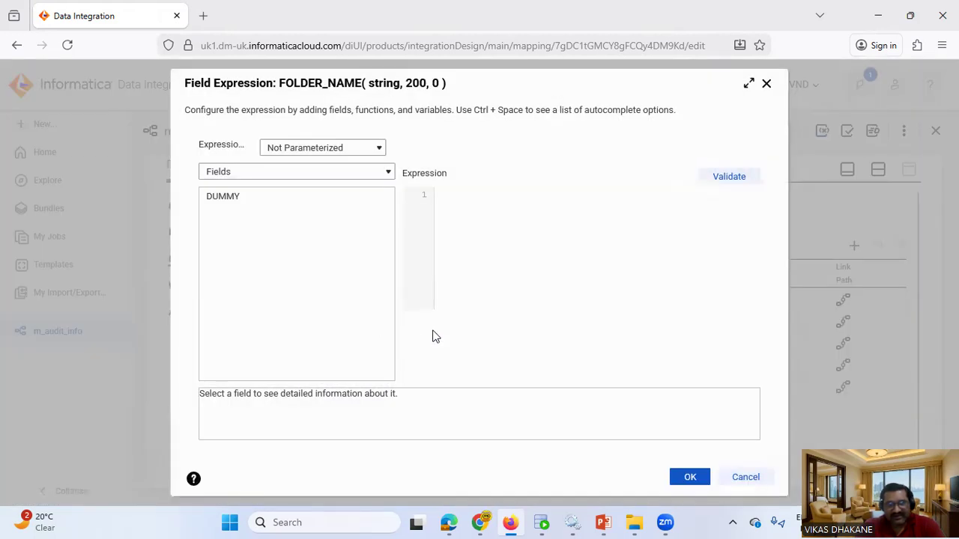
click(294, 174)
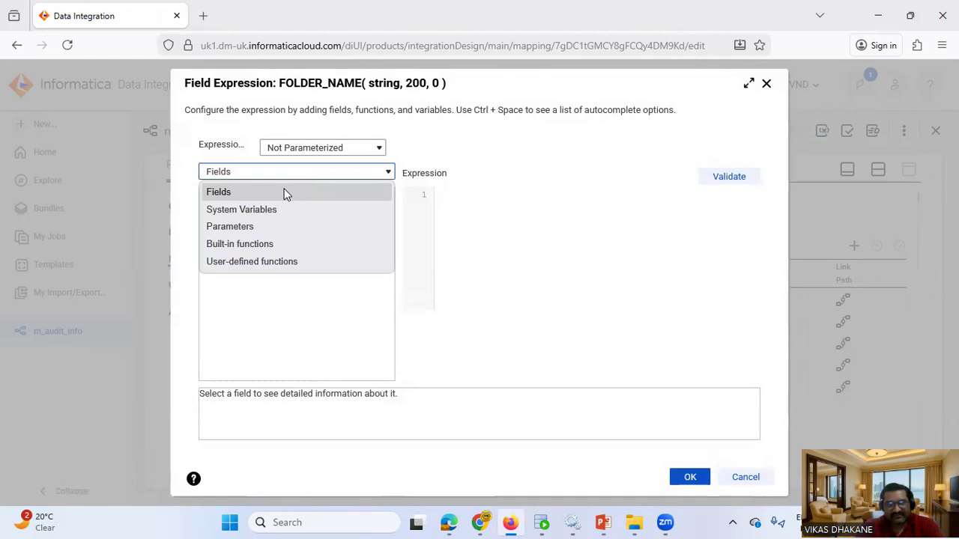
click(239, 226)
click(211, 217)
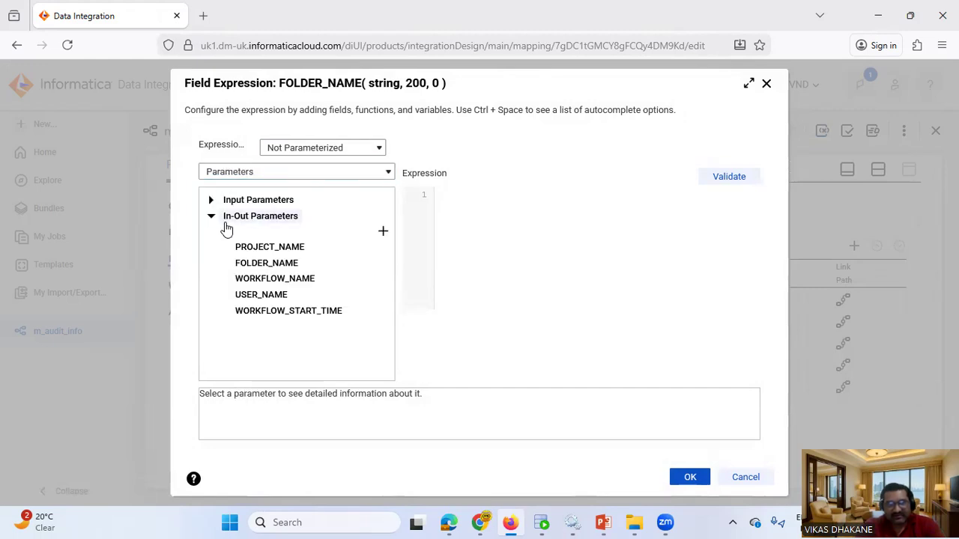
double_click(264, 265)
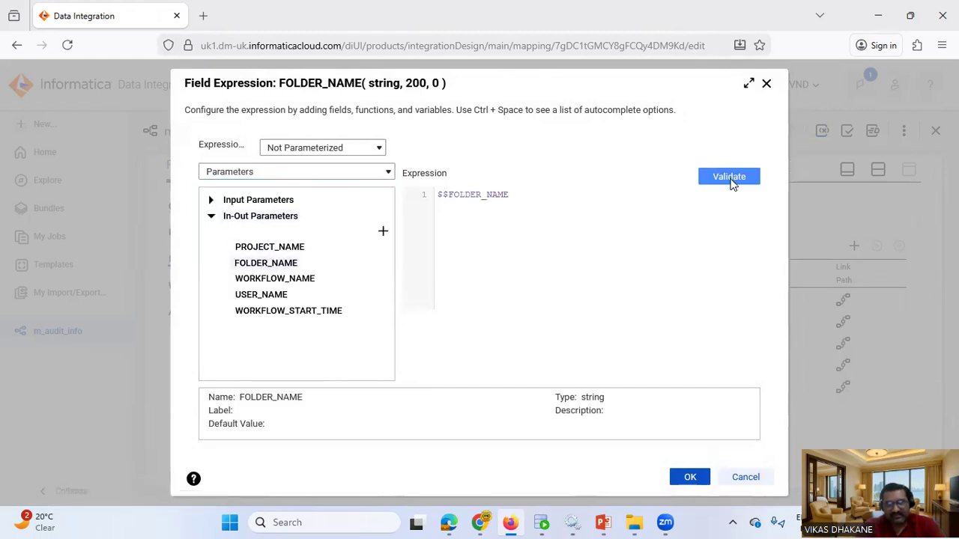
click(687, 479)
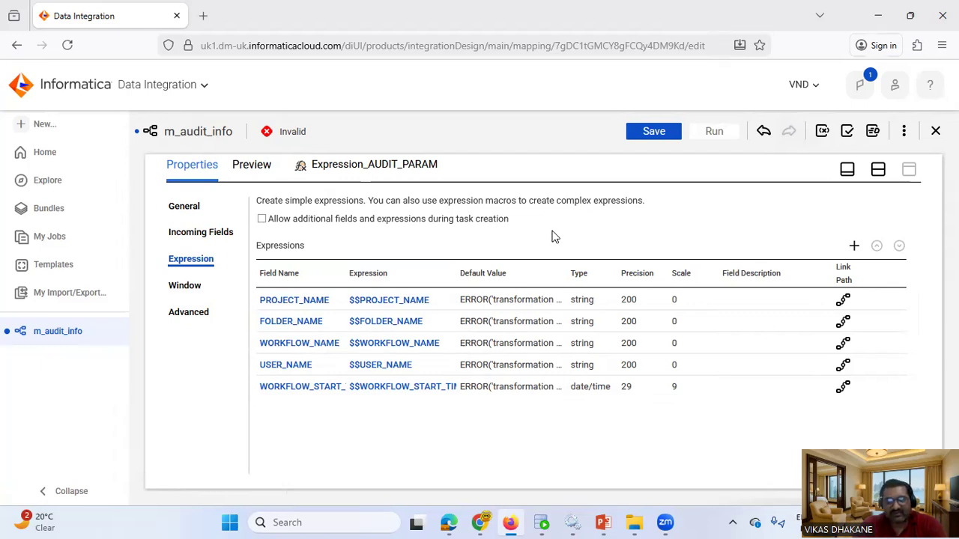
Configure the TGT_AUDIT_INFO target with the connection DB_ORACLE (Oracle) and the object type Single Object.
click(848, 171)
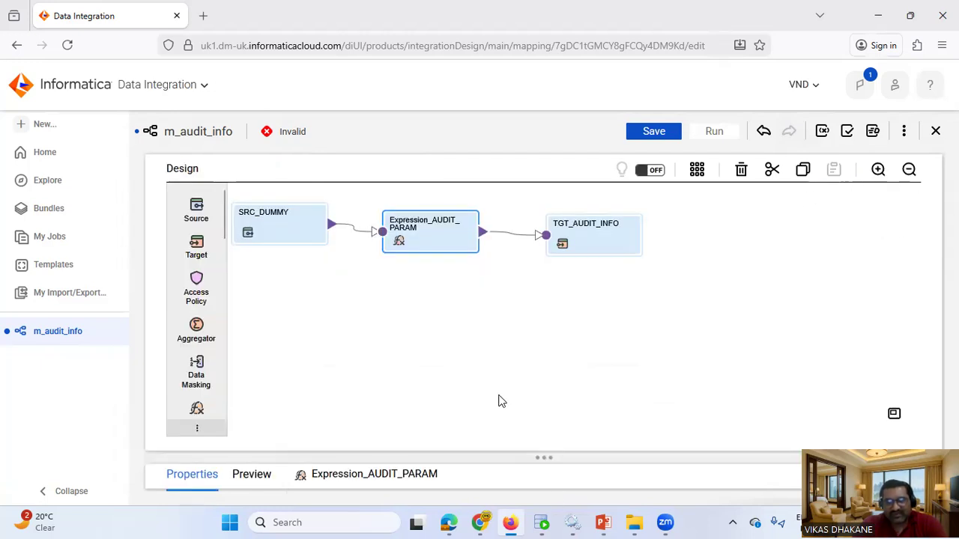
drag(538, 456, 522, 307)
click(600, 237)
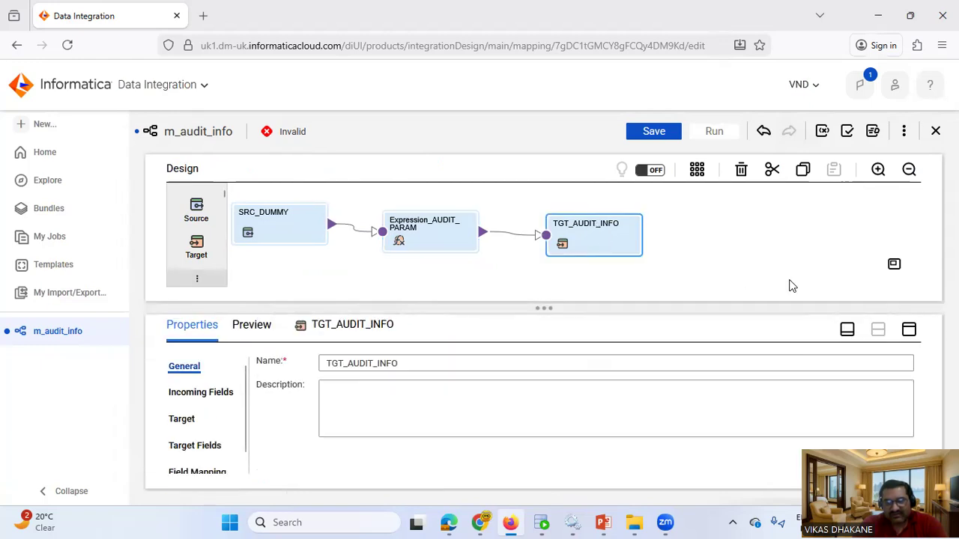
click(908, 329)
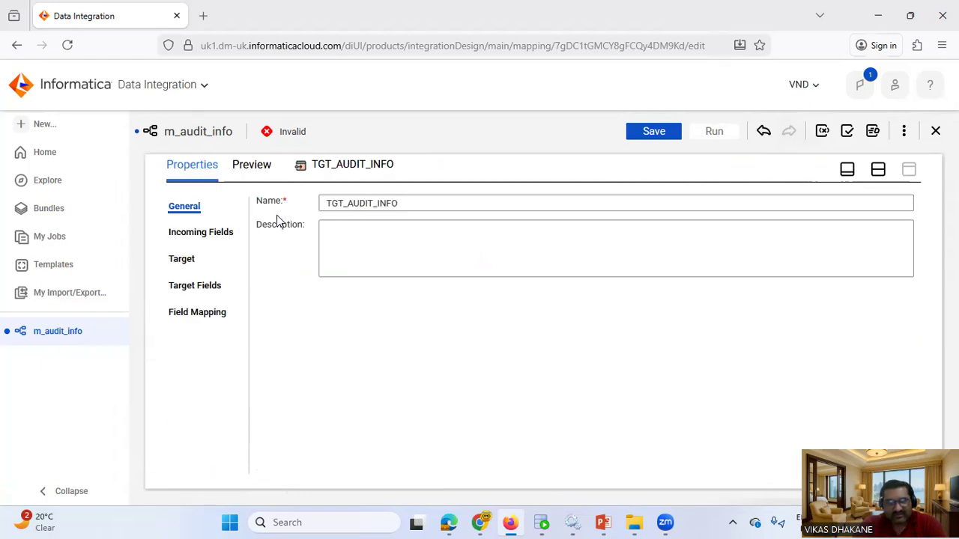
click(182, 258)
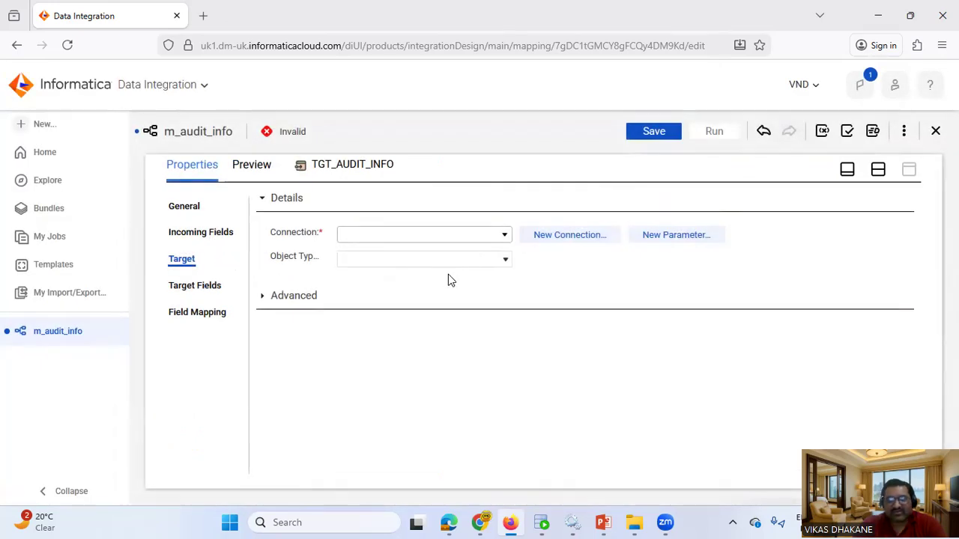
click(454, 235)
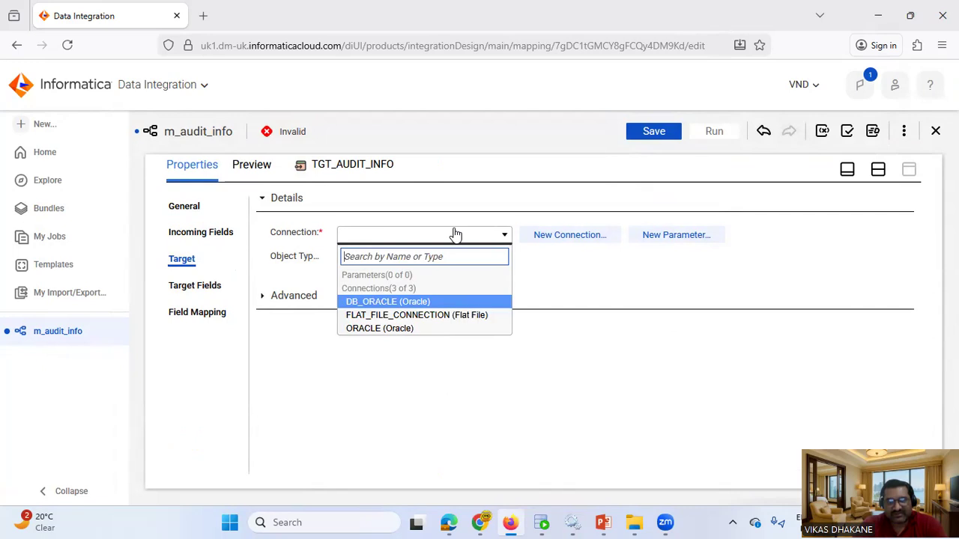
click(391, 299)
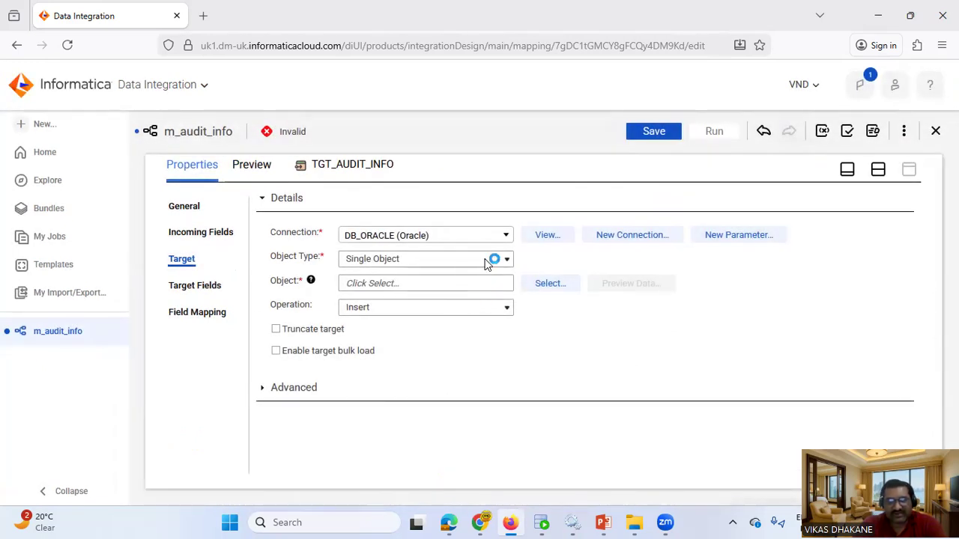
click(485, 262)
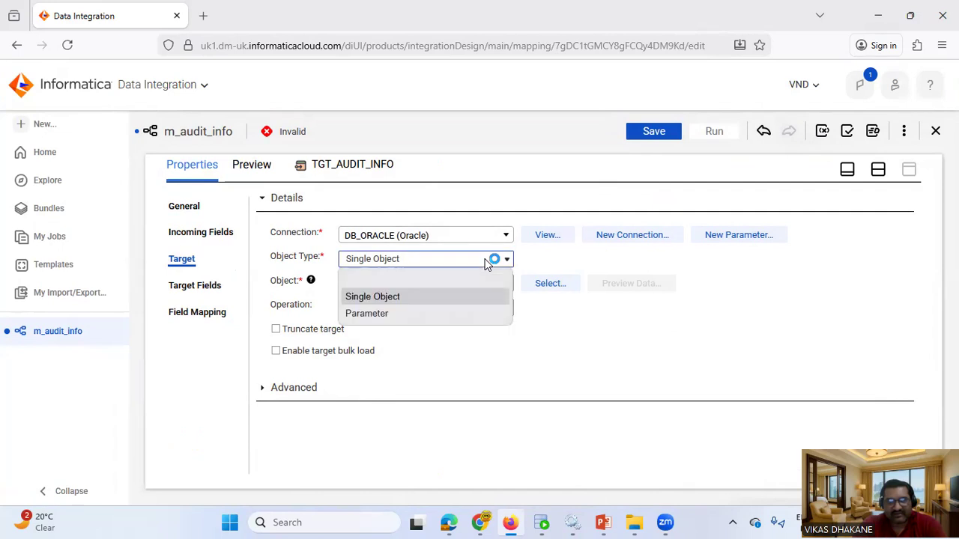
click(394, 298)
Check the table name in SQL Developer, select the existing table AUDIT_INFO as the Informatica target object, and open its field mapping.
click(561, 283)
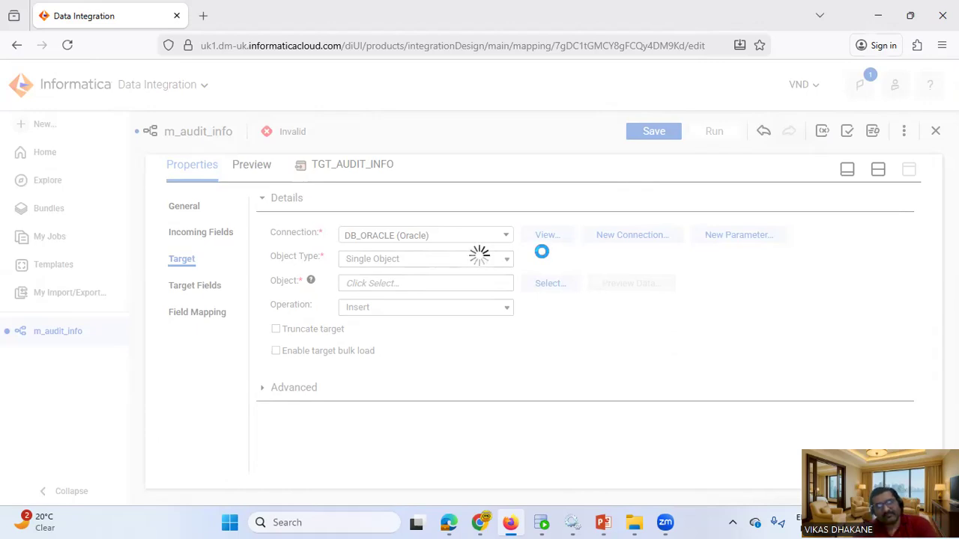
click(541, 522)
click(286, 229)
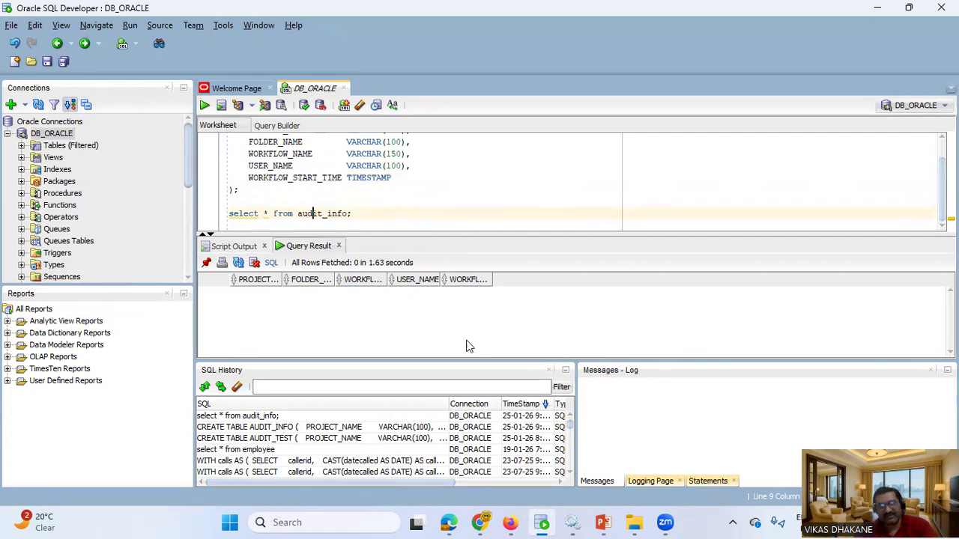
click(513, 522)
click(689, 225)
text(AUDIT)
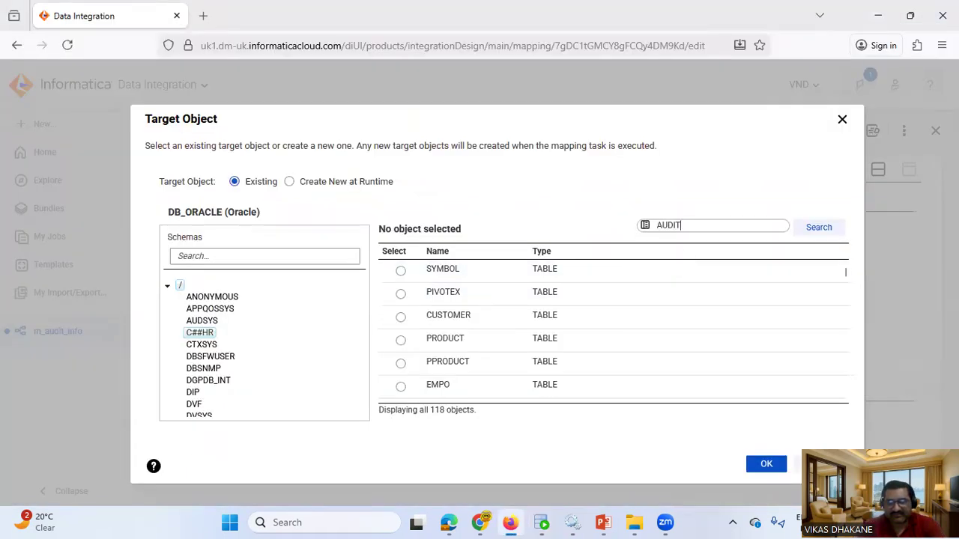
text(_INFO)
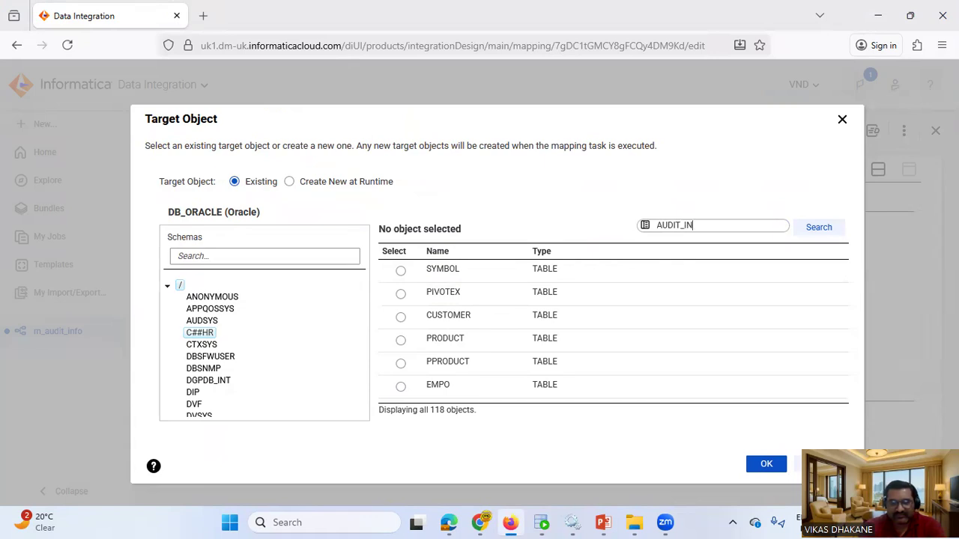
key(Return)
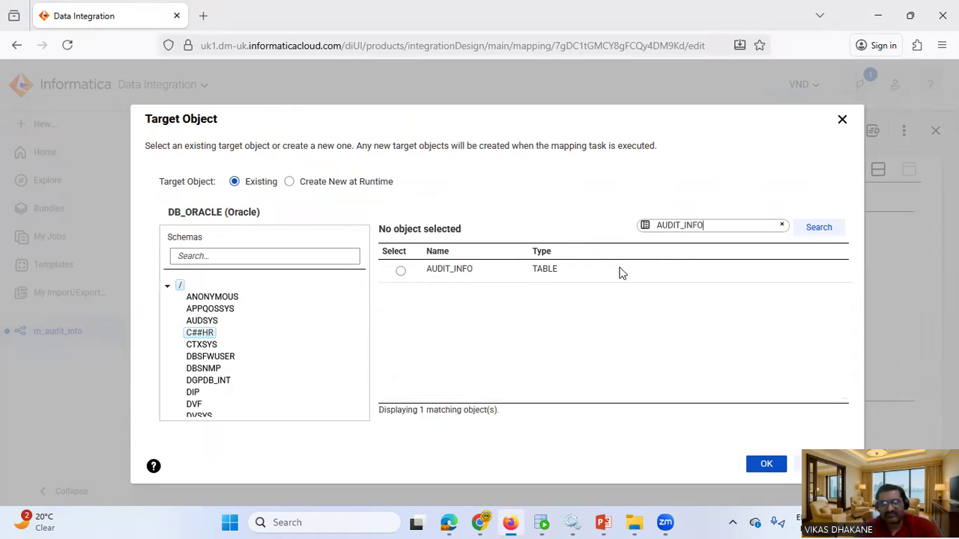
click(558, 276)
click(764, 465)
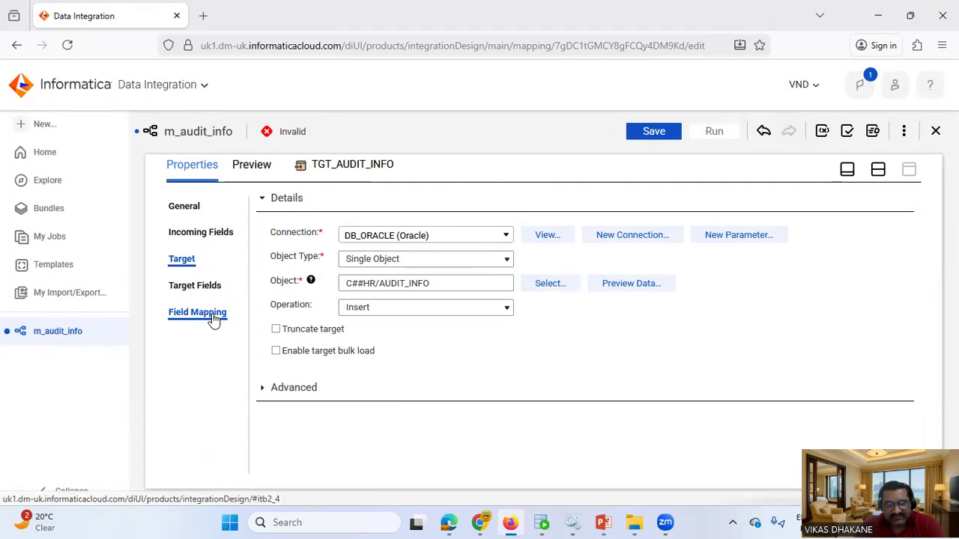
click(213, 315)
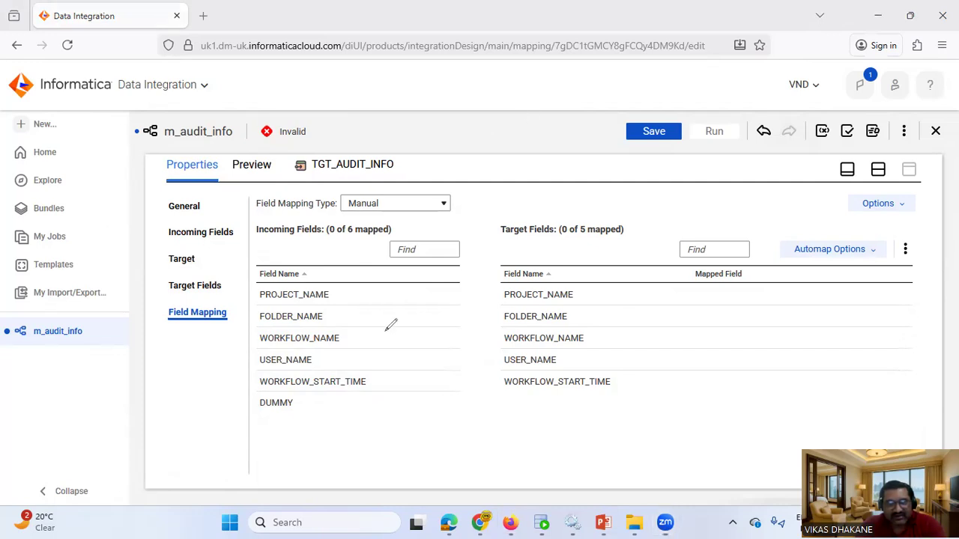
mouse_move(354, 263)
mouse_down()
mouse_move(303, 255)
mouse_move(288, 416)
mouse_move(400, 321)
mouse_move(349, 253)
mouse_up()
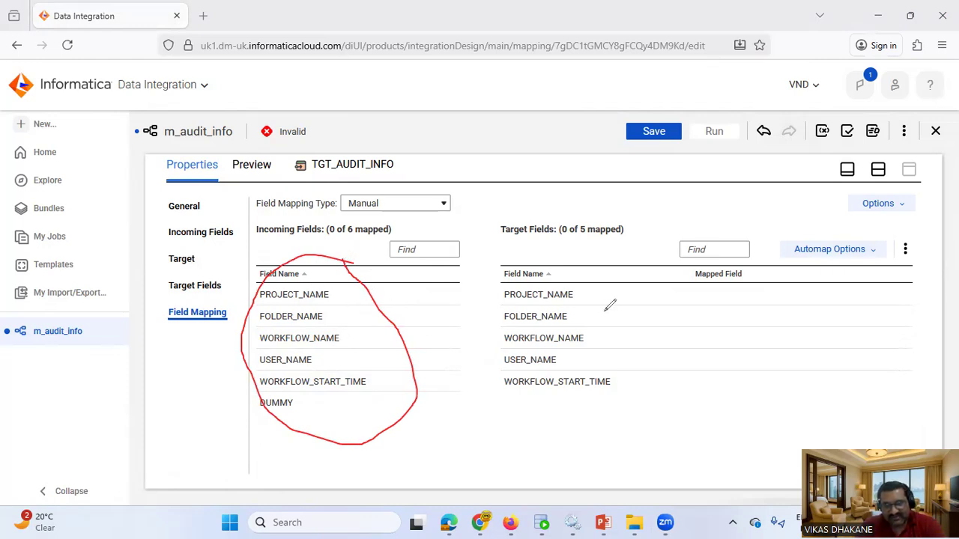
mouse_move(569, 249)
mouse_down()
mouse_move(506, 271)
mouse_move(607, 445)
mouse_move(556, 255)
mouse_up()
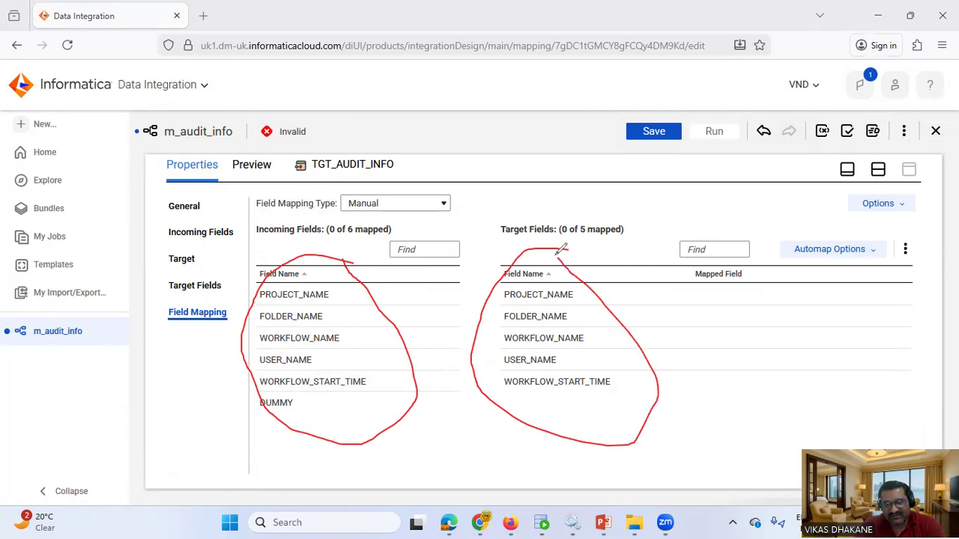
mouse_move(355, 297)
mouse_down()
mouse_move(470, 299)
mouse_move(463, 310)
mouse_up()
mouse_move(355, 316)
mouse_down()
mouse_move(464, 315)
mouse_move(443, 329)
mouse_up()
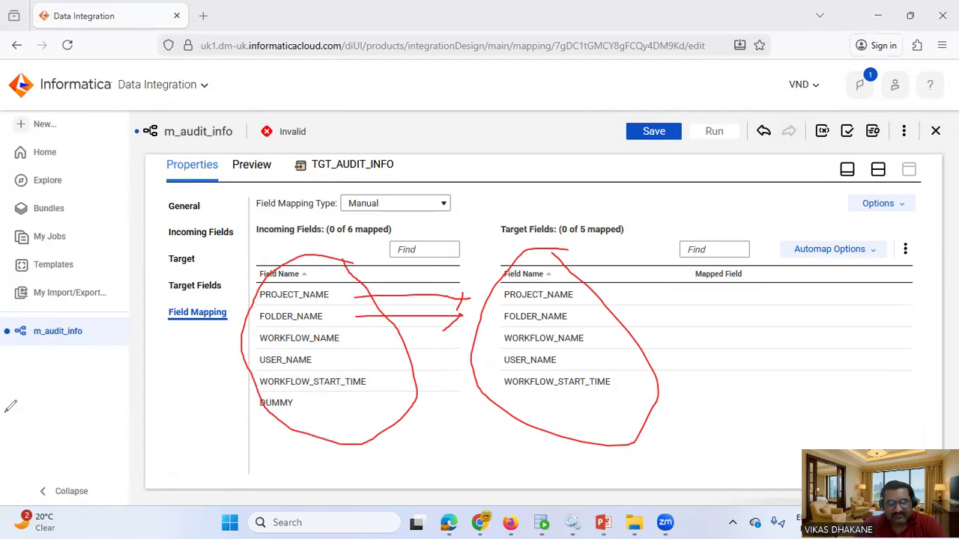
key(e)
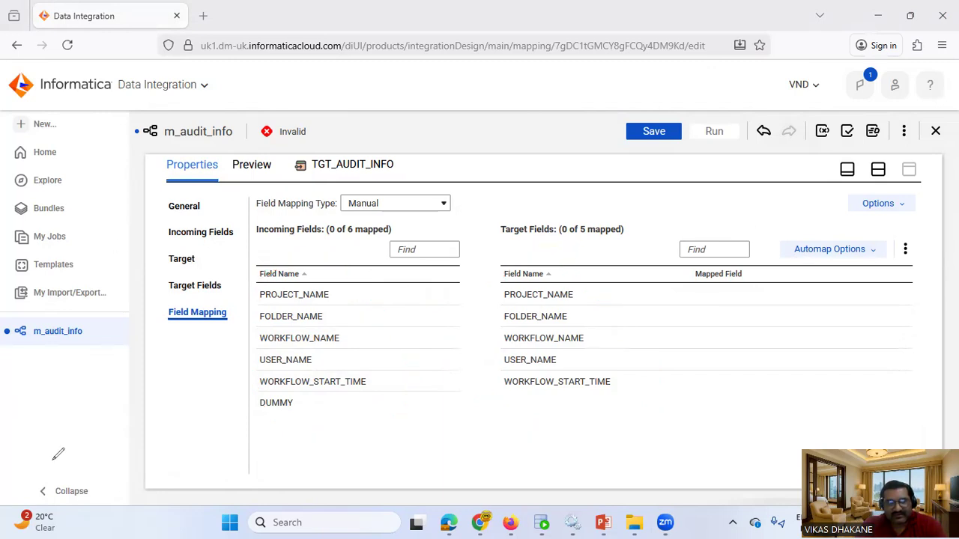
Automap the incoming fields to the TGT_AUDIT_INFO target fields using Smart Map.
click(867, 252)
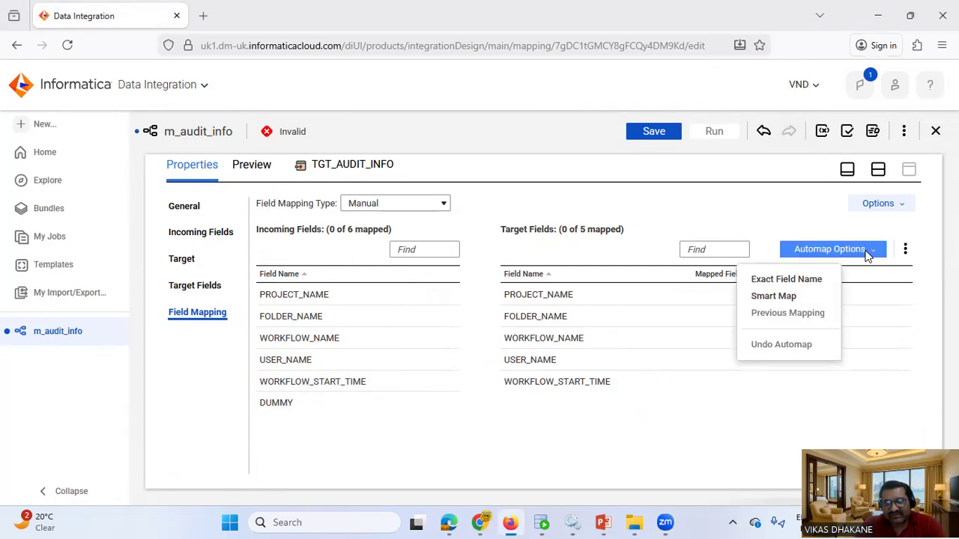
click(779, 298)
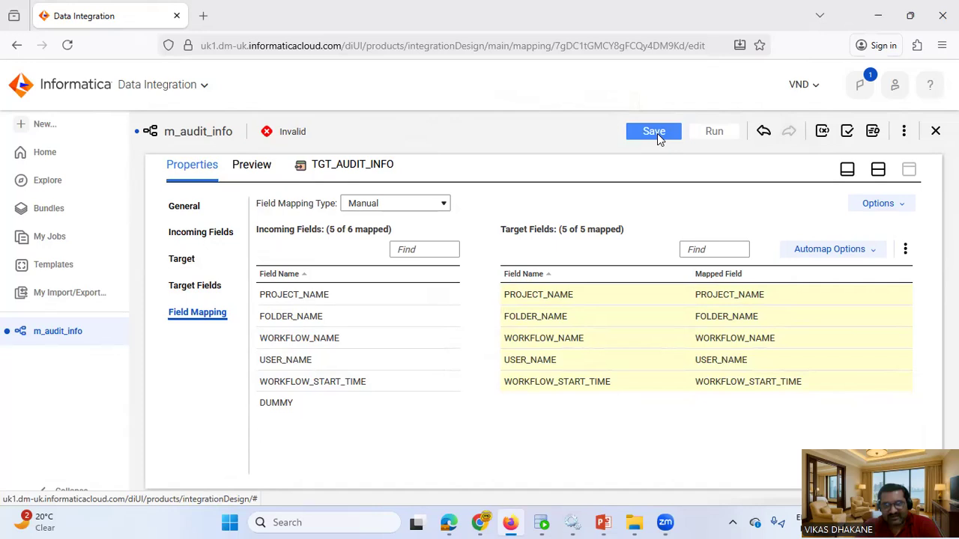
Enable Truncate target for TGT_AUDIT_INFO and save the mapping.
click(181, 258)
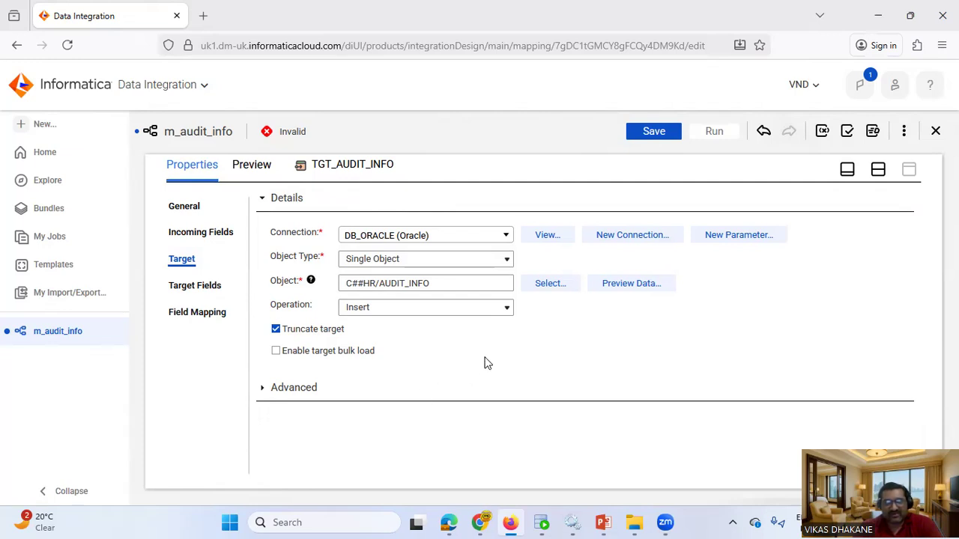
click(653, 140)
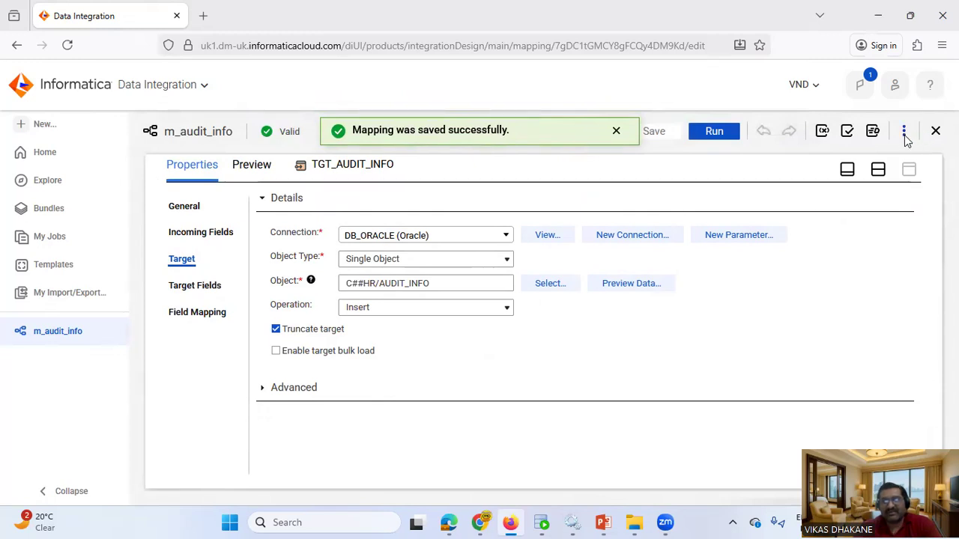
Check the step list in PowerPoint, return to Informatica in the browser, and start a new mapping task from m_audit_info.
click(603, 522)
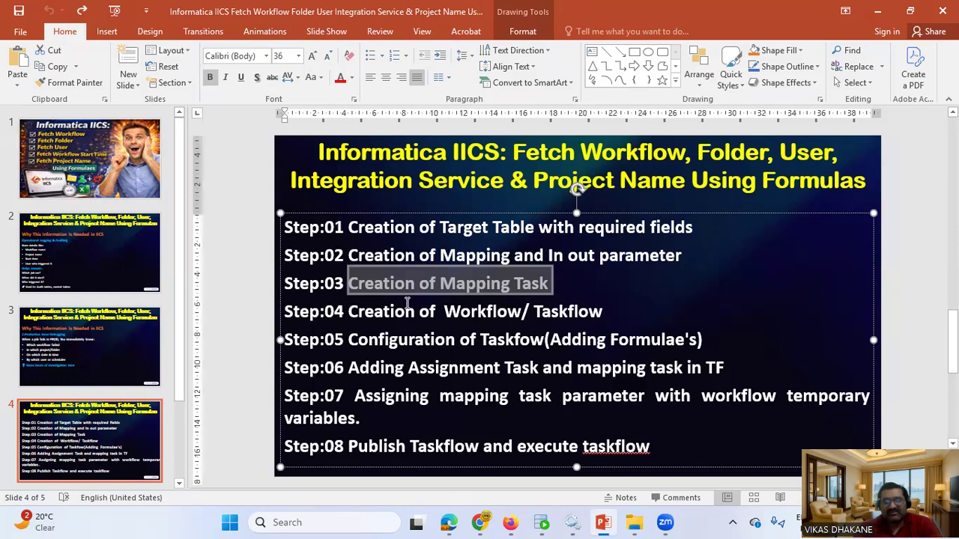
click(509, 521)
click(904, 132)
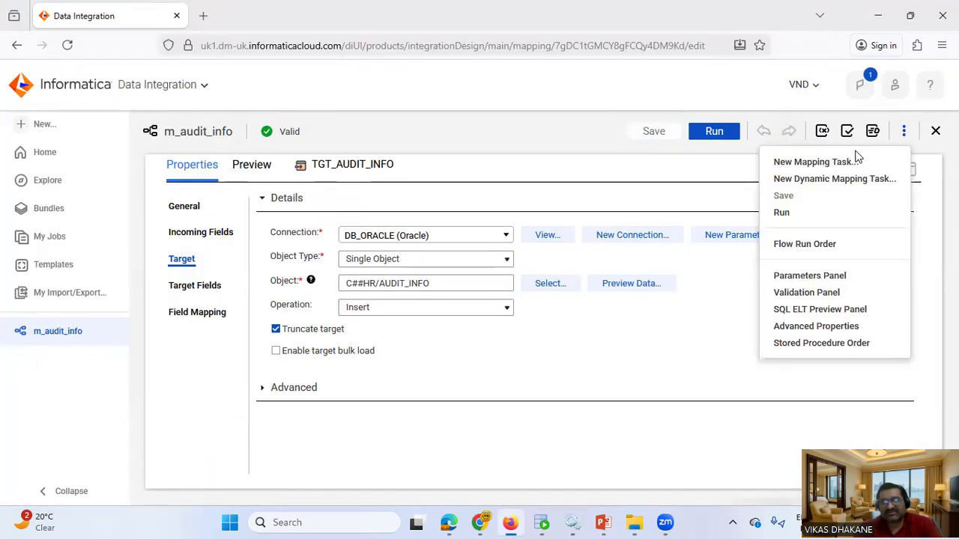
click(841, 161)
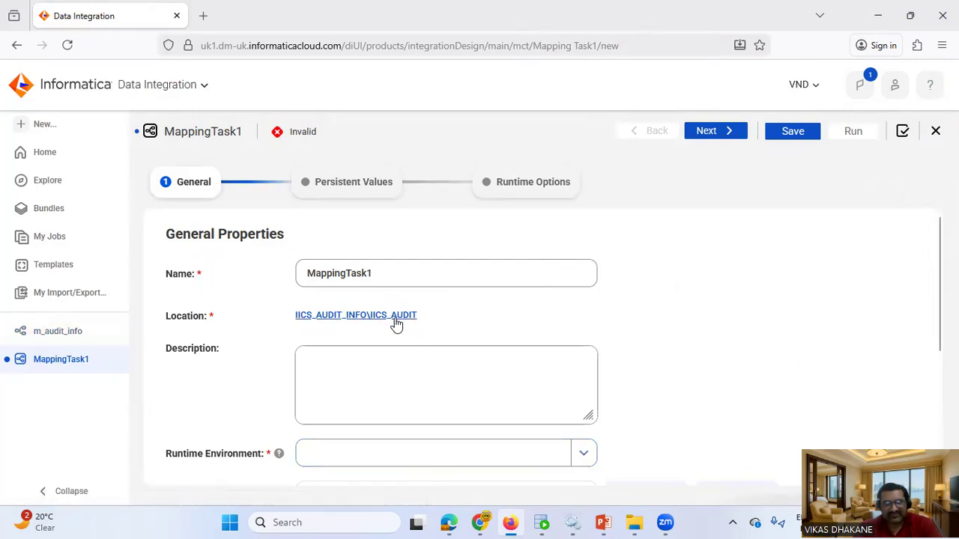
Name the mapping task s_audit_info, based on the mapping's name.
click(65, 330)
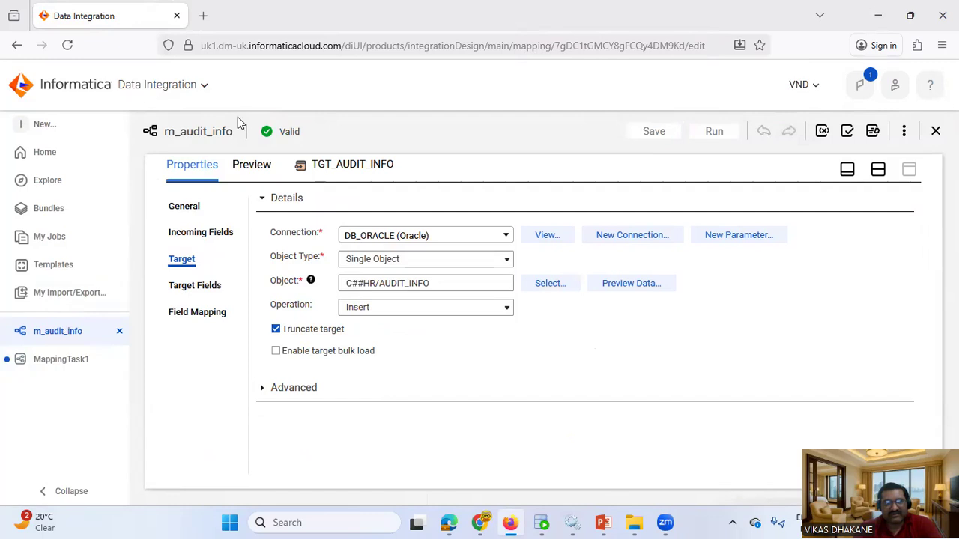
triple_click(221, 135)
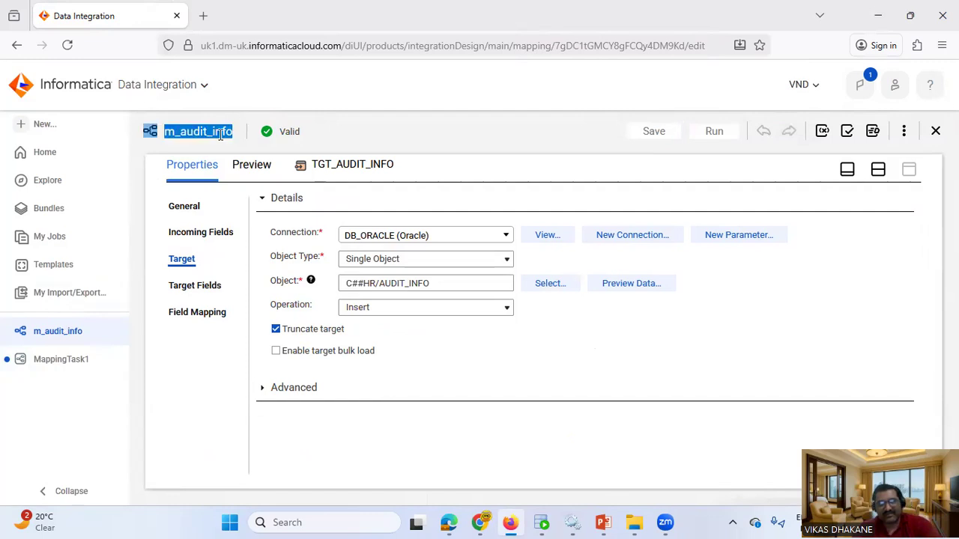
click(43, 364)
double_click(372, 274)
text(m_audit_info)
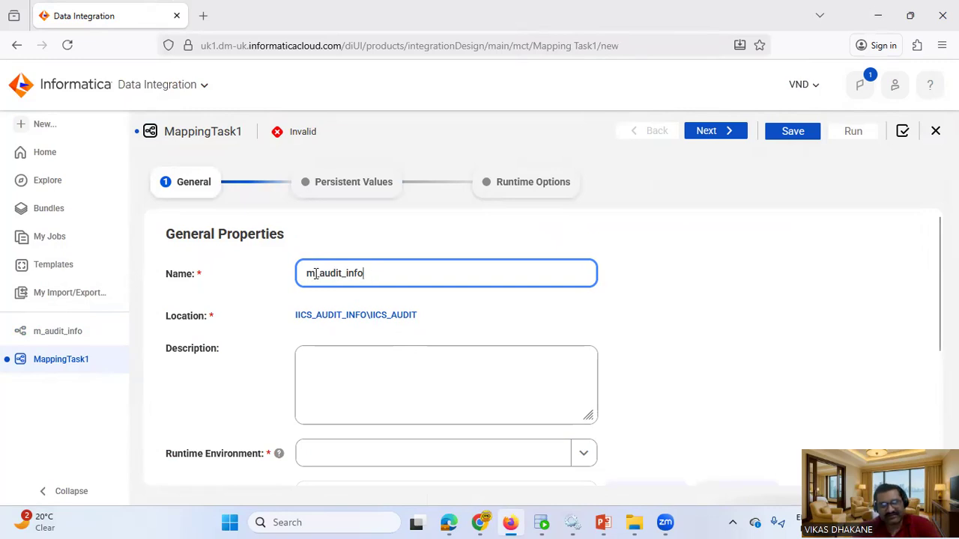
key(Home)
key(Delete)
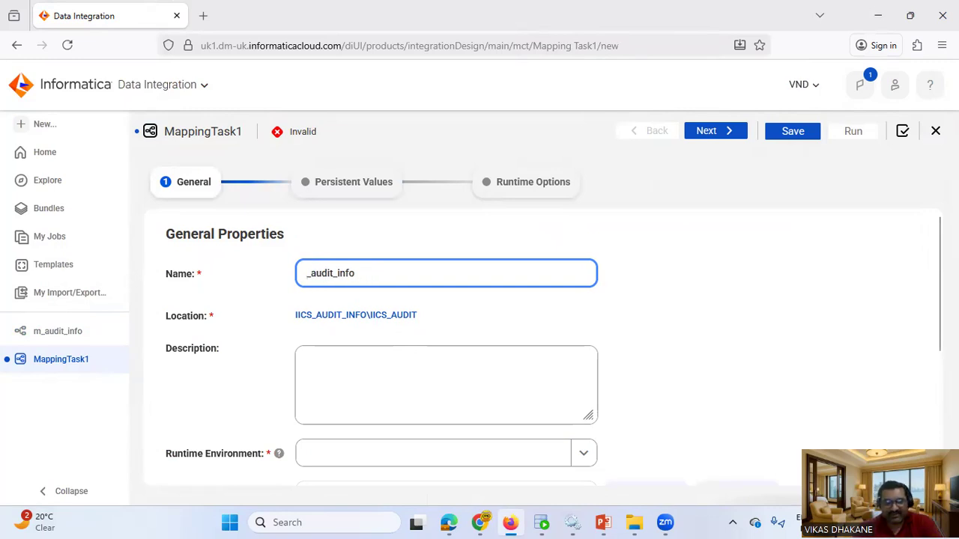
text(s)
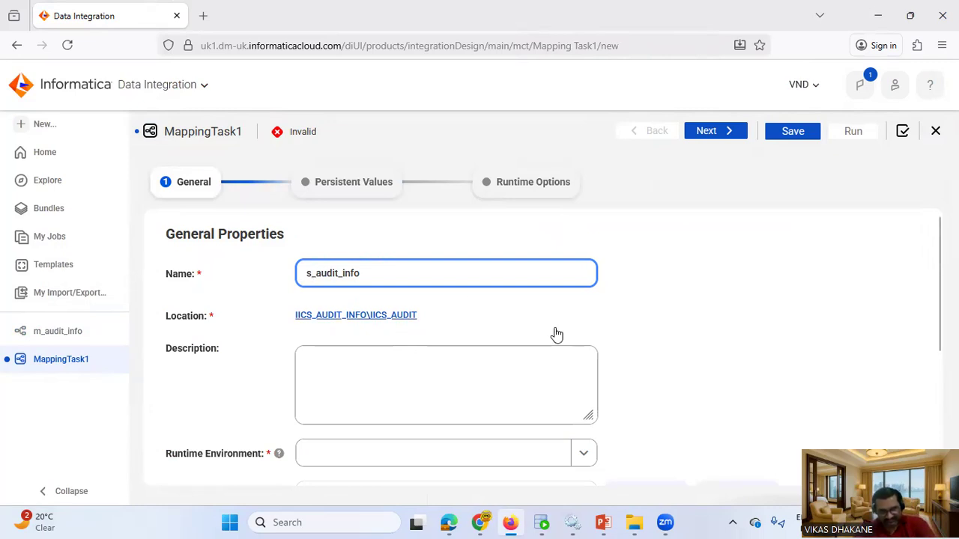
key(BackSpace)
text(mt)
key(BackSpace)
key(BackSpace)
text(s)
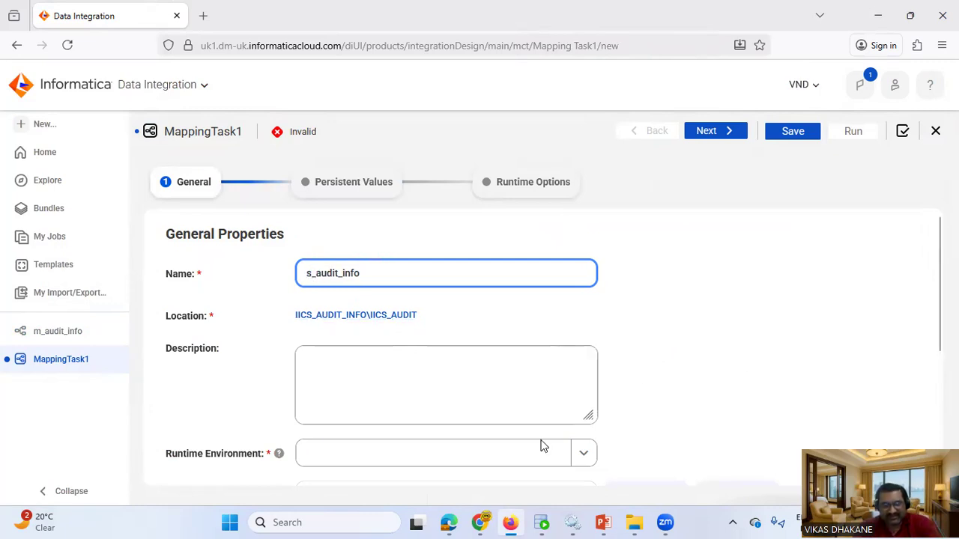
Set the mapping task's runtime environment to DESKTOP-HUT80QH and review its general properties.
click(583, 453)
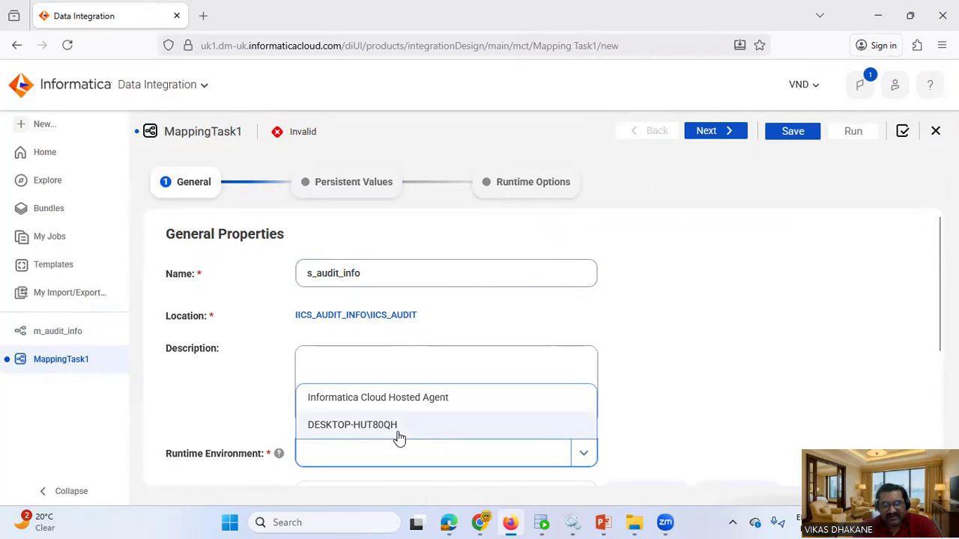
click(390, 426)
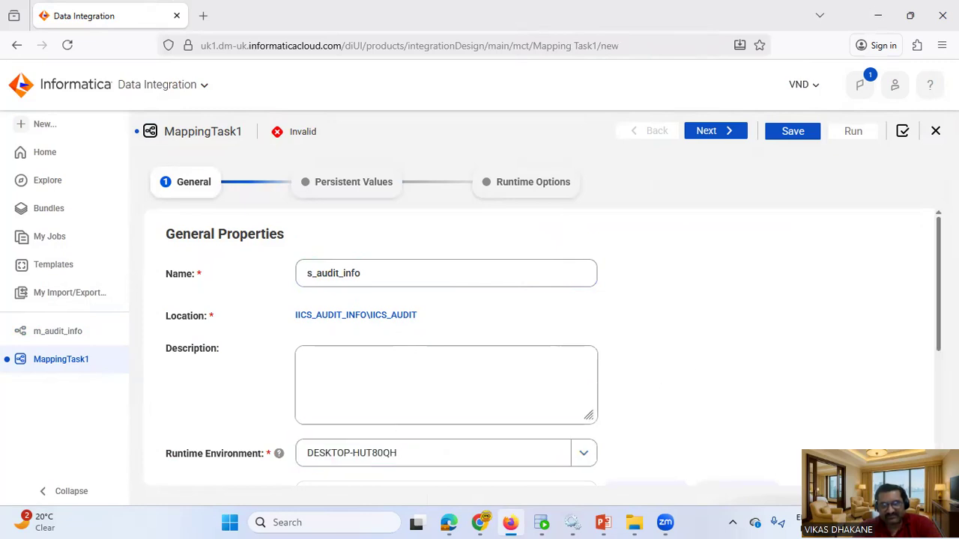
scroll(766, 359, down, 3)
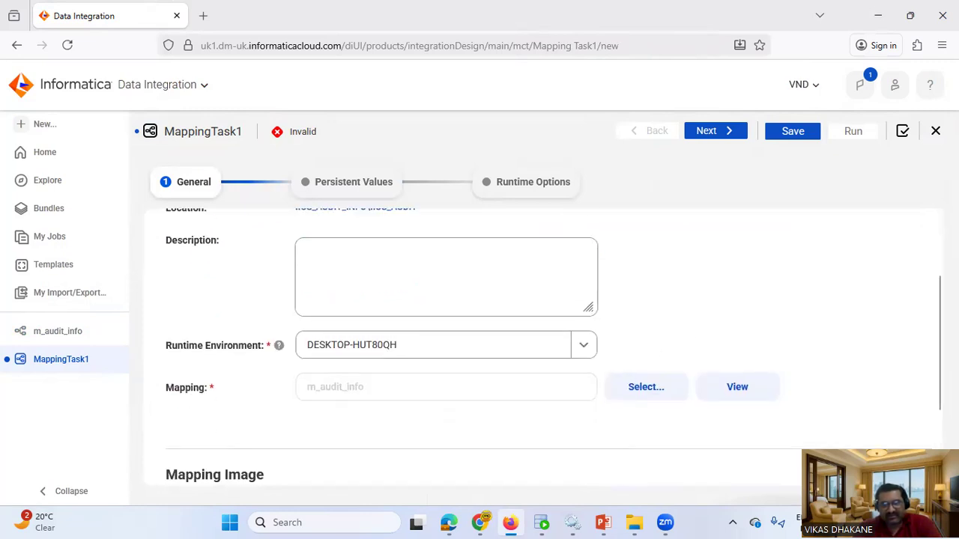
scroll(927, 265, up, 2)
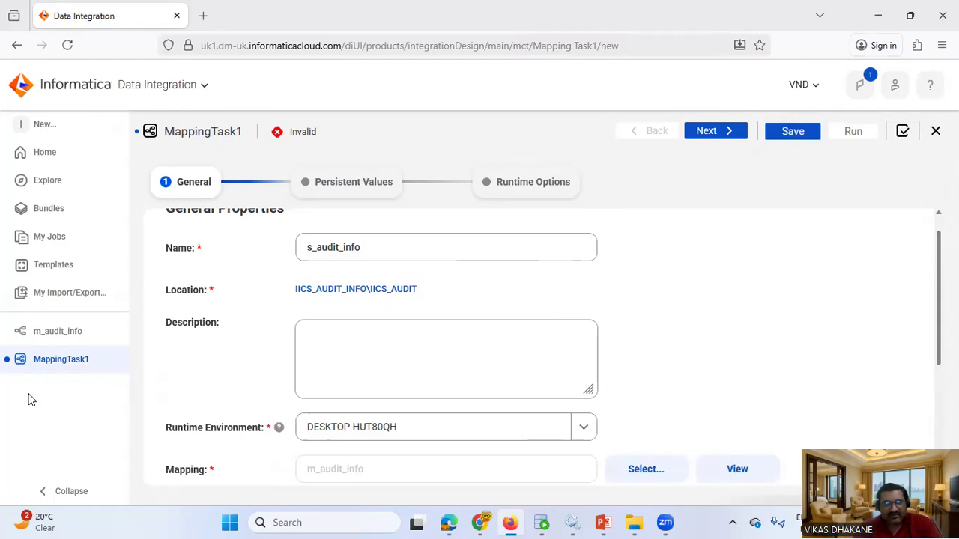
Give the m_audit_info mapping the description "This mapping is for Loading audit info", copy that text, and save the mapping.
click(46, 333)
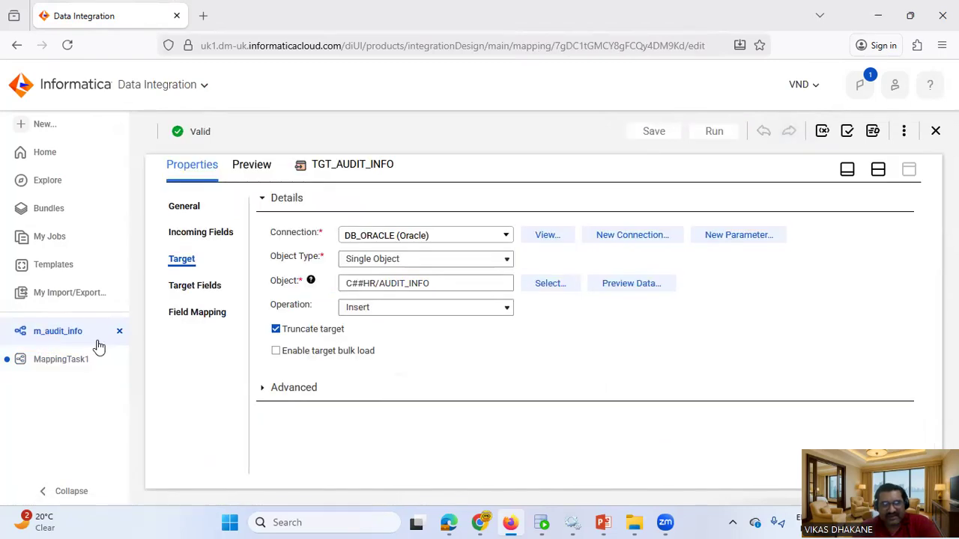
click(847, 171)
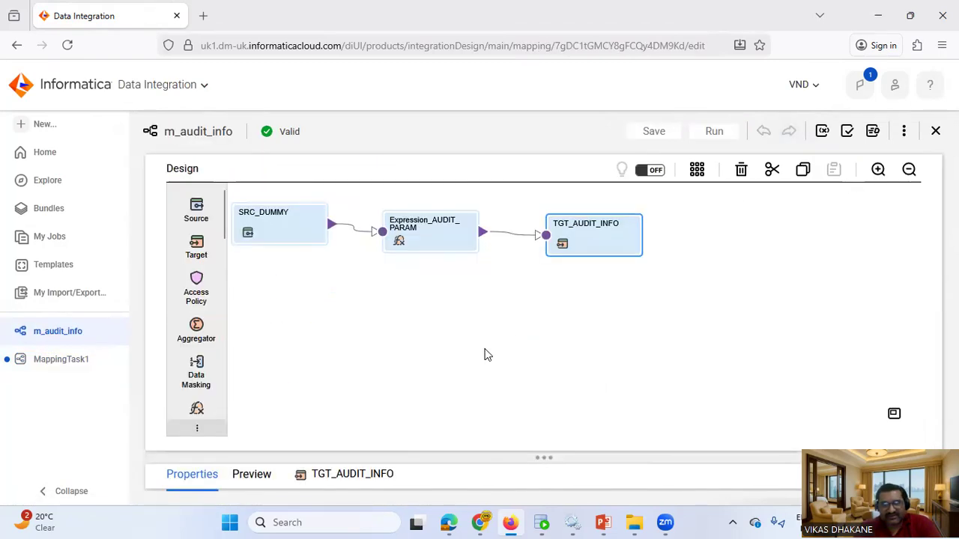
drag(546, 458, 527, 324)
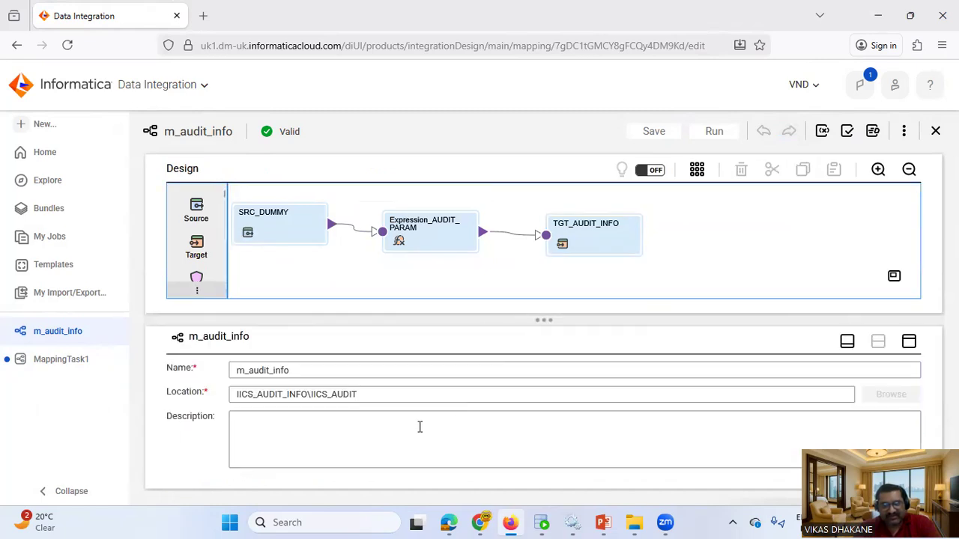
click(304, 445)
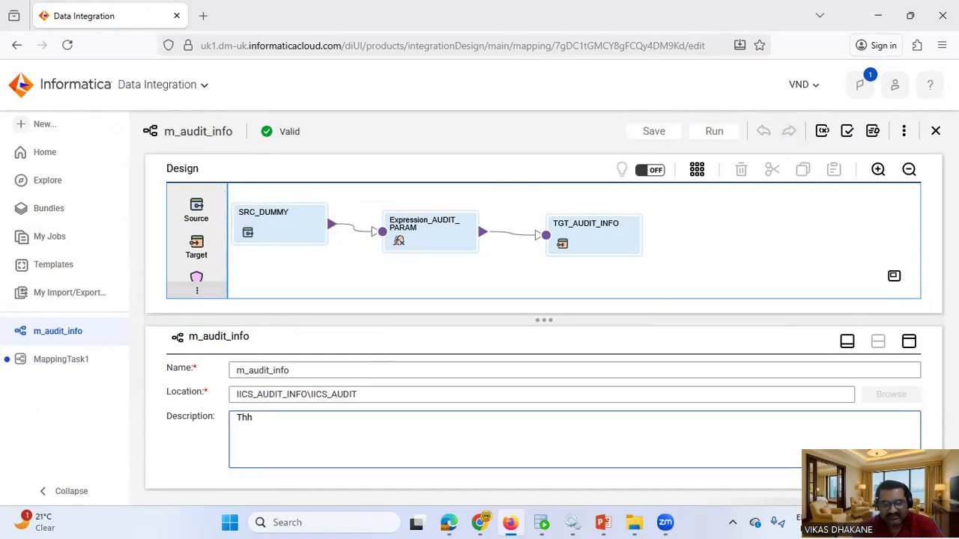
text(Thh)
key(BackSpace)
text(is mapping is for Loading audit info)
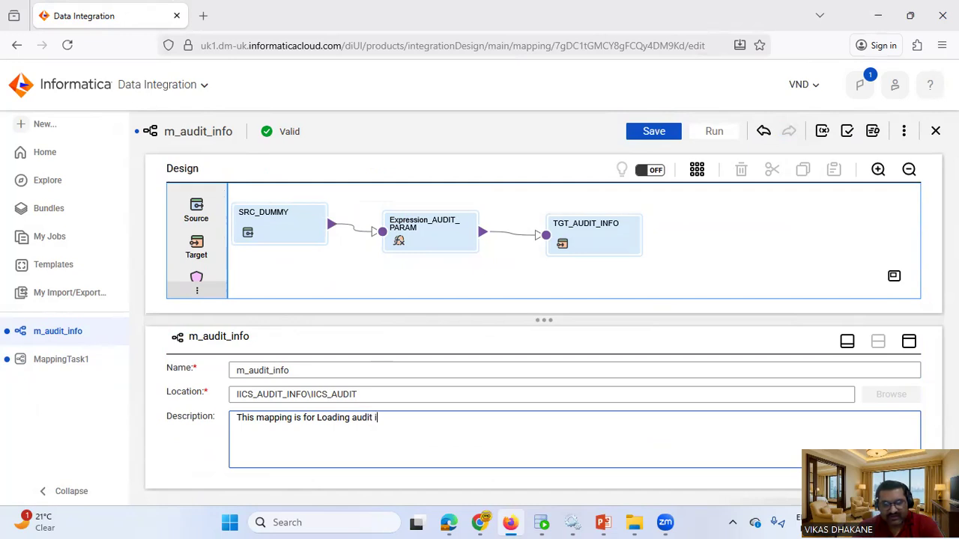
triple_click(335, 429)
key(ctrl+c)
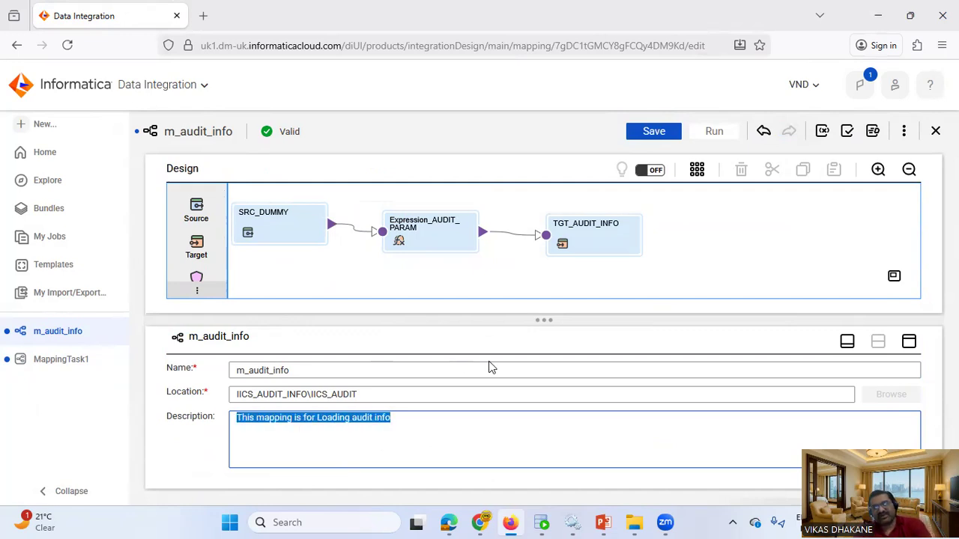
click(655, 135)
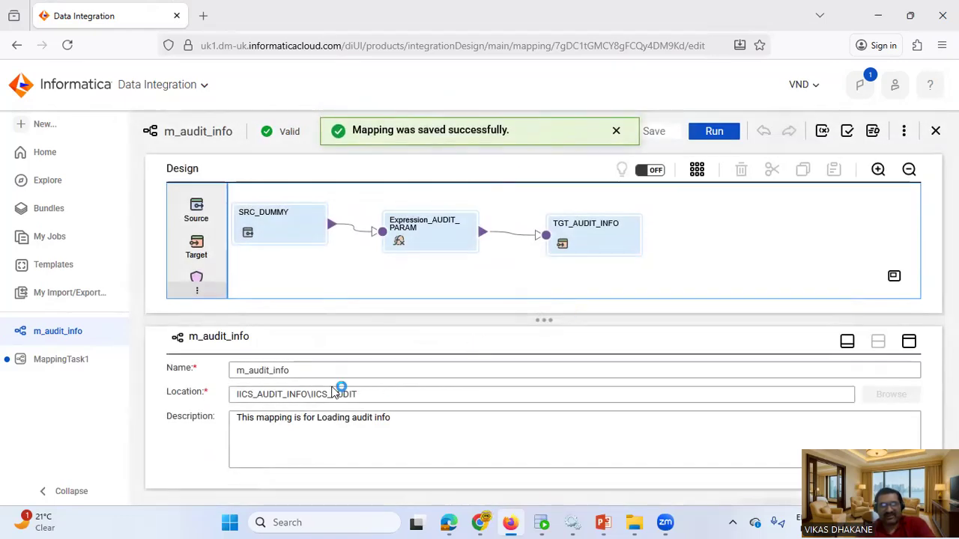
Give the s_audit_info mapping task the description "This session is for Loading audit info", adapted from the copied mapping description.
click(60, 363)
click(346, 339)
key(ctrl+v)
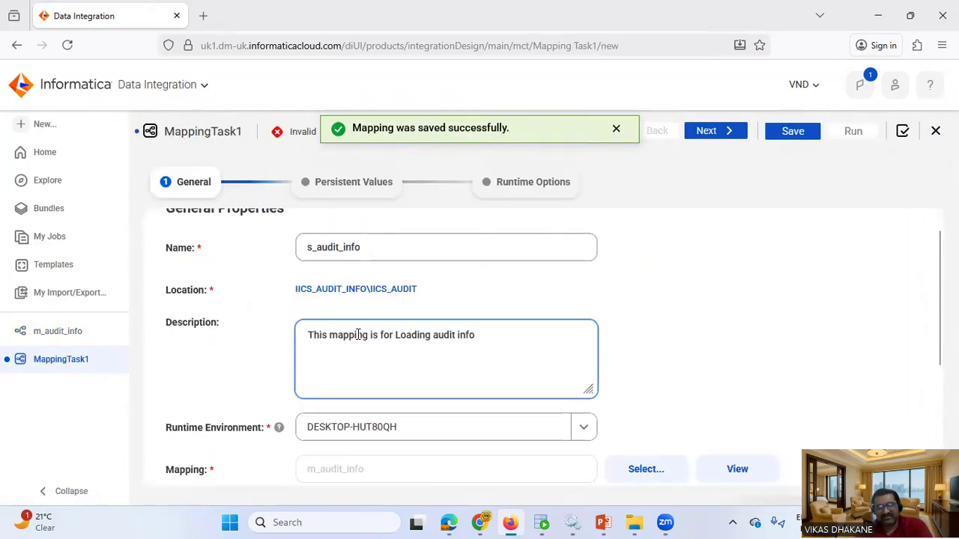
double_click(357, 335)
text(sessiion)
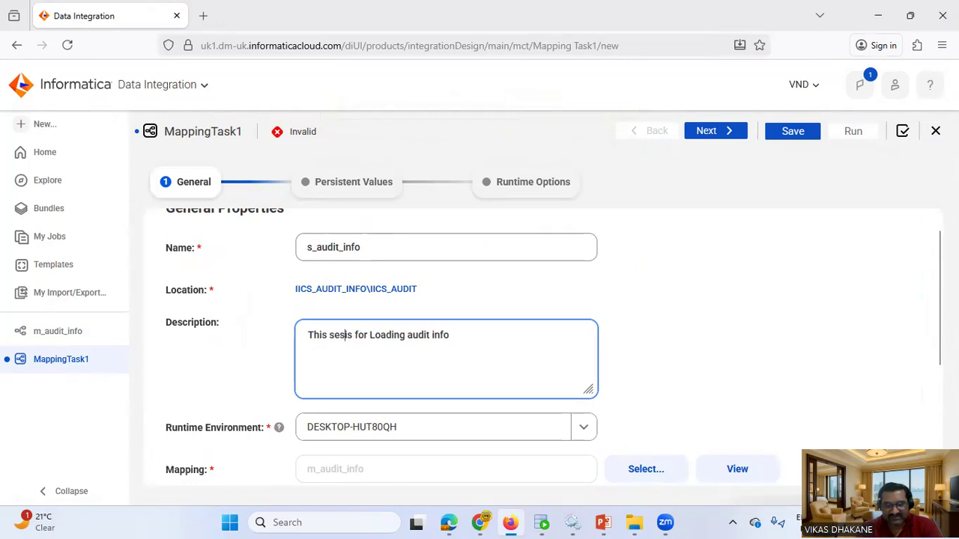
key(BackSpace)
key(BackSpace)
key(BackSpace)
key(BackSpace)
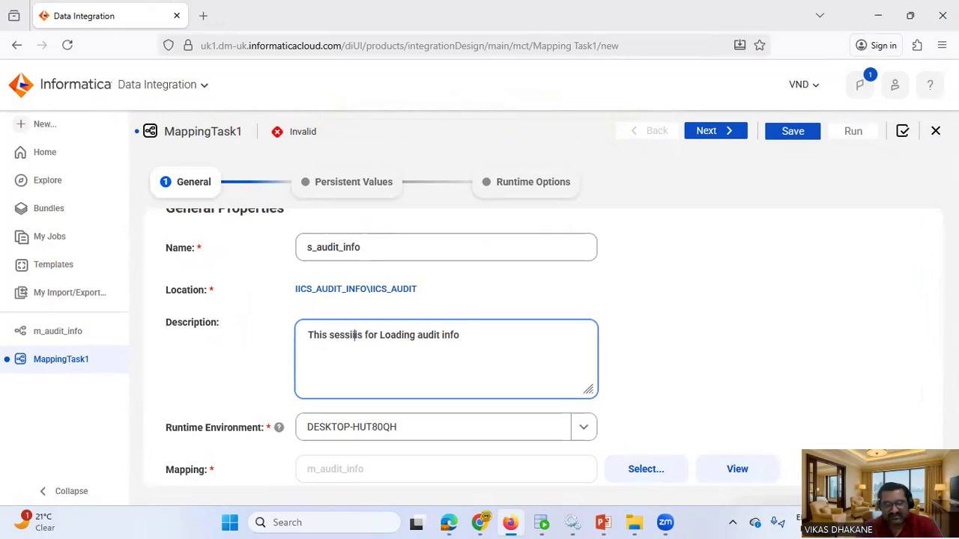
text(ion)
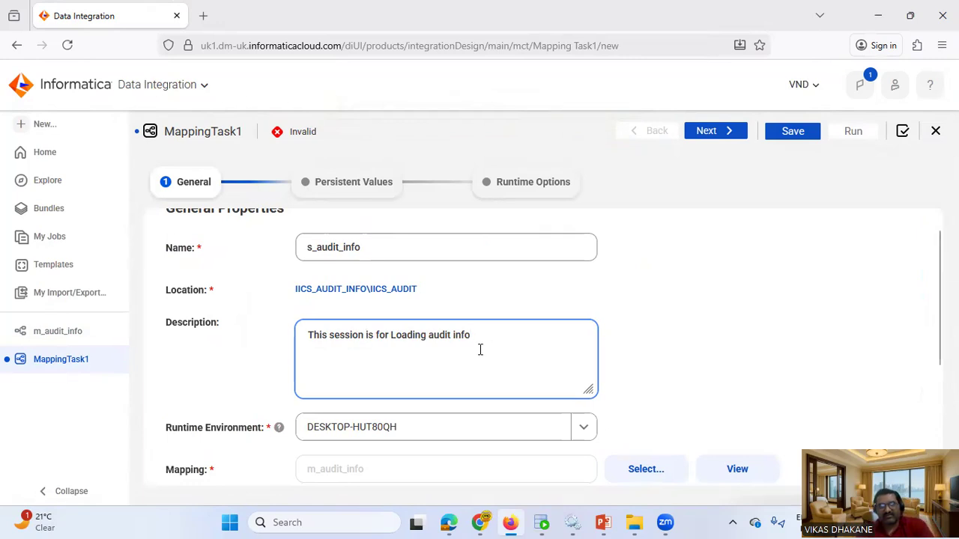
Advance the mapping task through its persistent values to the runtime options and look over the available option groups.
click(708, 133)
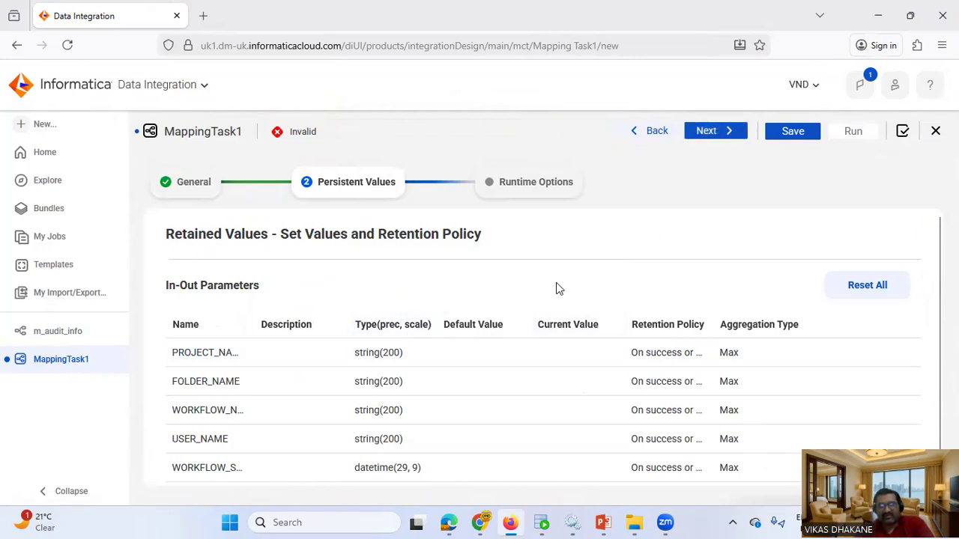
click(719, 131)
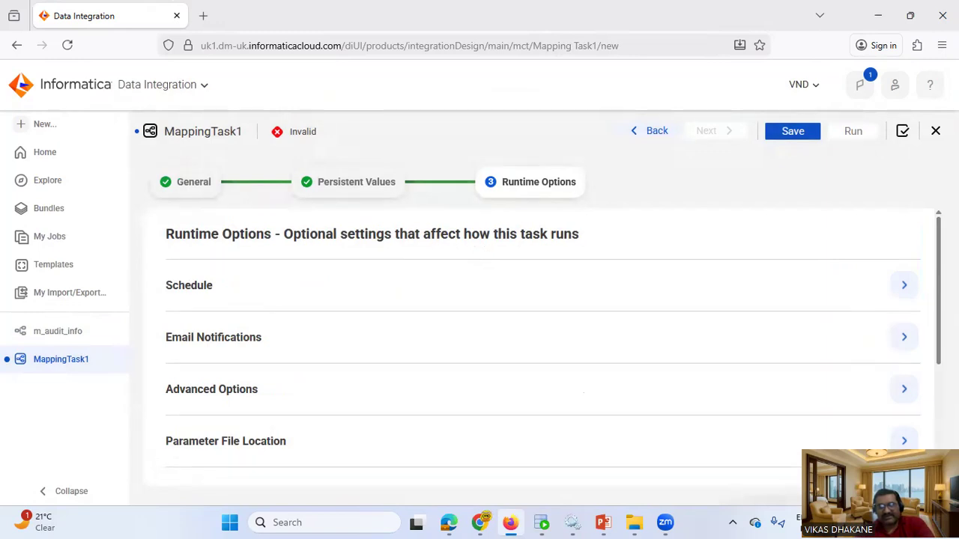
scroll(543, 345, down, 1)
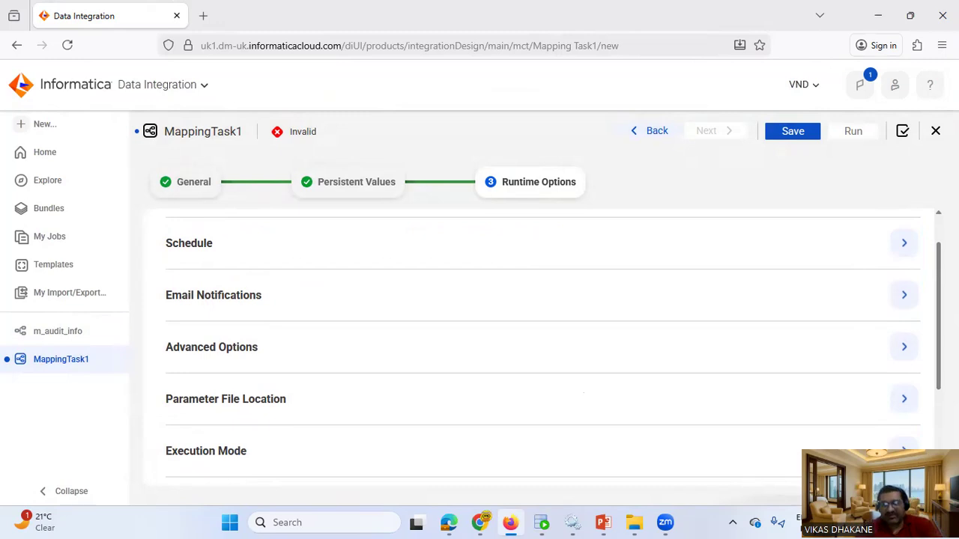
scroll(543, 344, up, 1)
scroll(543, 345, down, 1)
scroll(543, 345, down, 1)
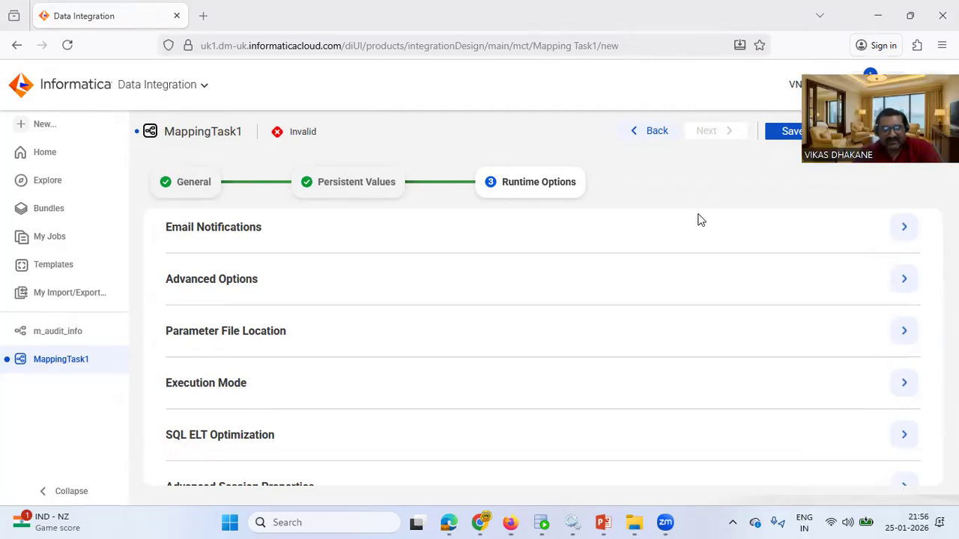
Review the mapping task's Advanced Options, Parameter File Location and Advanced Session Properties without changing them, and save the task.
click(903, 279)
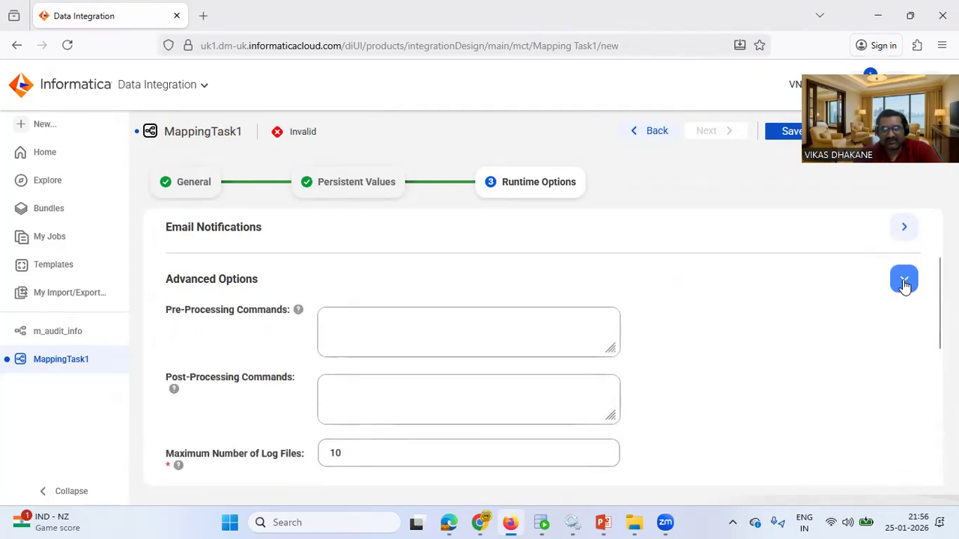
click(904, 281)
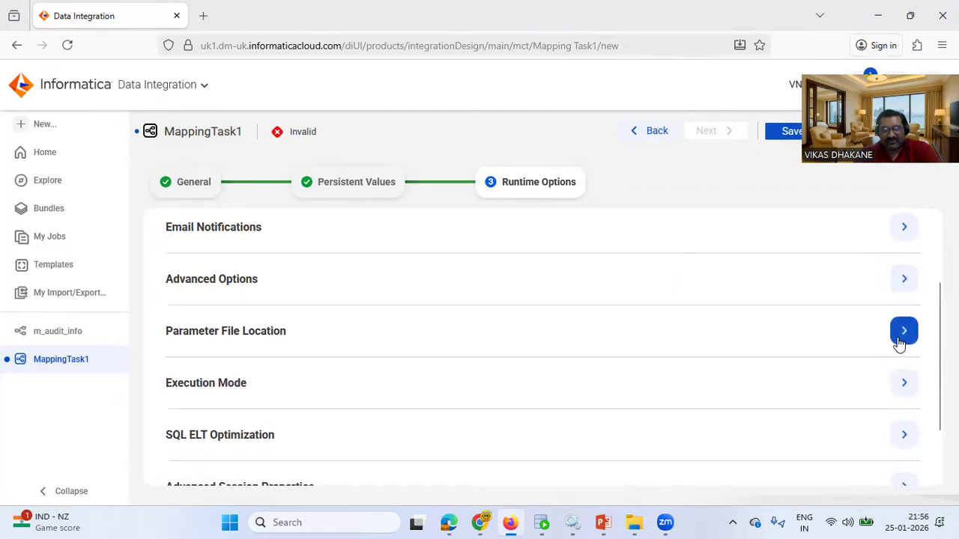
click(899, 343)
click(899, 343)
scroll(921, 381, down, 2)
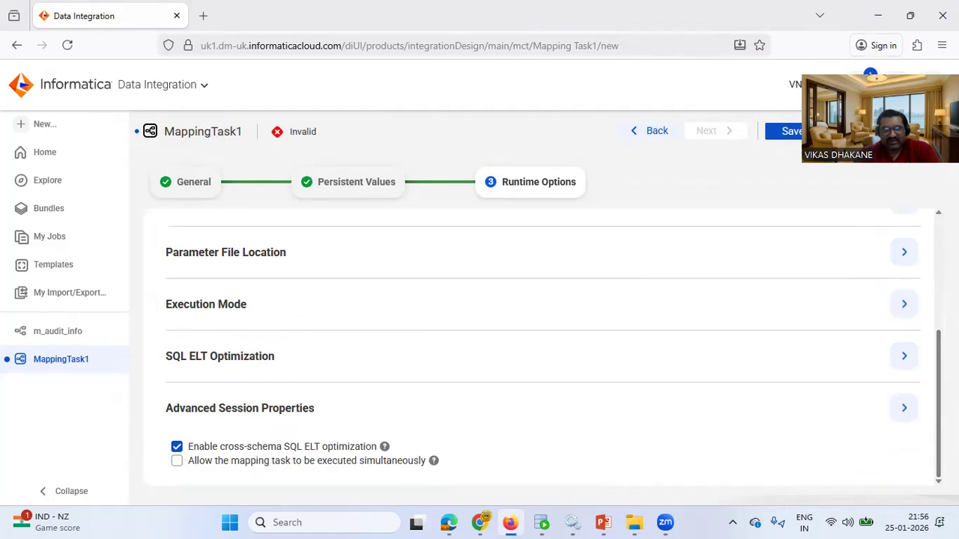
click(904, 409)
scroll(543, 344, down, 2)
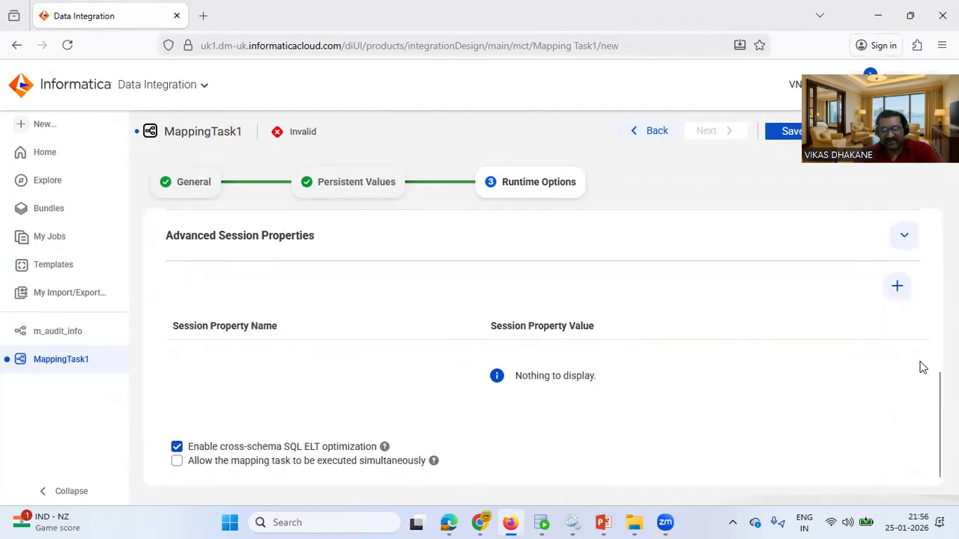
click(908, 244)
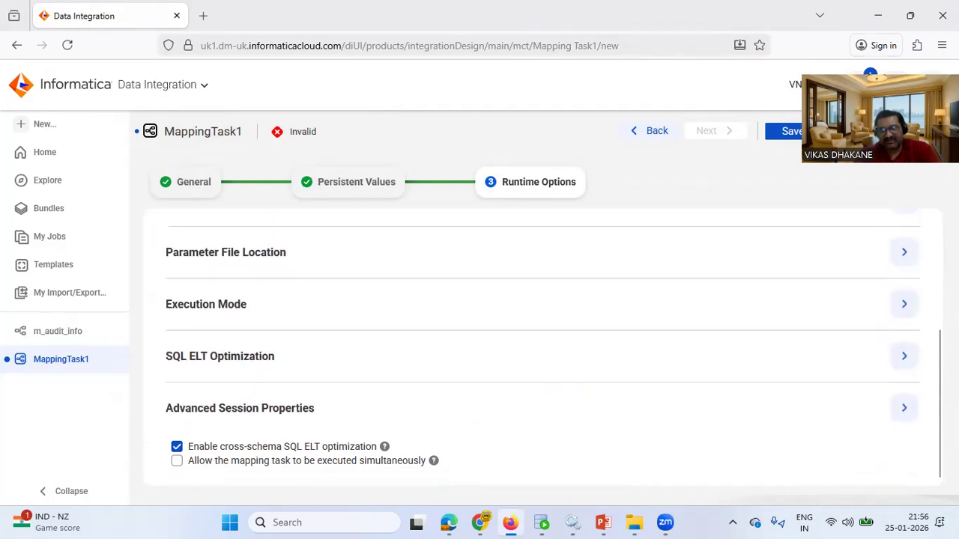
scroll(929, 312, up, 3)
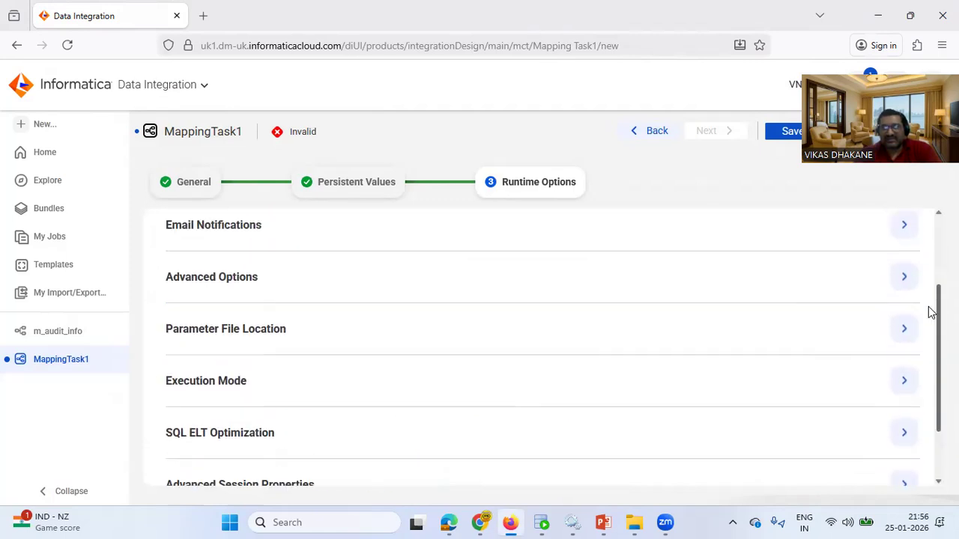
drag(934, 313, 934, 243)
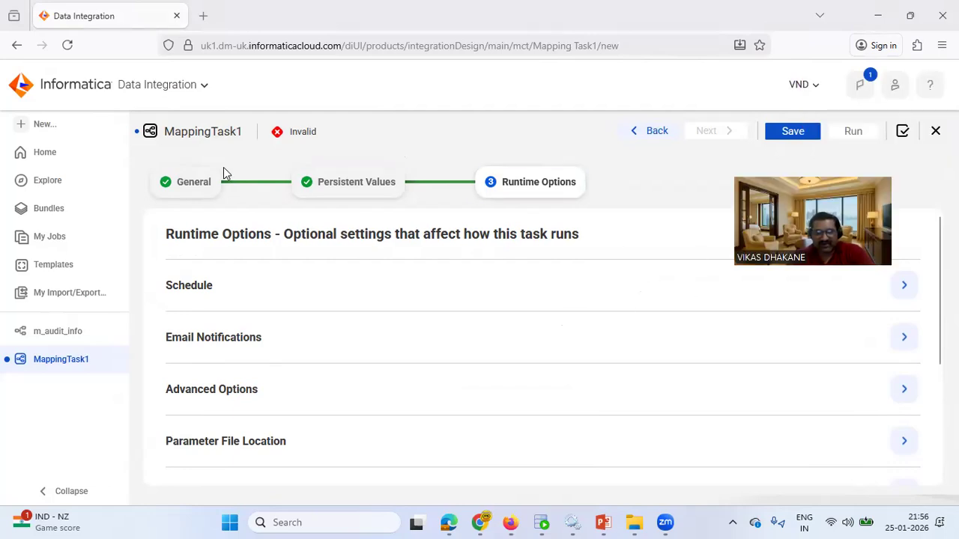
click(790, 132)
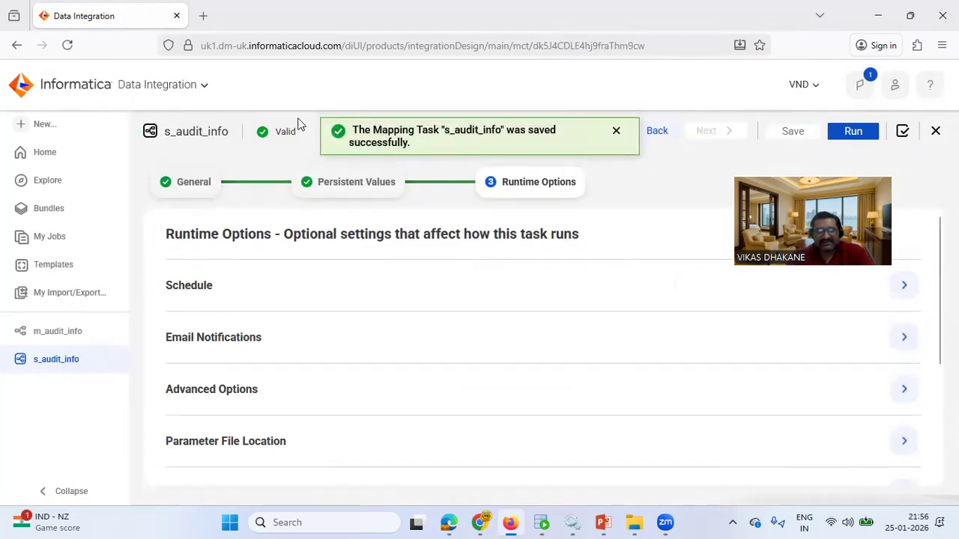
Switch to PowerPoint to check Step:04 of the step list, and return to Informatica in the browser.
click(603, 522)
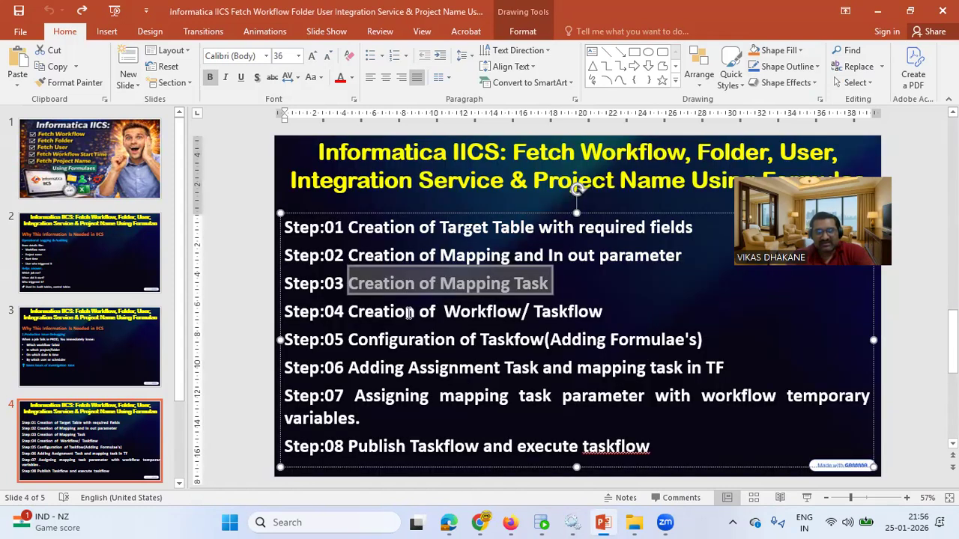
click(389, 315)
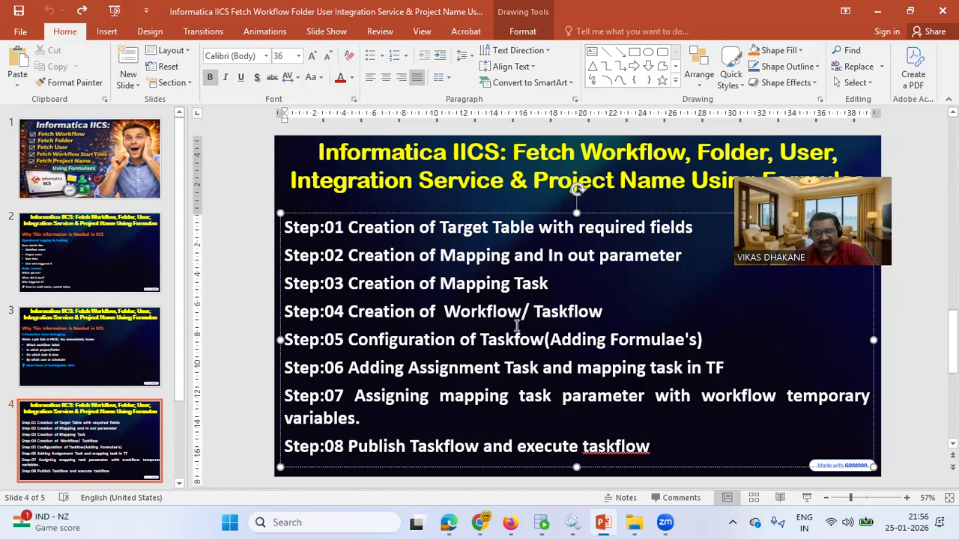
mouse_move(513, 527)
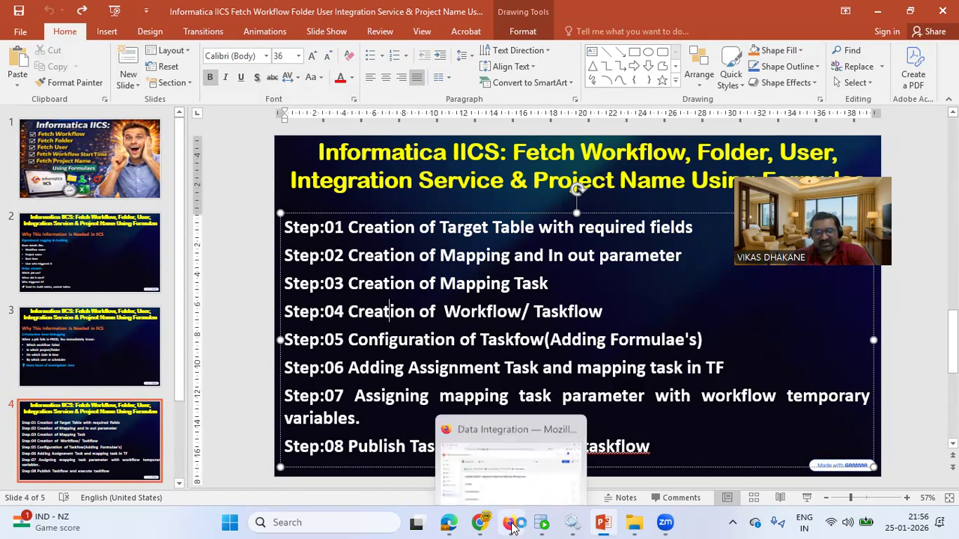
click(511, 457)
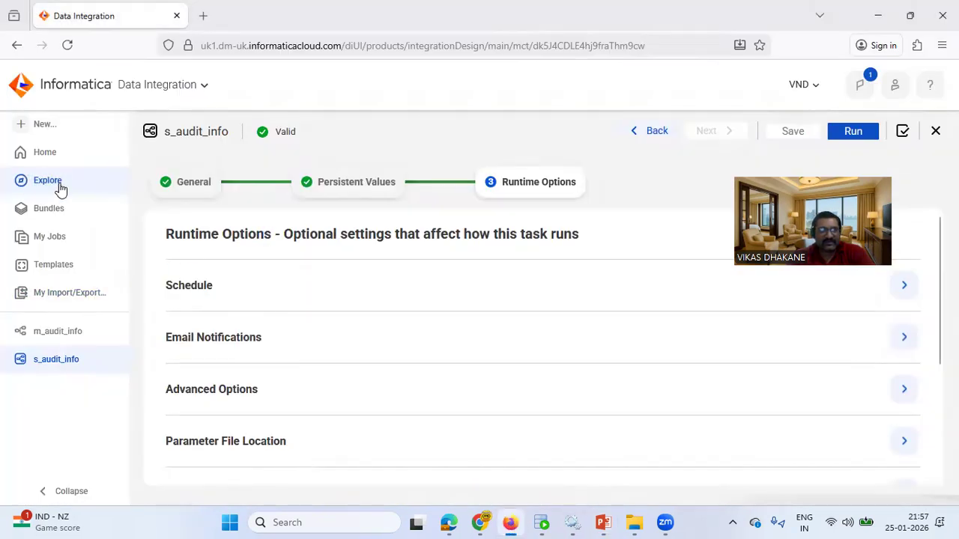
Create a new asset of type Taskflow from the Taskflows category.
click(62, 126)
click(238, 281)
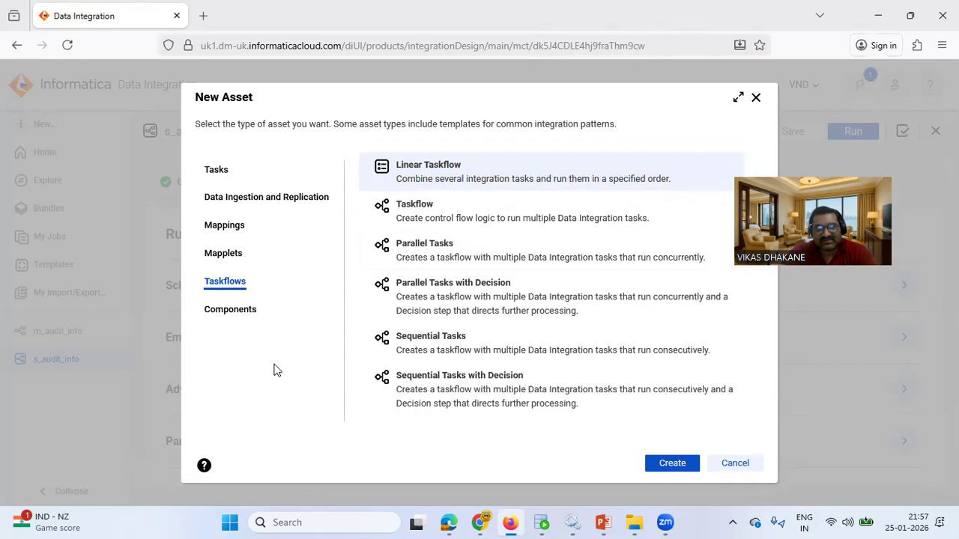
click(458, 217)
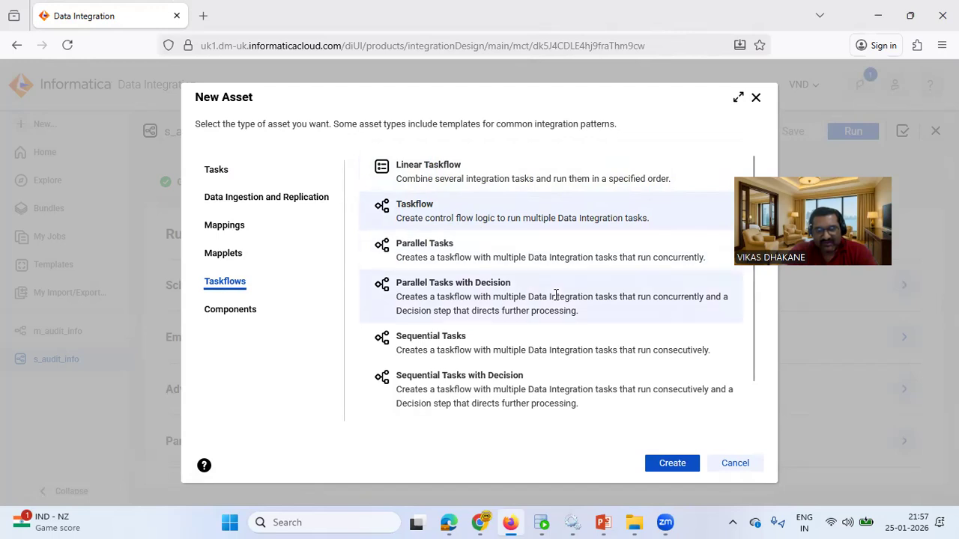
click(668, 468)
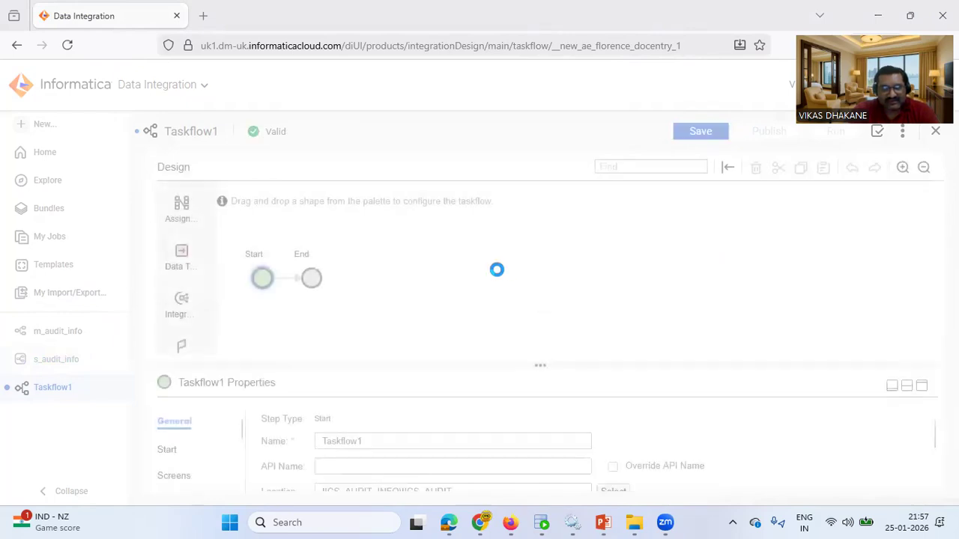
Enlarge the properties area, name the taskflow tf_audit_info, save it and display the saved taskflow.
drag(544, 372, 543, 322)
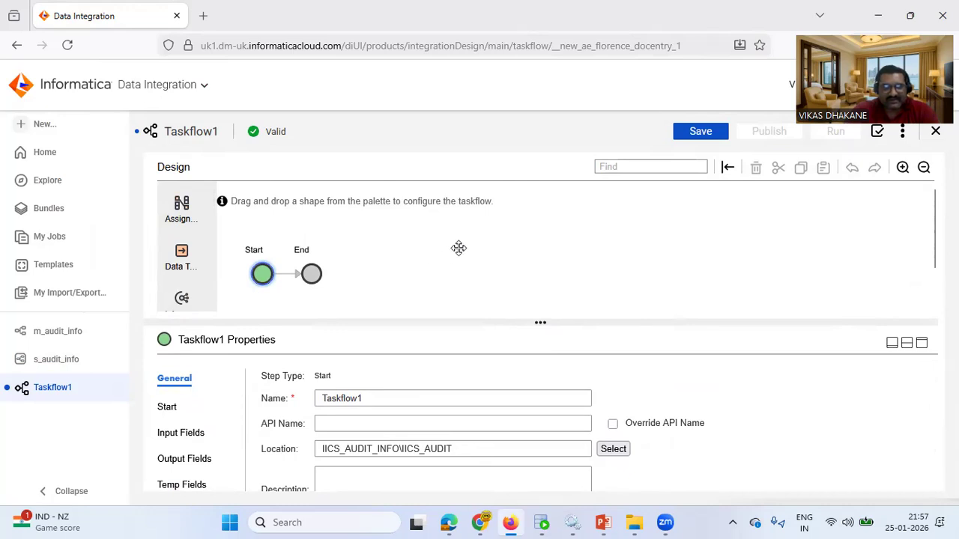
double_click(363, 395)
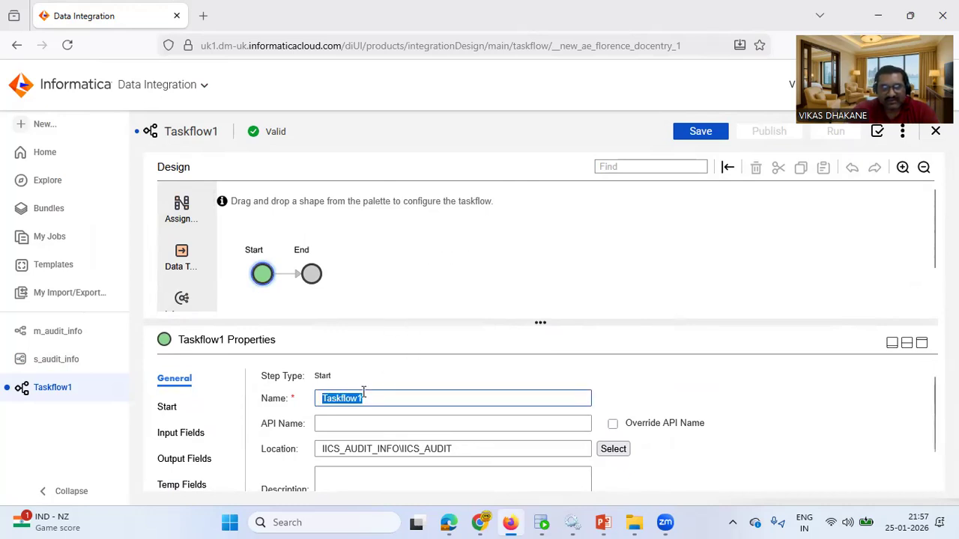
text(tf)
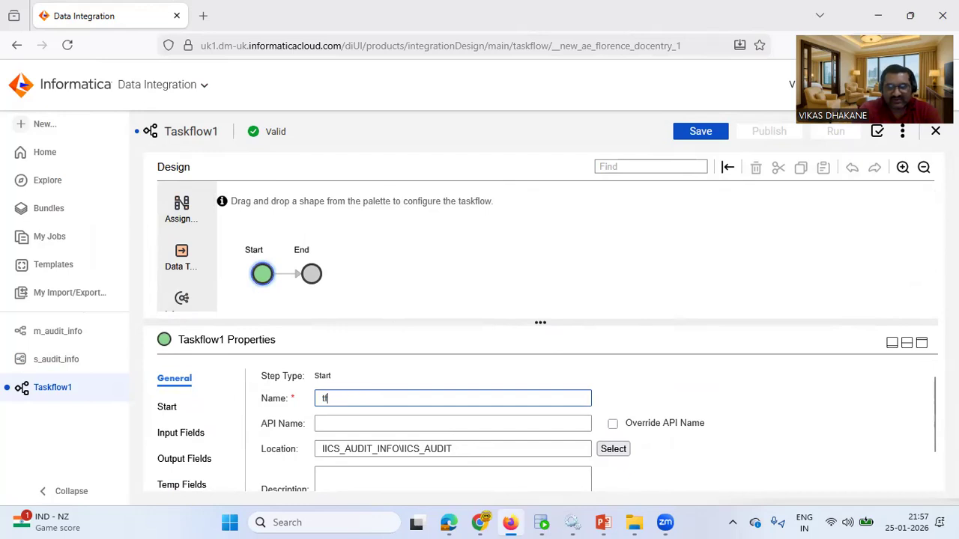
text(_a)
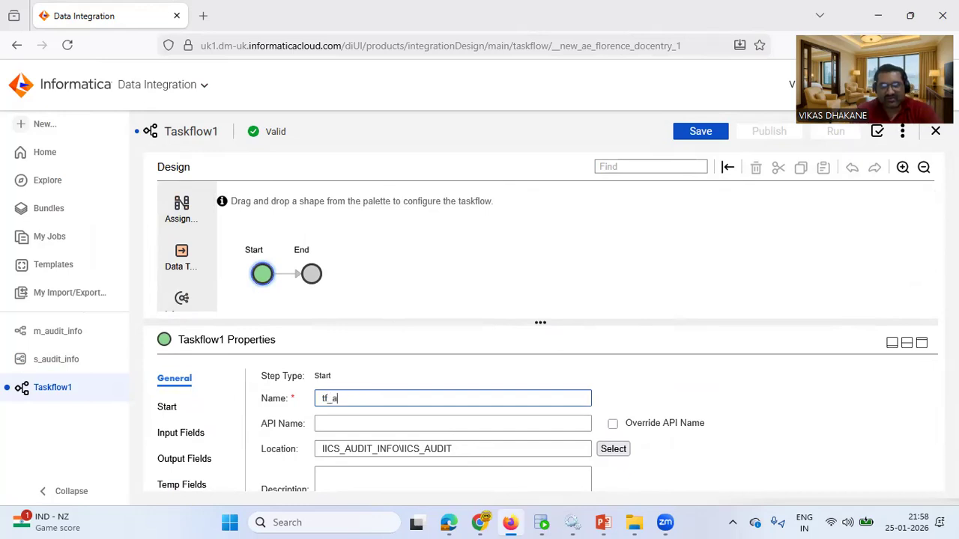
text(udit_info)
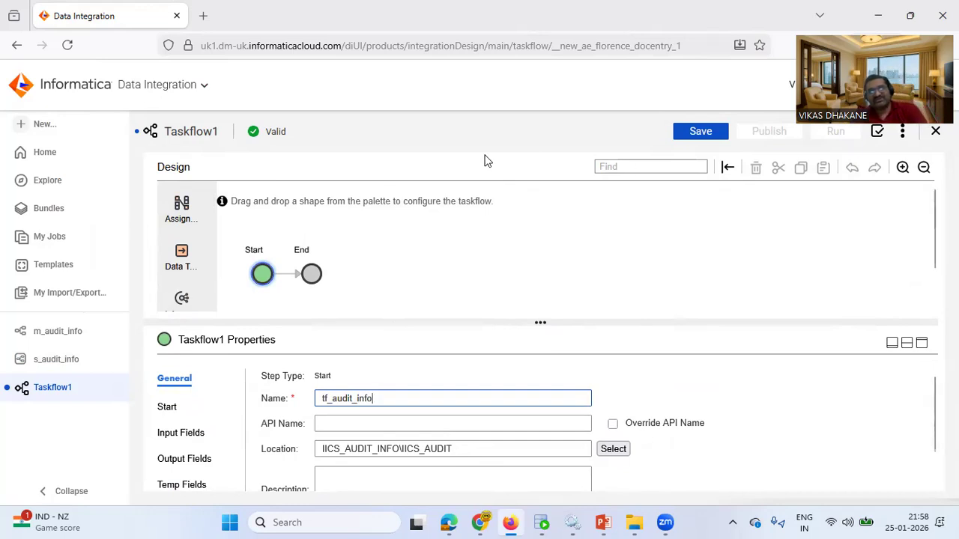
click(682, 135)
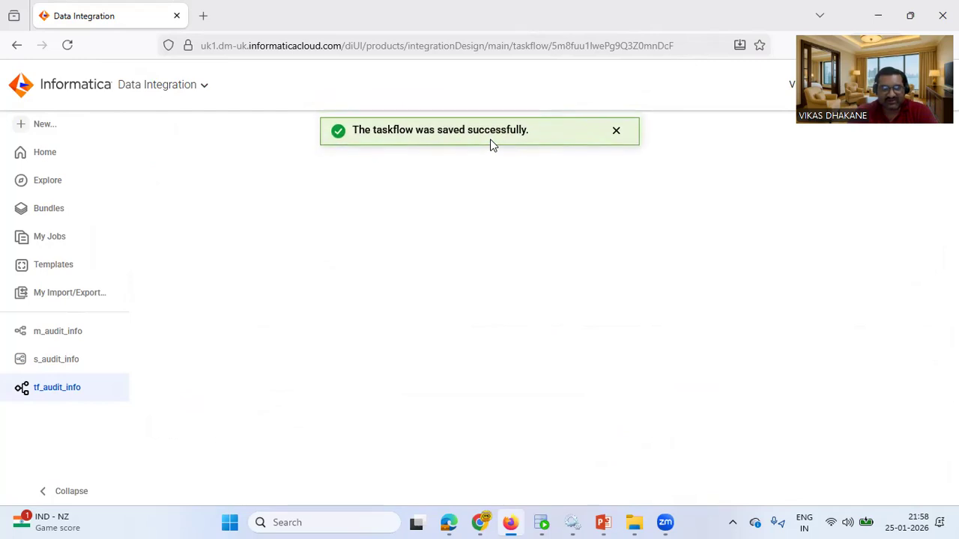
click(615, 133)
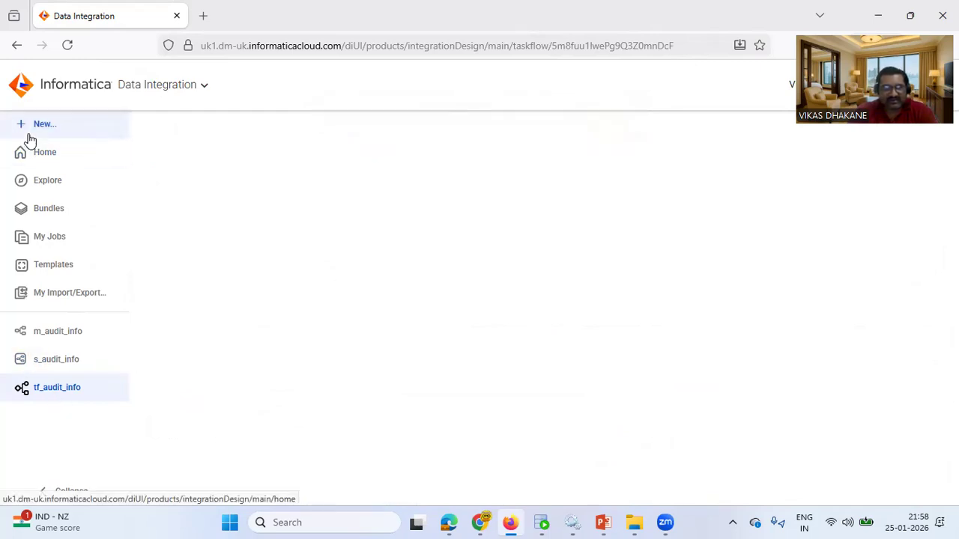
click(53, 388)
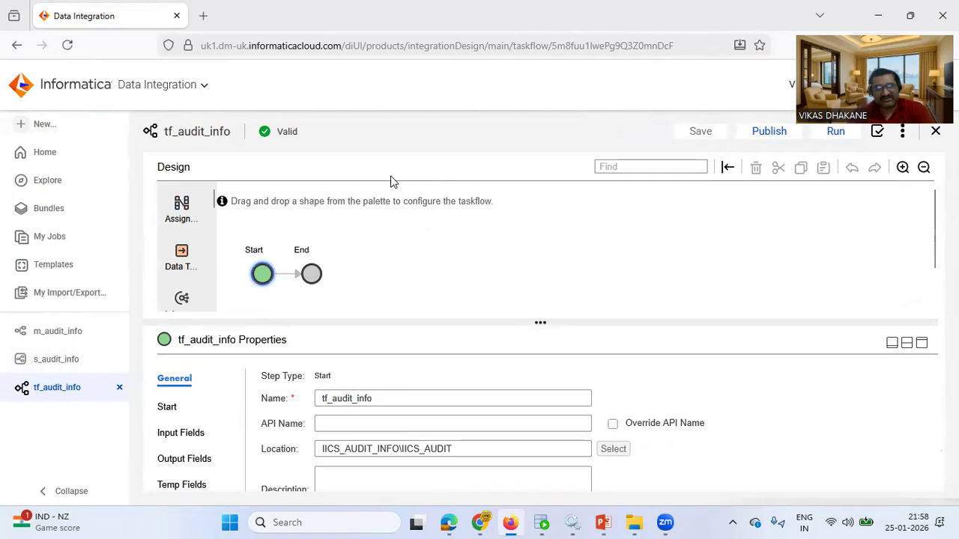
Return to the m_audit_info mapping and move the SRC_DUMMY source slightly closer to the Expression_AUDIT_PARAM transformation.
click(48, 331)
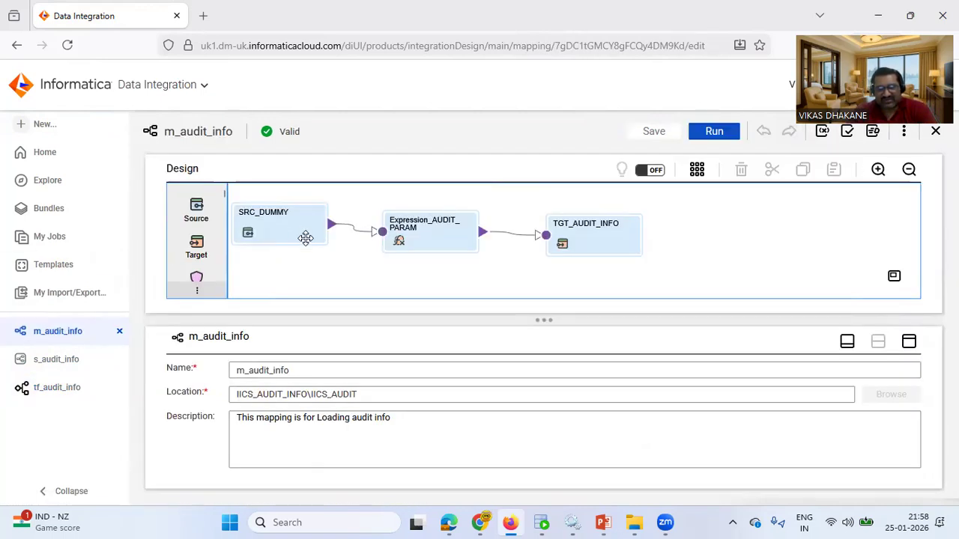
drag(302, 237, 316, 246)
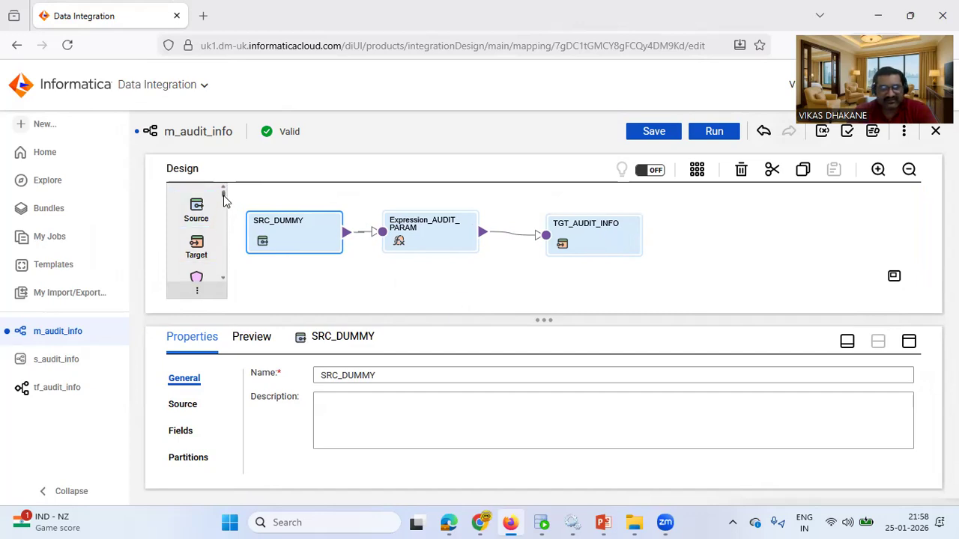
mouse_move(223, 196)
mouse_down()
mouse_move(229, 269)
mouse_move(222, 192)
mouse_up()
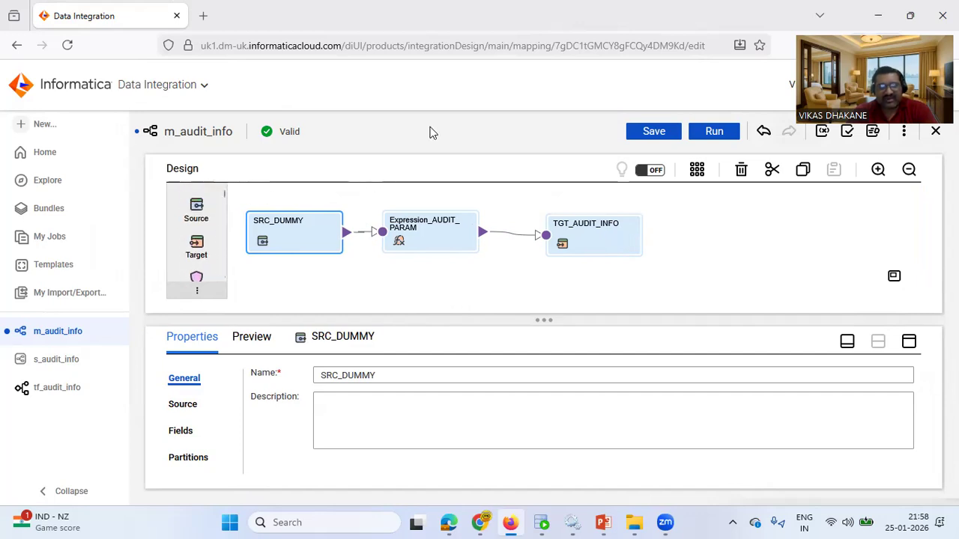
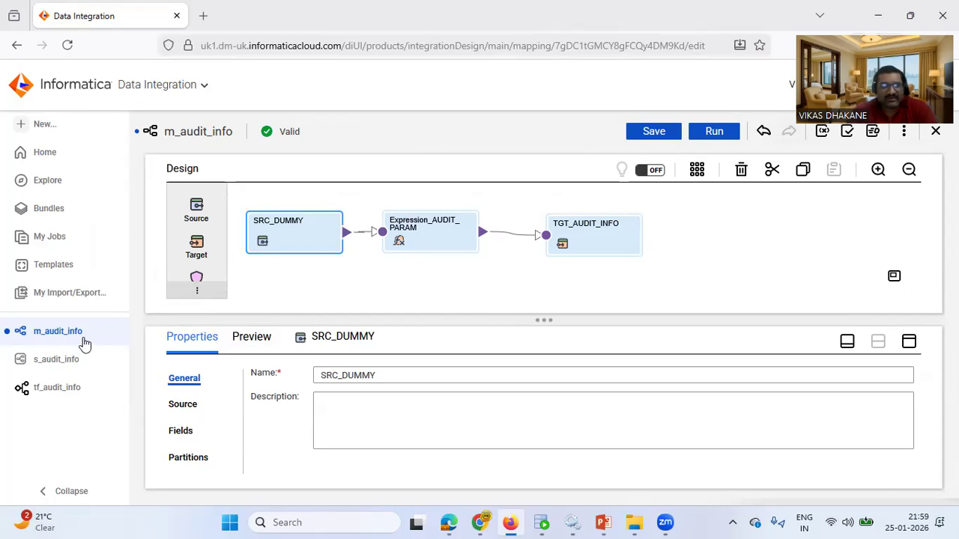
Save the m_audit_info mapping and look through the runtime options of the s_audit_info mapping task.
click(650, 136)
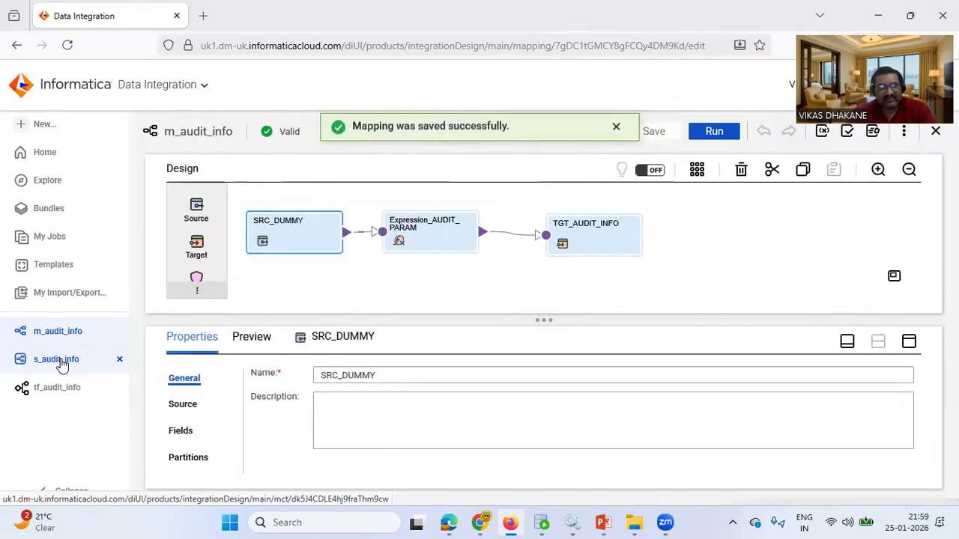
click(56, 359)
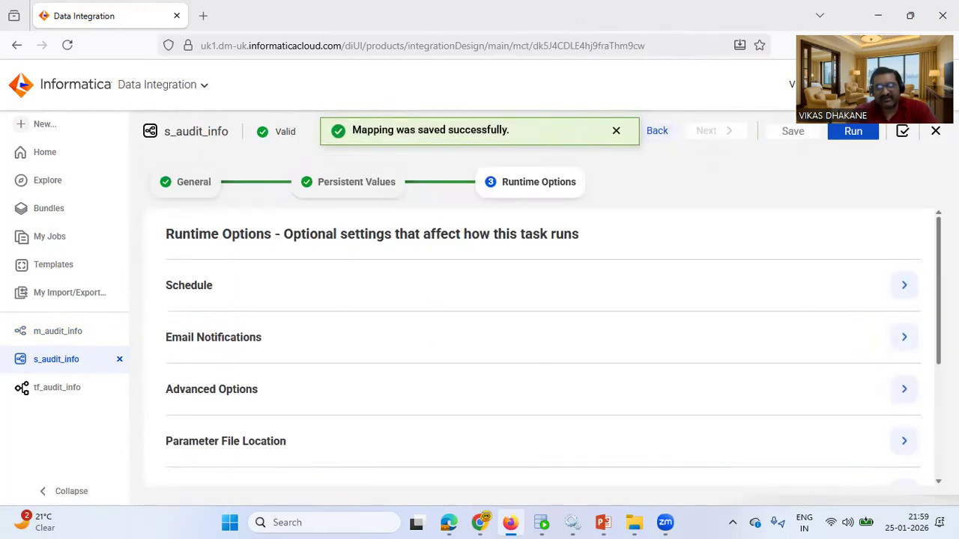
scroll(543, 345, down, 3)
scroll(924, 255, up, 3)
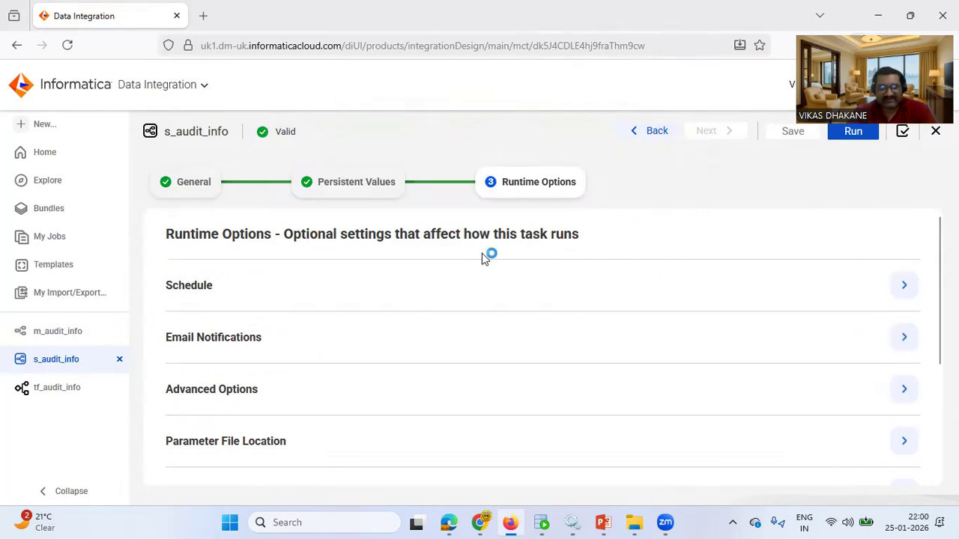
Return to the tf_audit_info taskflow and insert an Assignment step followed by a Data Task step between Start and End.
click(46, 391)
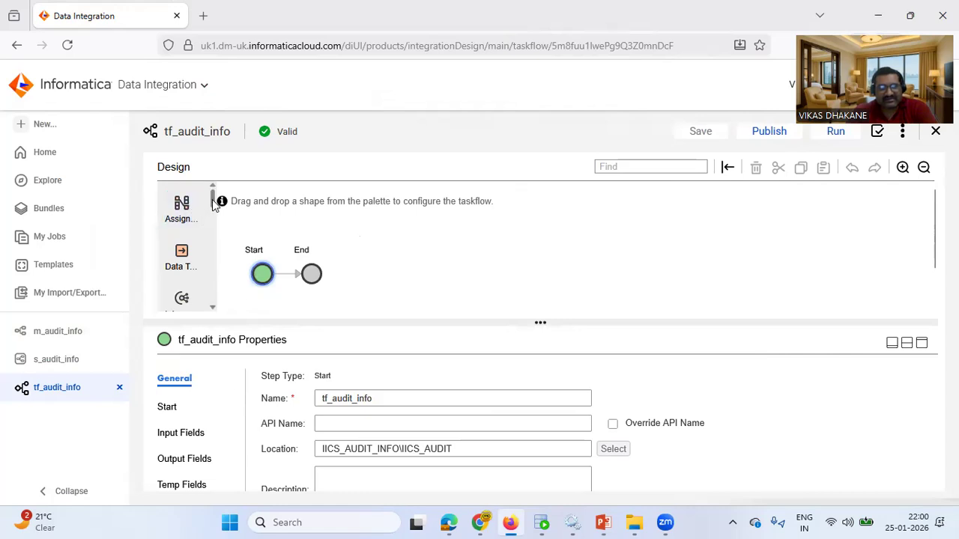
mouse_move(213, 198)
mouse_down()
mouse_move(214, 232)
mouse_move(214, 197)
mouse_up()
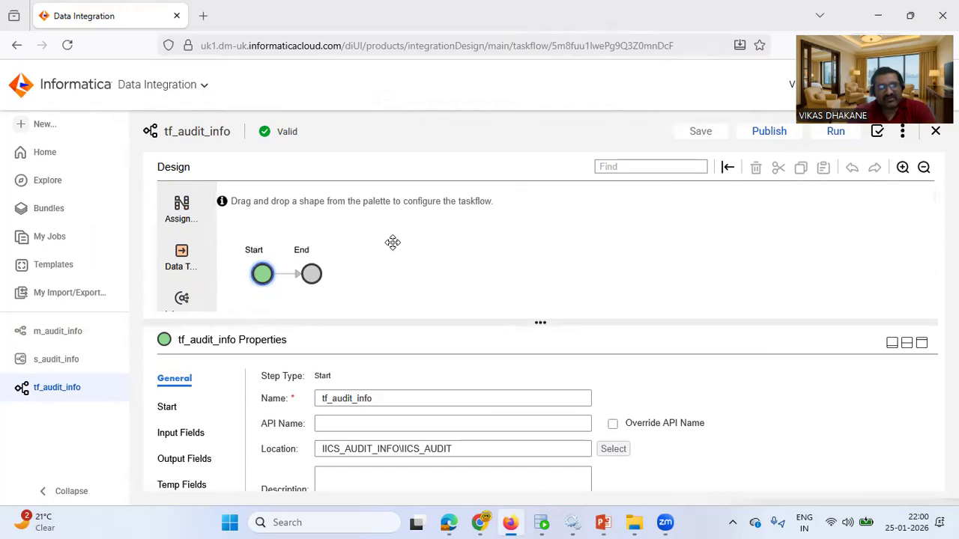
drag(188, 217, 289, 269)
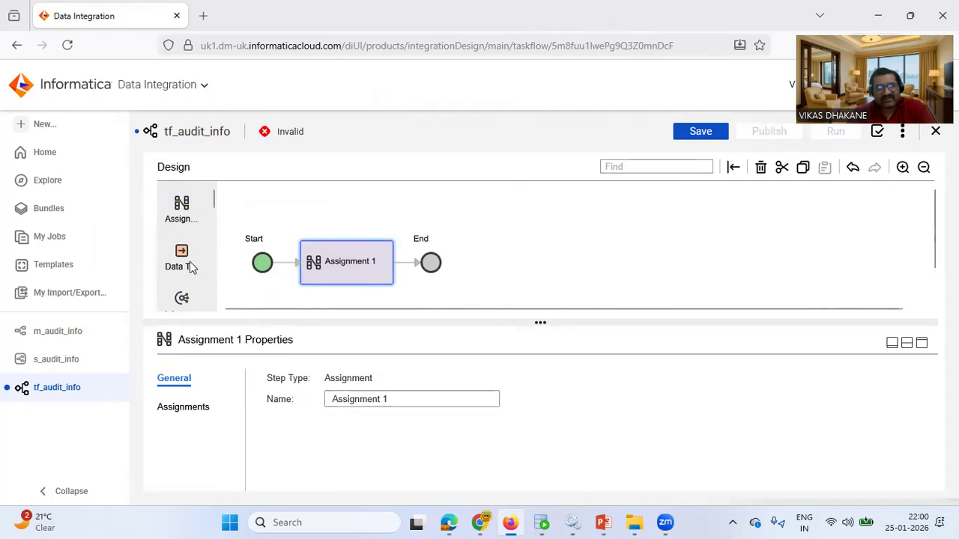
drag(231, 265, 397, 259)
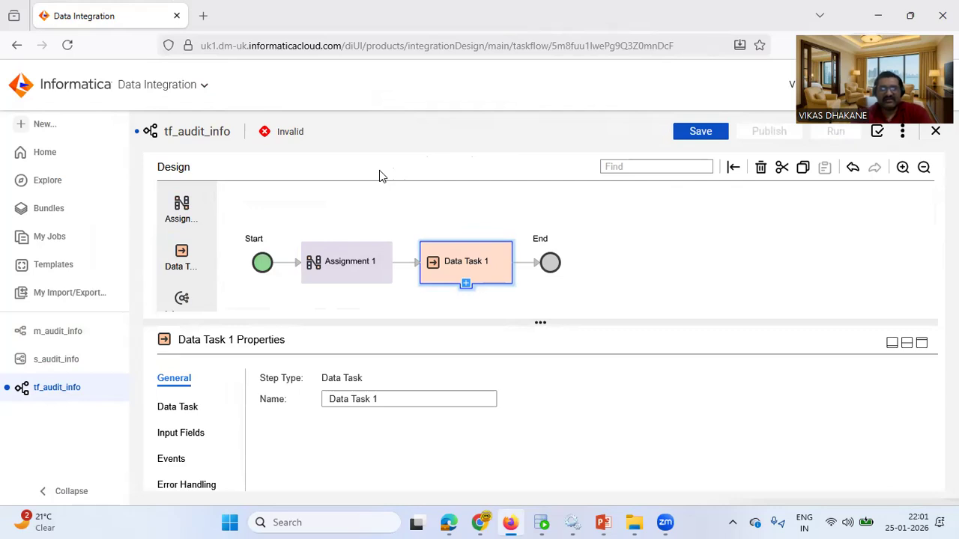
click(361, 262)
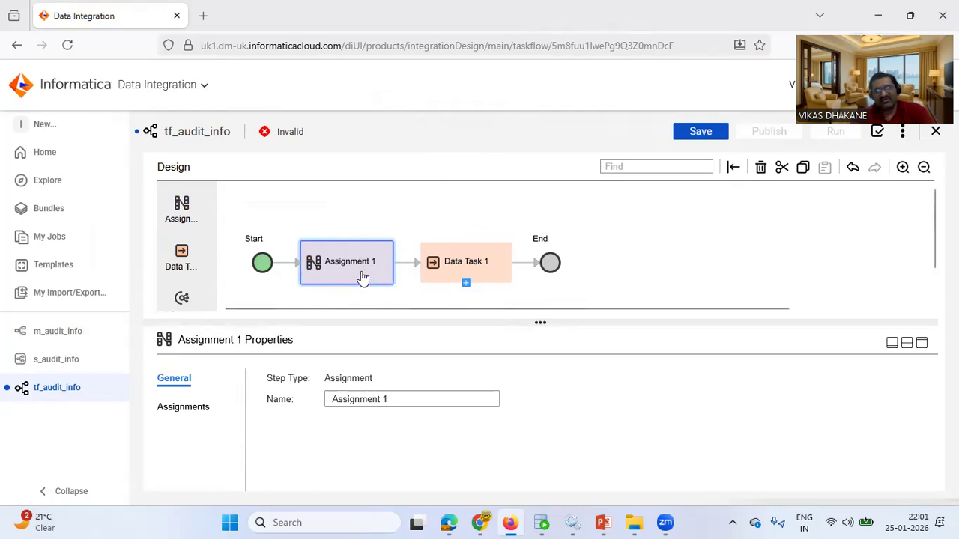
click(478, 274)
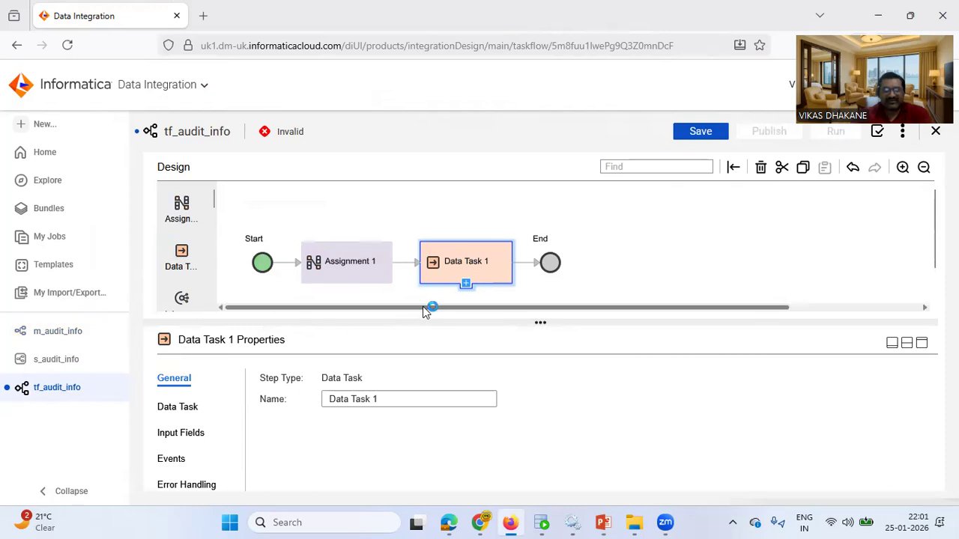
click(358, 274)
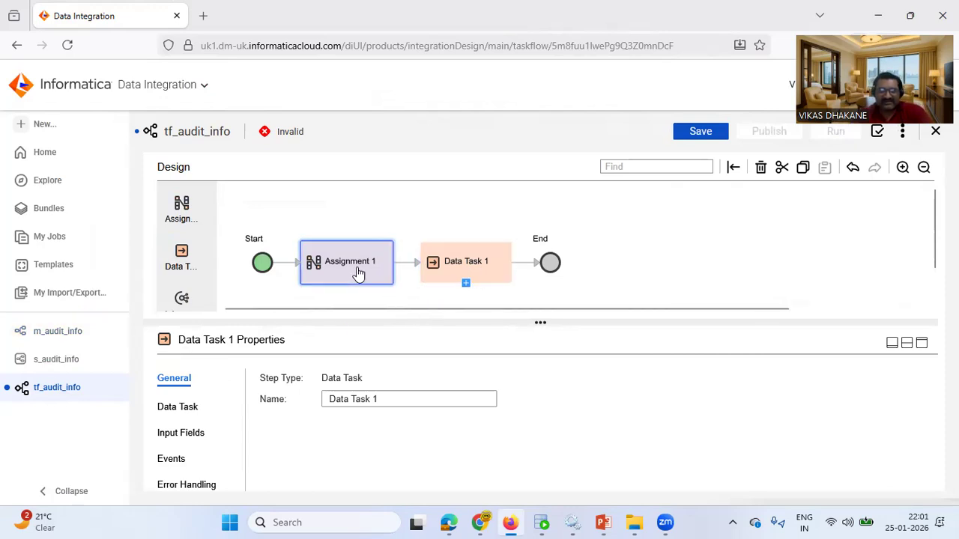
click(479, 265)
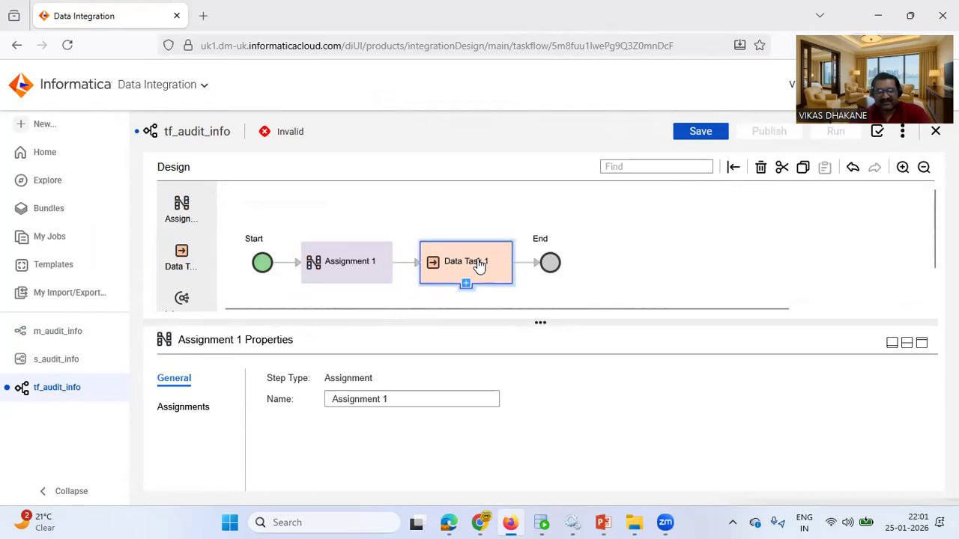
Rename the Assignment step in the taskflow as Assignment_wf_param.
click(361, 275)
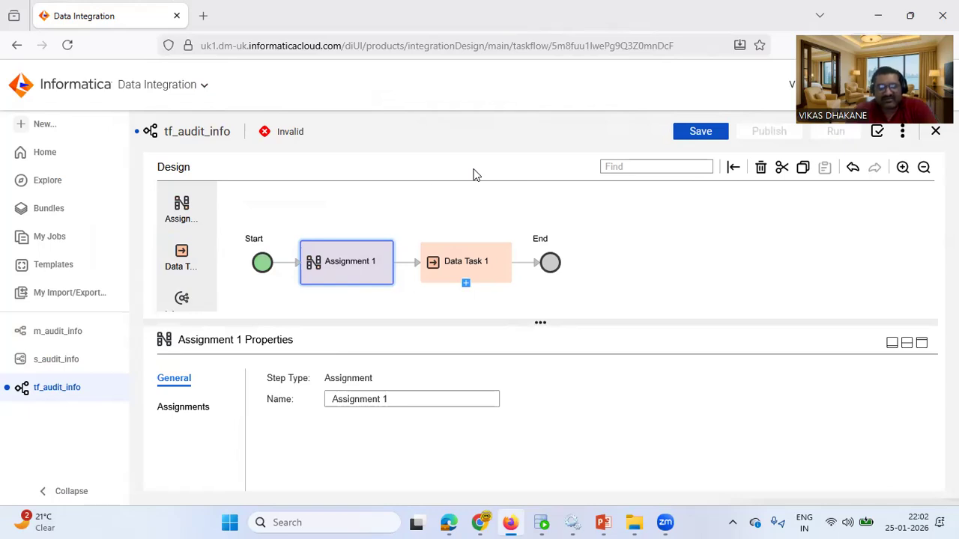
click(391, 401)
key(BackSpace)
key(BackSpace)
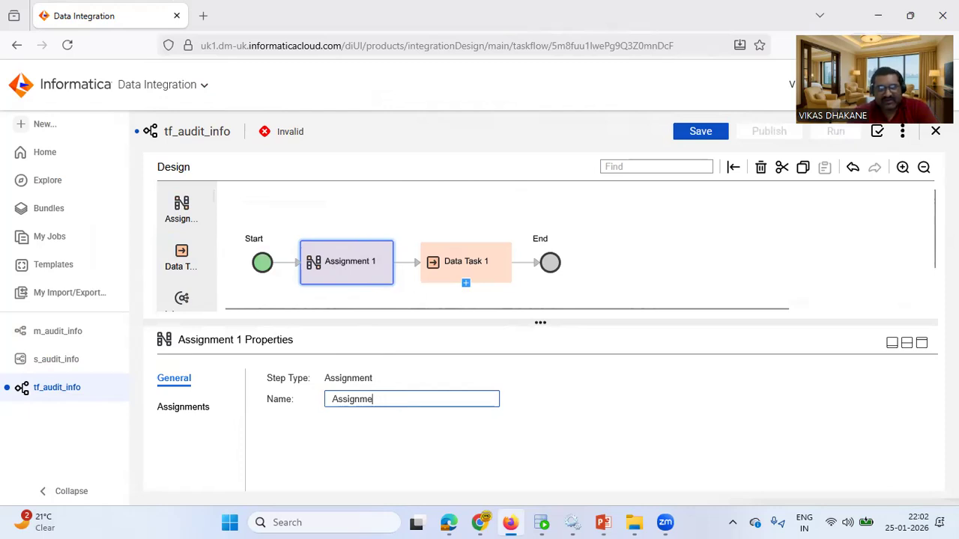
key(BackSpace)
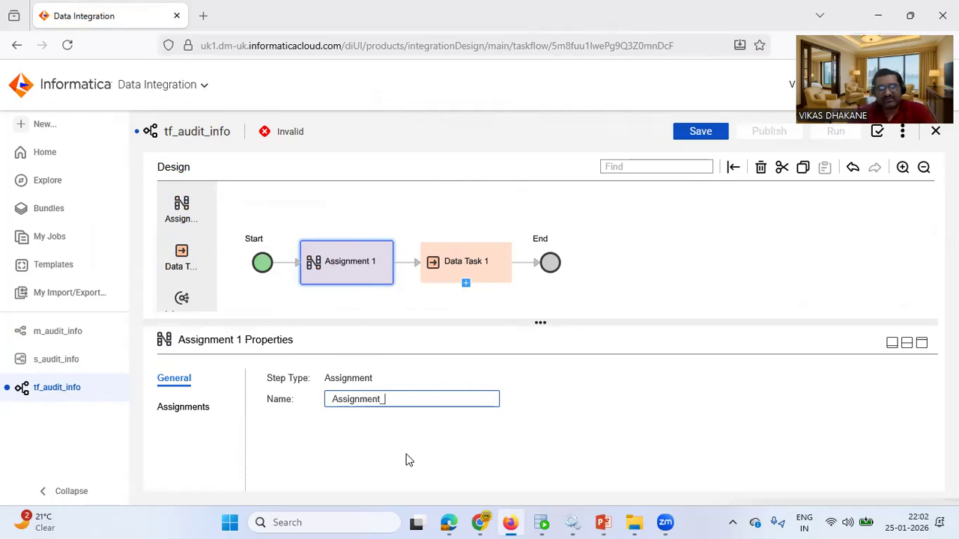
click(567, 346)
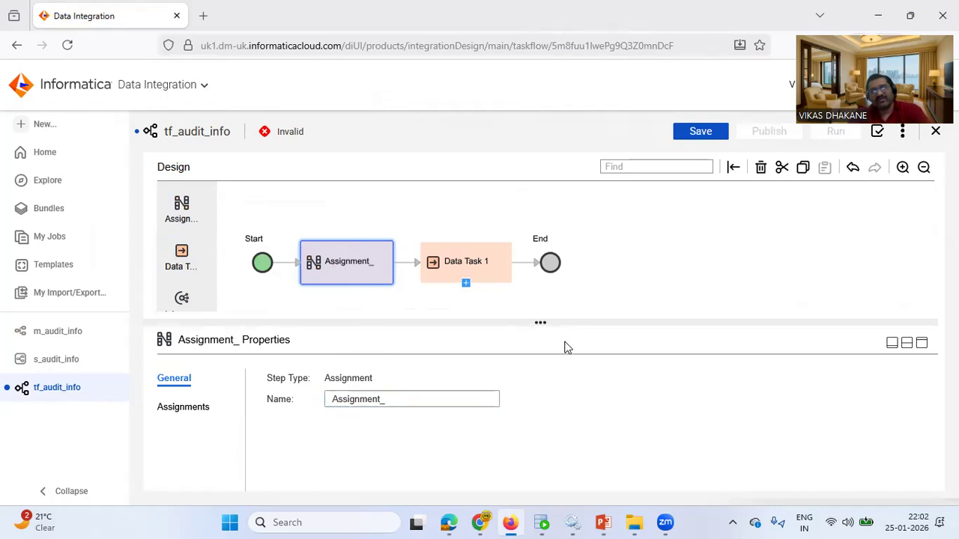
click(418, 399)
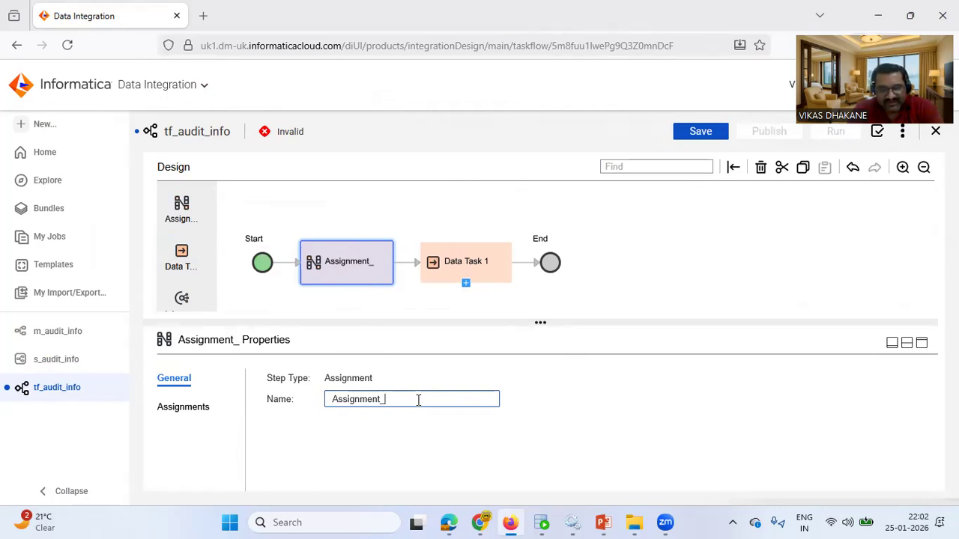
text(wf_param)
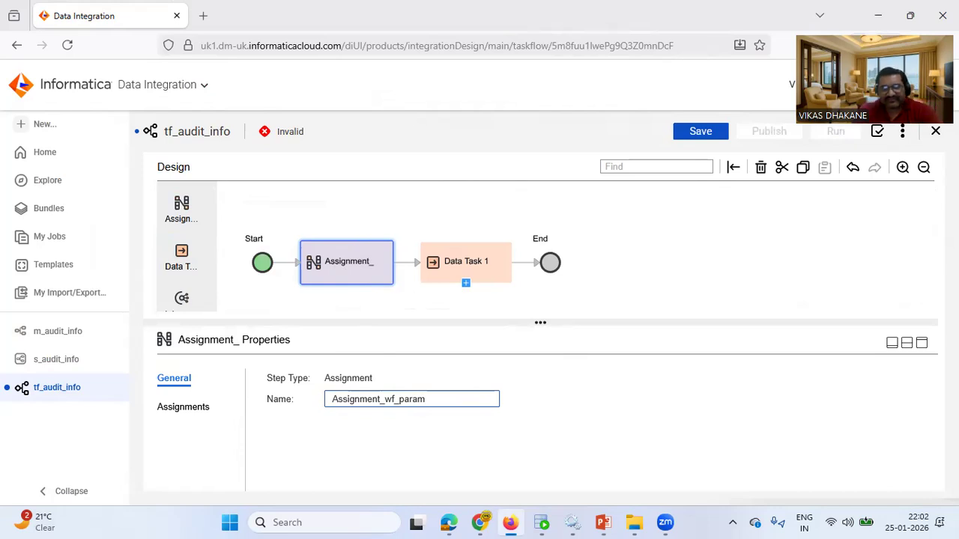
click(467, 345)
Copy the mapping task's name, search for s_audit_info among the data task assets and assign it to the taskflow's Data Task step.
click(493, 272)
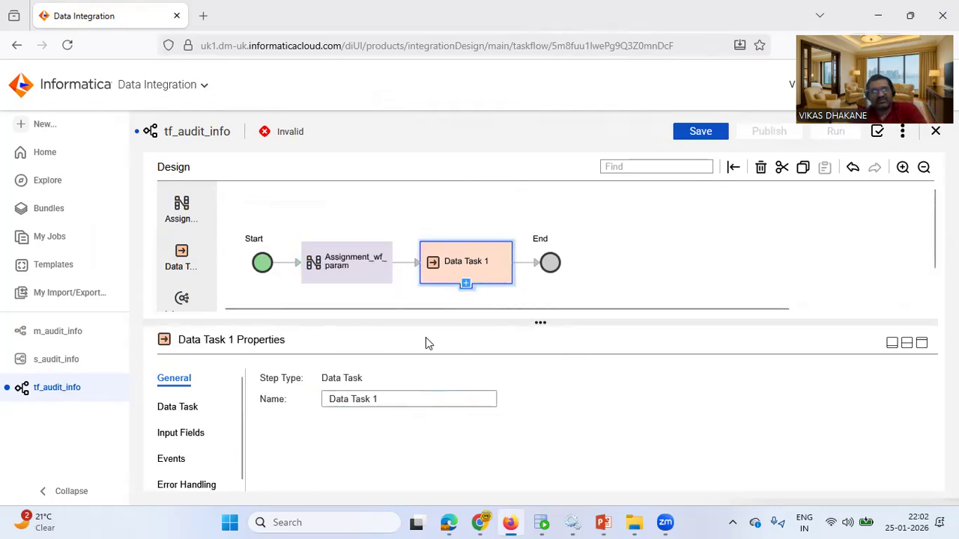
click(66, 359)
double_click(221, 132)
key(ctrl+c)
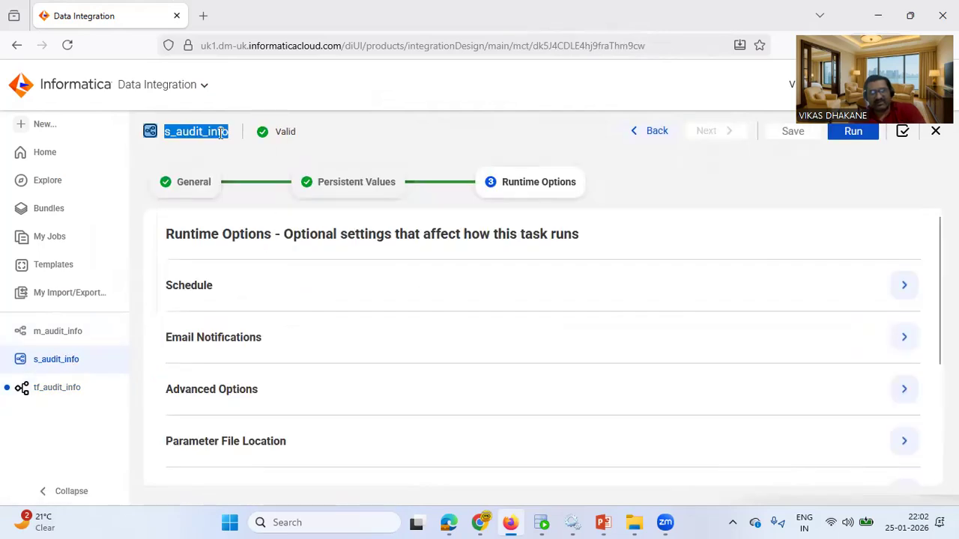
click(38, 390)
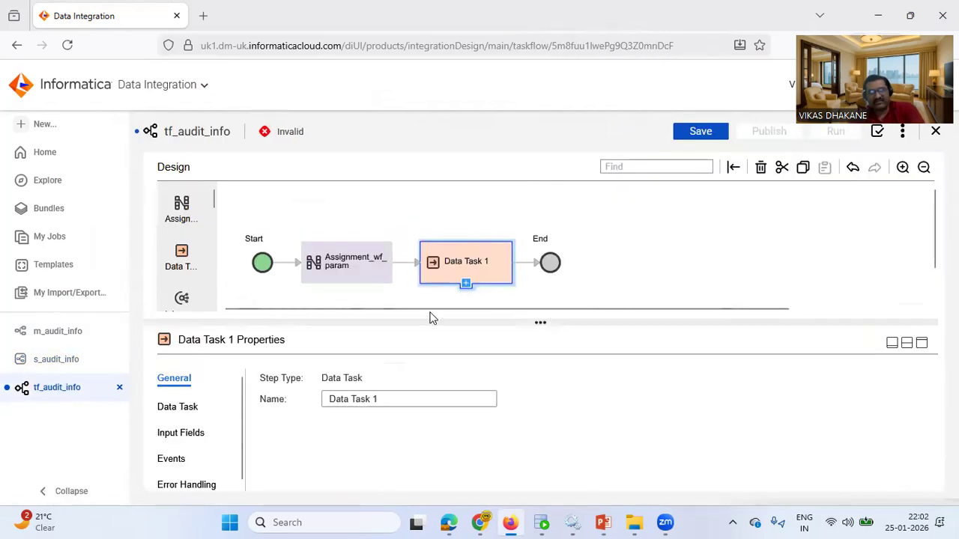
click(178, 407)
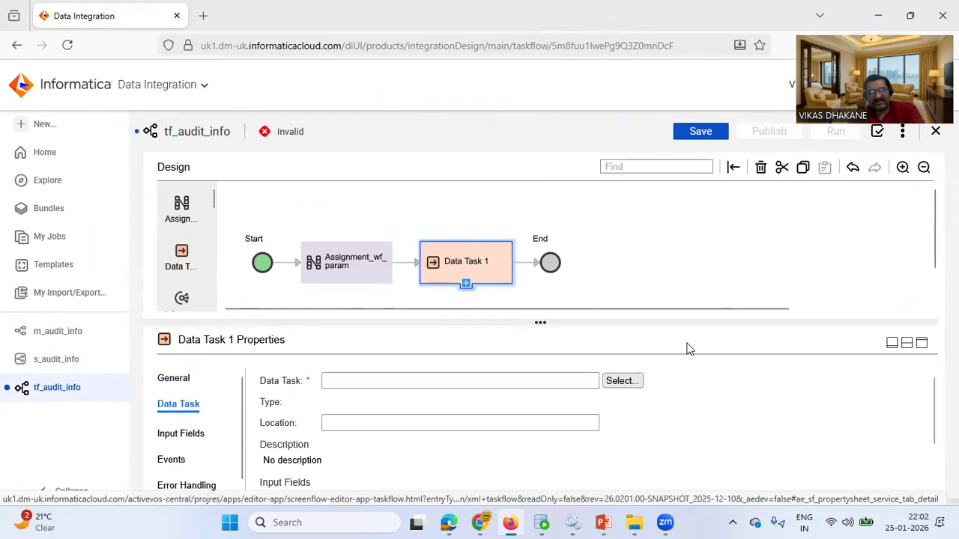
click(623, 381)
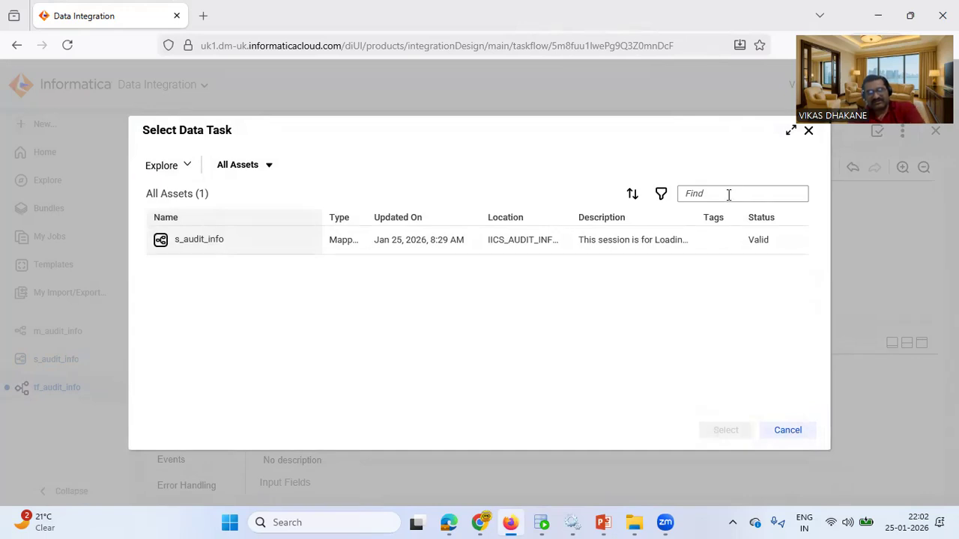
click(703, 195)
key(ctrl+v)
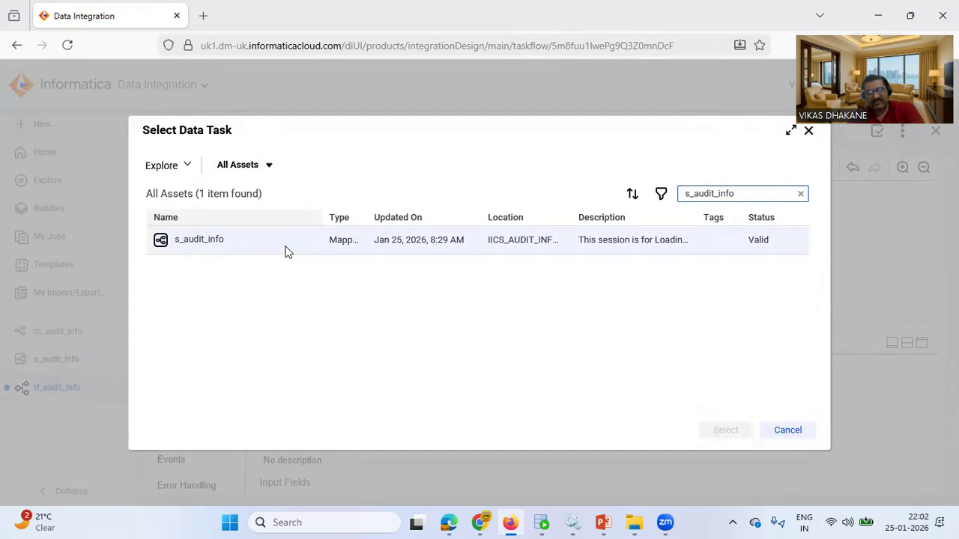
click(285, 250)
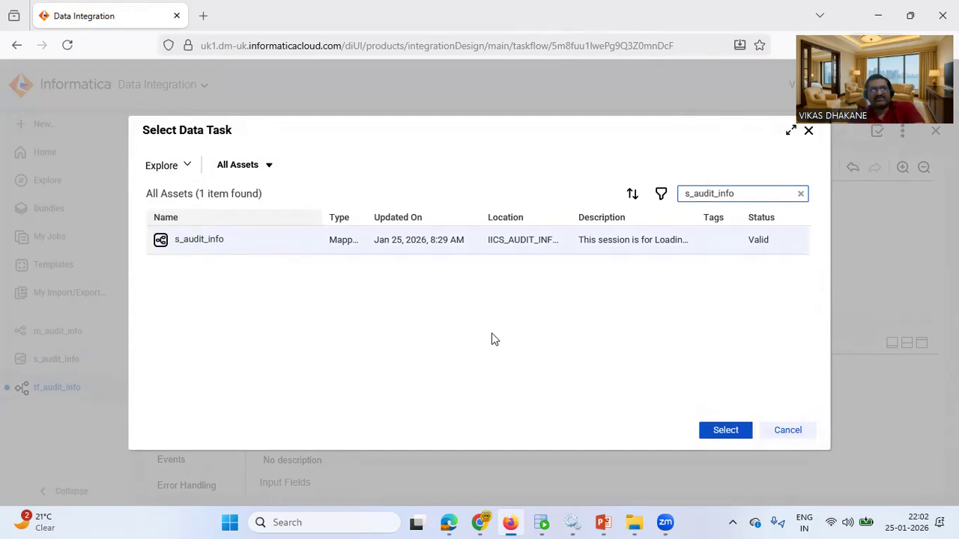
click(725, 432)
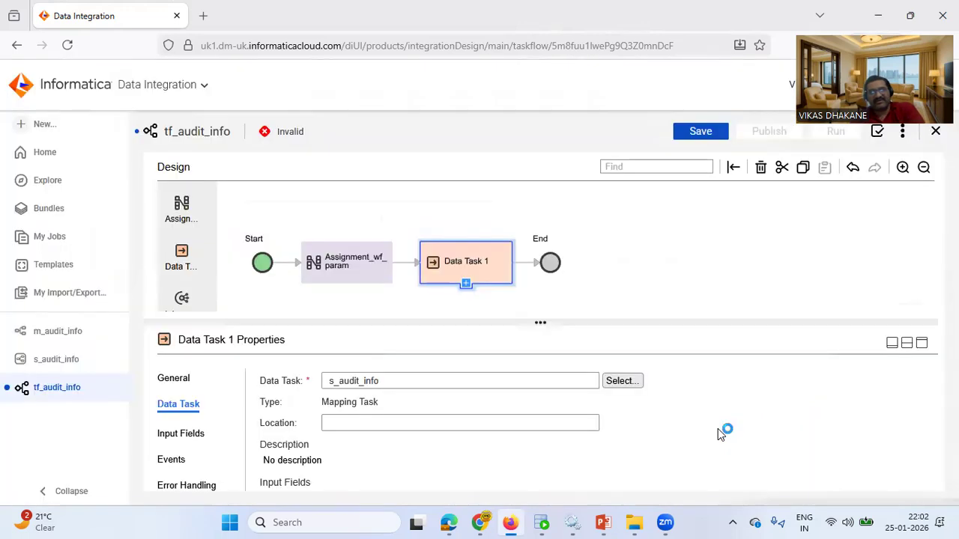
Rename the Data Task step as s_audit_info using its assigned task's name, and save the taskflow.
double_click(368, 383)
key(ctrl+c)
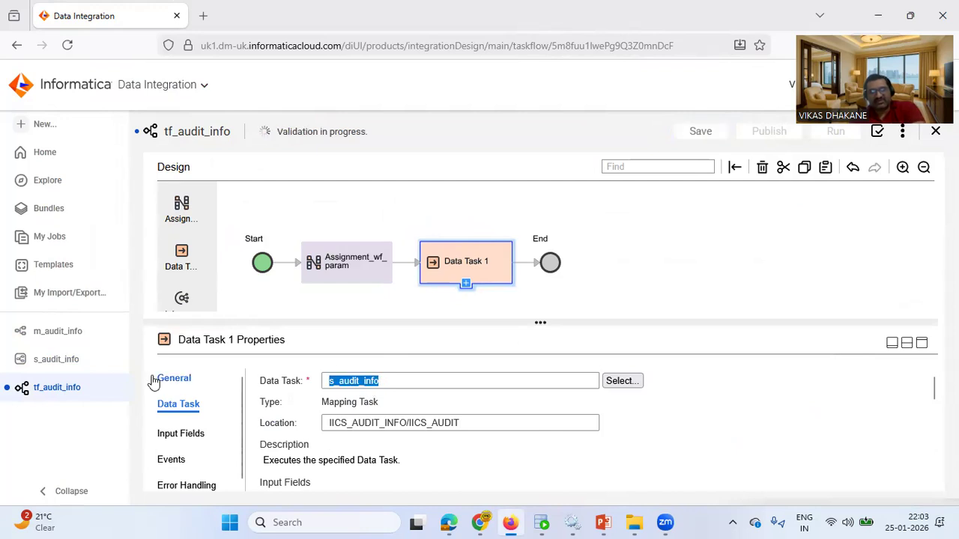
click(174, 379)
triple_click(354, 402)
key(ctrl+v)
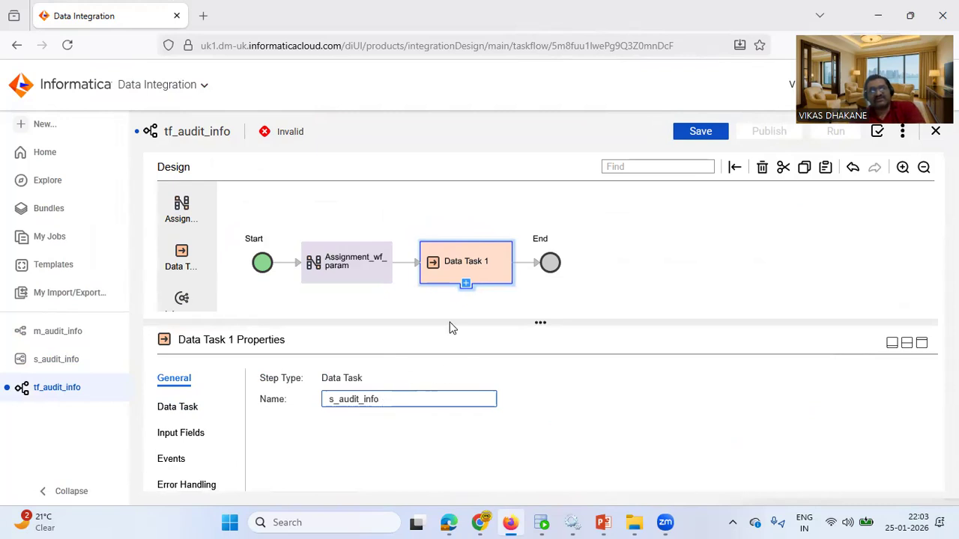
click(482, 345)
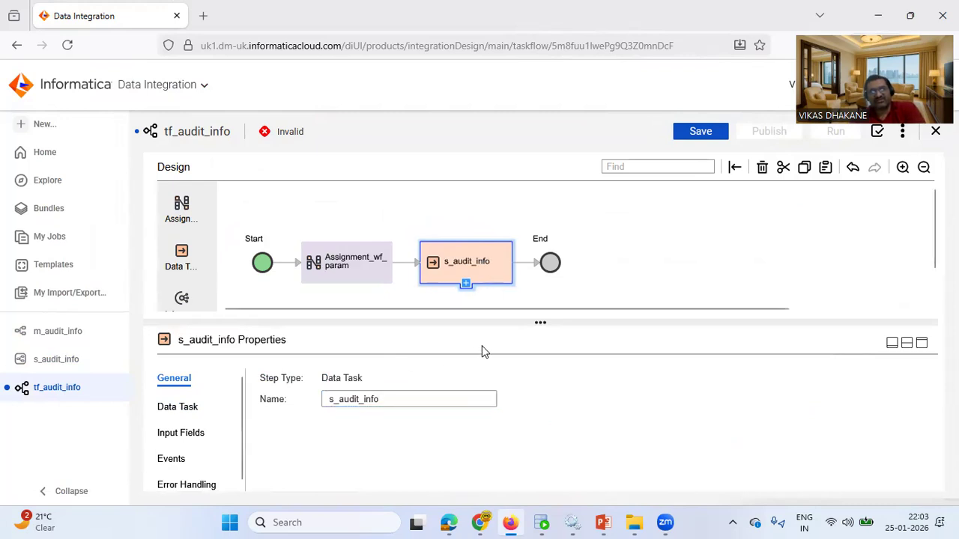
click(692, 135)
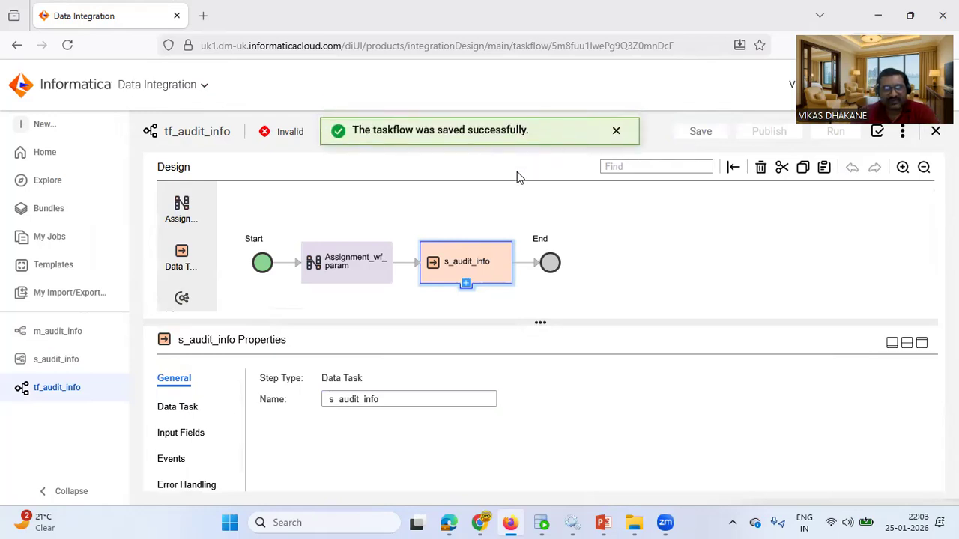
Open the assignments of the Assignment_wf_param step and examine the s_audit_info InOut parameters offered as assignable fields.
click(366, 275)
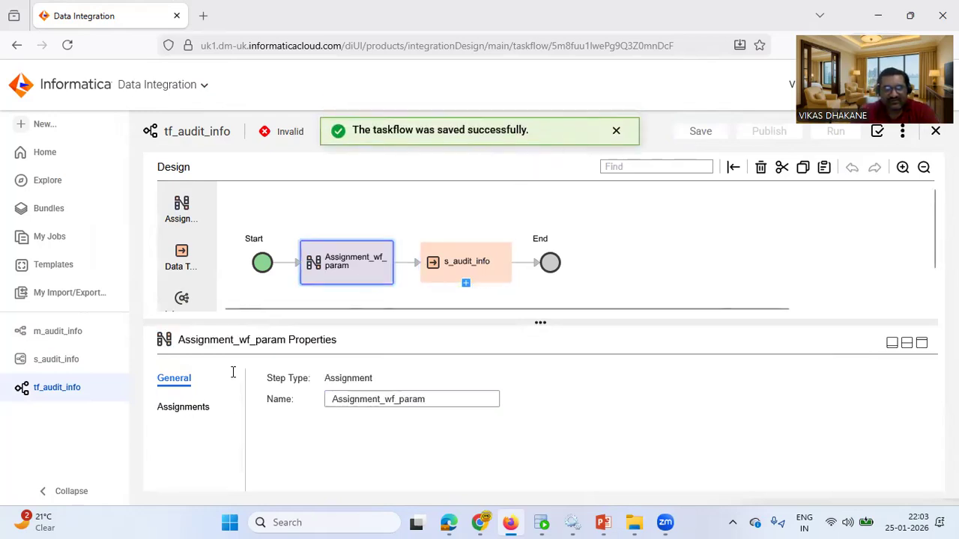
click(188, 412)
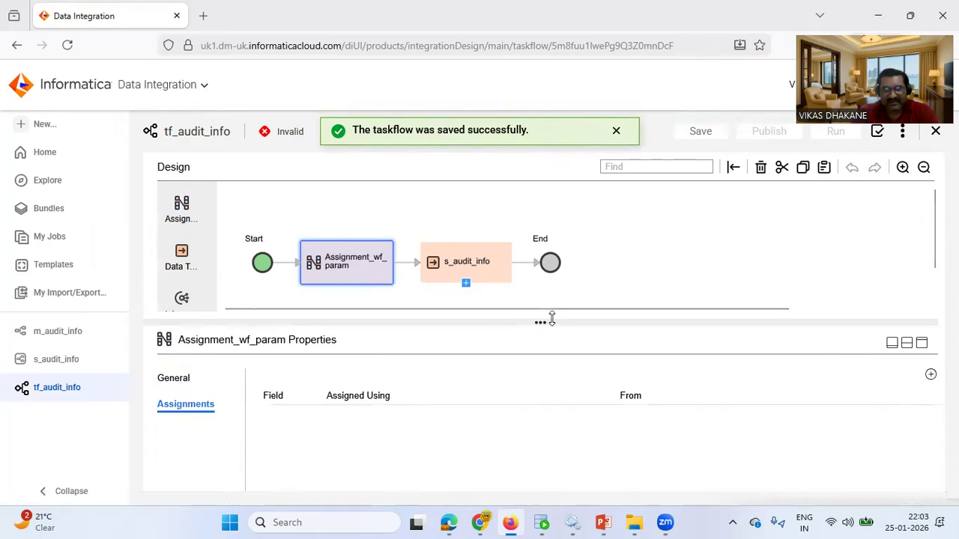
drag(542, 324, 542, 307)
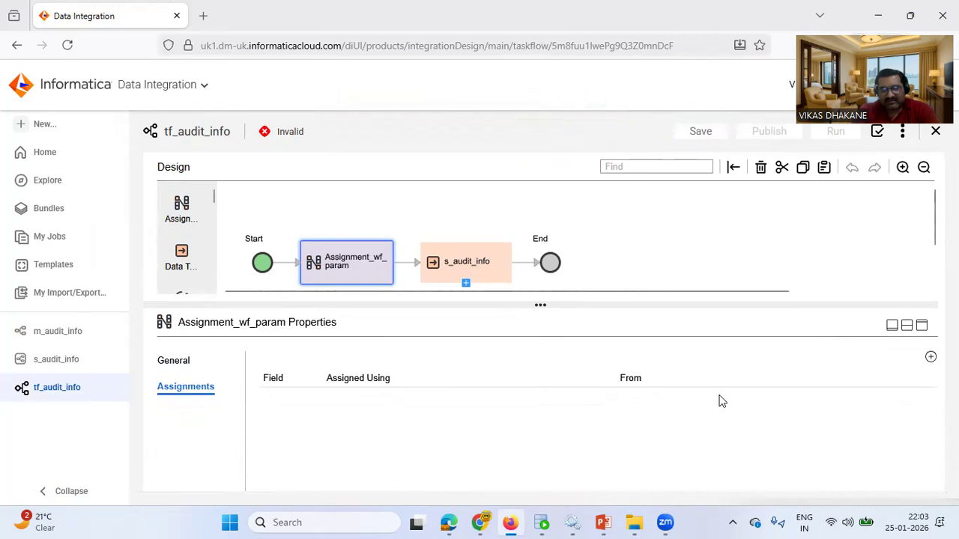
click(930, 358)
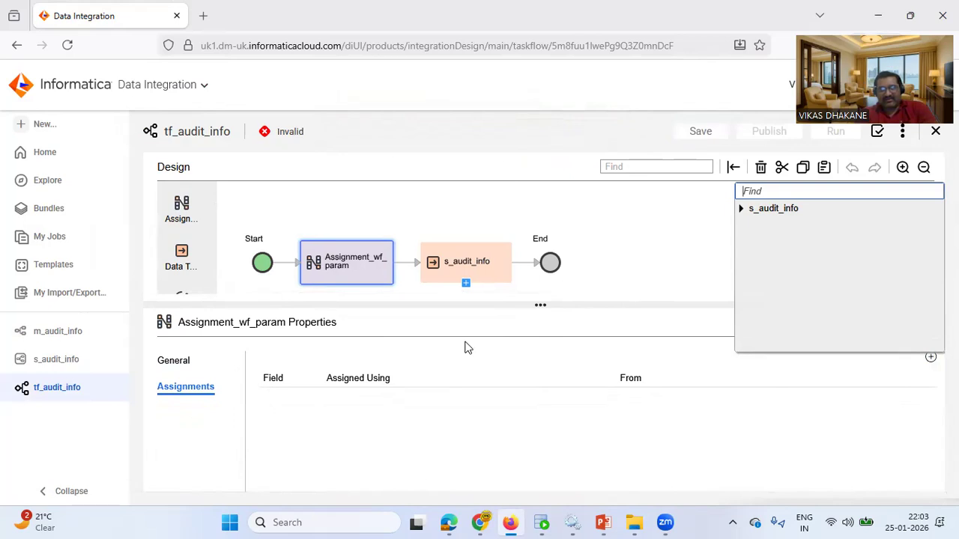
click(741, 208)
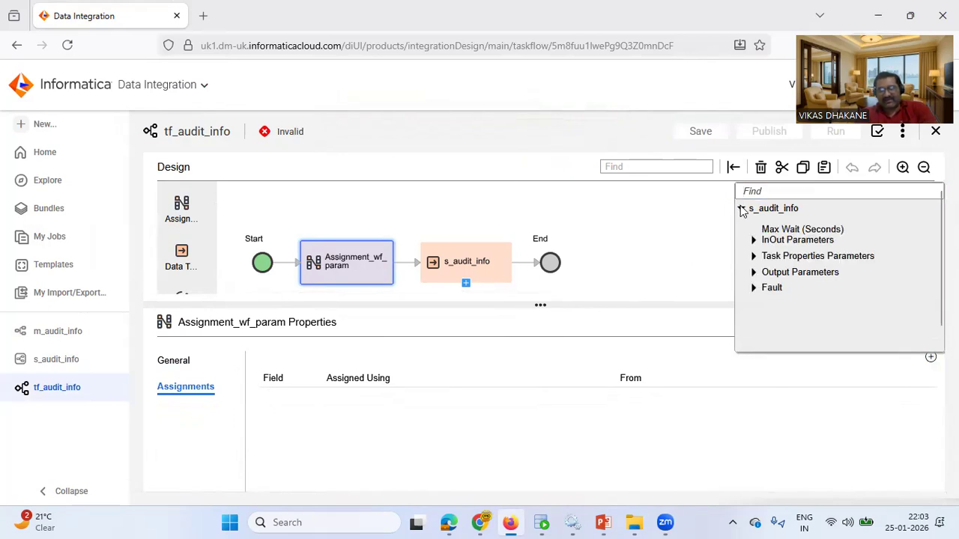
click(754, 239)
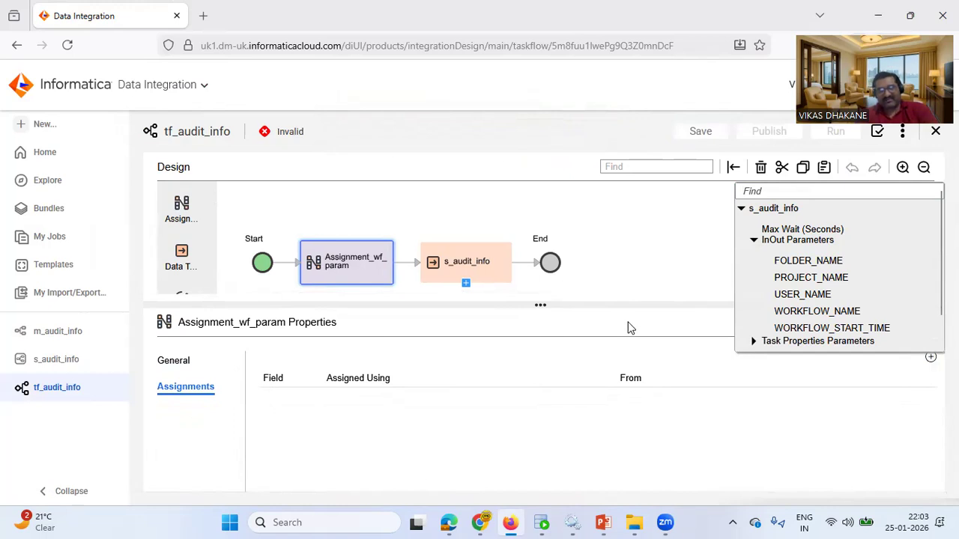
click(448, 326)
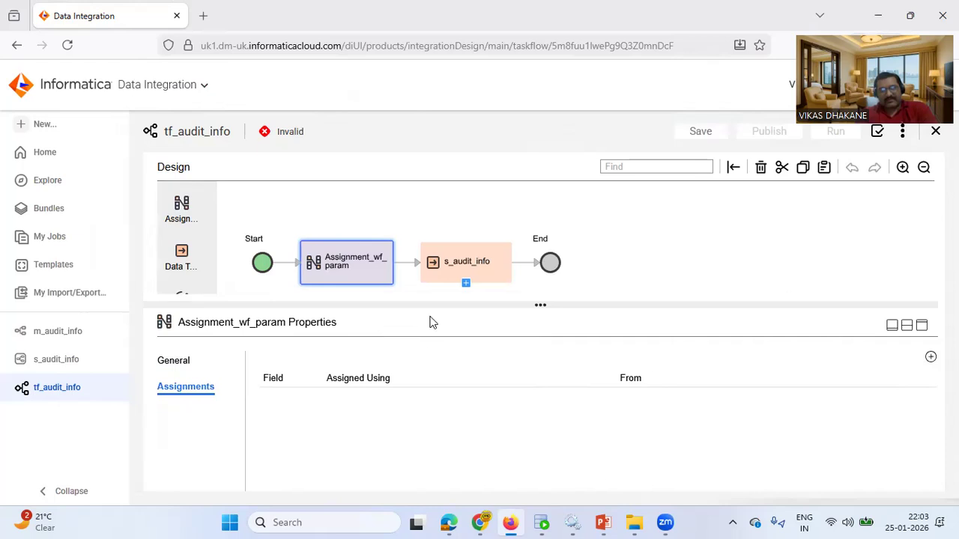
Recheck the field picker for a new assignment to see which sources are offered at its top level.
click(931, 359)
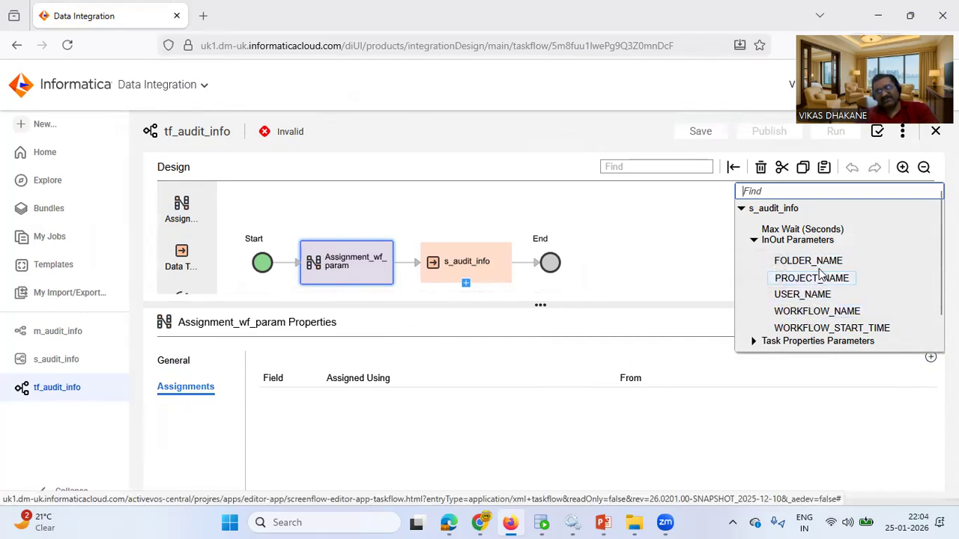
click(741, 209)
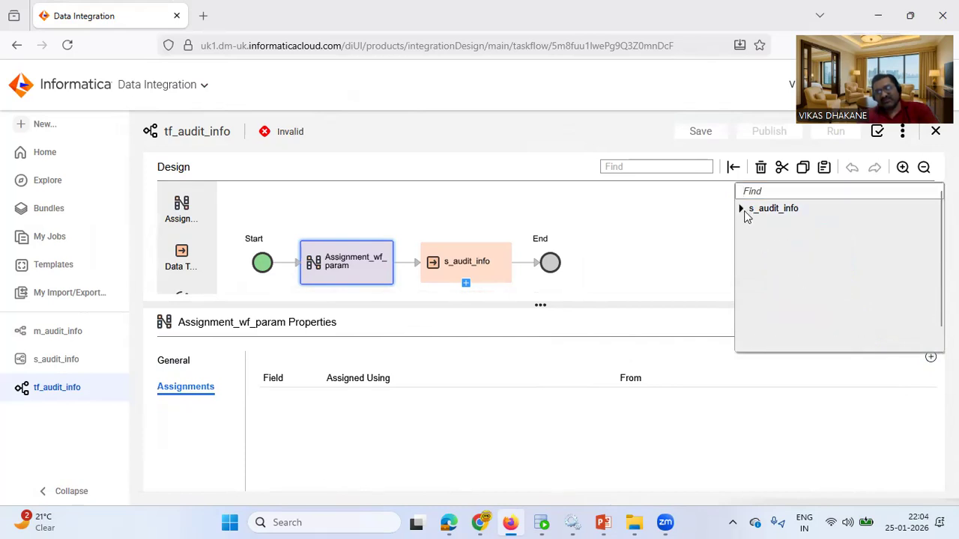
click(742, 209)
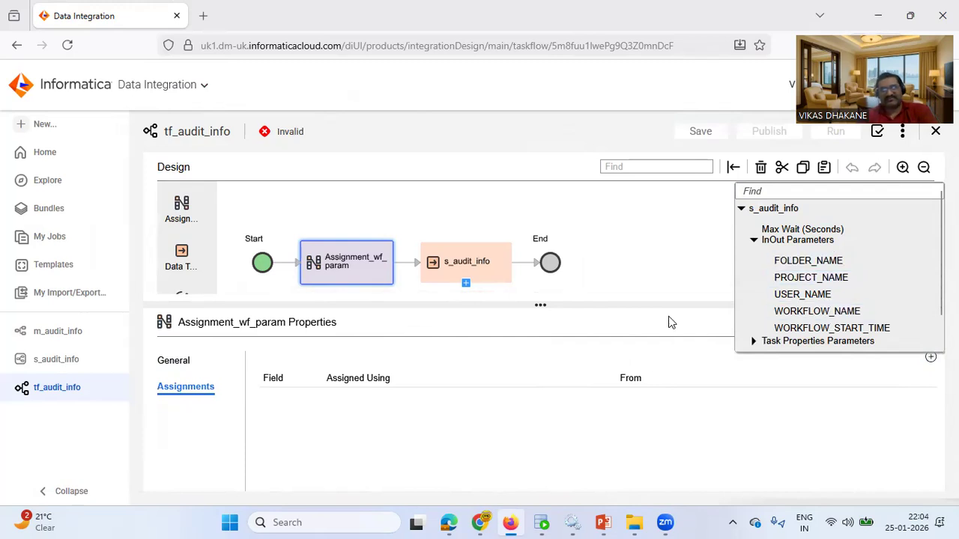
click(648, 318)
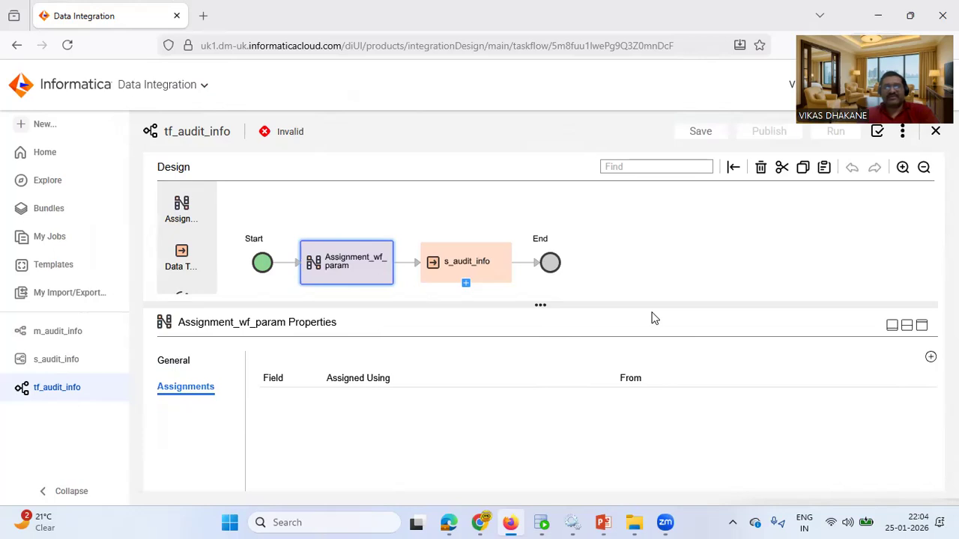
click(931, 357)
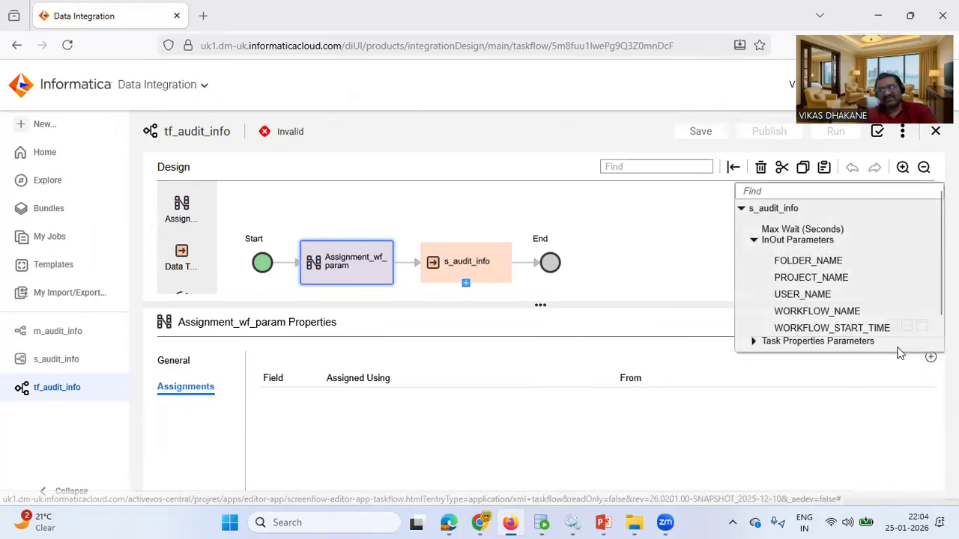
click(693, 360)
click(930, 360)
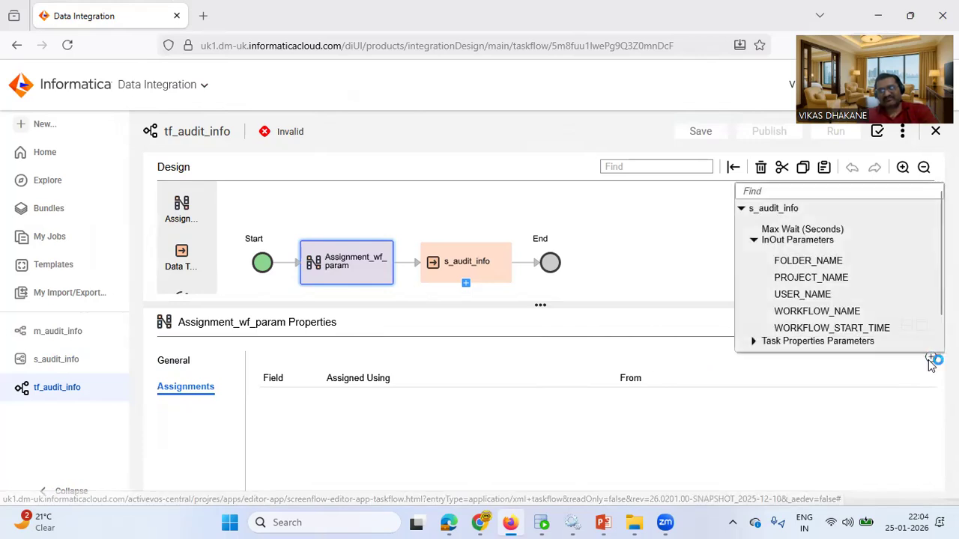
click(667, 346)
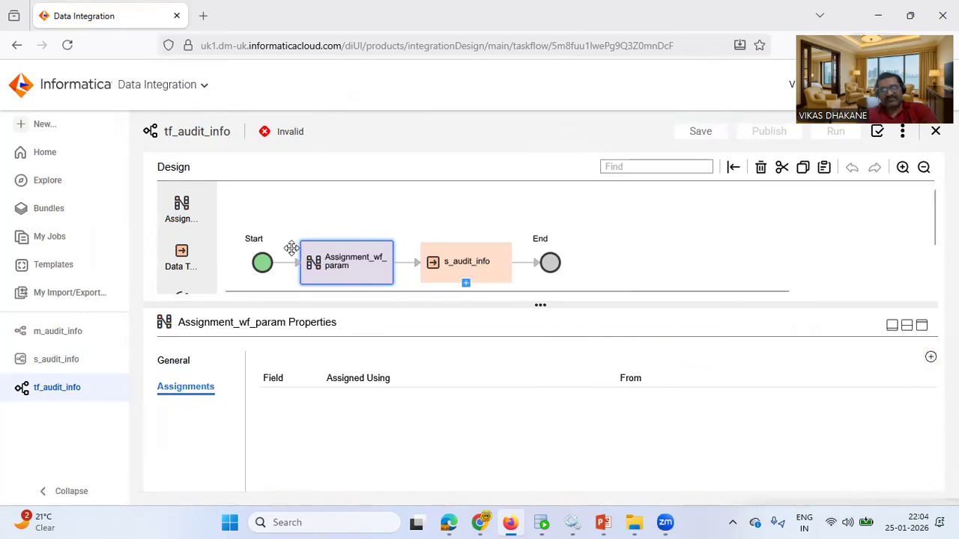
Open the properties of the taskflow's Start step.
click(266, 266)
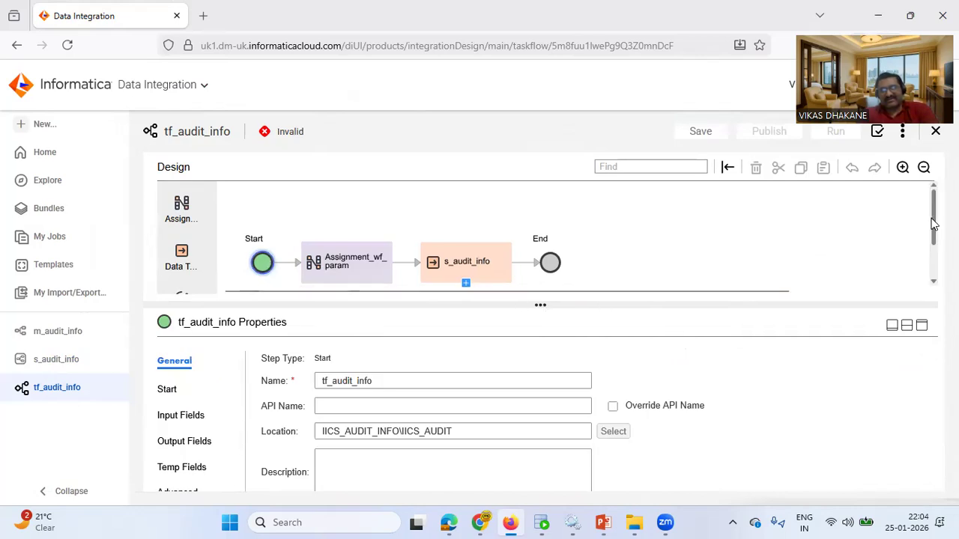
Add five new temp fields to the tf_audit_info taskflow's Start step properties.
scroll(933, 222, down, 2)
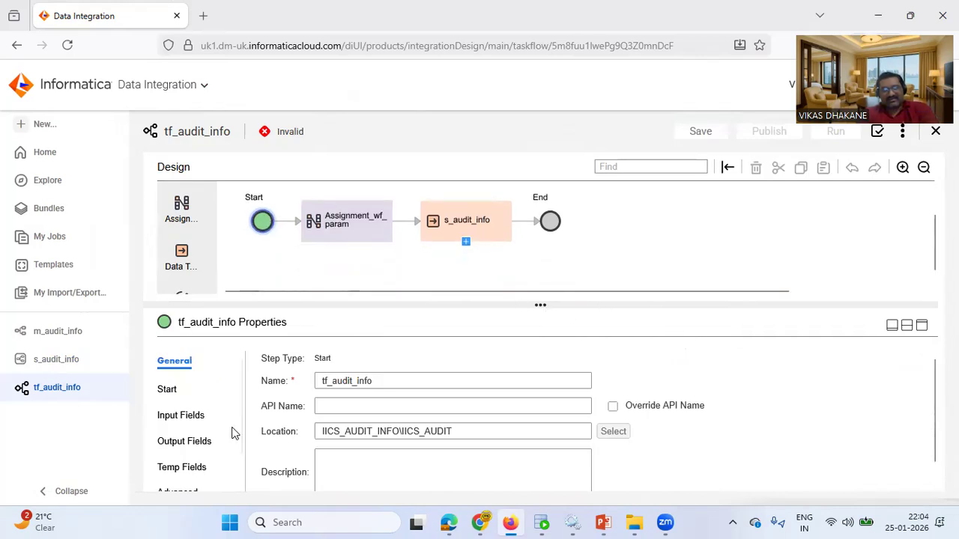
click(187, 467)
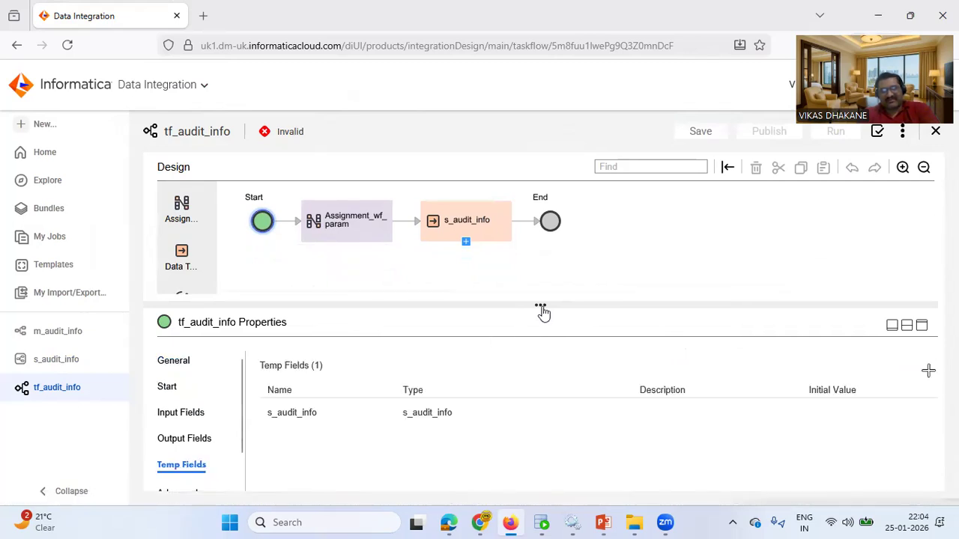
drag(542, 309, 539, 283)
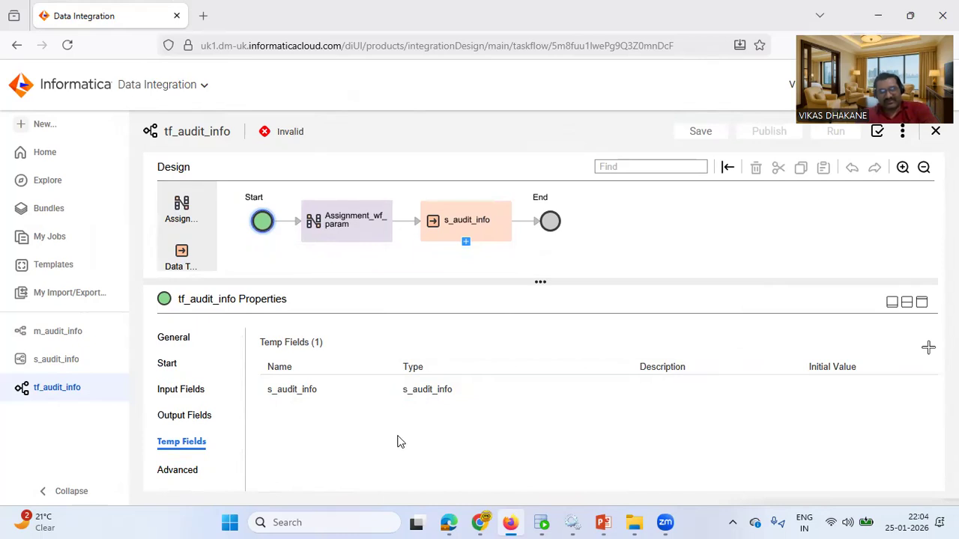
click(928, 350)
click(928, 349)
click(928, 349)
click(928, 349)
click(928, 349)
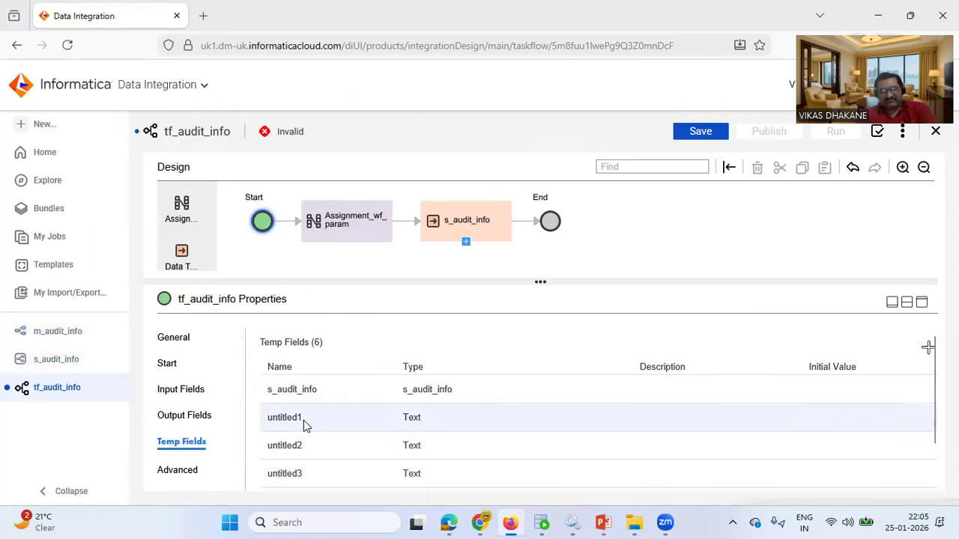
Rename the first new temp field, untitled1, as PROJECT_NAME.
click(283, 414)
click(283, 414)
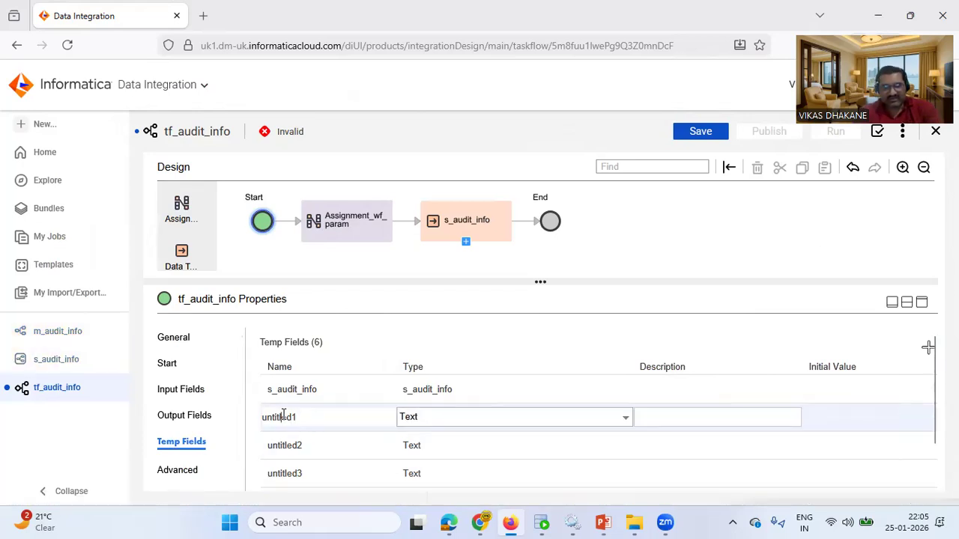
text(PR)
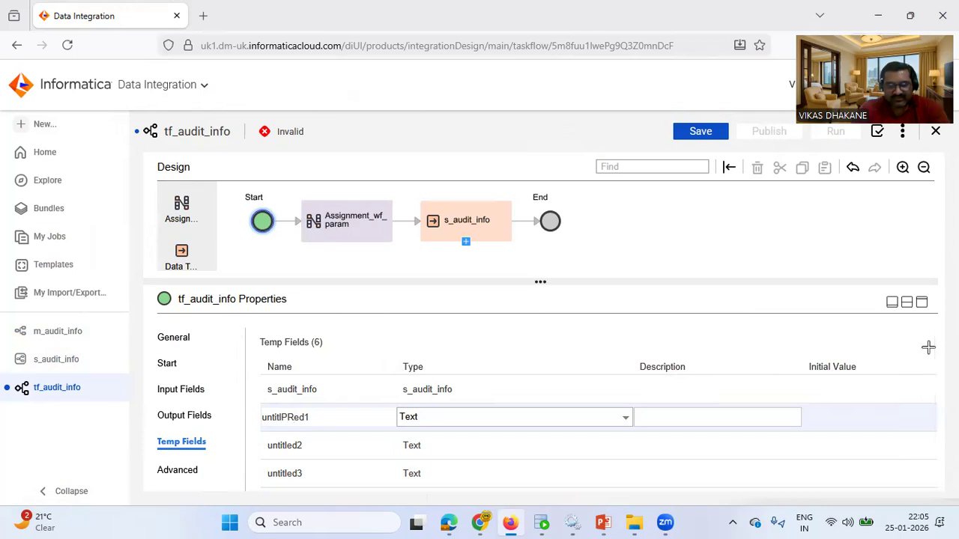
key(ctrl+a)
text(PRJ_NAME)
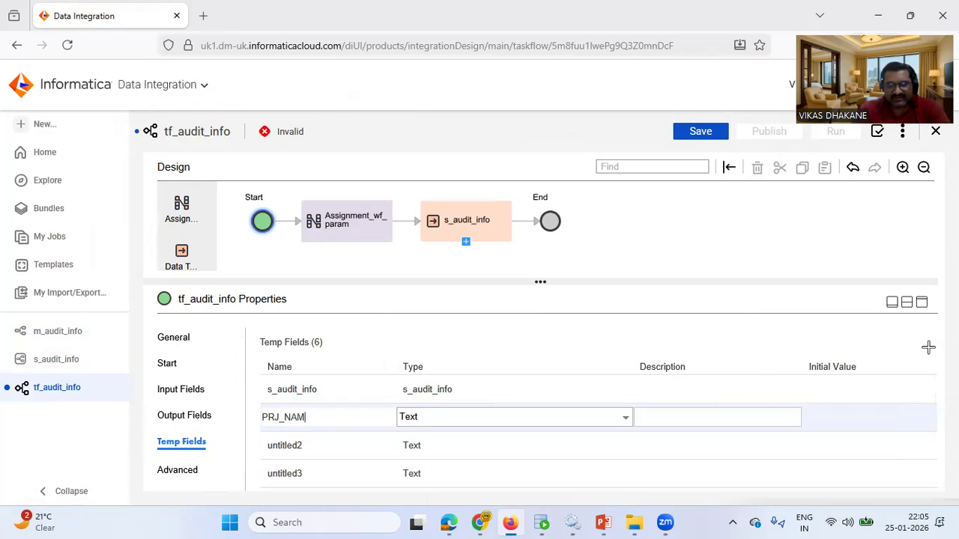
double_click(279, 415)
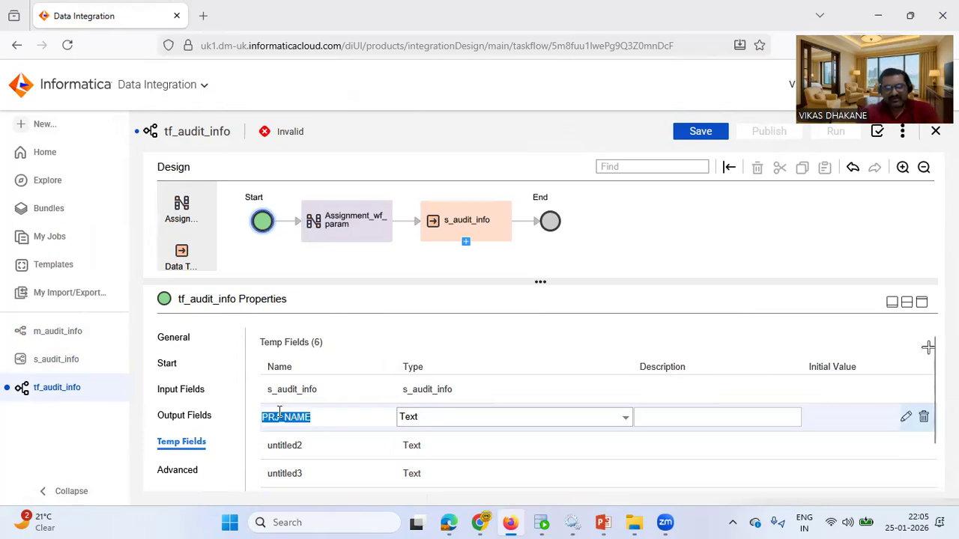
text(P)
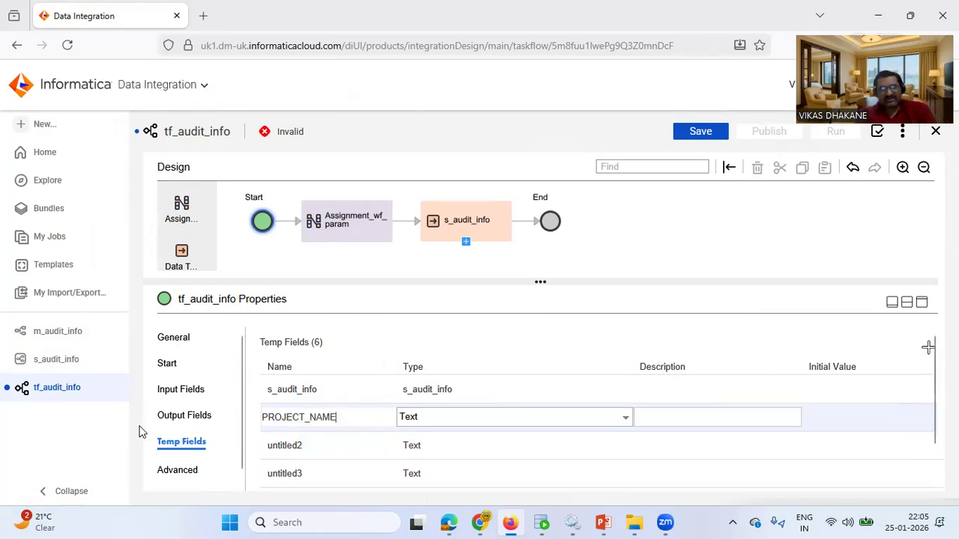
Copy the FOLDER_NAME column name from the AUDIT_INFO script in Oracle SQL Developer and use it to rename temp field untitled2 in the taskflow.
click(541, 522)
scroll(285, 141, up, 1)
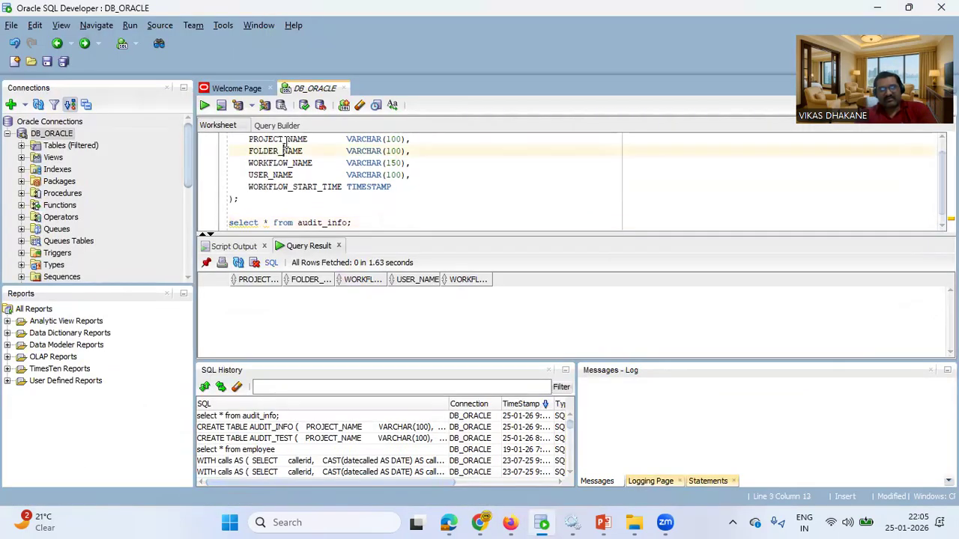
double_click(285, 150)
double_click(281, 163)
key(ctrl+c)
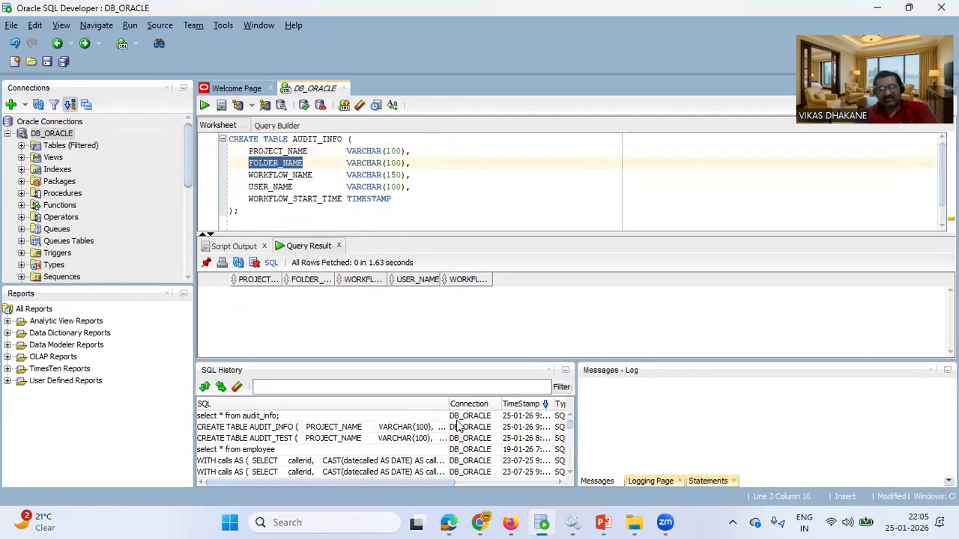
click(509, 522)
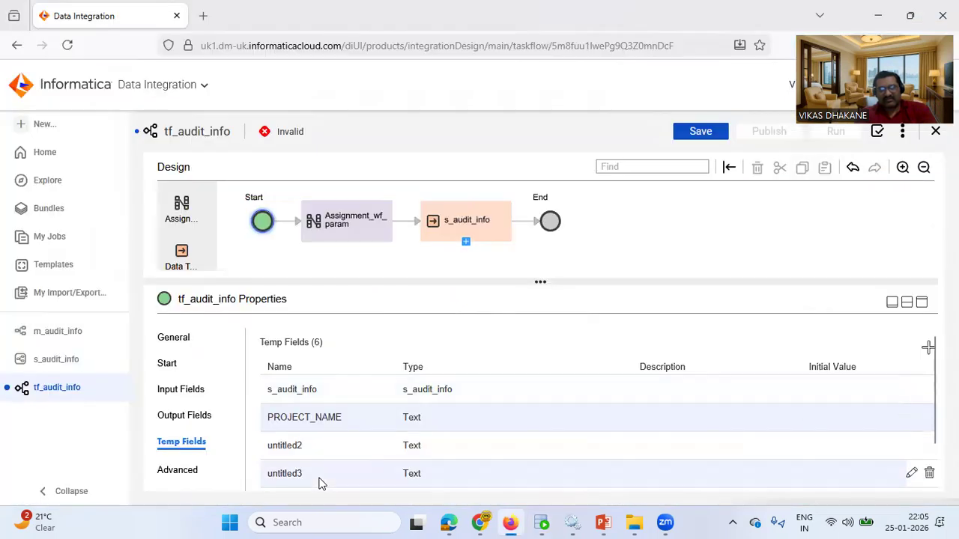
click(319, 447)
key(ctrl+v)
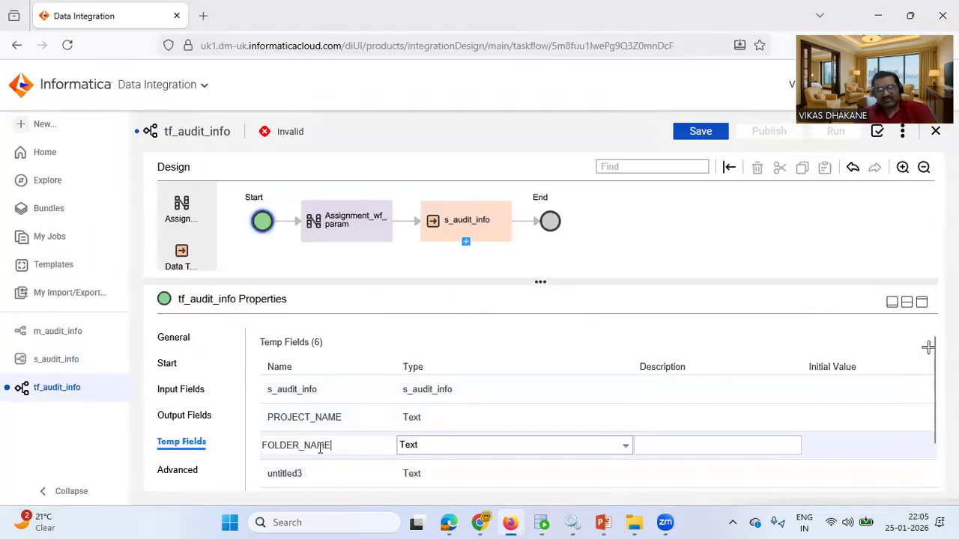
Copy WORKFLOW_NAME from the table script in Oracle SQL Developer and paste it as the name of temp field untitled3 in the taskflow.
click(541, 522)
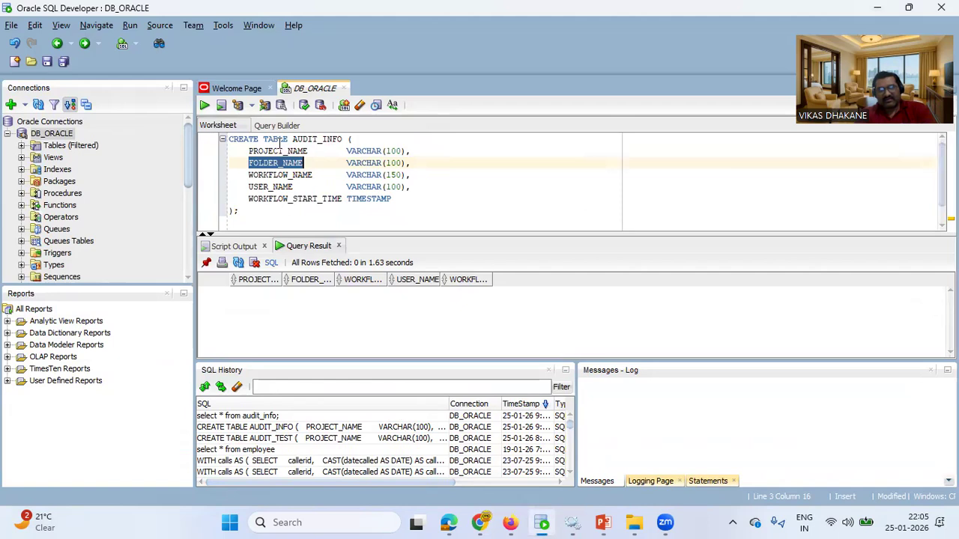
double_click(276, 176)
key(ctrl+c)
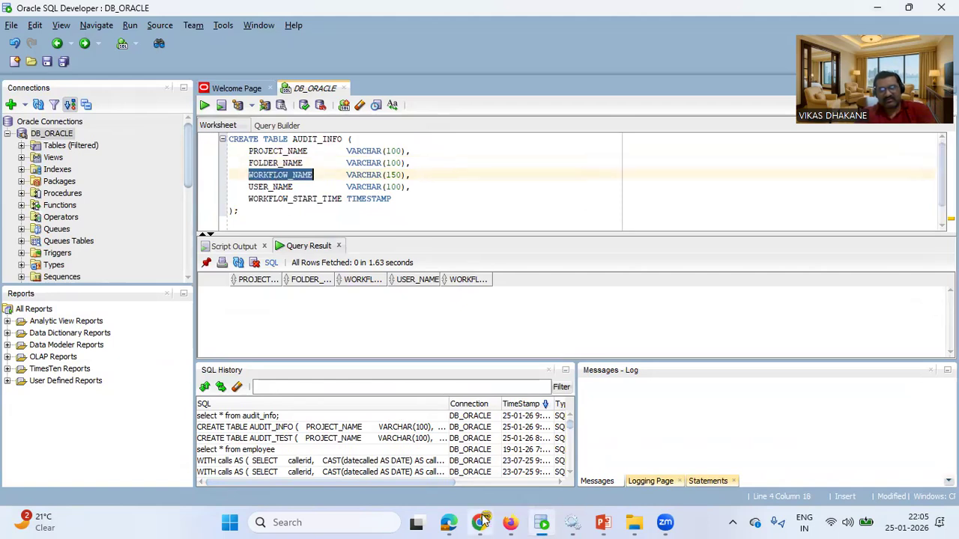
click(509, 523)
click(290, 473)
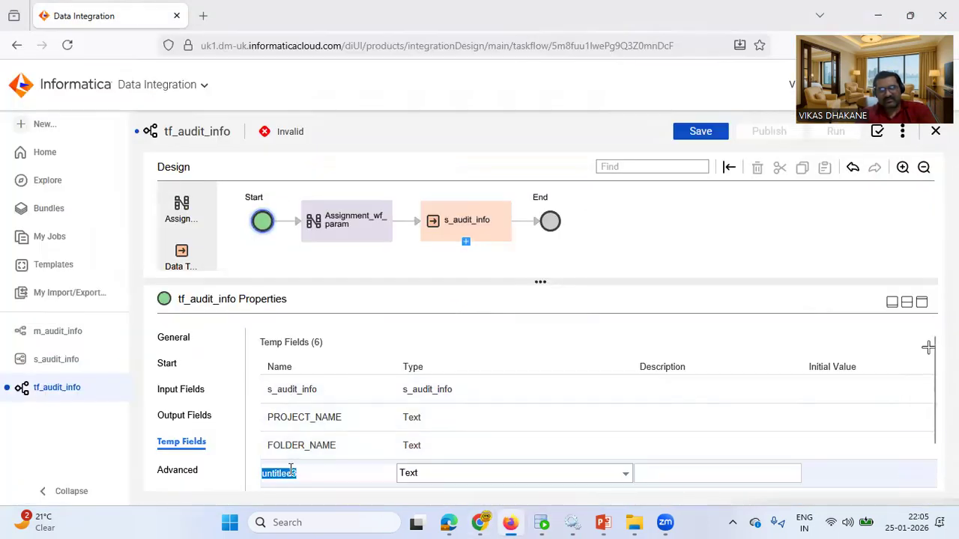
key(ctrl+v)
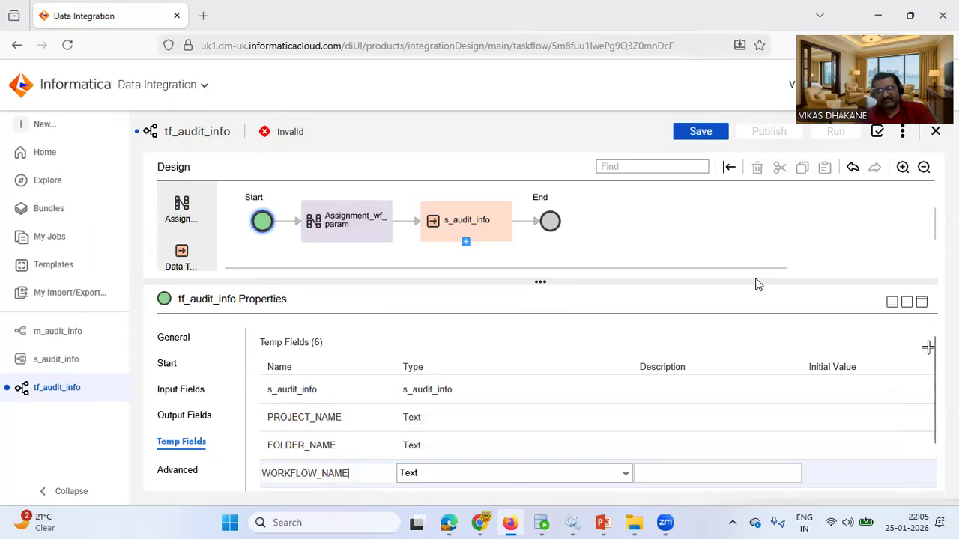
Enlarge the properties area and rename temp field untitled4 as USER_NAME, copying the column name from the script in Oracle SQL Developer.
drag(757, 280, 743, 220)
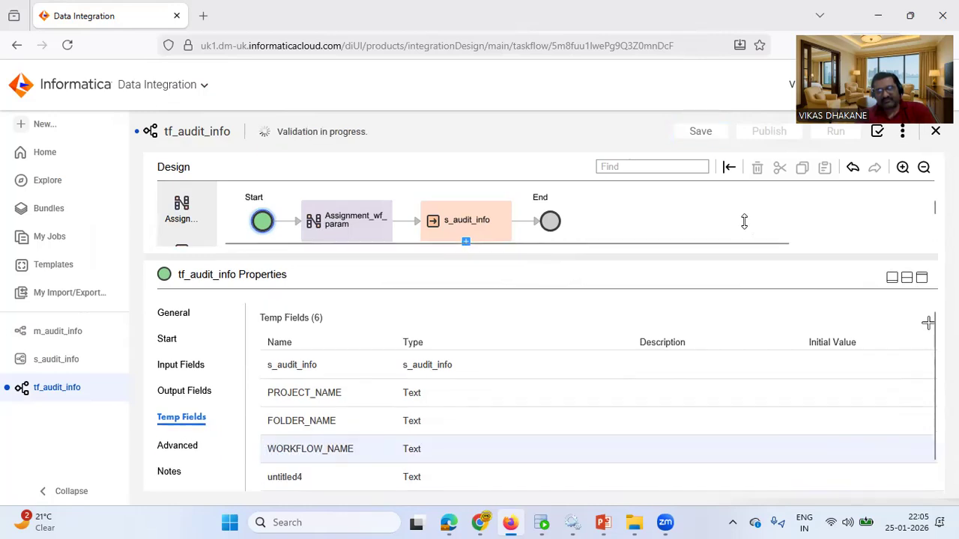
click(541, 522)
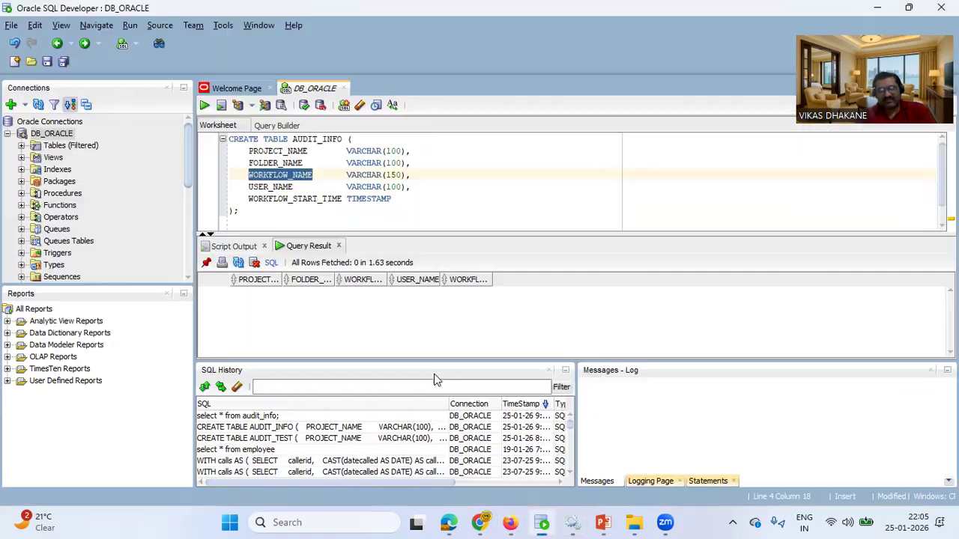
double_click(283, 189)
key(ctrl+c)
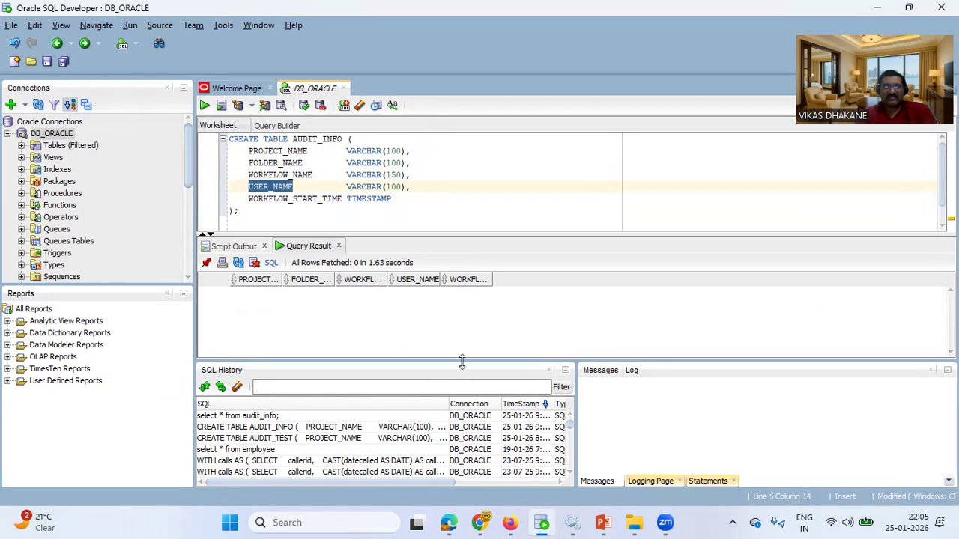
click(509, 522)
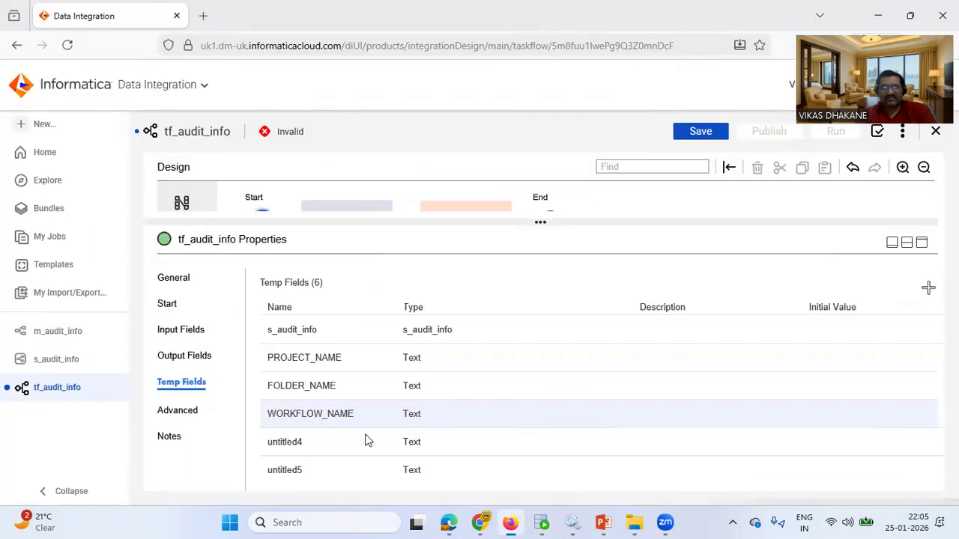
double_click(296, 444)
key(ctrl+v)
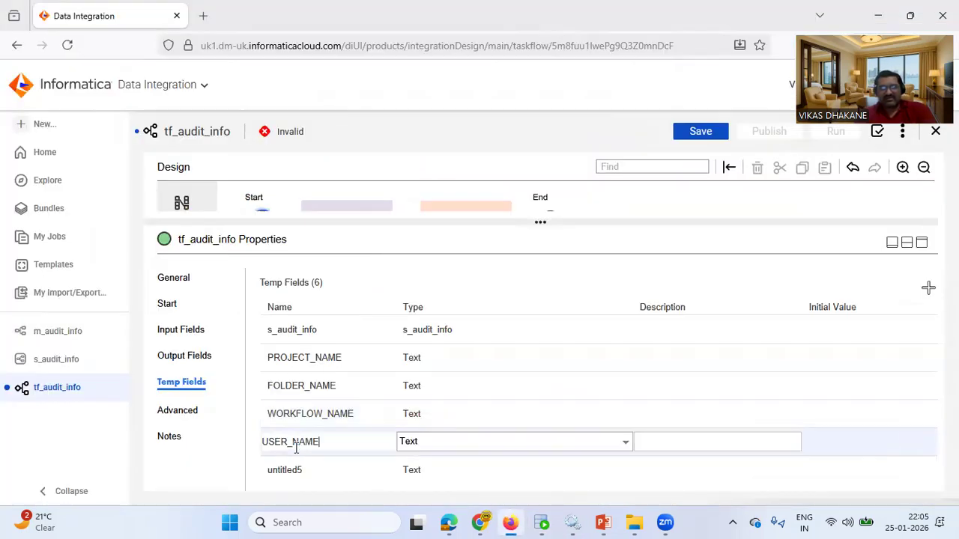
click(210, 467)
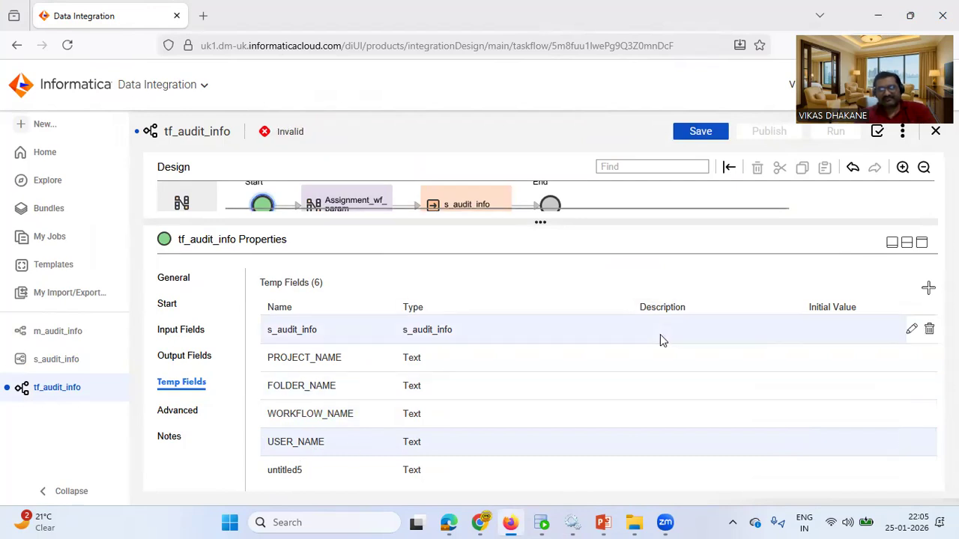
Rename temp field untitled5 as WORKFLOW_START_TIME, using the column name copied from the AUDIT_INFO script in Oracle SQL Developer.
click(543, 523)
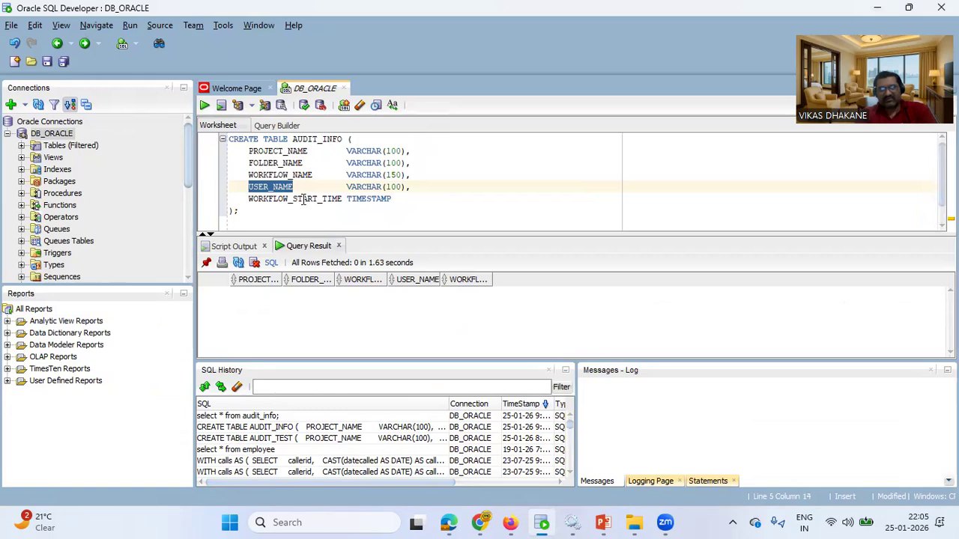
double_click(304, 199)
key(ctrl+c)
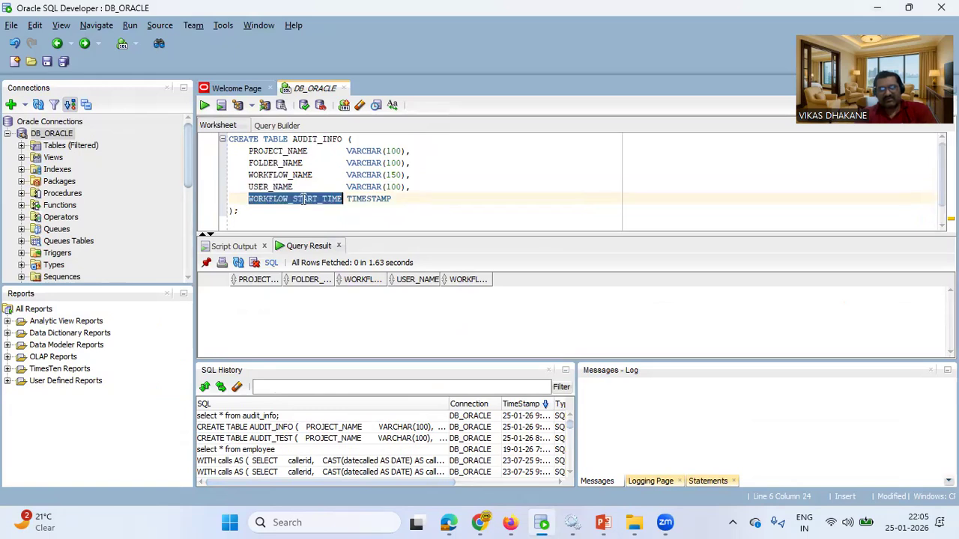
click(510, 523)
click(352, 467)
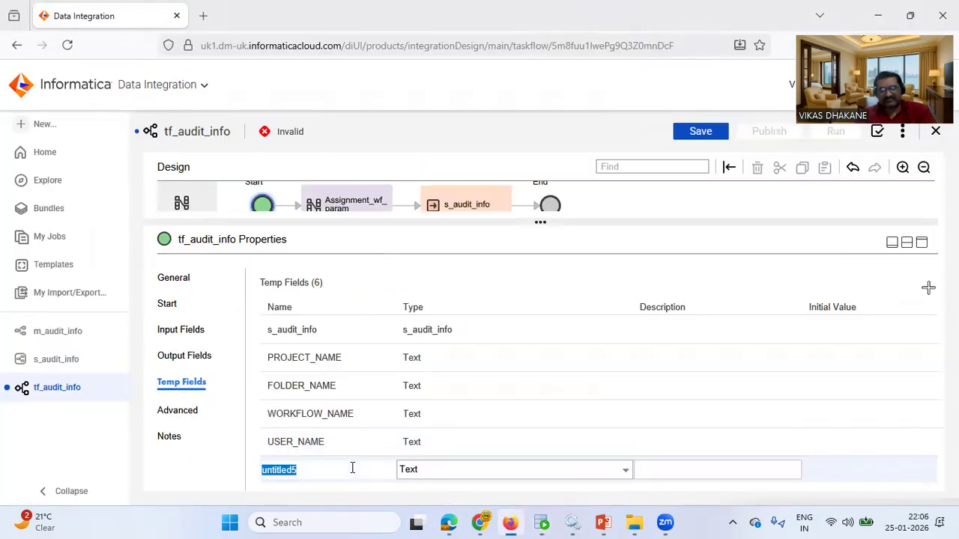
key(ctrl+v)
click(193, 467)
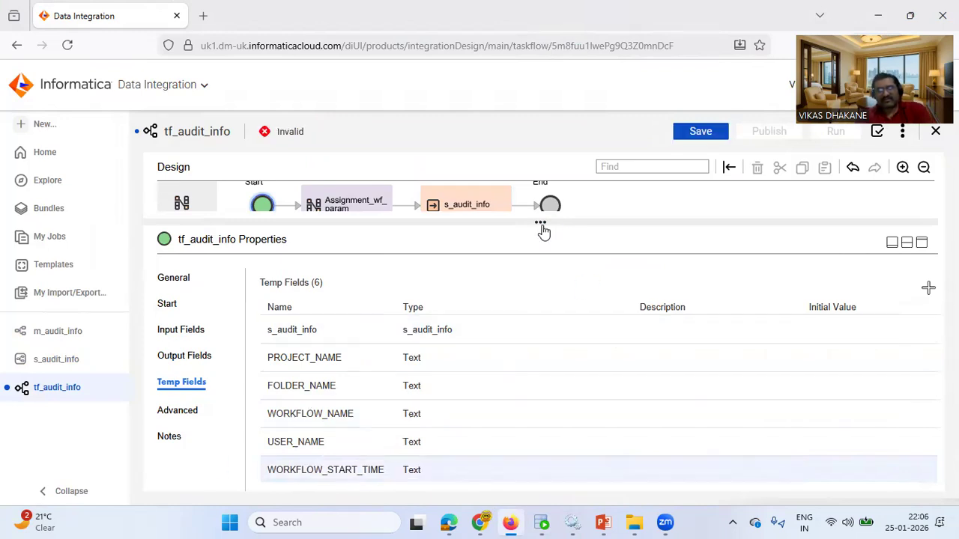
Save the tf_audit_info taskflow and dismiss the notification.
drag(544, 232, 551, 261)
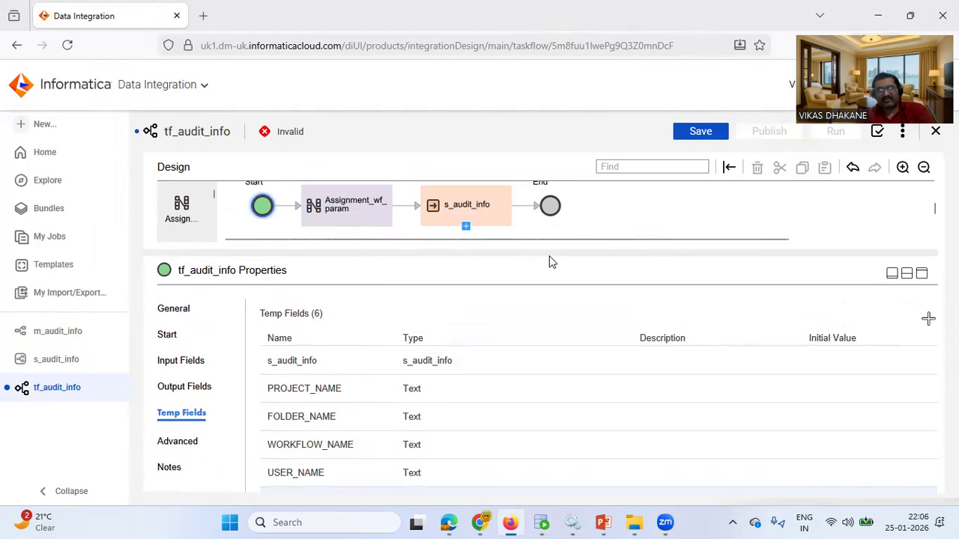
click(702, 134)
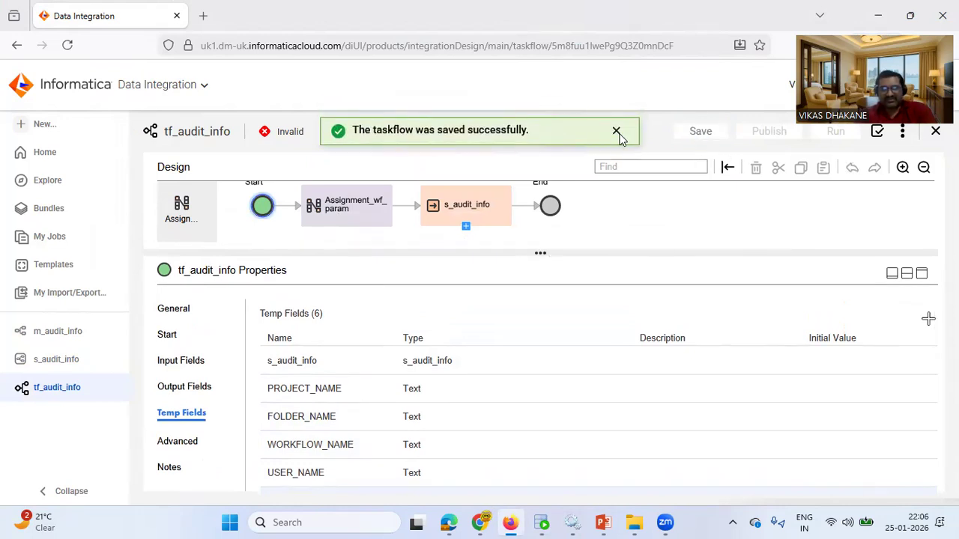
click(616, 133)
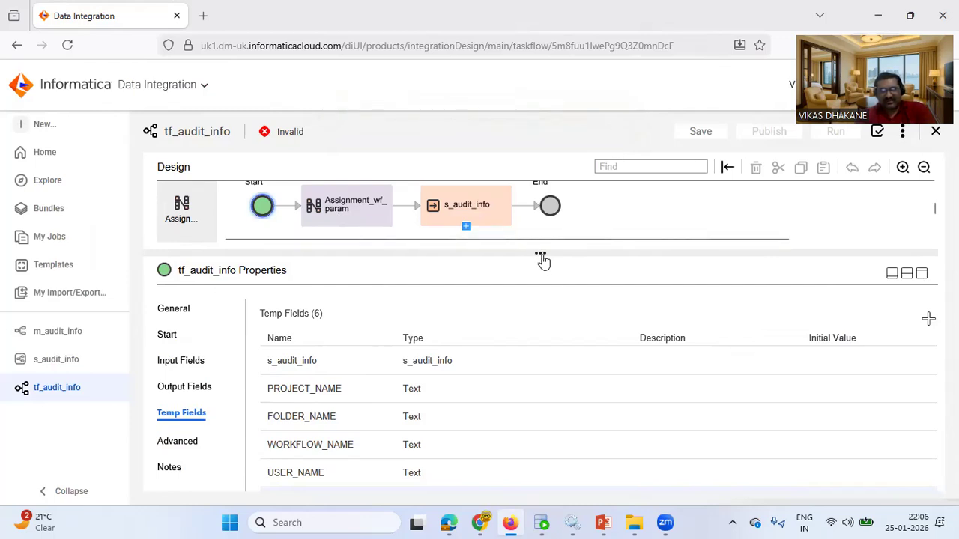
drag(544, 260, 549, 252)
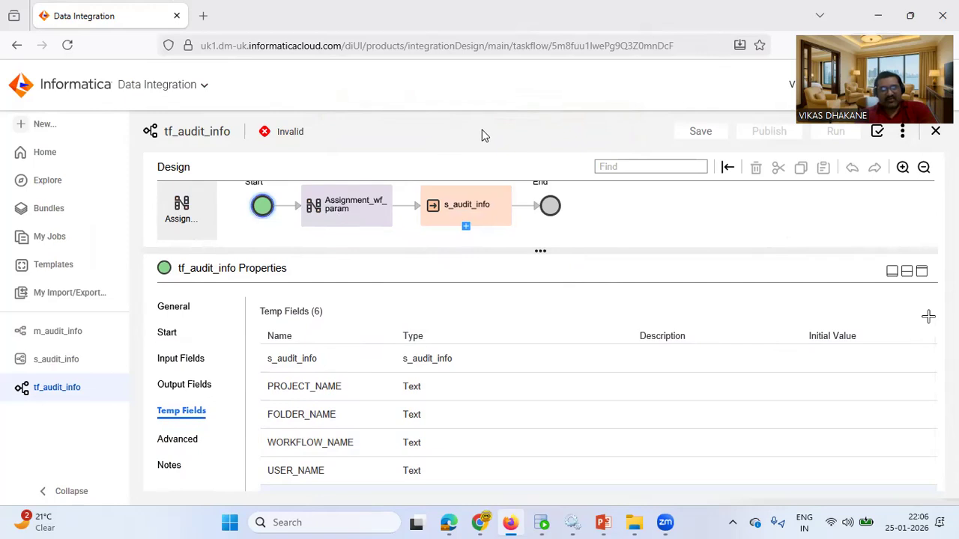
right_click(549, 263)
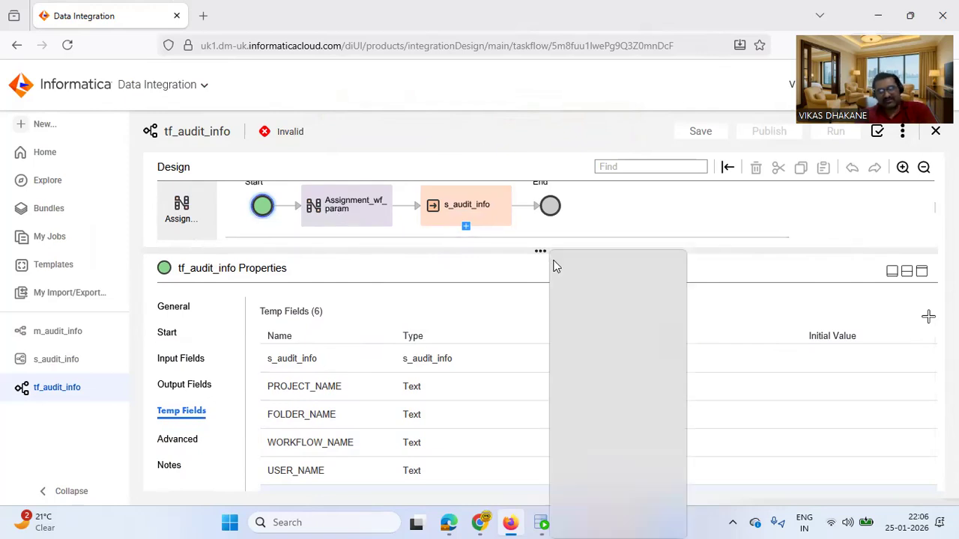
click(546, 138)
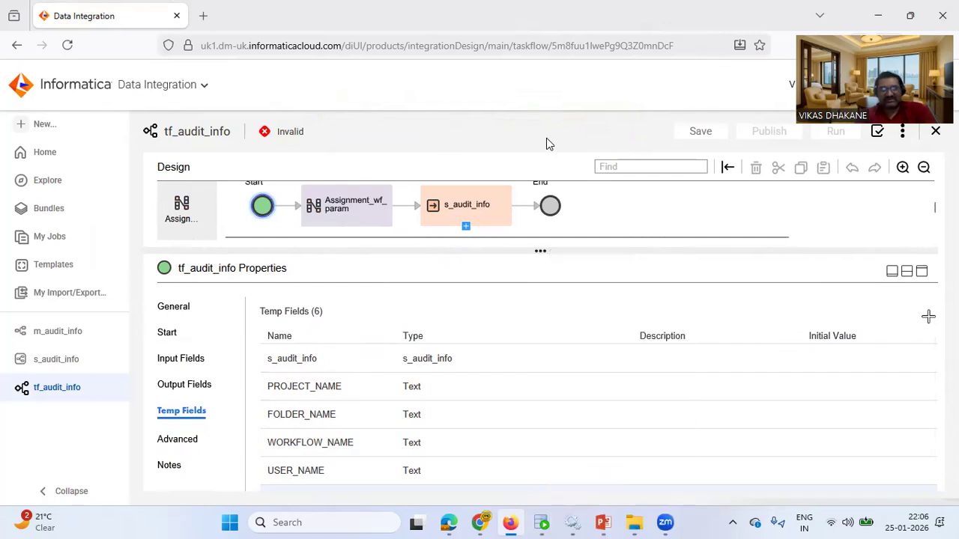
click(421, 384)
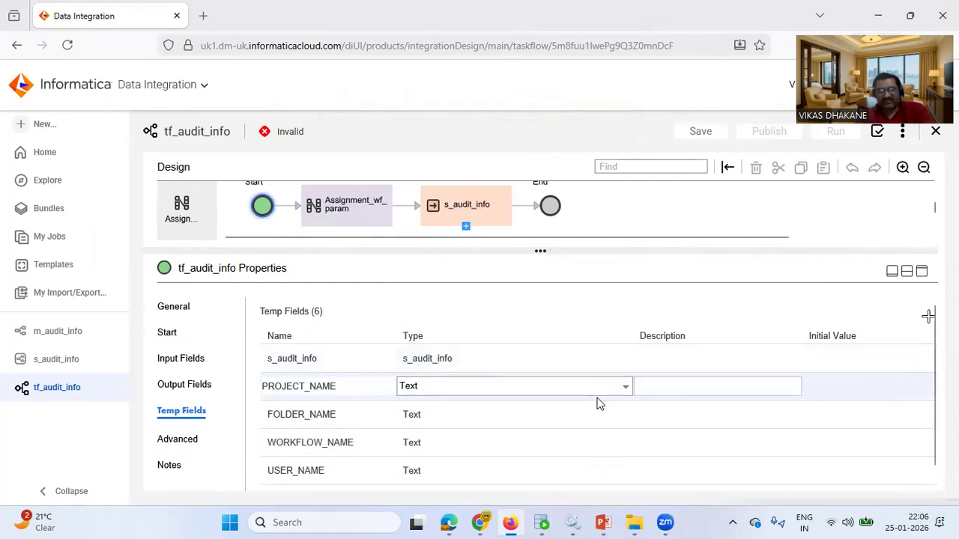
click(549, 387)
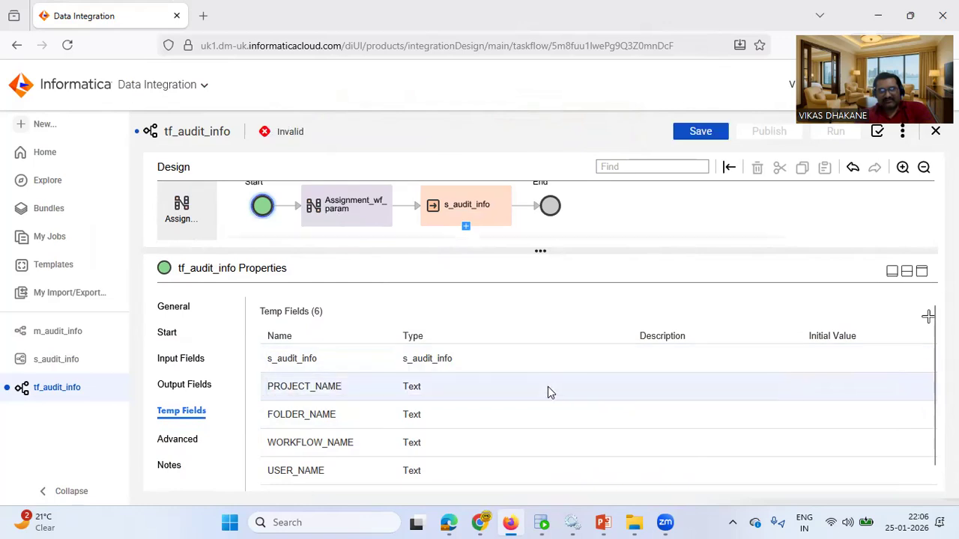
Compare the taskflow's temp fields and their types with the fields available for assignment in the Assignment_wf_param step.
click(547, 387)
click(549, 388)
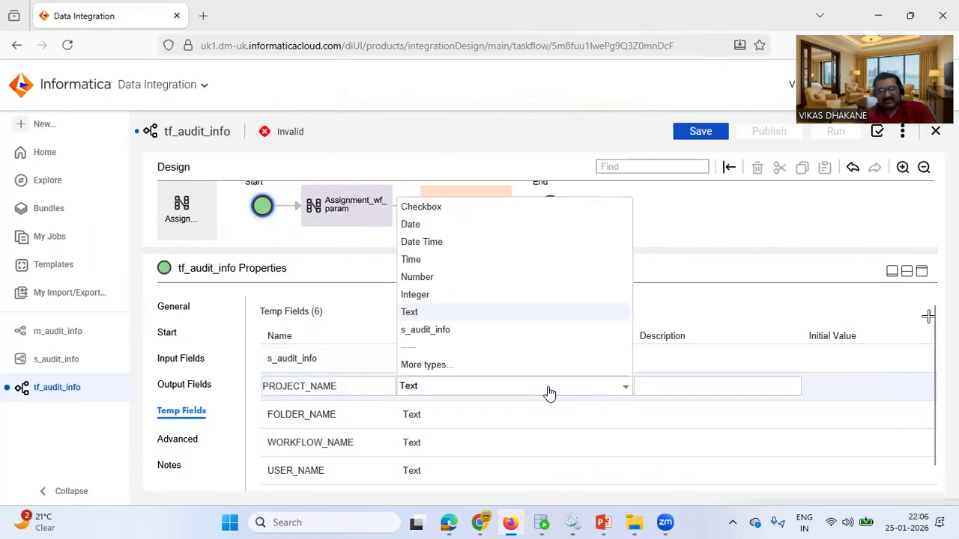
click(513, 142)
click(350, 204)
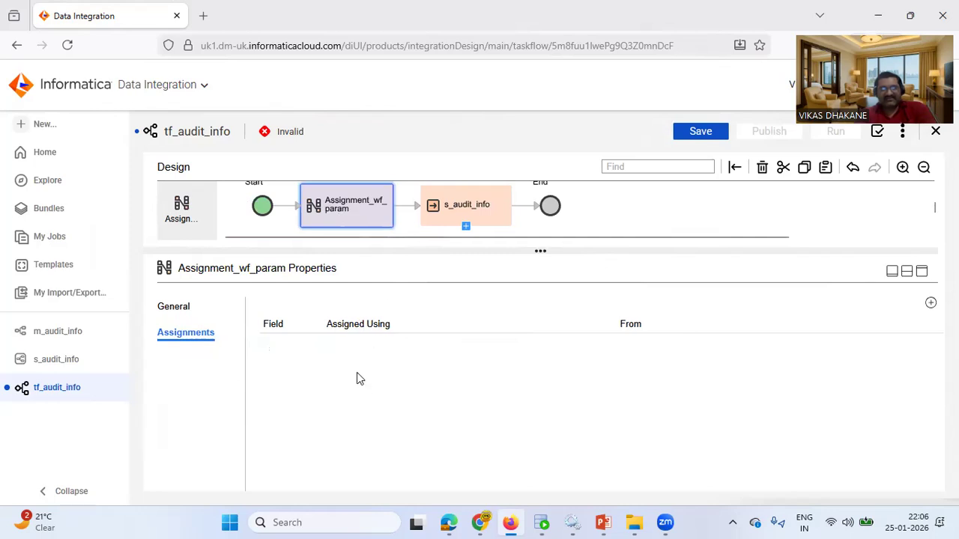
click(929, 301)
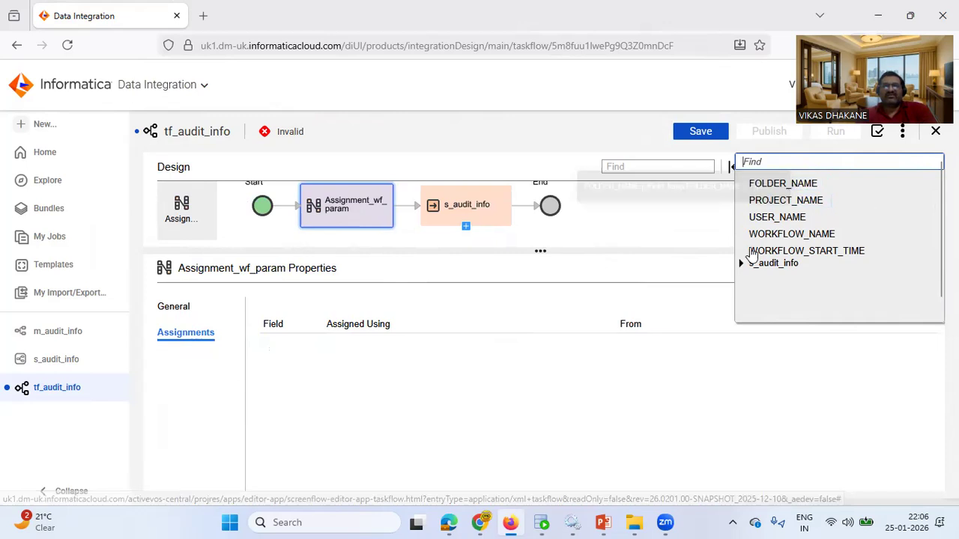
click(264, 212)
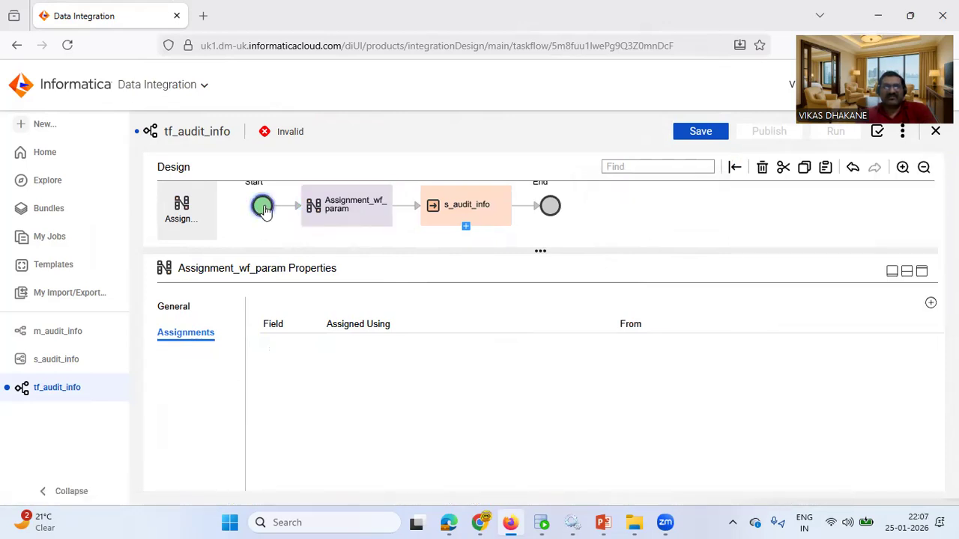
click(263, 213)
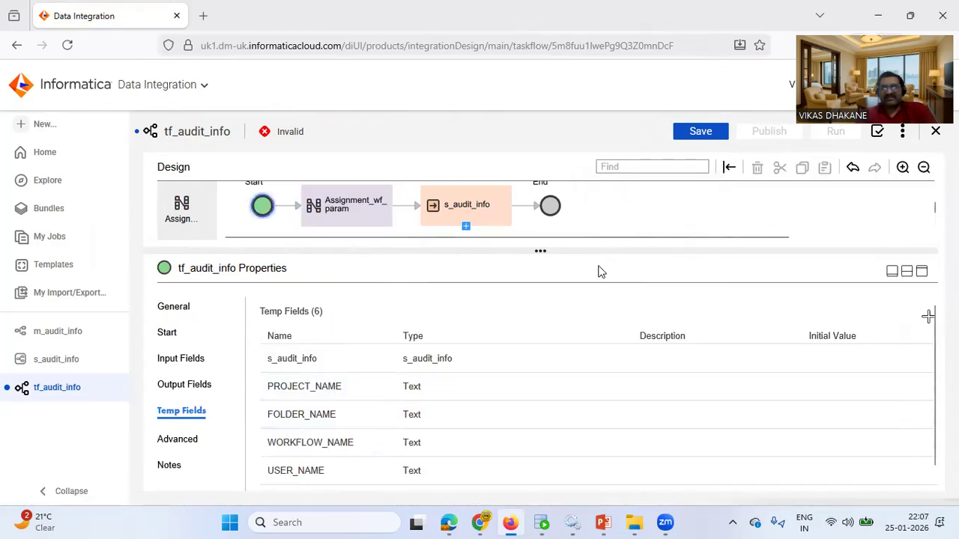
click(350, 216)
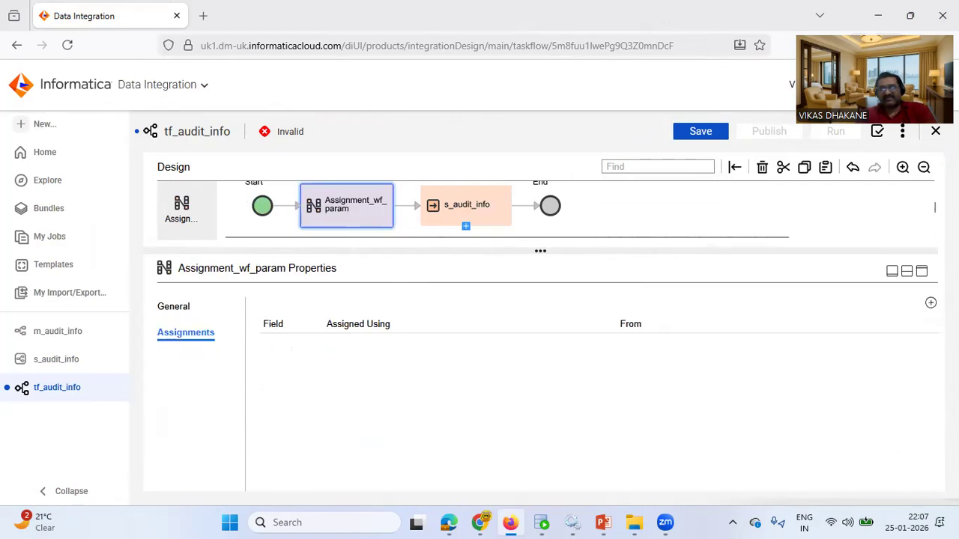
click(931, 302)
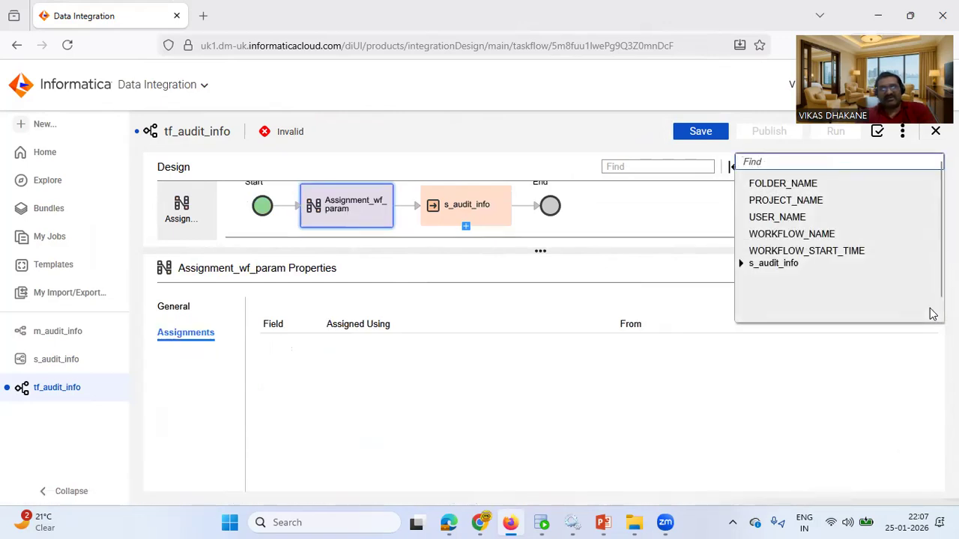
click(502, 271)
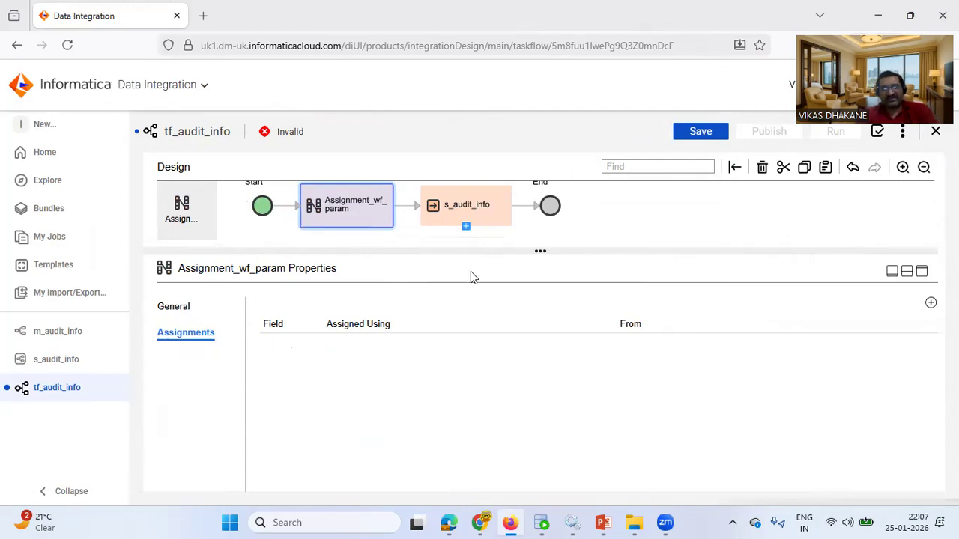
click(262, 211)
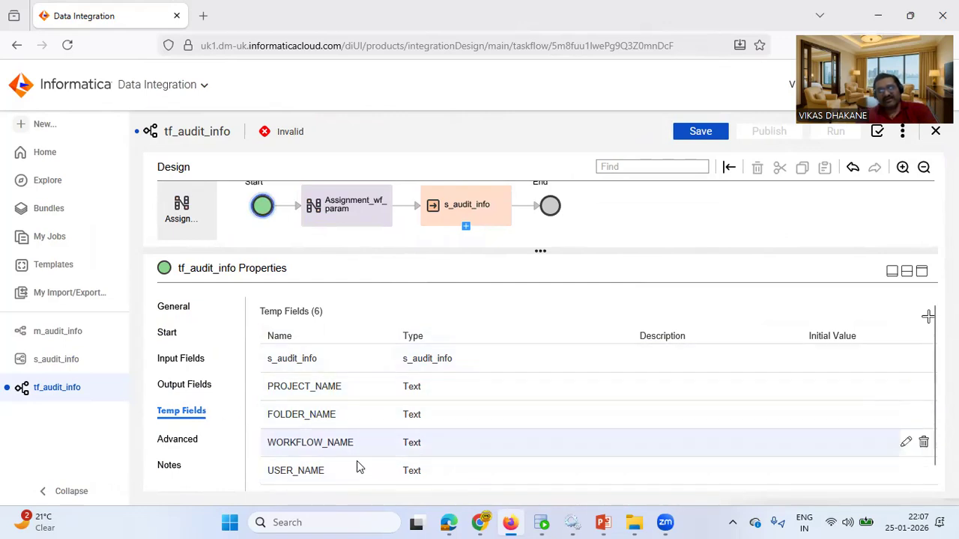
Add the fields FOLDER_NAME, PROJECT_NAME and USER_NAME to the assignments of the Assignment_wf_param step.
click(352, 208)
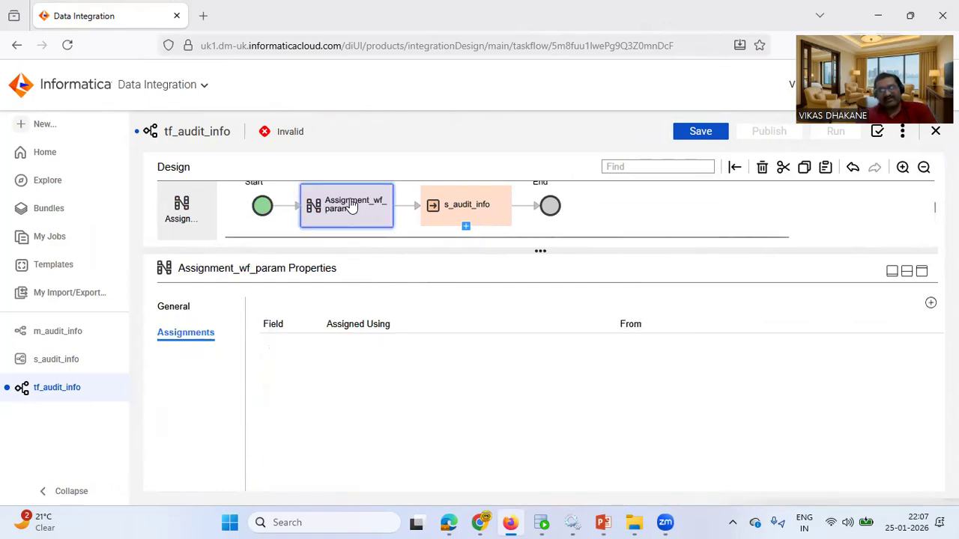
click(930, 302)
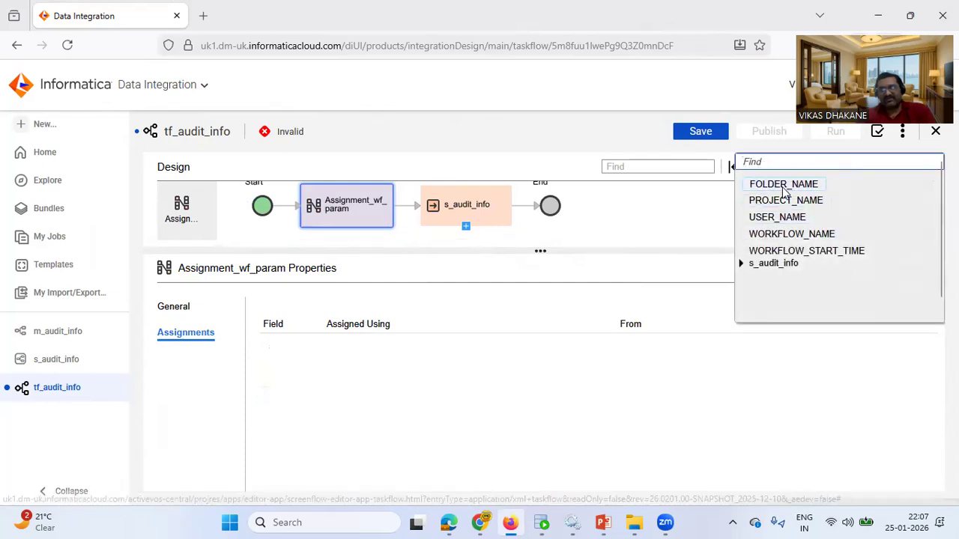
click(783, 184)
click(930, 303)
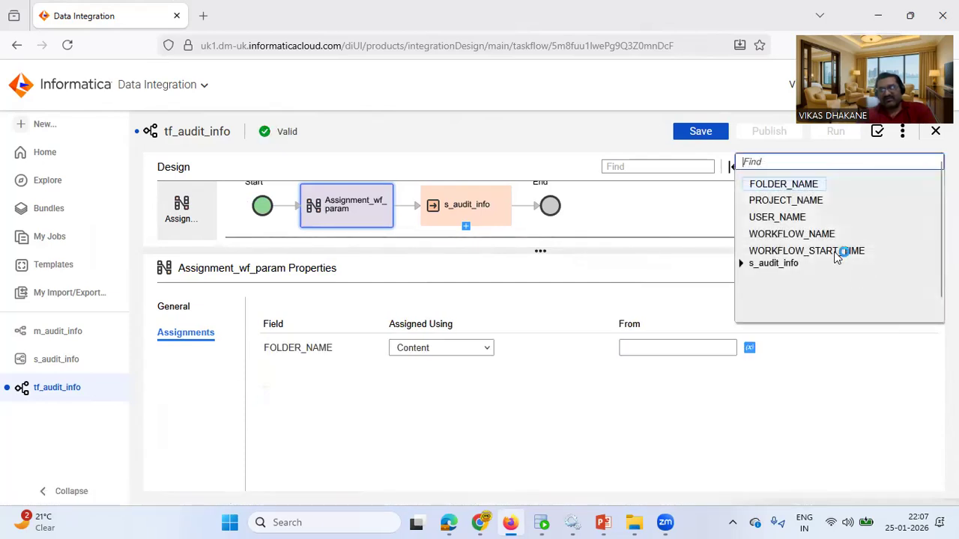
click(929, 320)
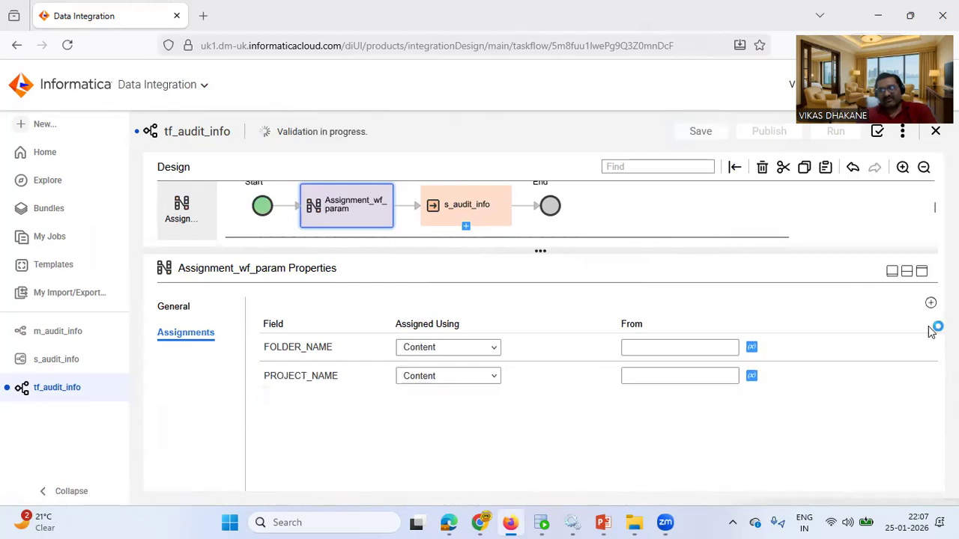
click(930, 304)
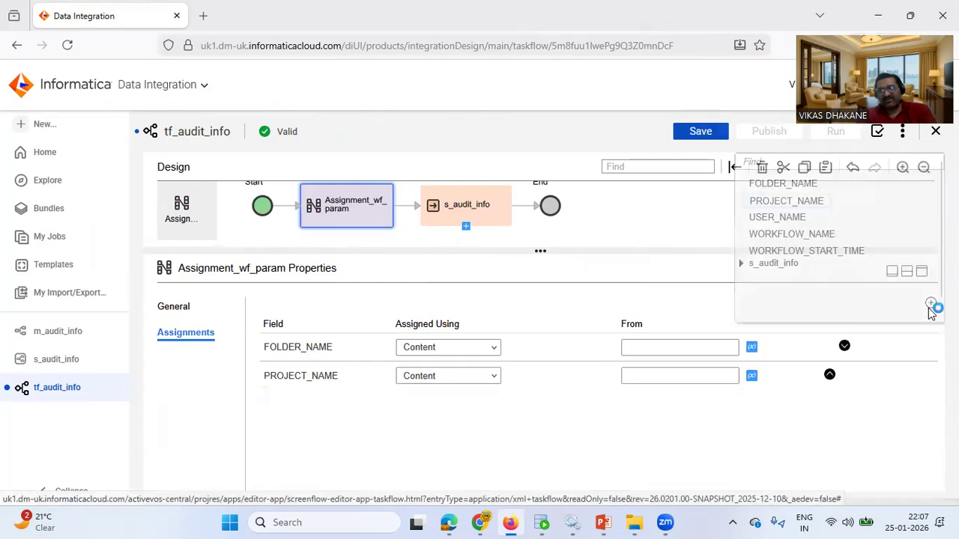
click(779, 217)
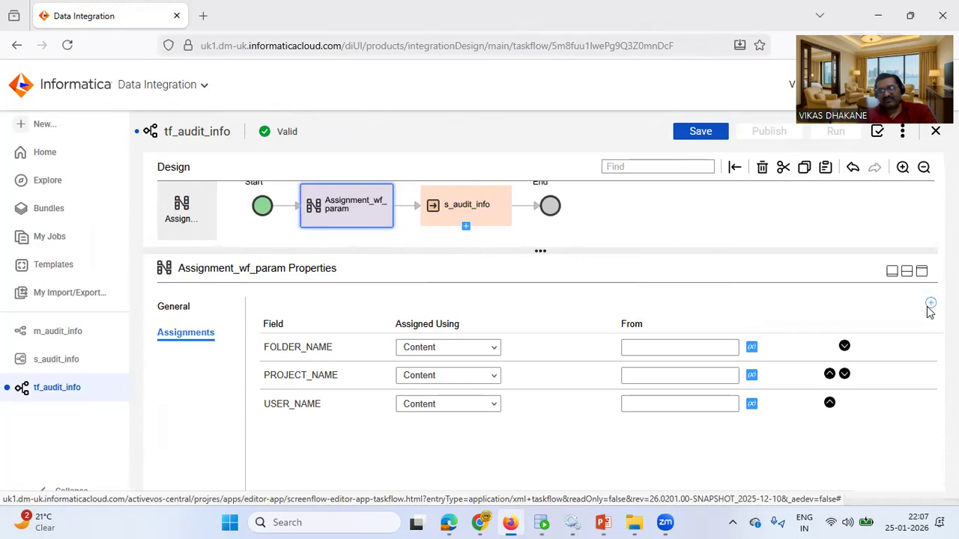
Add the fields WORKFLOW_NAME and WORKFLOW_START_TIME to the Assignment_wf_param assignments and close the field picker.
click(930, 304)
click(796, 234)
click(931, 303)
click(815, 253)
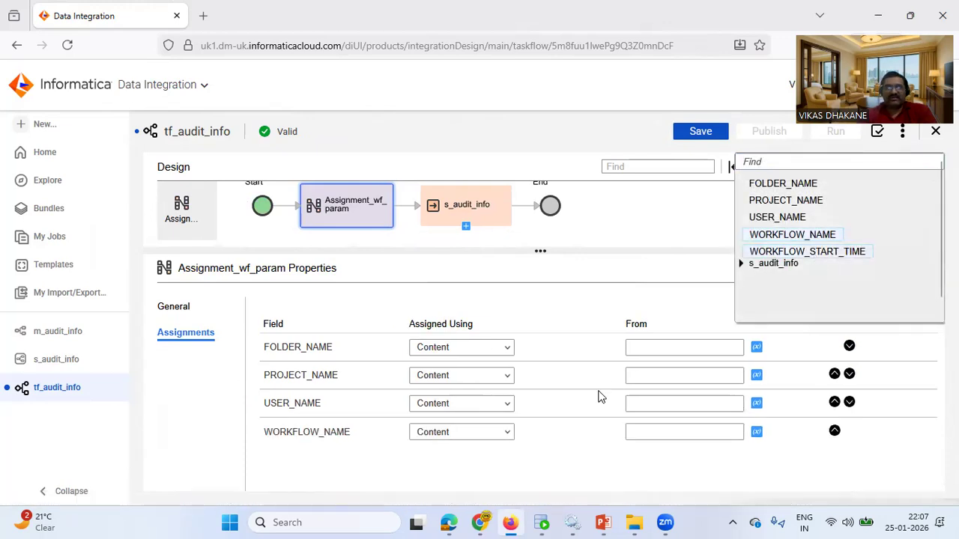
click(535, 349)
click(533, 299)
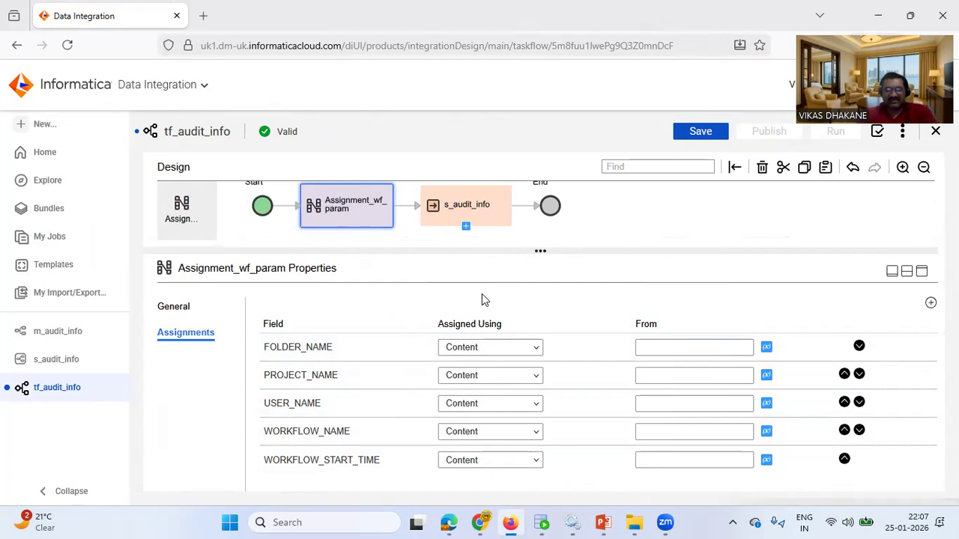
Set the FOLDER_NAME and PROJECT_NAME assignments to use Formula as their source.
click(483, 348)
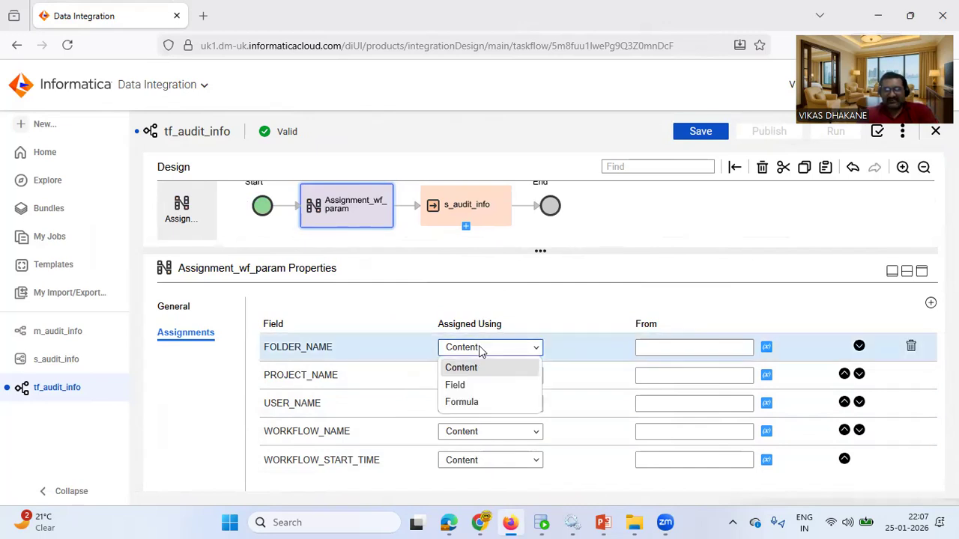
click(524, 294)
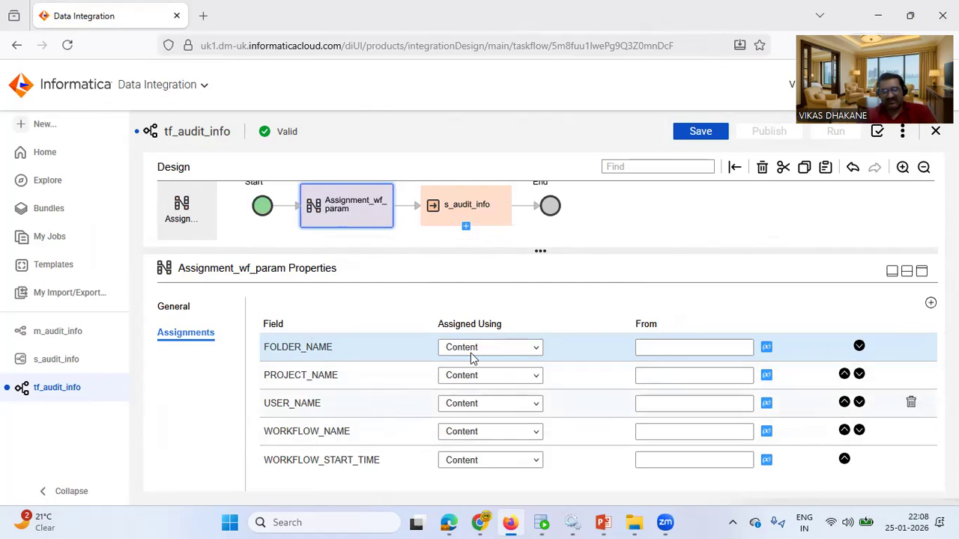
click(497, 350)
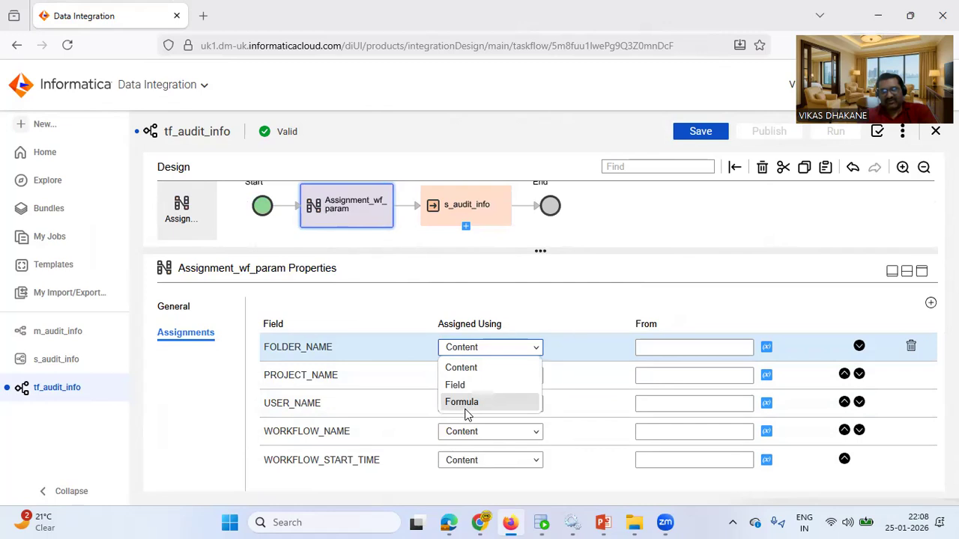
click(461, 402)
click(487, 381)
click(472, 430)
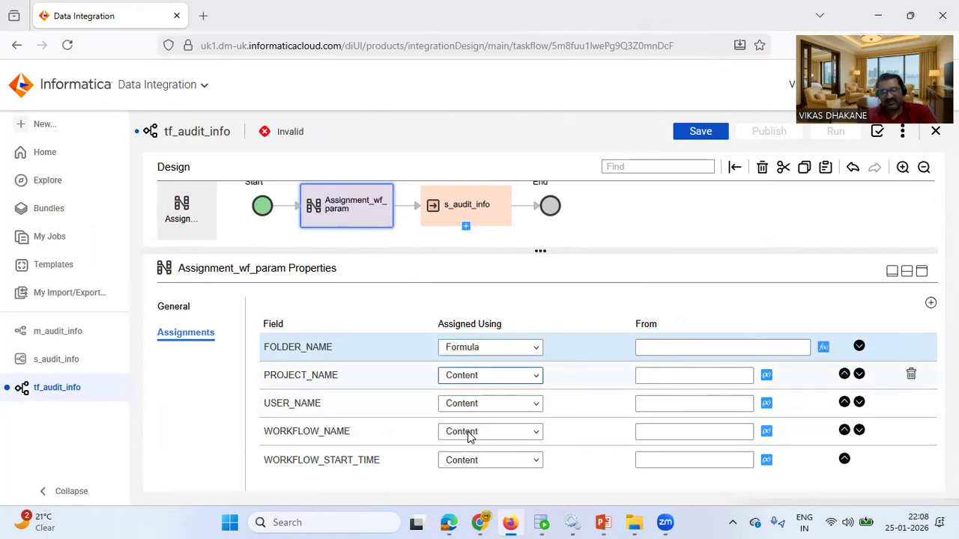
Set the USER_NAME, WORKFLOW_NAME and WORKFLOW_START_TIME assignments to use Formula as their source.
click(483, 405)
click(465, 458)
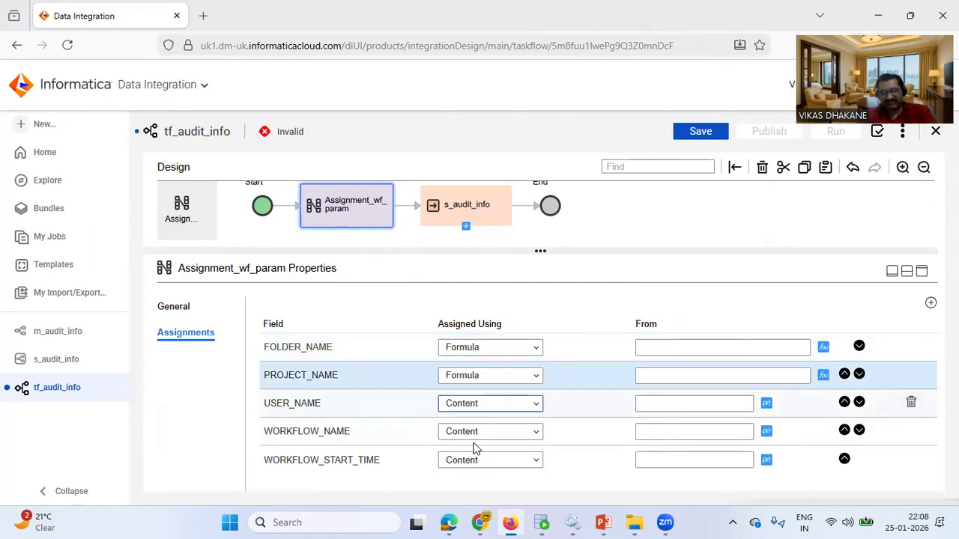
click(477, 434)
click(478, 485)
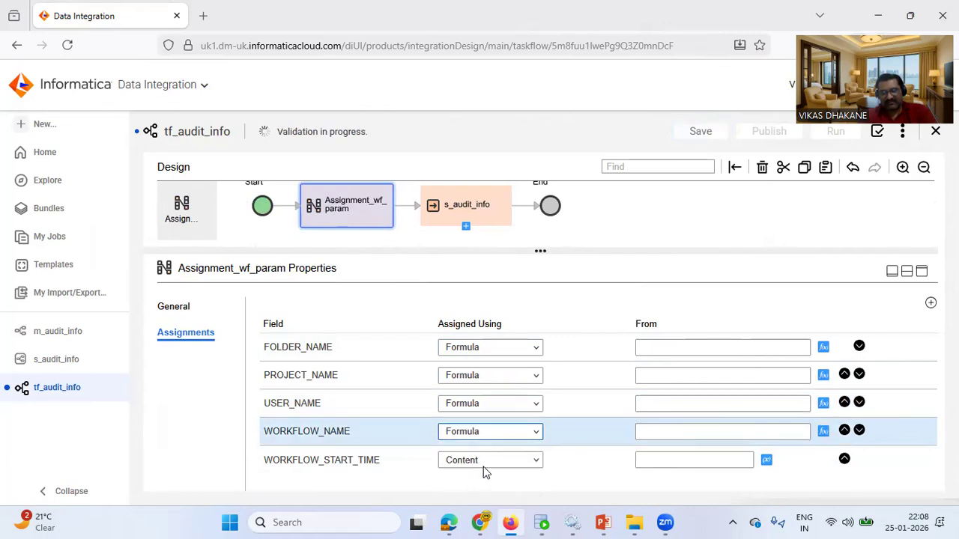
click(488, 465)
click(458, 467)
click(453, 467)
click(464, 455)
key(Down)
key(Down)
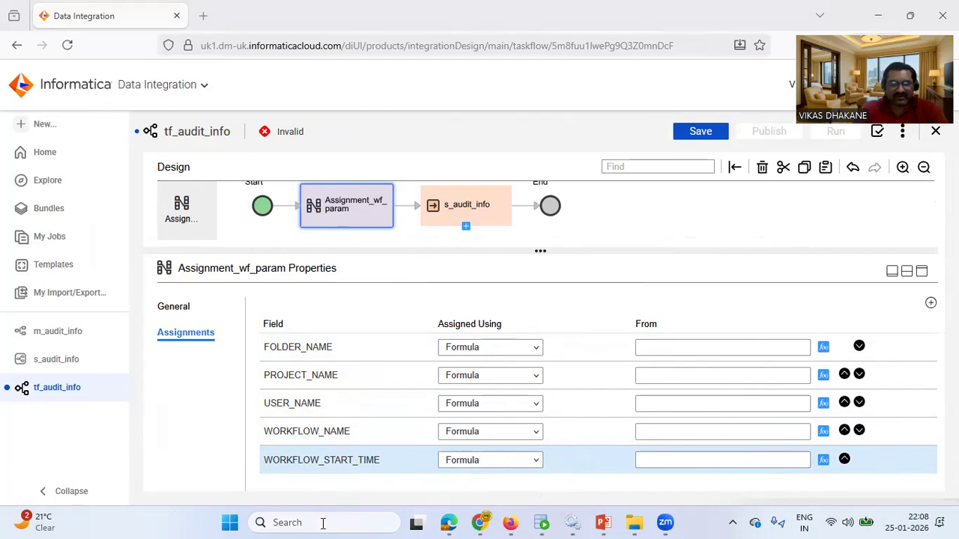
Search Windows for Notepad++, launch it, and return to the taskflow.
click(323, 524)
text(NO)
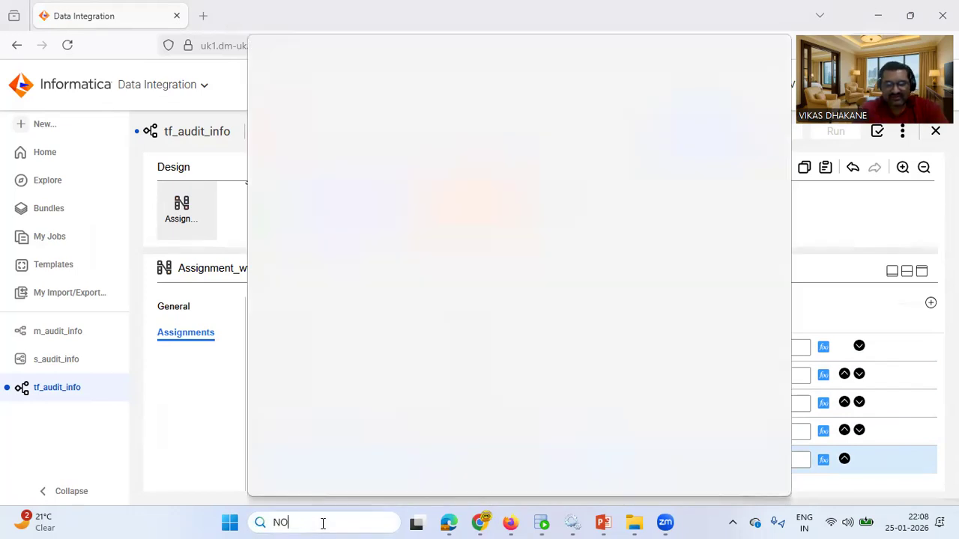
text(TEPAD++)
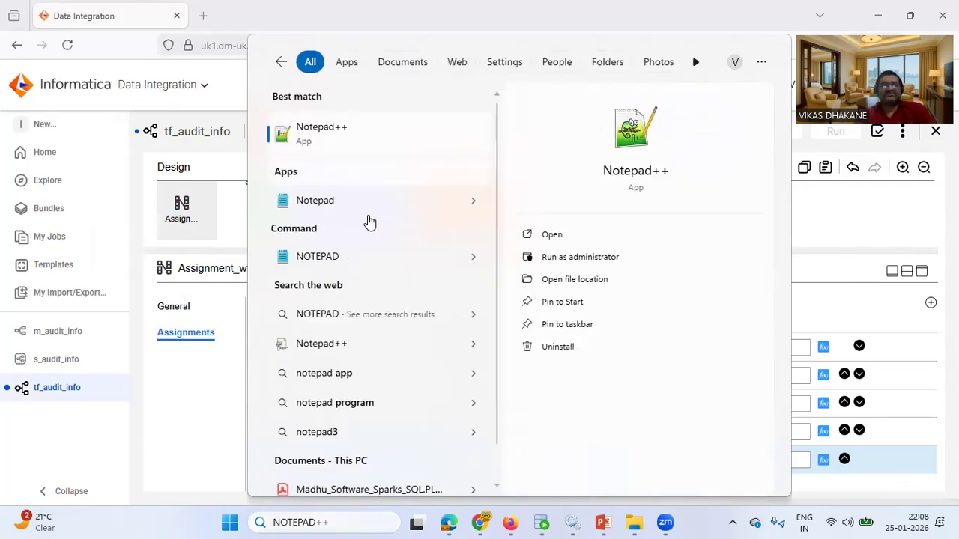
click(827, 283)
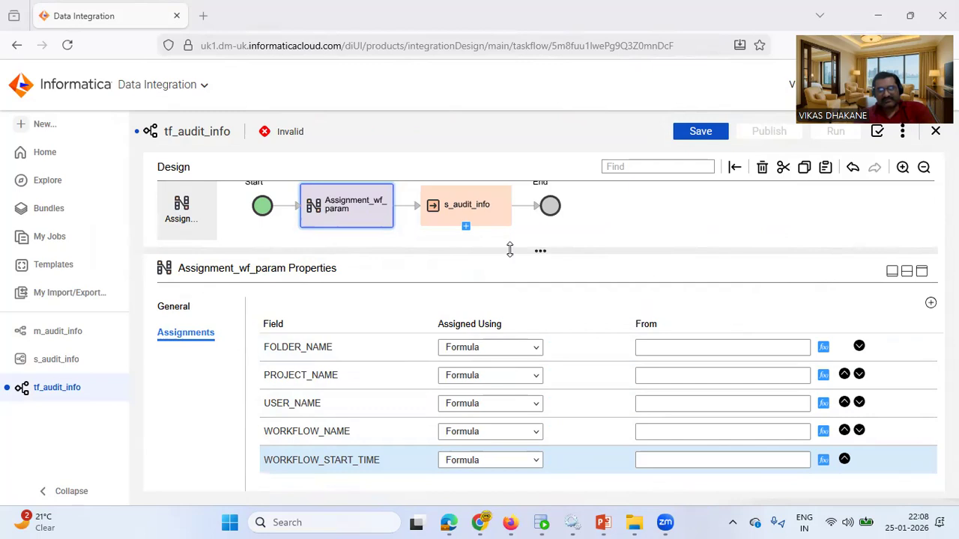
Display the error handling settings of the s_audit_info data task and save the tf_audit_info taskflow.
click(492, 217)
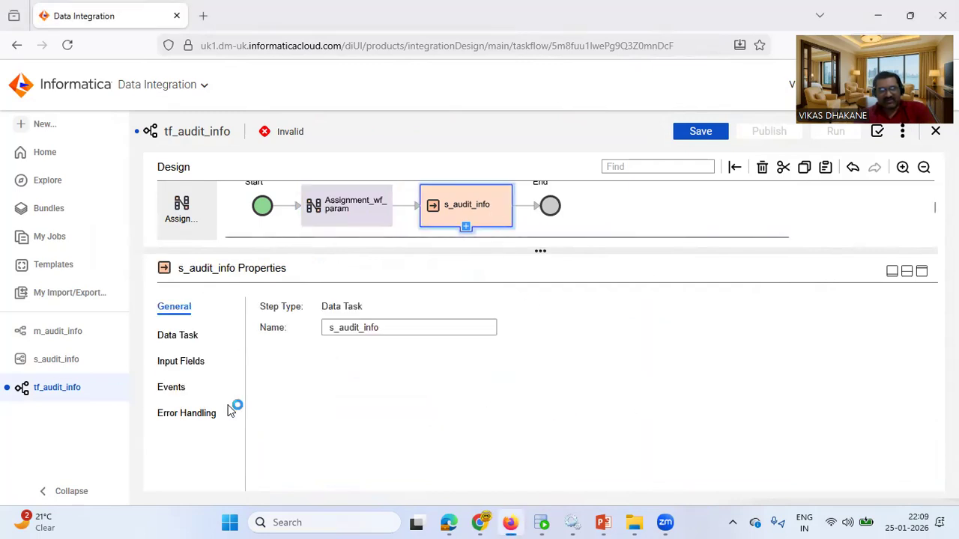
click(204, 414)
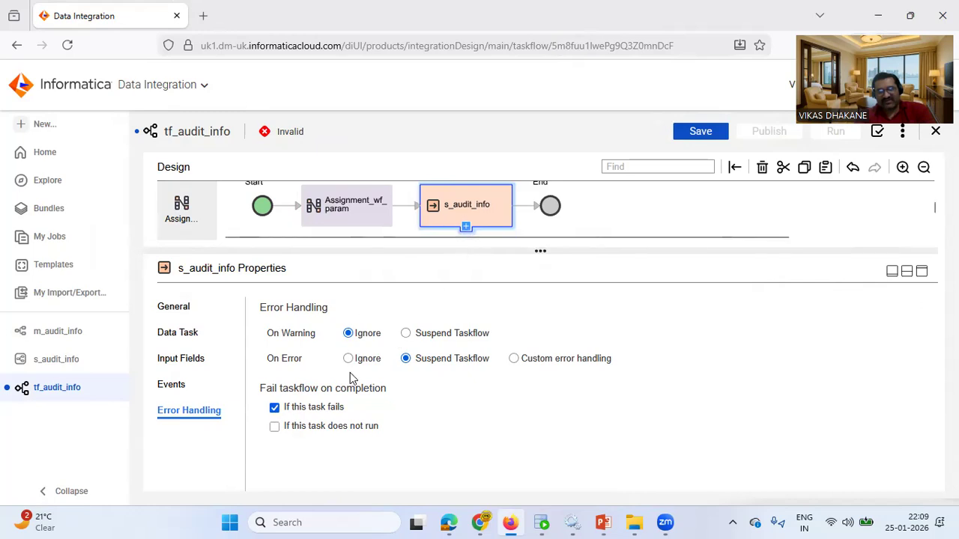
click(701, 131)
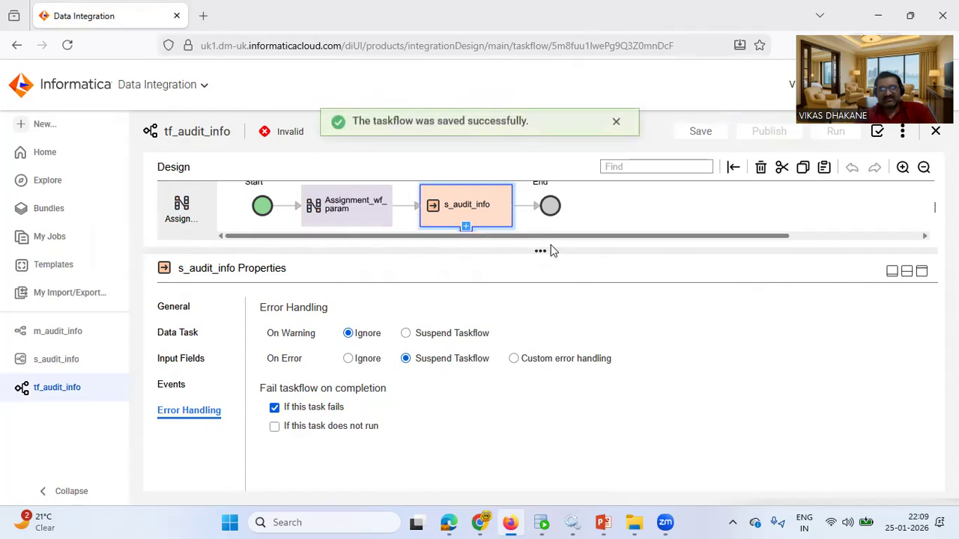
Enlarge the taskflow's design area so the whole flow shows, and switch to Notepad++.
drag(544, 257, 546, 270)
click(664, 522)
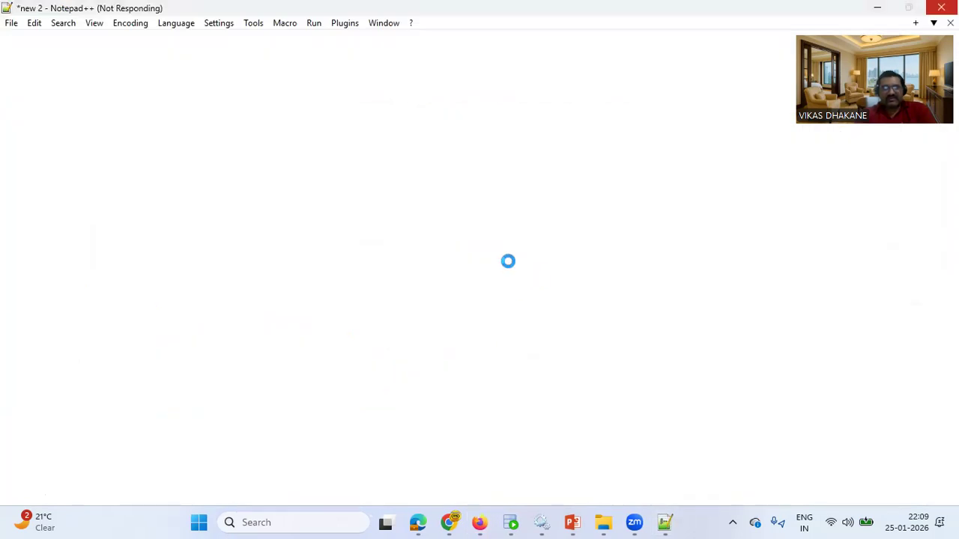
click(482, 522)
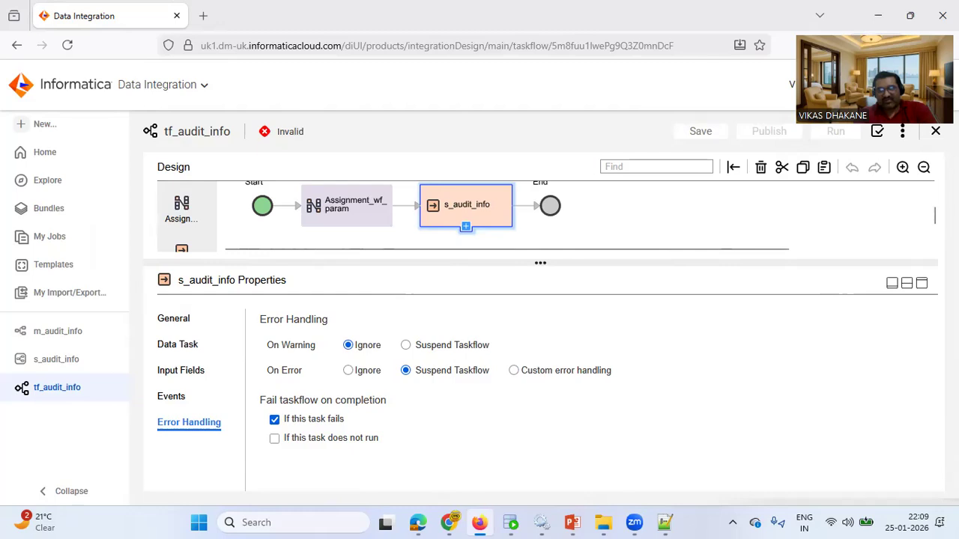
scroll(935, 208, up, 1)
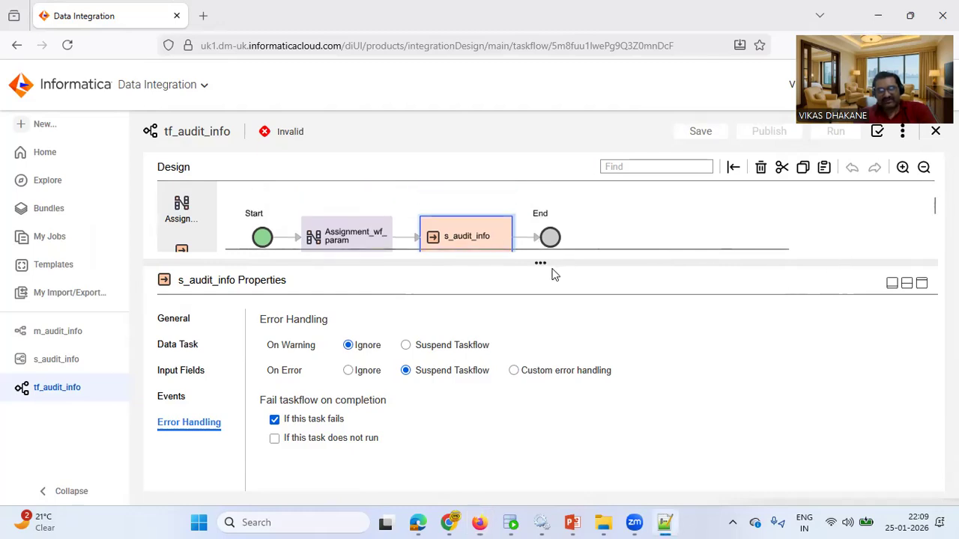
drag(543, 270, 548, 310)
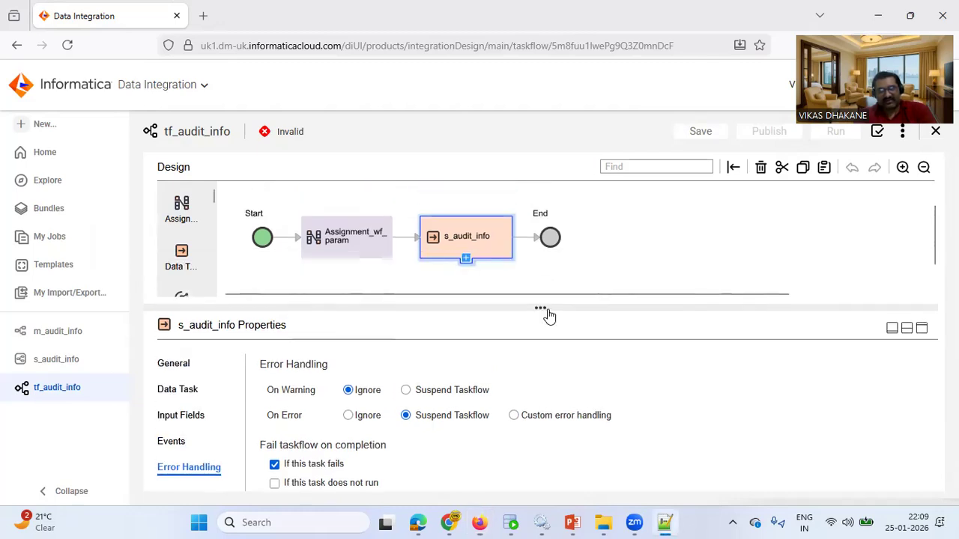
click(667, 523)
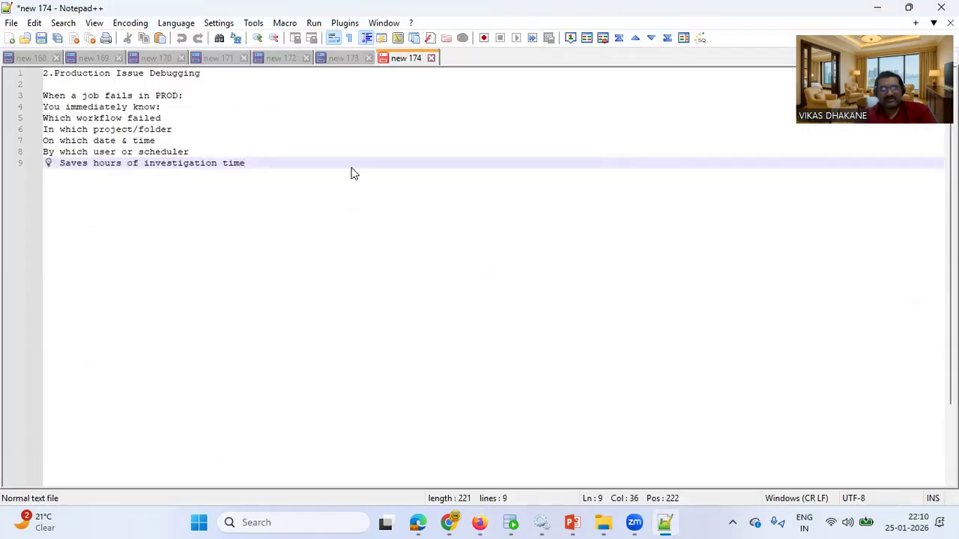
Copy the PMFolderName formula fn:substring(util:getAssetLocation(),sff:instr(util:getAssetLocation(),'\')+1) from the Notepad++ file new 173 into the FOLDER_NAME assignment of Assignment_wf_param in the browser.
click(340, 56)
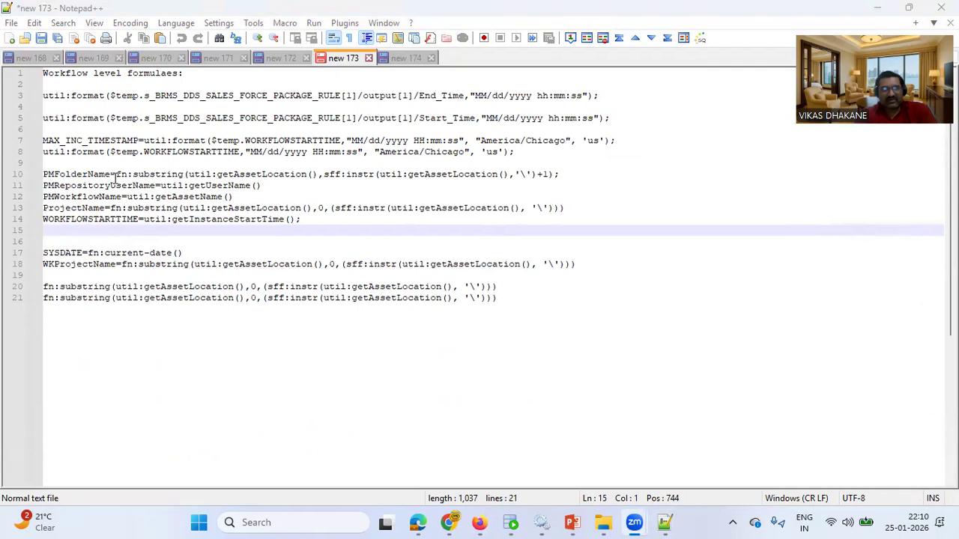
drag(116, 174, 552, 174)
key(ctrl+c)
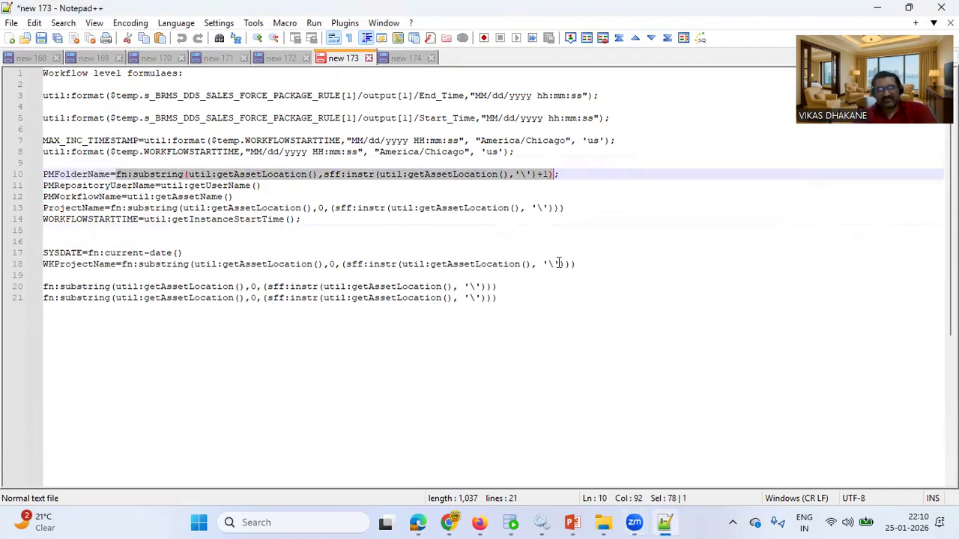
click(480, 522)
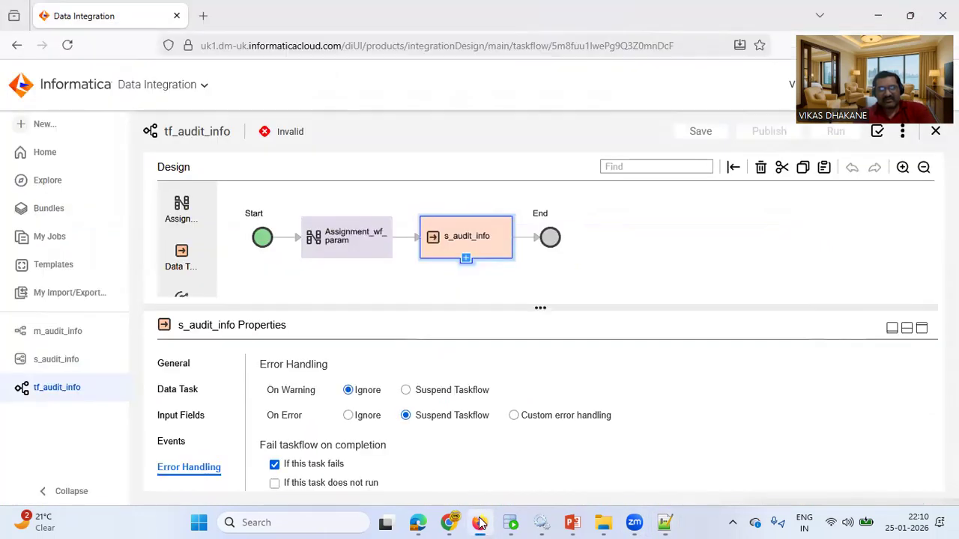
click(347, 258)
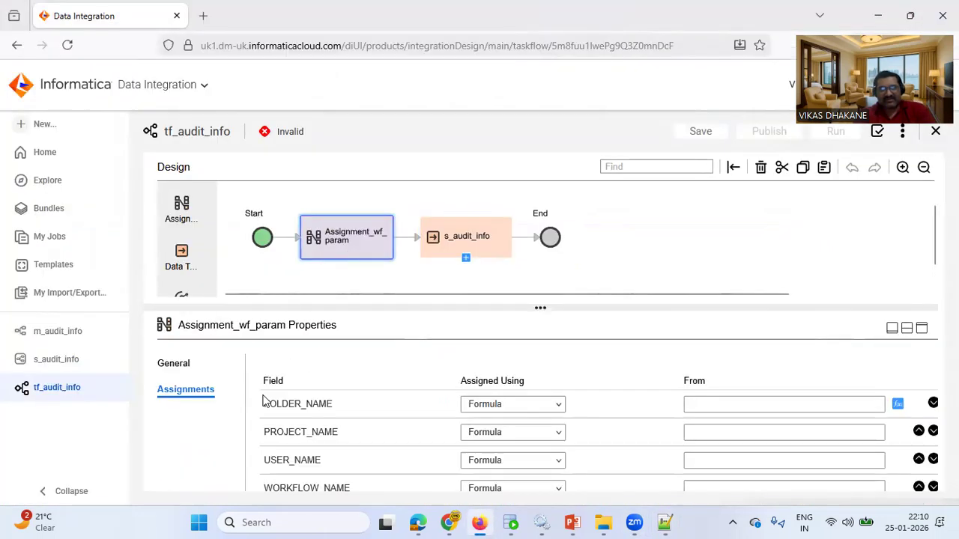
click(823, 404)
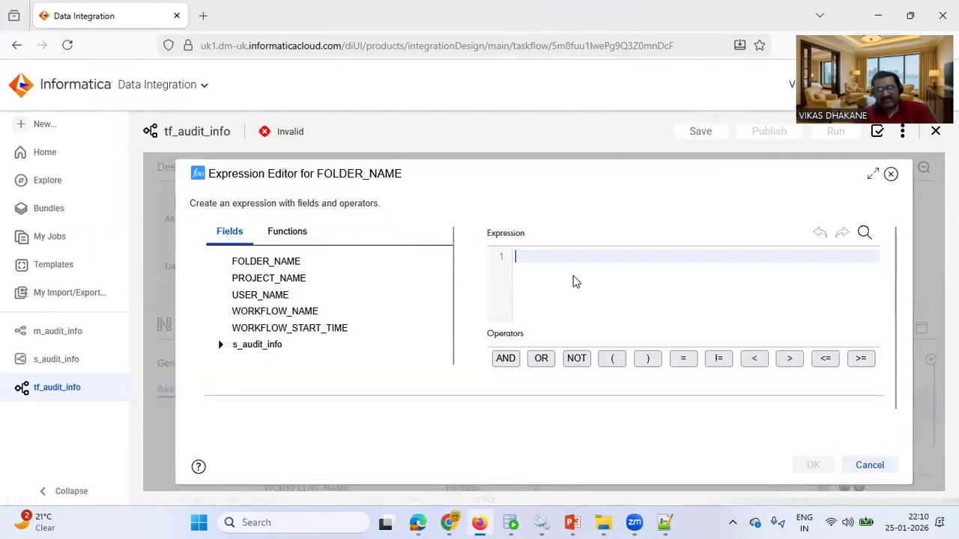
key(ctrl+v)
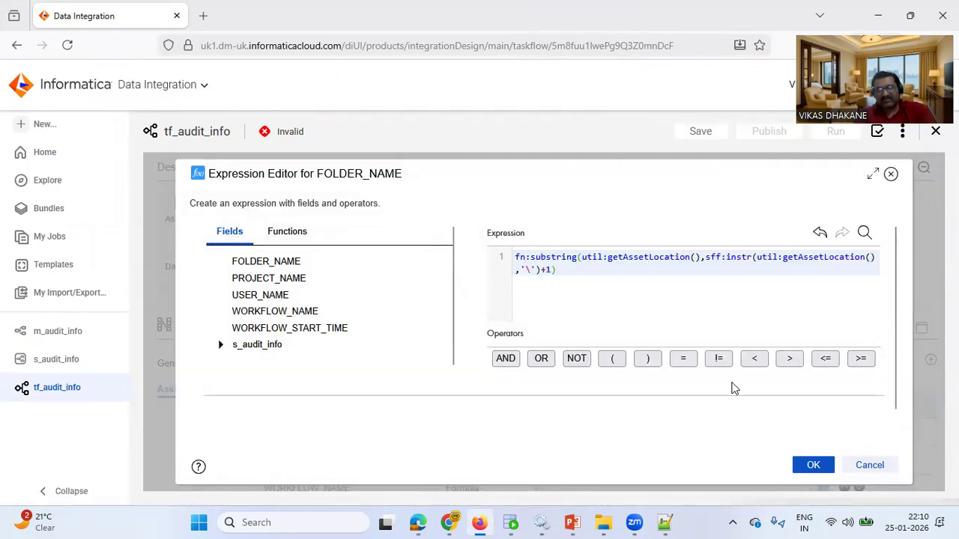
click(806, 466)
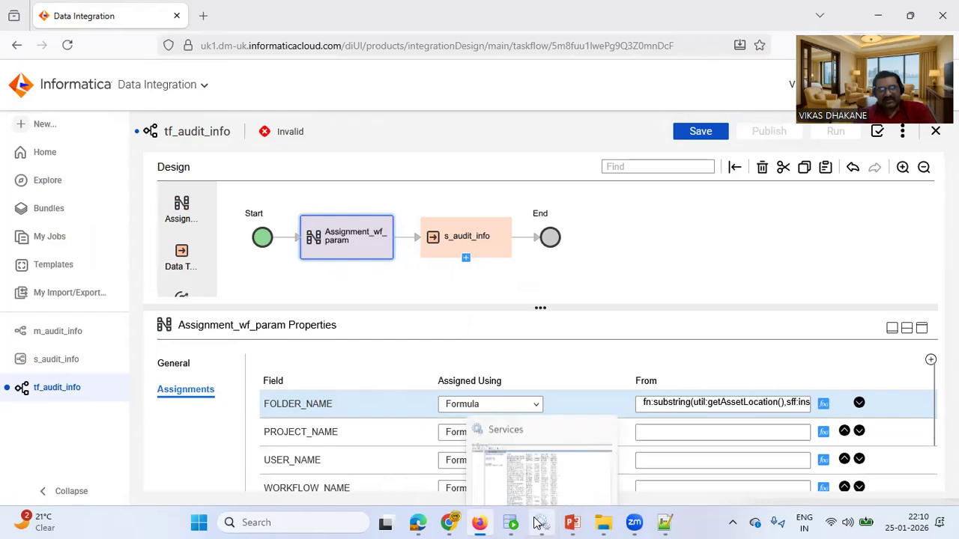
Set the PROJECT_NAME assignment's expression to the ProjectName formula from the Notepad++ notes, fn:substring(util:getAssetLocation(),0,(sff:instr(util:getAssetLocation(), '\'))).
click(664, 522)
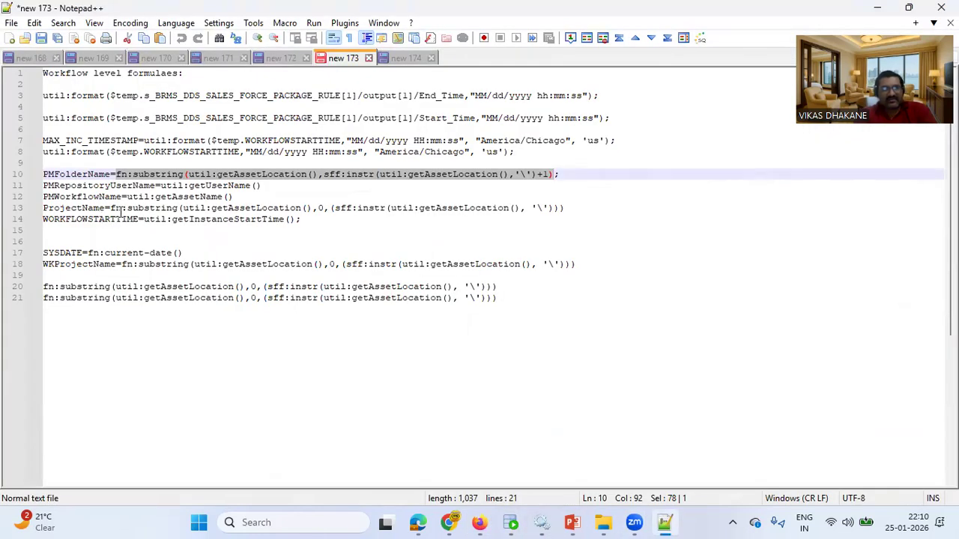
drag(111, 208, 577, 210)
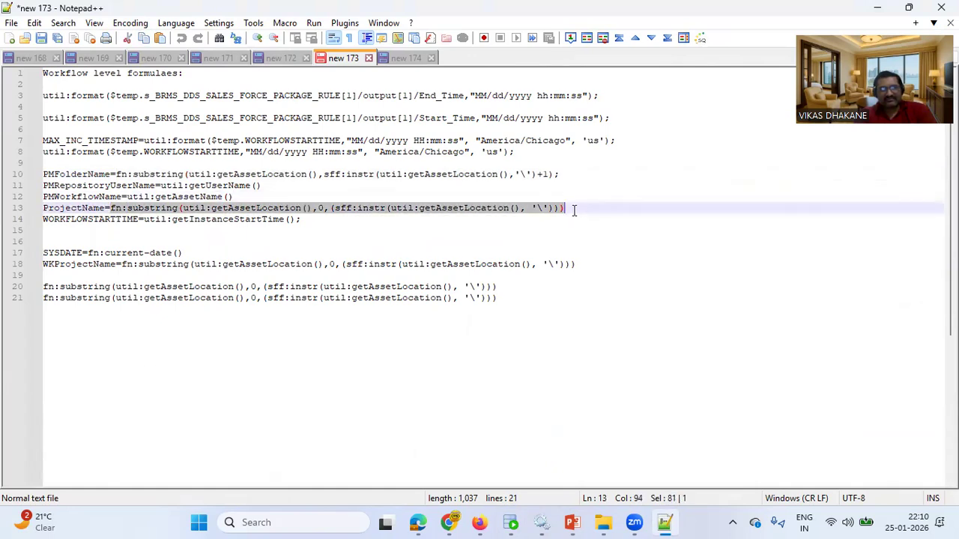
click(481, 522)
click(826, 433)
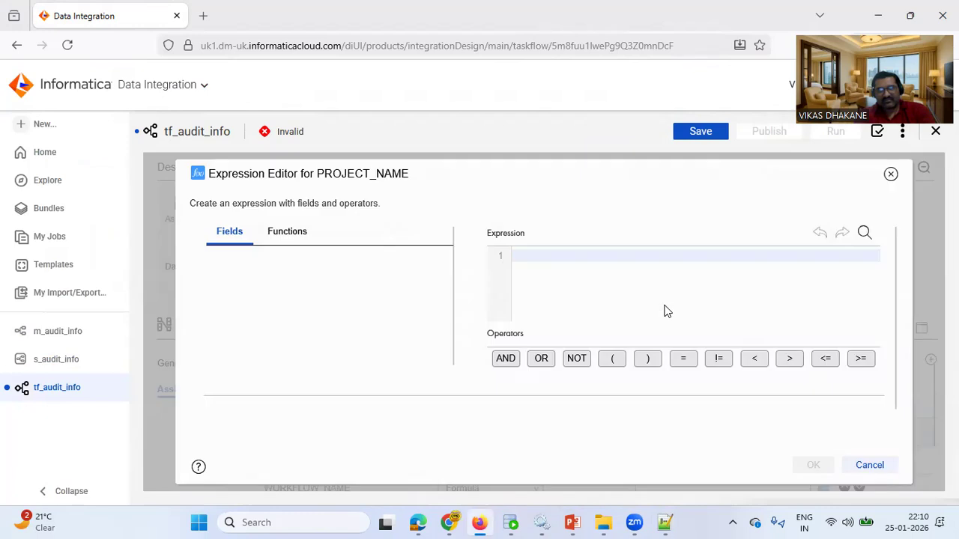
text(fn:substring(util:getAssetLocation(),0,(sff:instr(util:getAssetLocation(), '\'))))
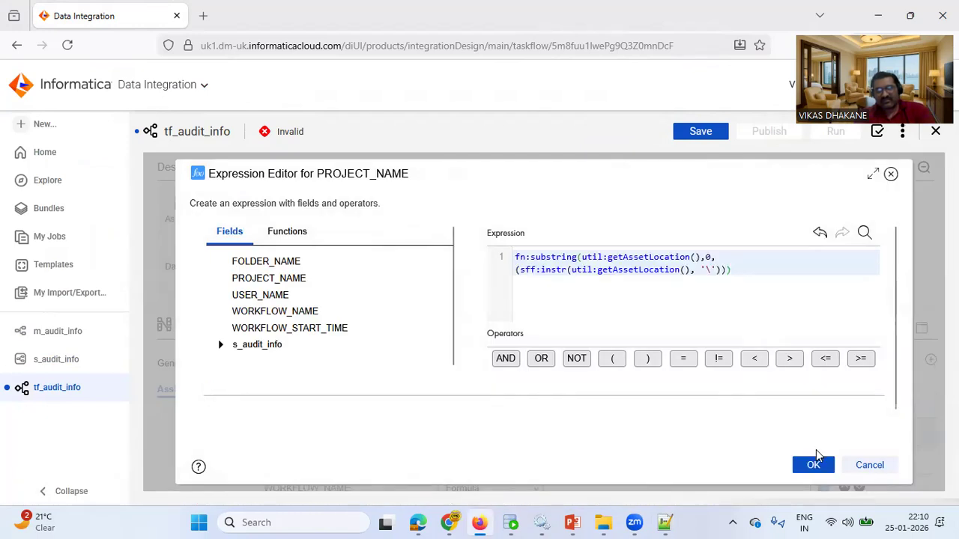
Copy util:getUserName() from the Notepad++ notes and make it the expression of the USER_NAME assignment in the taskflow.
click(664, 522)
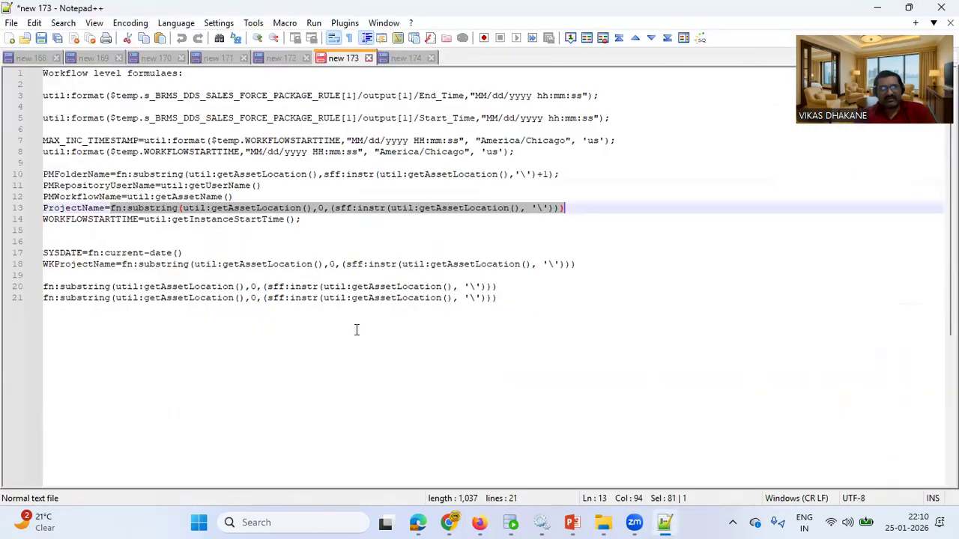
click(479, 522)
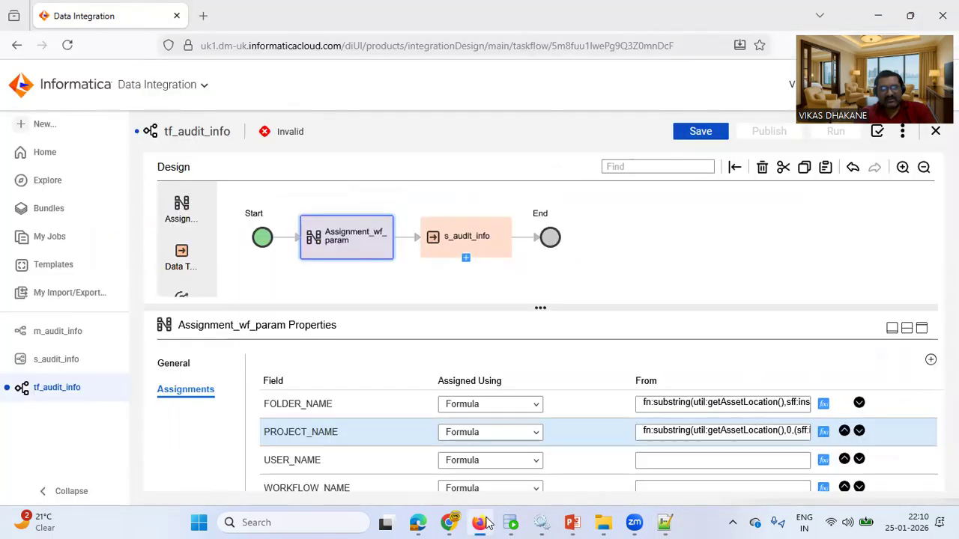
click(479, 522)
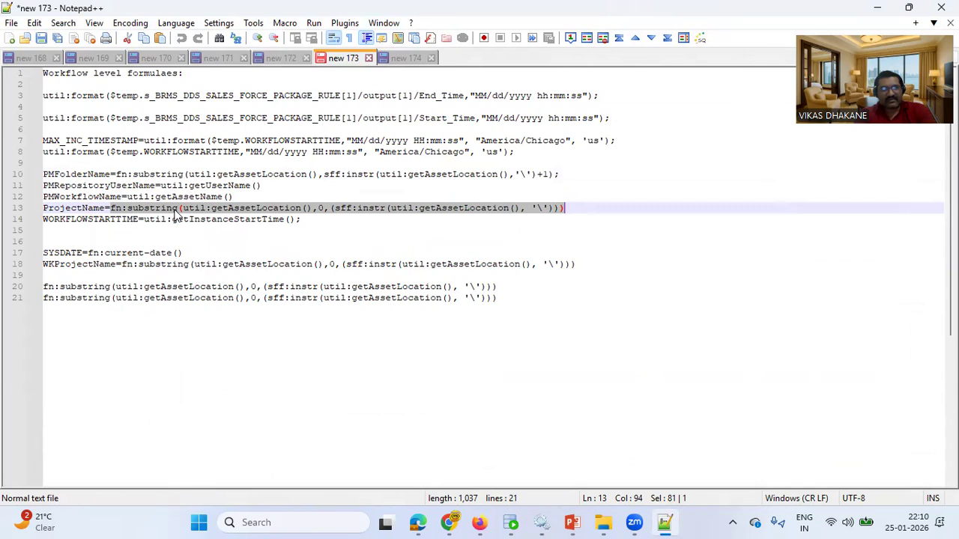
drag(161, 185, 267, 185)
key(ctrl+c)
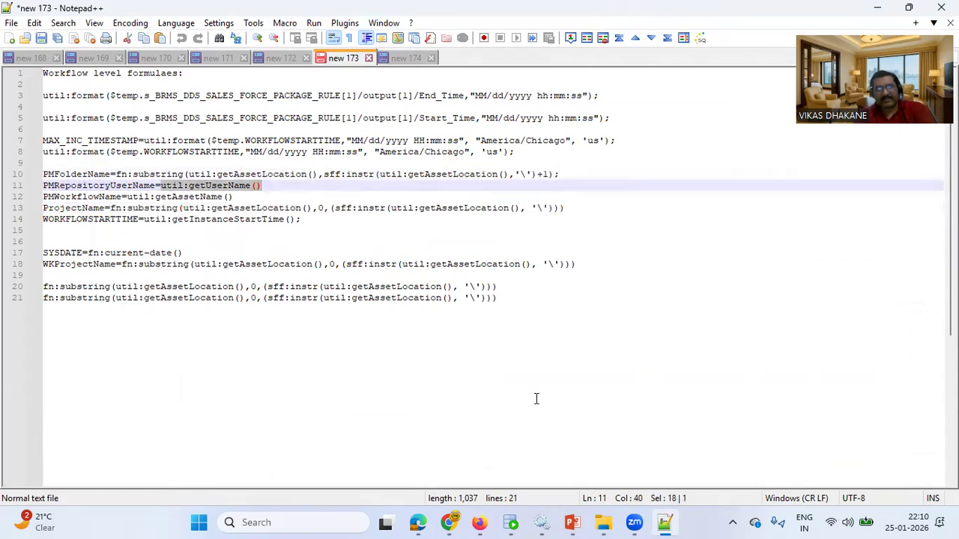
click(480, 523)
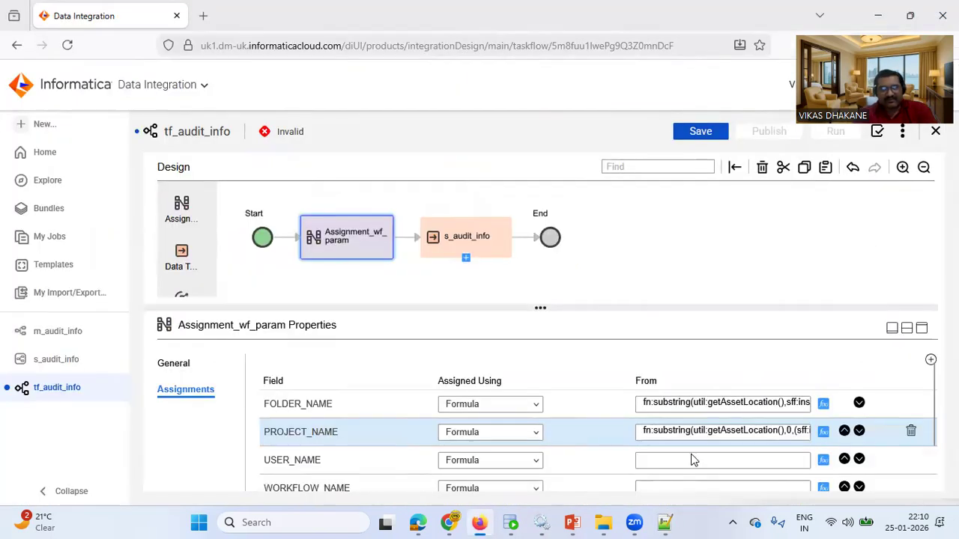
drag(542, 315, 537, 283)
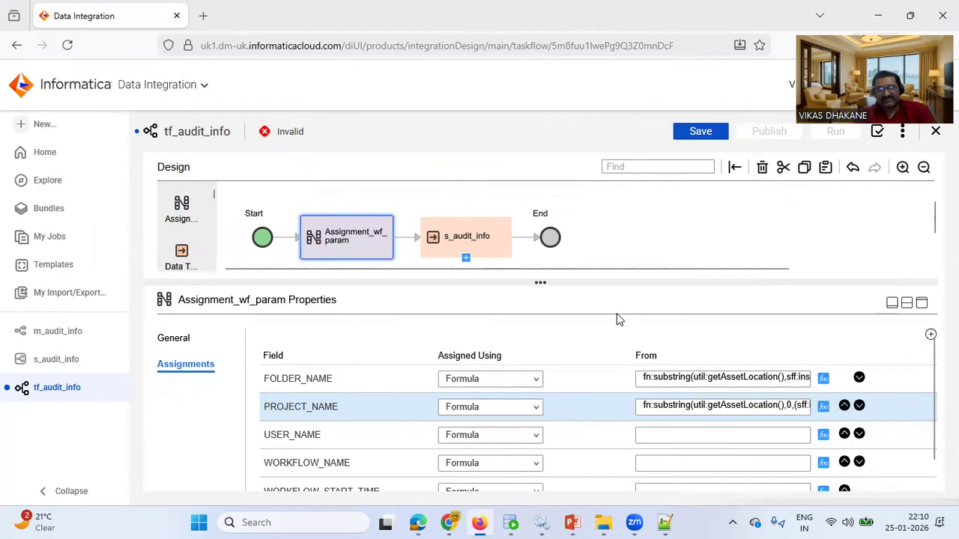
click(823, 436)
key(ctrl+v)
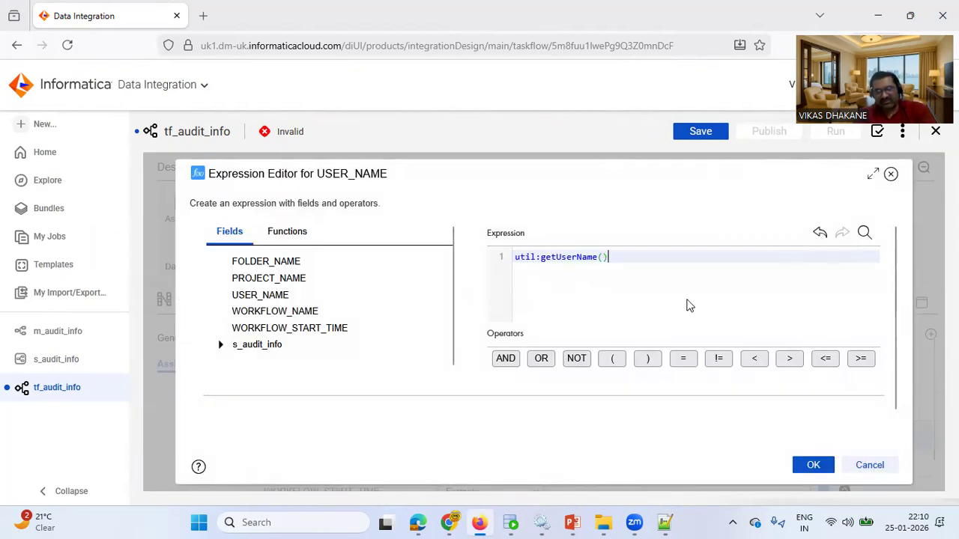
click(811, 465)
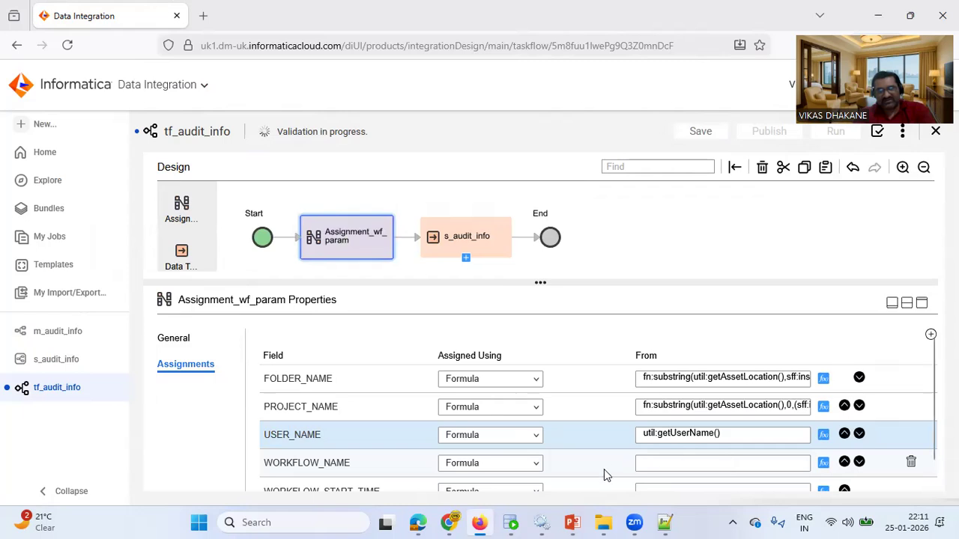
Copy util:getAssetName() from the Notepad++ notes and make it the expression of the WORKFLOW_NAME assignment in the taskflow.
click(571, 522)
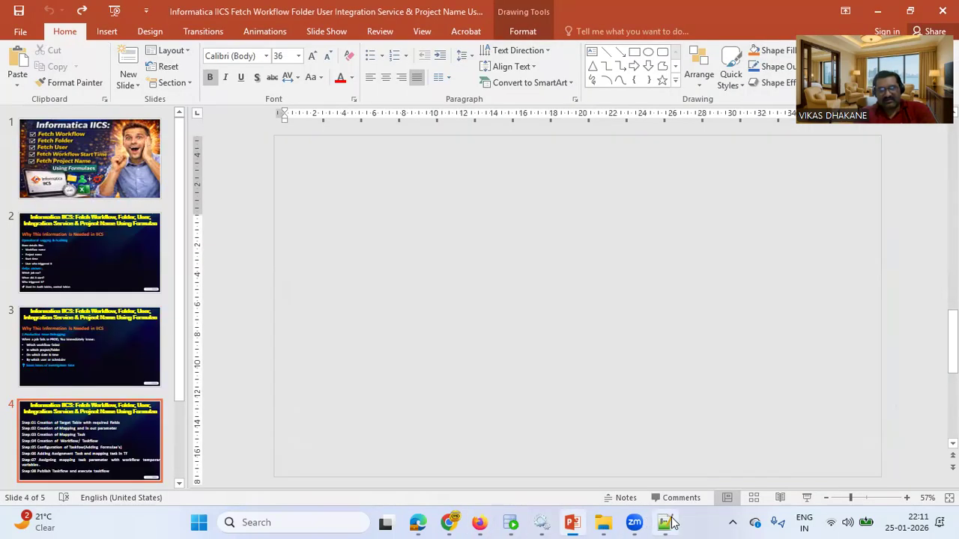
click(671, 522)
click(484, 522)
click(483, 522)
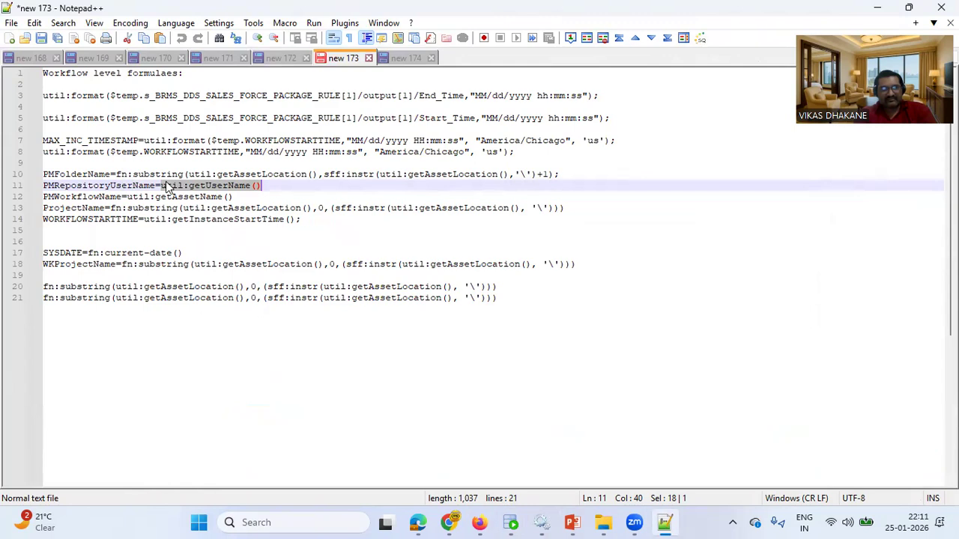
drag(127, 196, 232, 196)
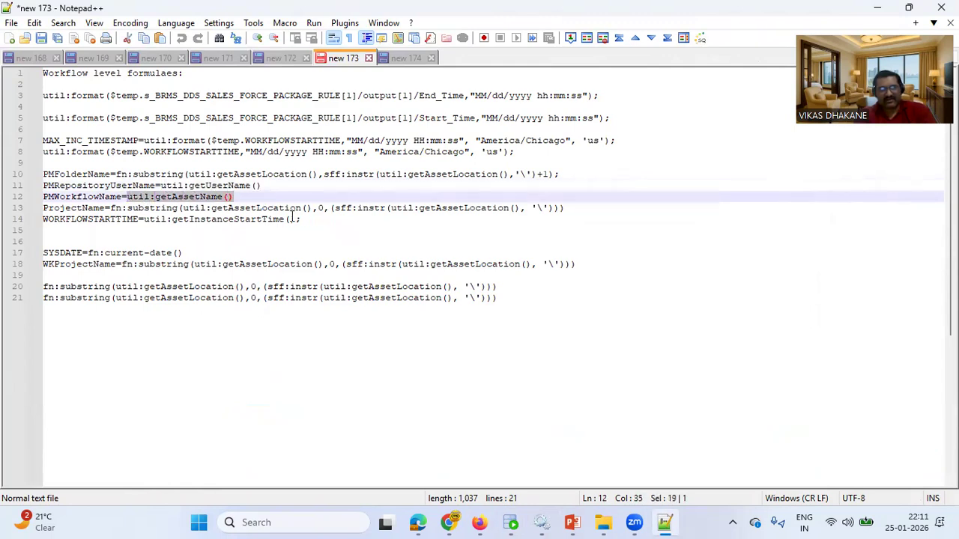
click(479, 522)
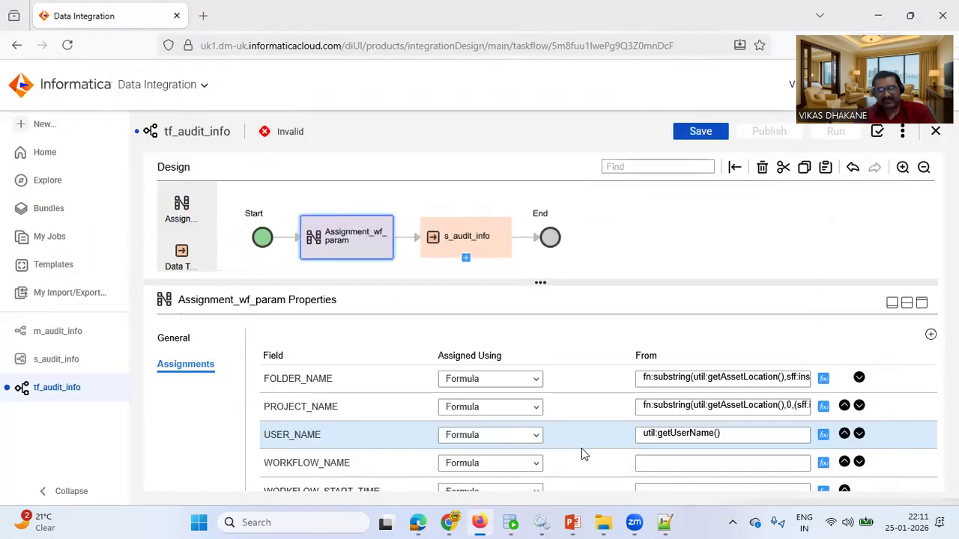
click(823, 464)
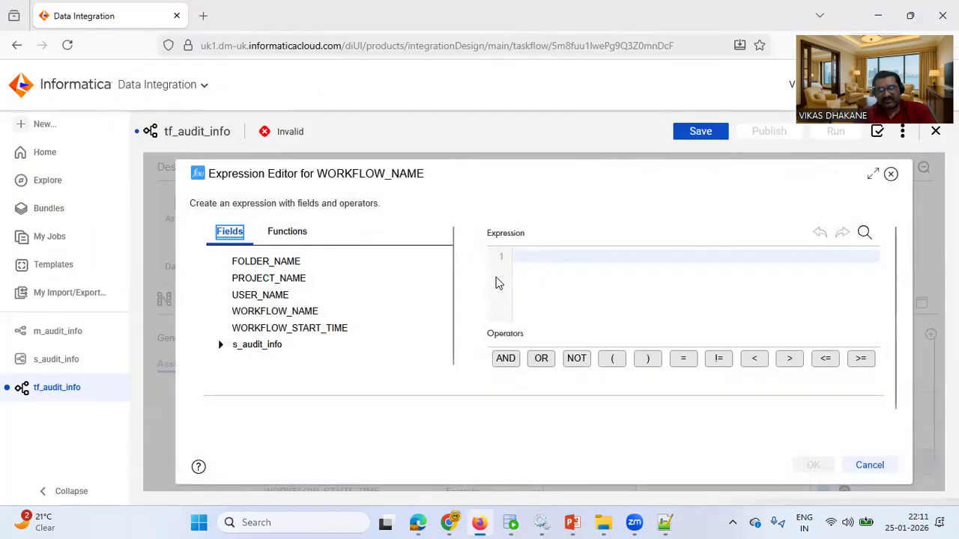
text(util:getAssetName())
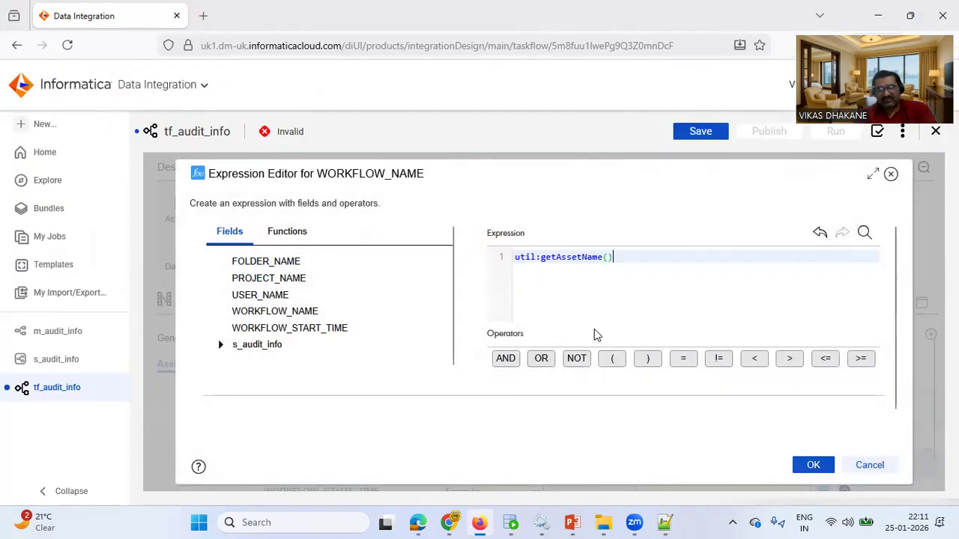
click(813, 465)
Set the WORKFLOW_START_TIME assignment to util:getInstanceStartTime() from the Notepad++ notes and save the tf_audit_info taskflow.
click(665, 523)
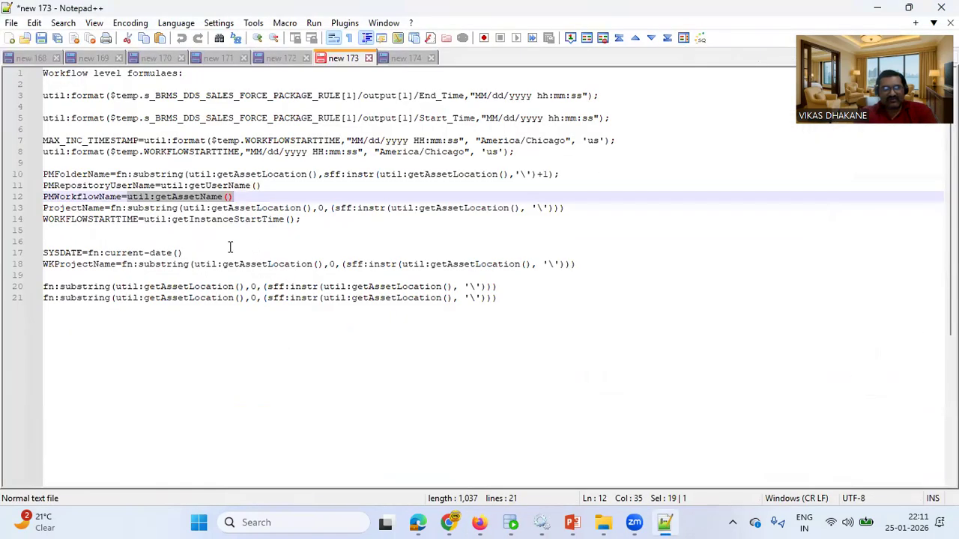
drag(144, 219, 299, 218)
key(ctrl+c)
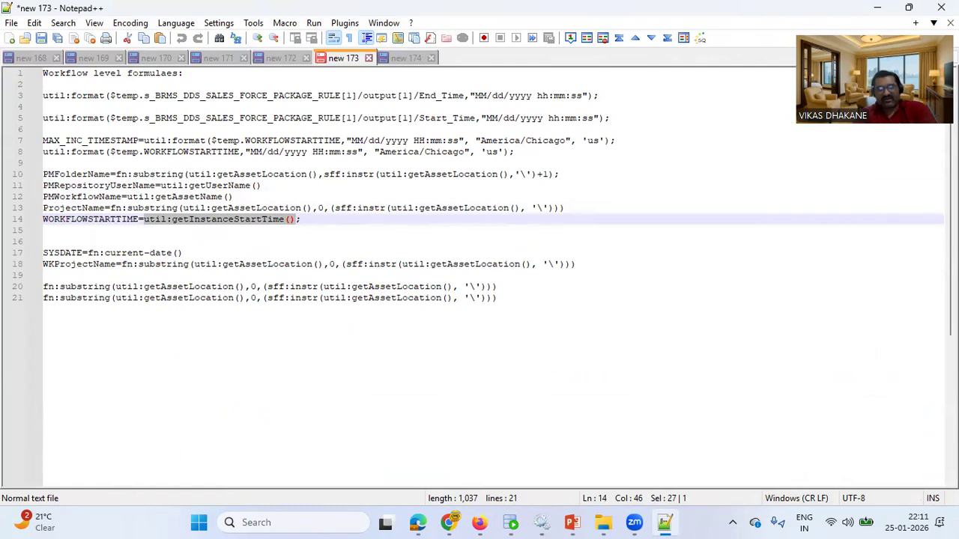
click(479, 523)
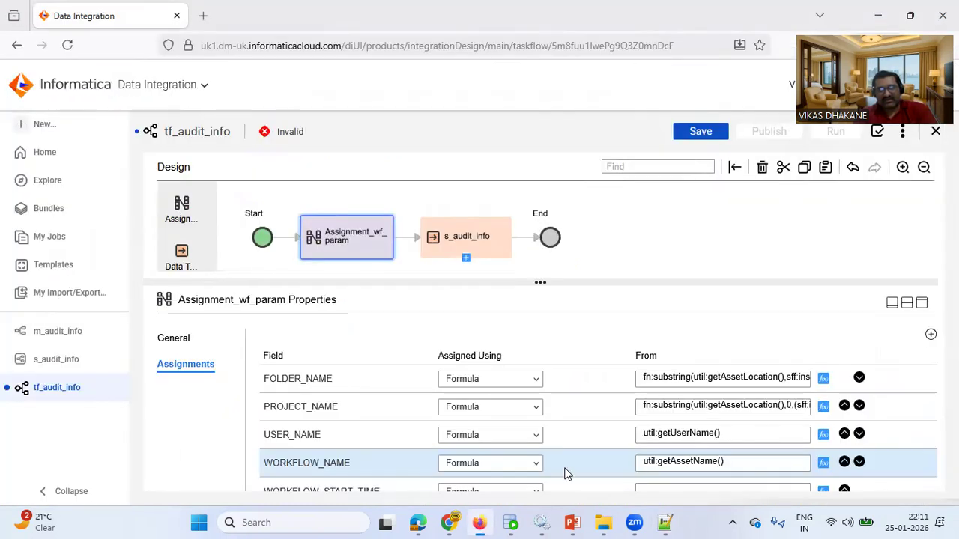
click(824, 492)
key(ctrl+v)
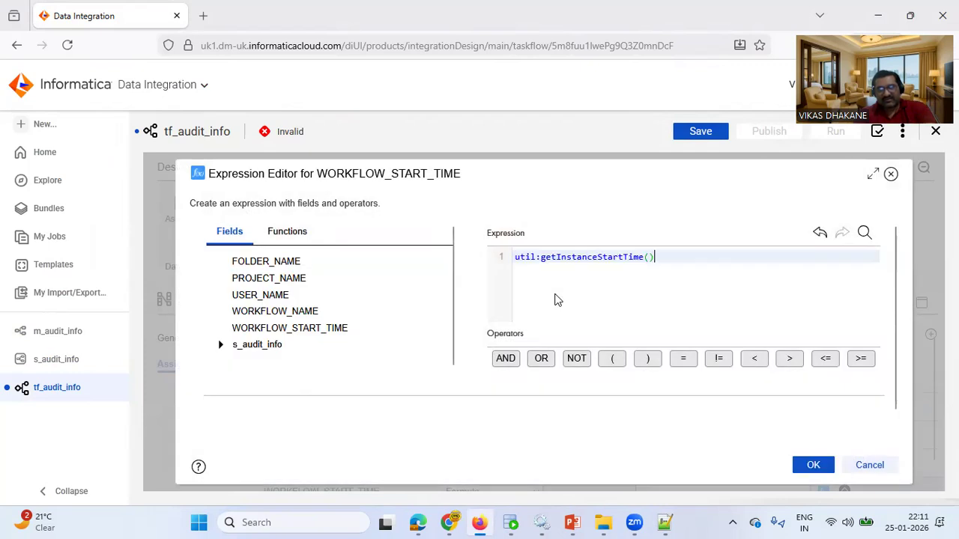
click(812, 464)
click(701, 131)
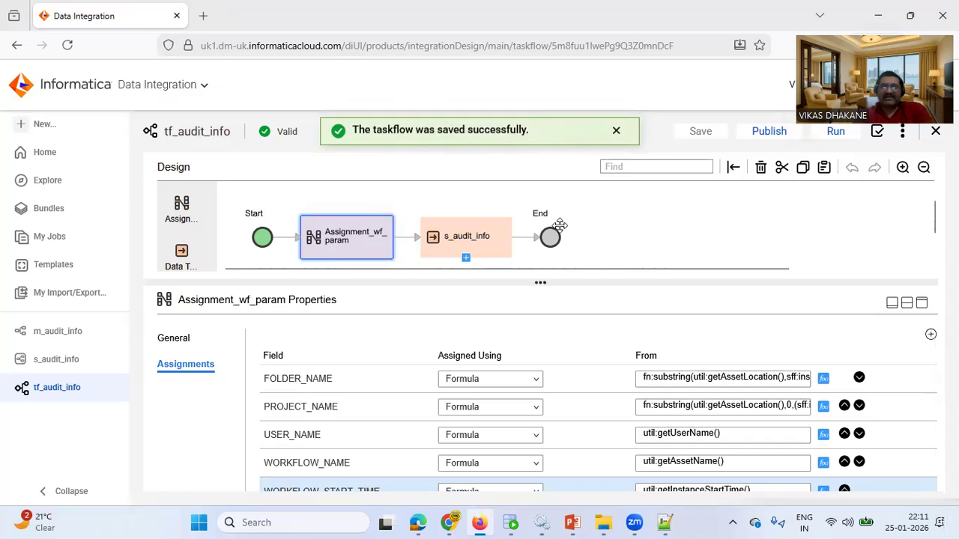
Review the remaining steps on the PowerPoint step-list slide, and inspect the s_audit_info and Assignment_wf_param properties in the taskflow.
click(571, 523)
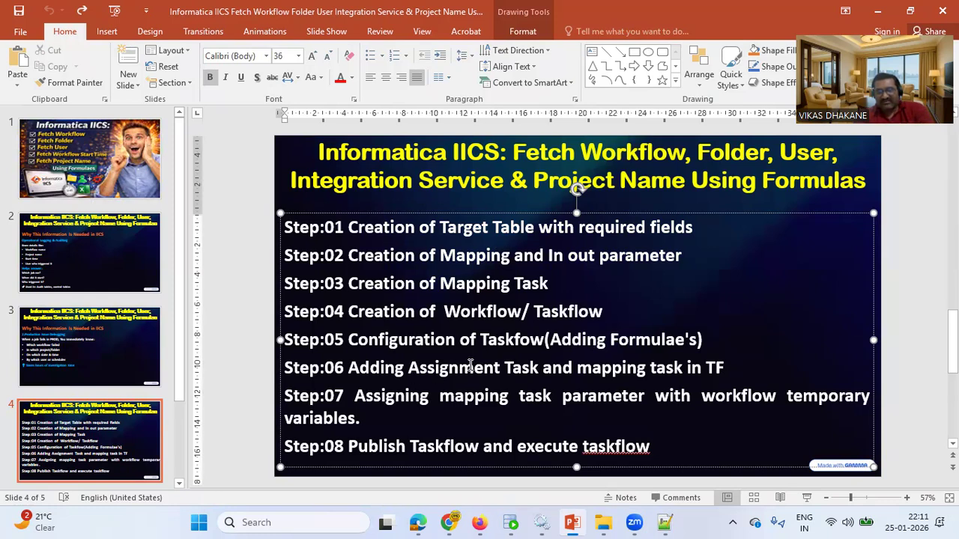
drag(576, 368, 700, 368)
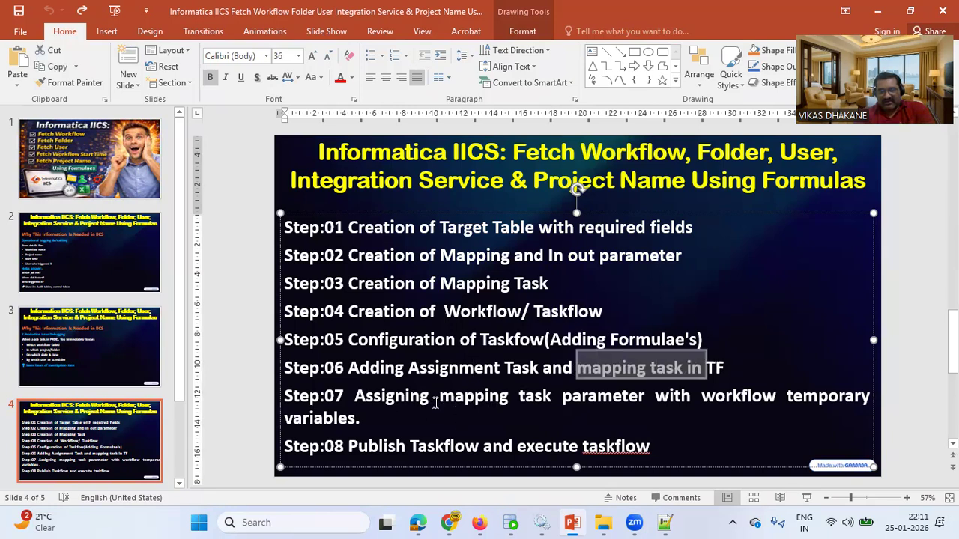
click(480, 522)
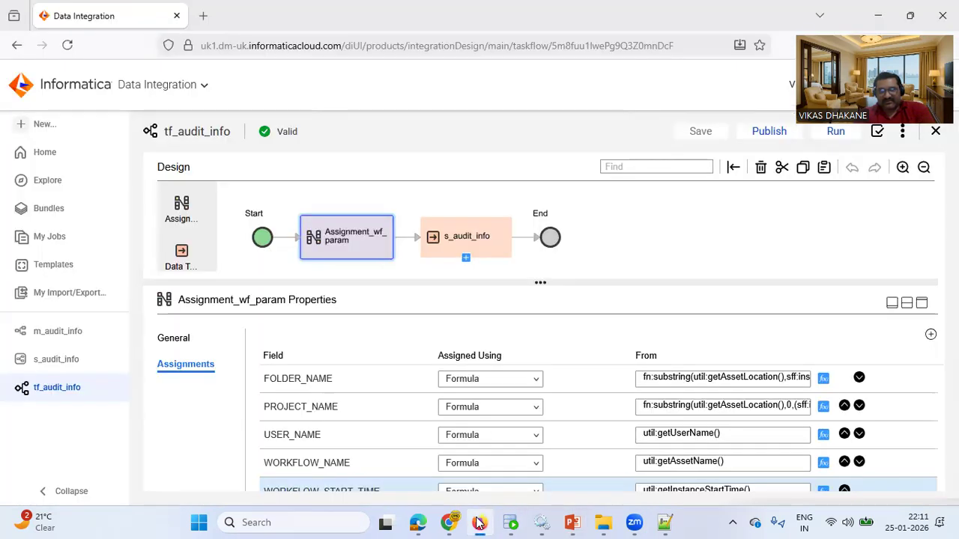
click(495, 253)
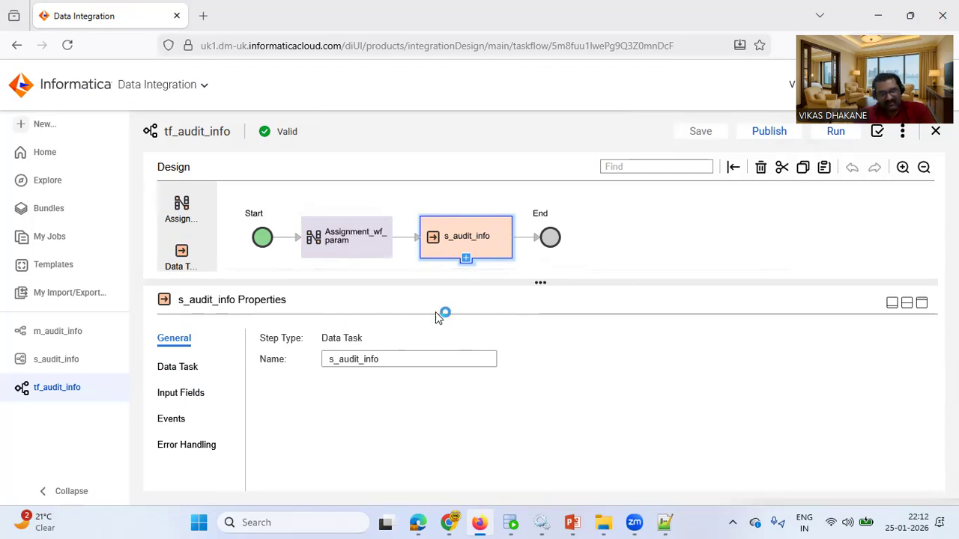
click(373, 257)
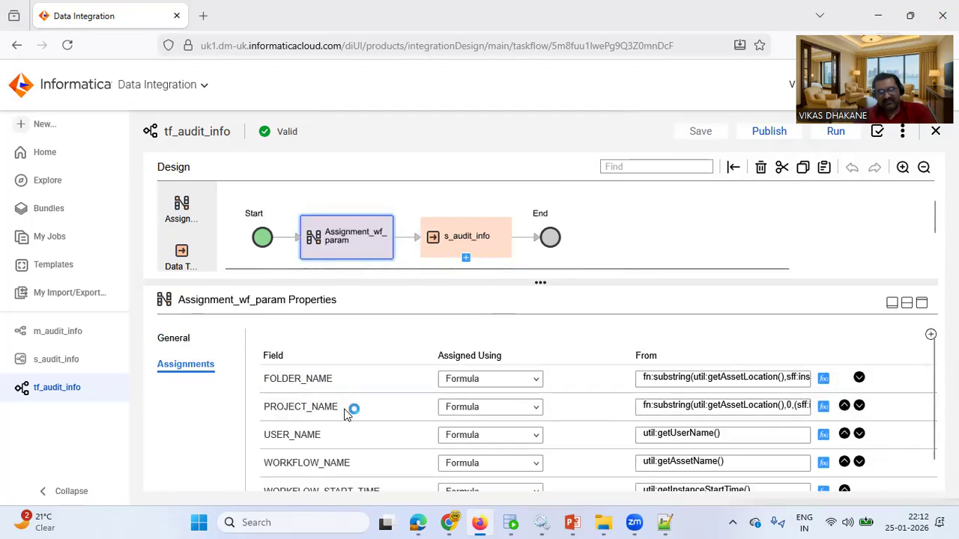
mouse_move(281, 341)
mouse_down()
mouse_move(259, 465)
mouse_move(403, 463)
mouse_up()
drag(379, 409, 278, 343)
drag(481, 391, 564, 390)
drag(458, 448, 538, 451)
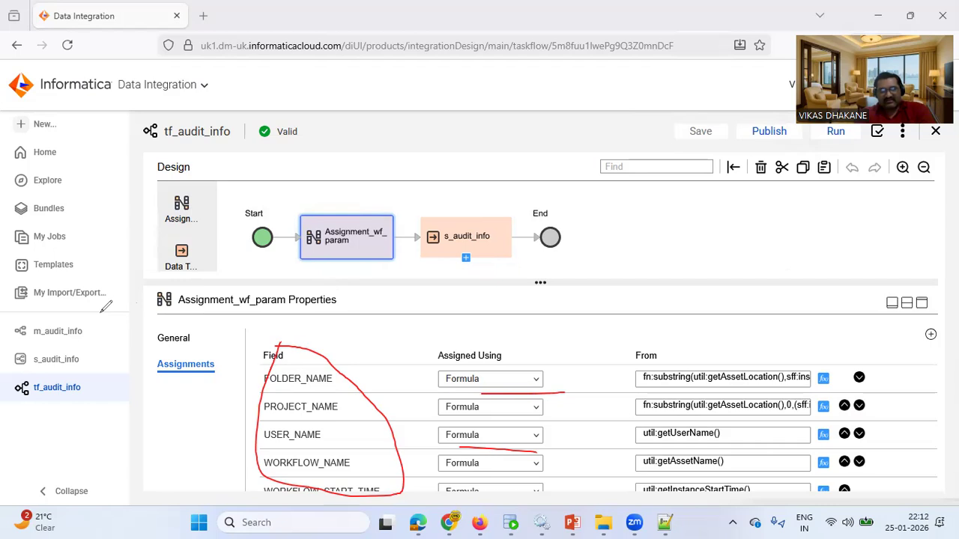
key(e)
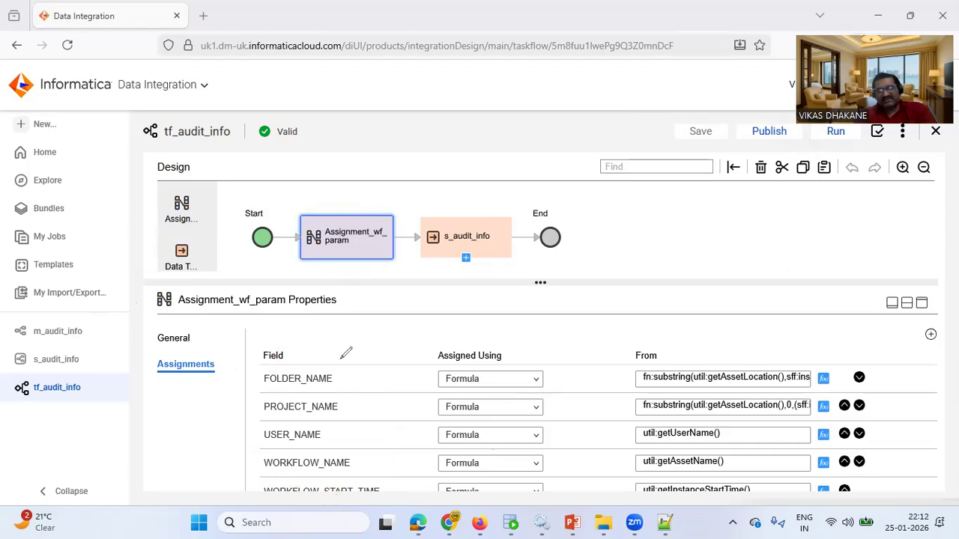
drag(377, 380, 404, 484)
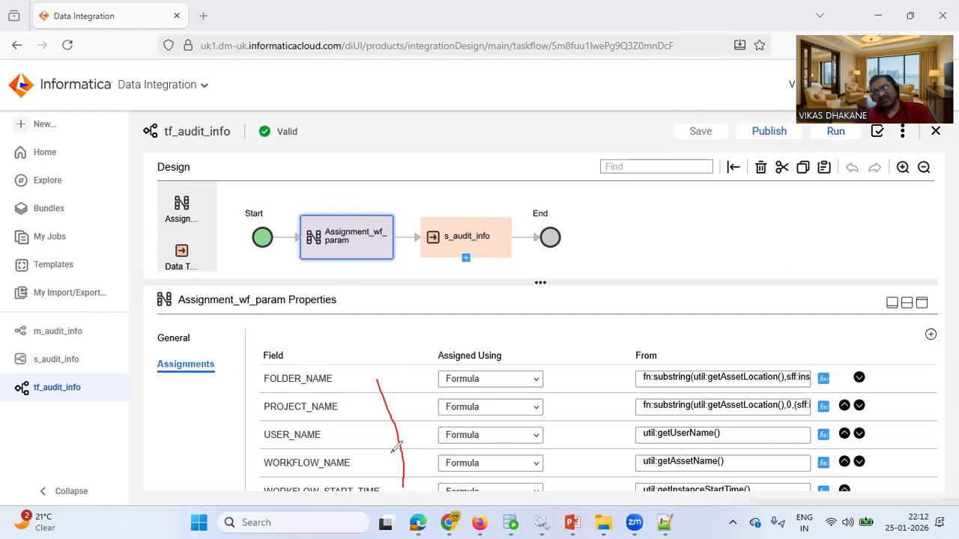
drag(370, 366, 381, 381)
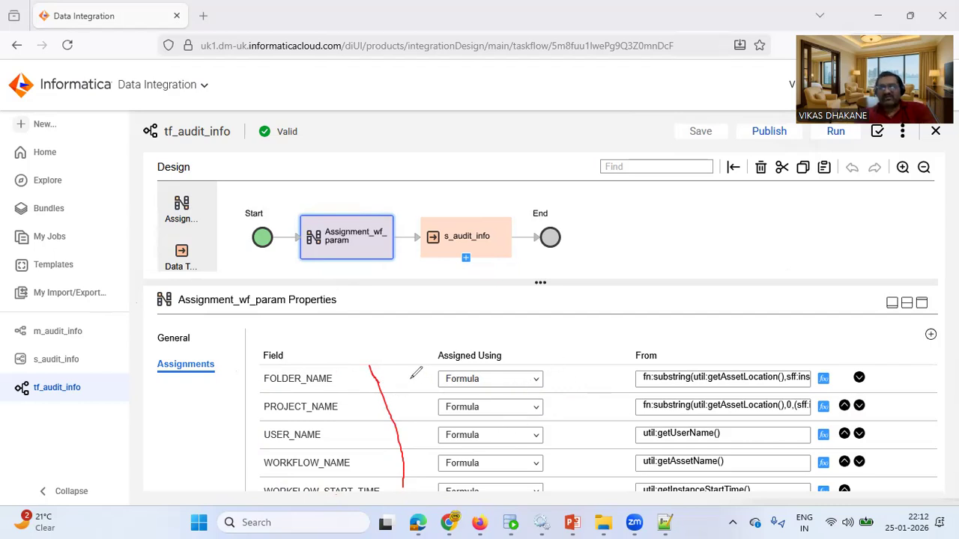
drag(407, 379, 603, 380)
drag(417, 361, 471, 382)
drag(414, 406, 592, 405)
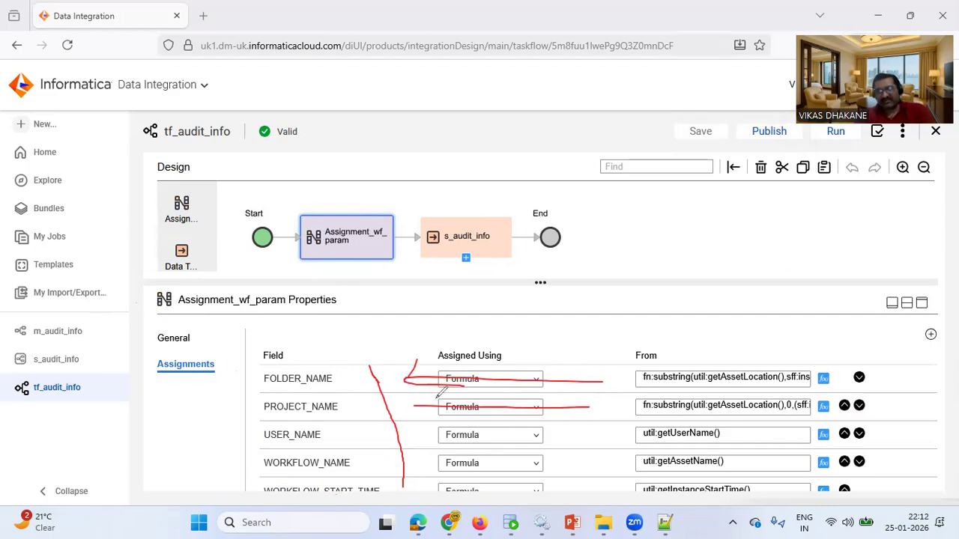
mouse_move(432, 393)
mouse_down()
mouse_move(446, 417)
mouse_move(614, 445)
mouse_up()
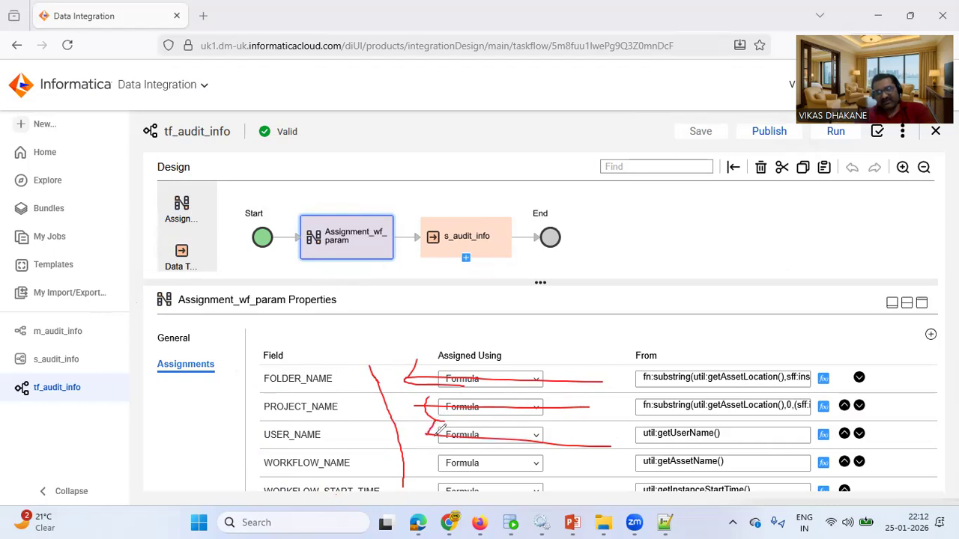
drag(429, 464, 563, 454)
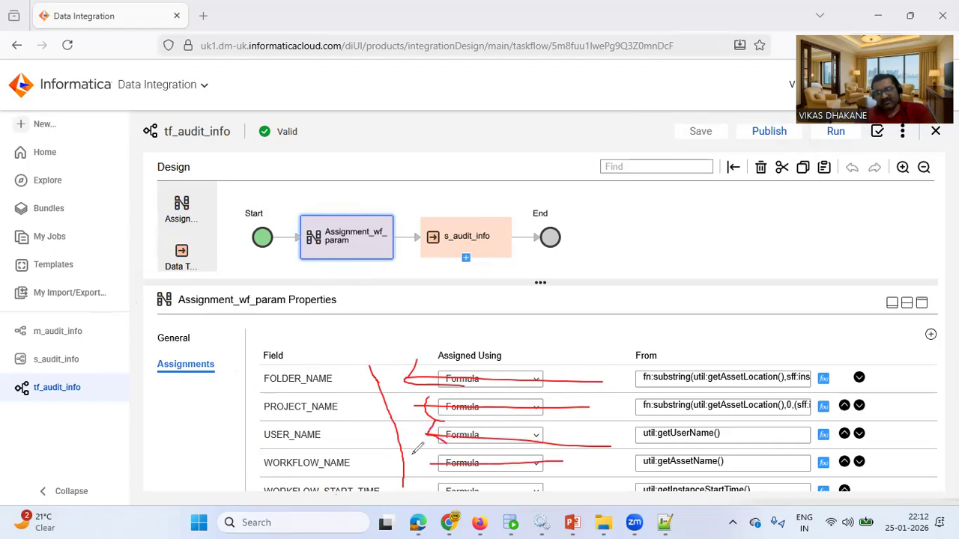
mouse_move(445, 447)
mouse_down()
mouse_move(426, 468)
mouse_move(481, 488)
mouse_up()
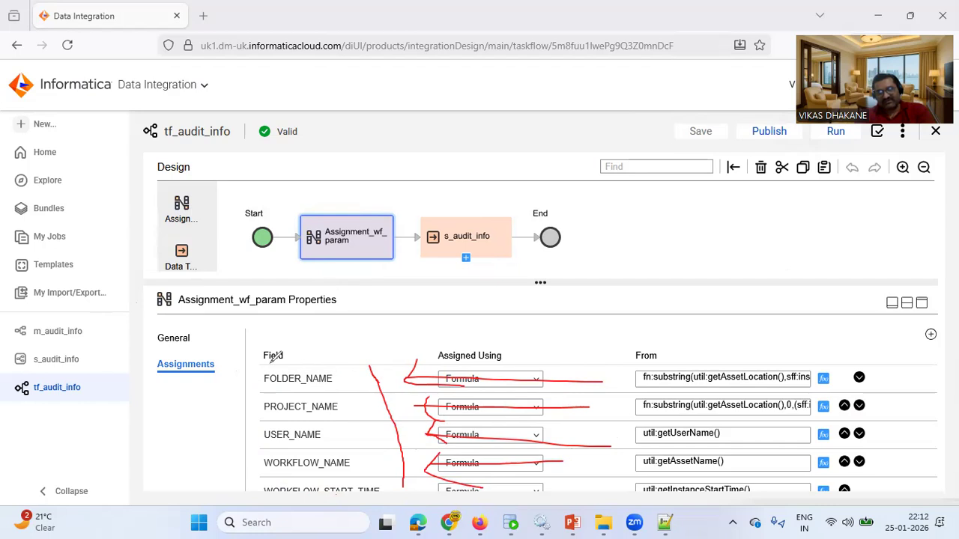
drag(268, 365, 294, 431)
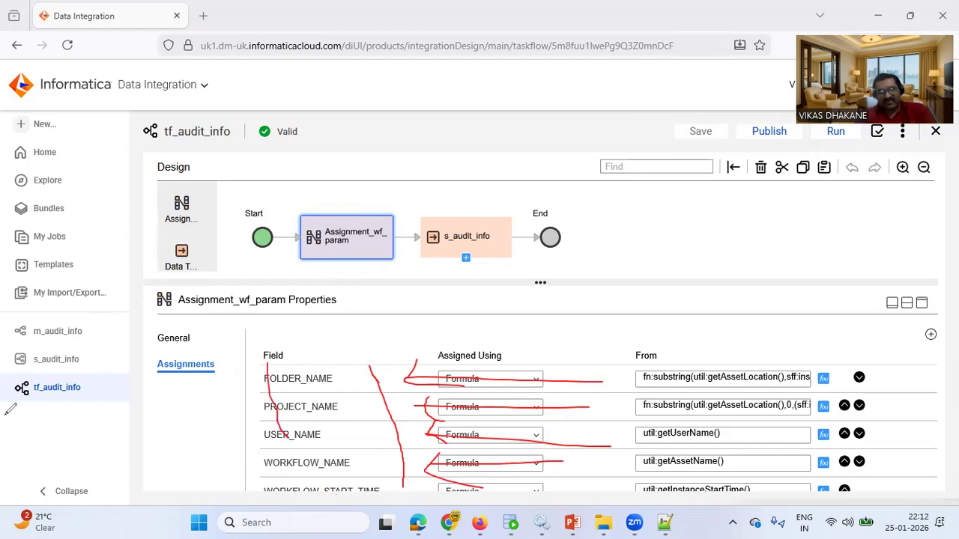
key(e)
Add the InOut parameter FOLDER_NAME as an input field of the s_audit_info data task.
click(492, 233)
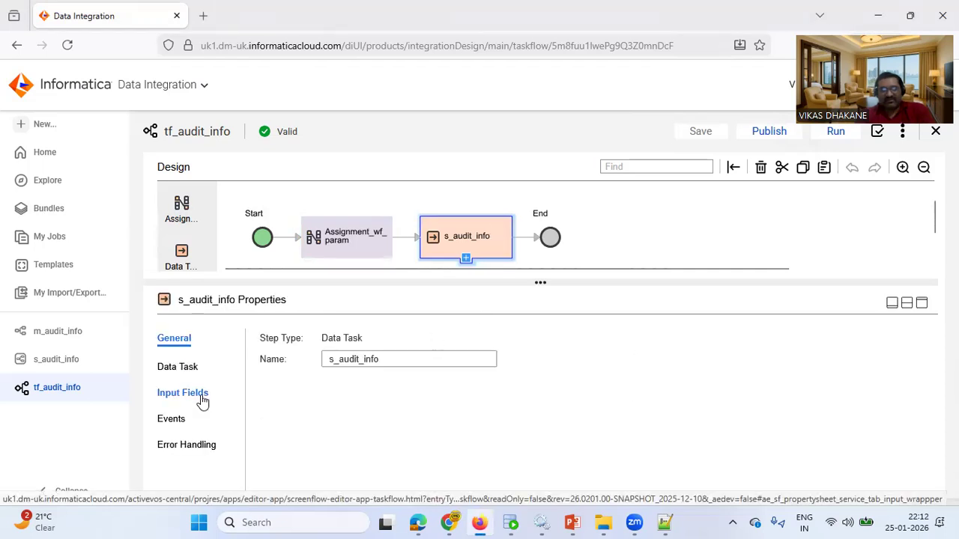
click(201, 395)
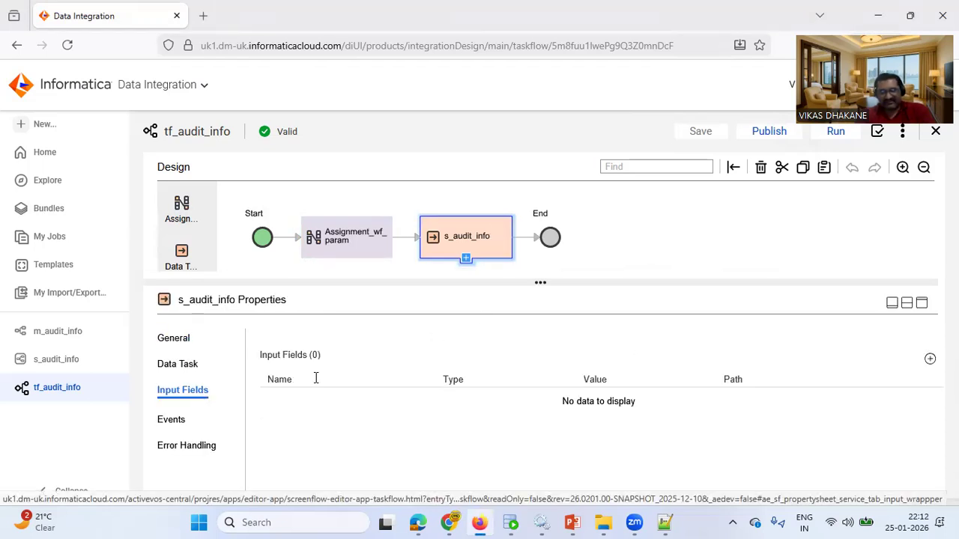
mouse_move(542, 284)
mouse_down()
mouse_move(563, 282)
mouse_move(544, 276)
mouse_up()
click(538, 299)
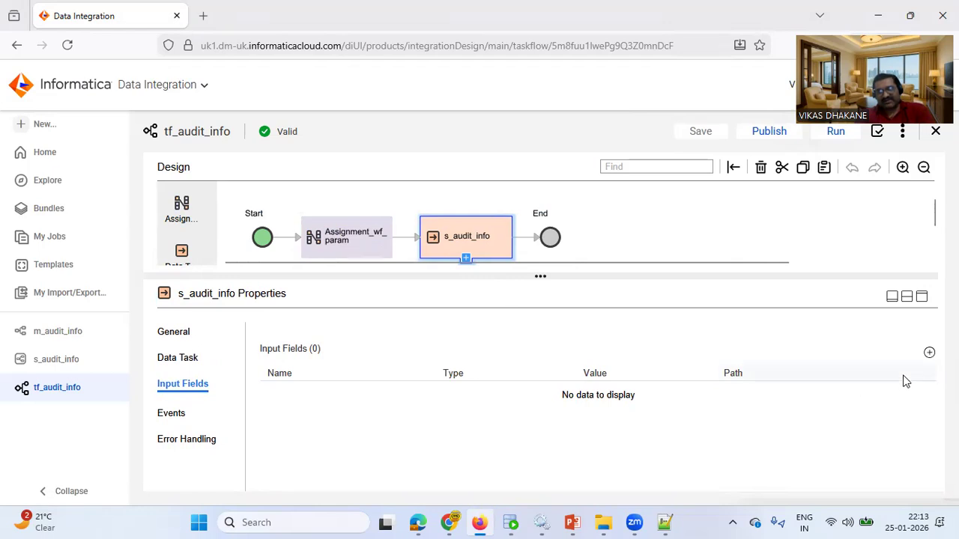
click(928, 354)
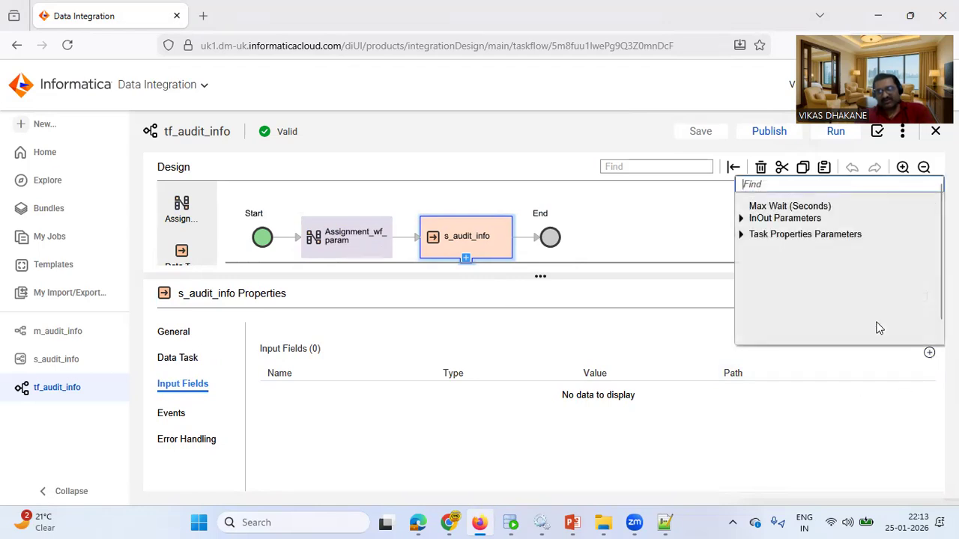
click(740, 218)
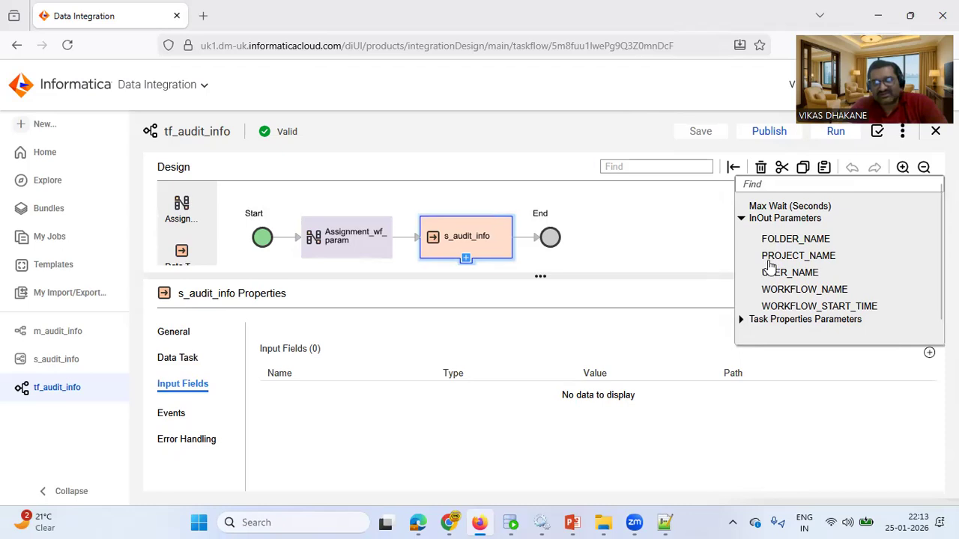
drag(799, 241, 816, 262)
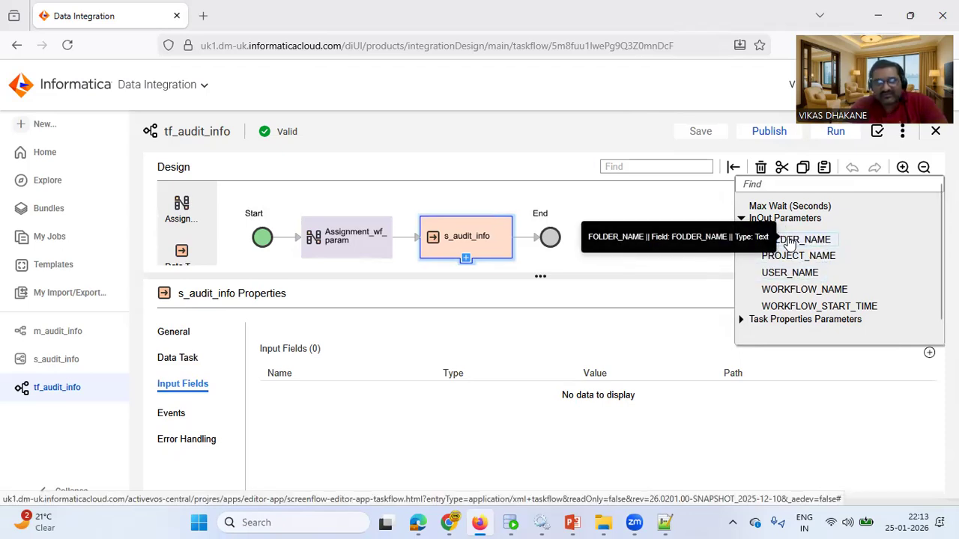
double_click(790, 241)
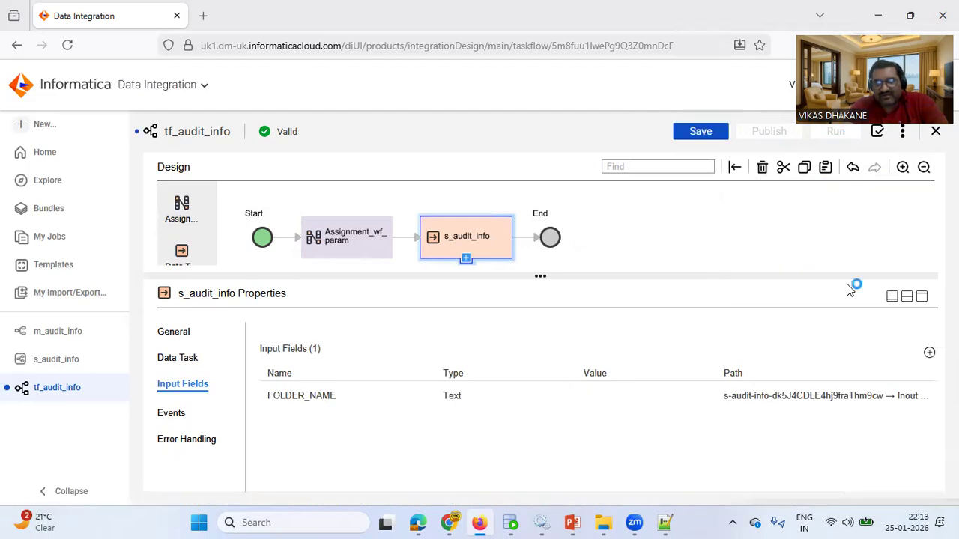
click(930, 352)
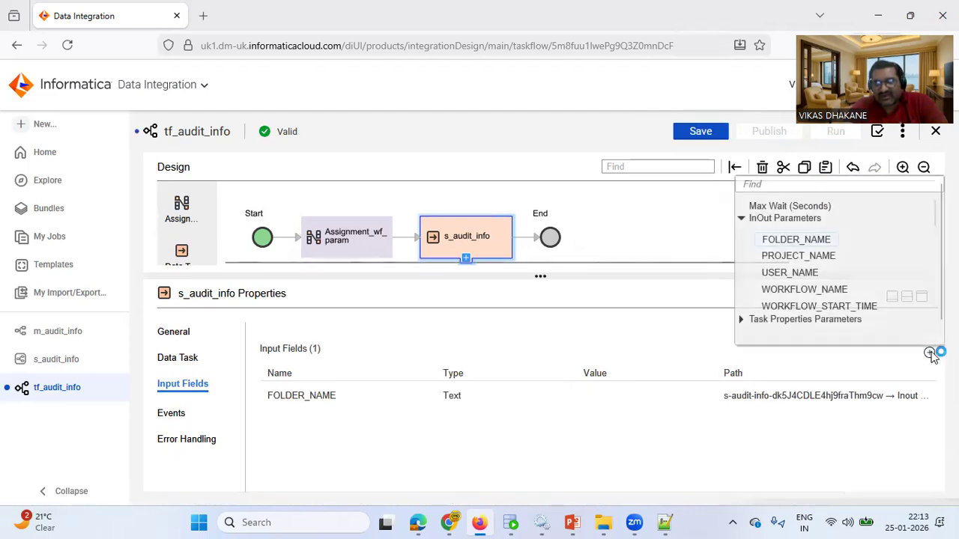
double_click(789, 241)
click(637, 290)
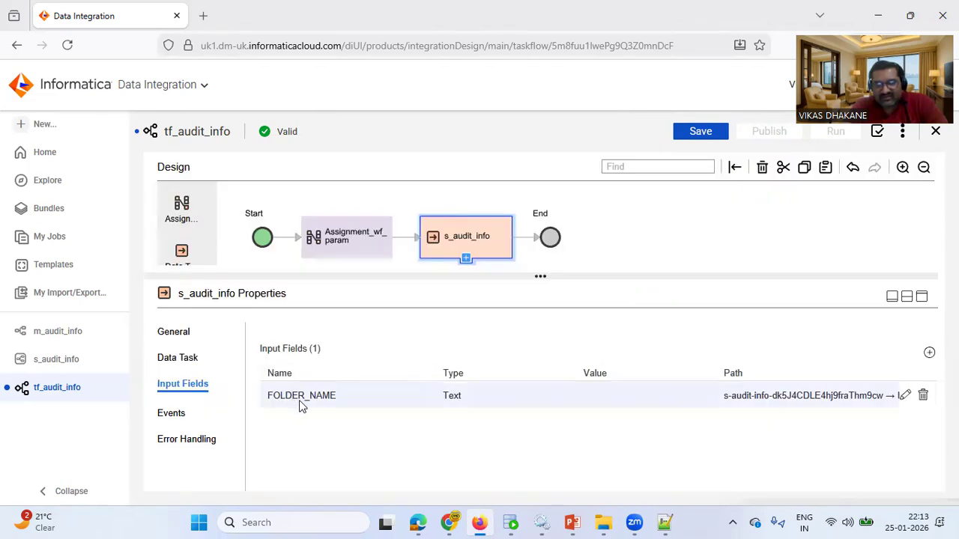
Add the InOut parameters PROJECT_NAME, USER_NAME, WORKFLOW_NAME and WORKFLOW_START_TIME as input fields of s_audit_info.
click(929, 354)
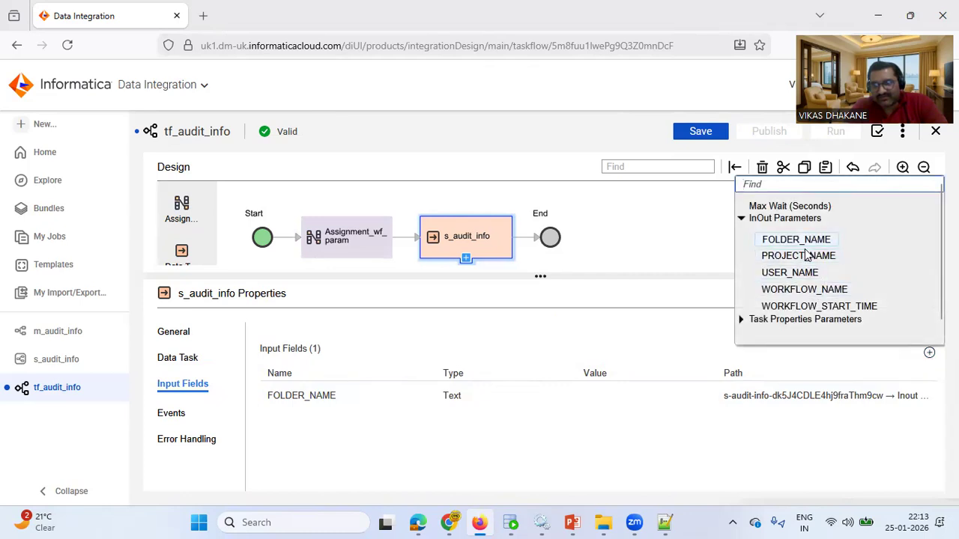
click(804, 258)
click(929, 354)
click(789, 273)
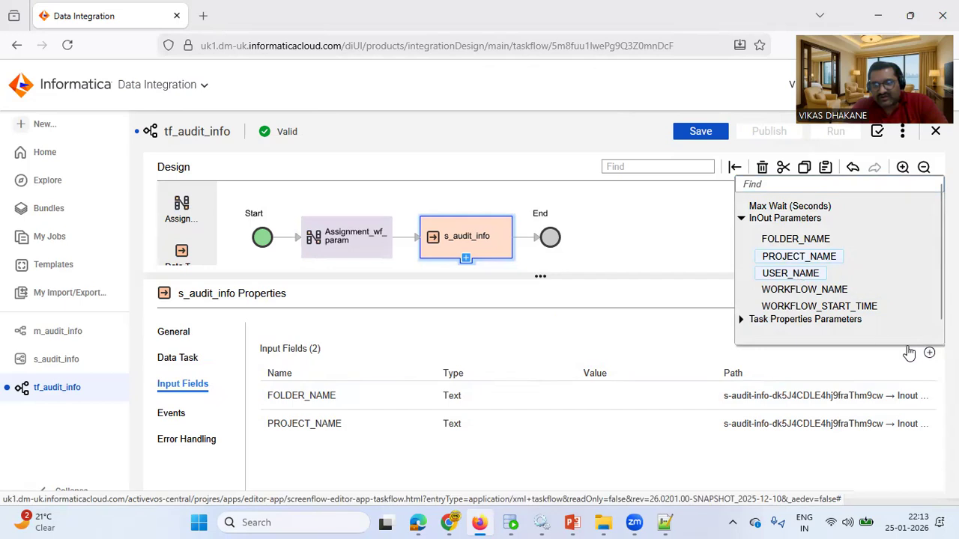
click(929, 354)
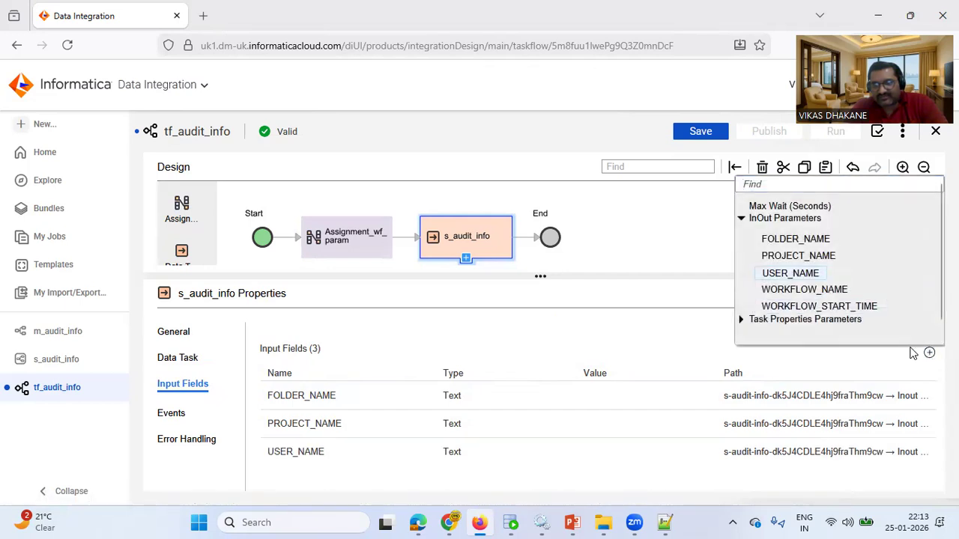
click(817, 289)
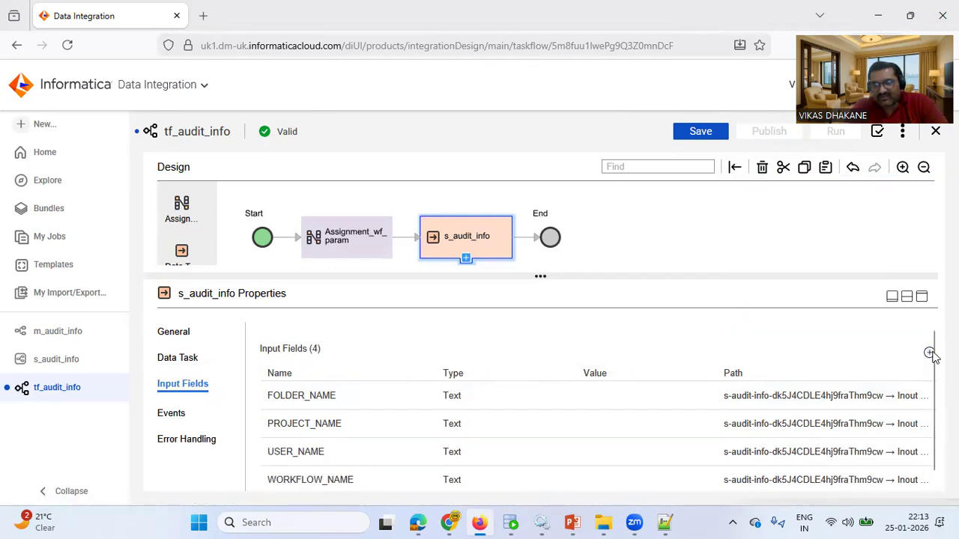
click(930, 352)
click(824, 306)
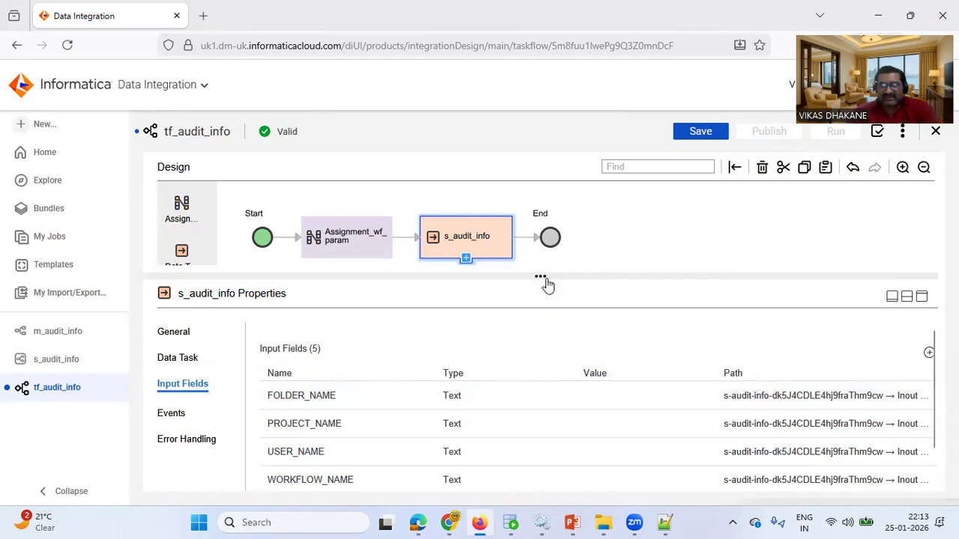
drag(547, 283, 545, 271)
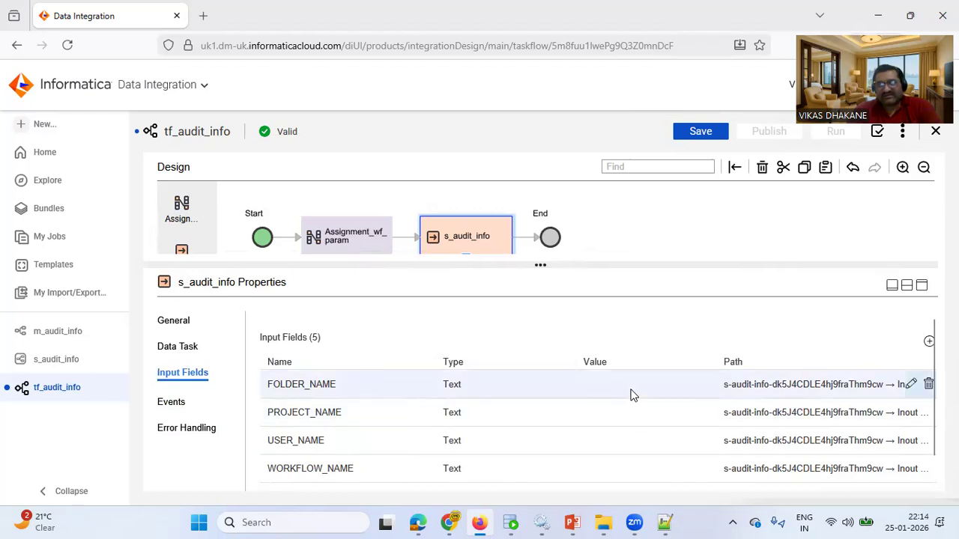
click(905, 385)
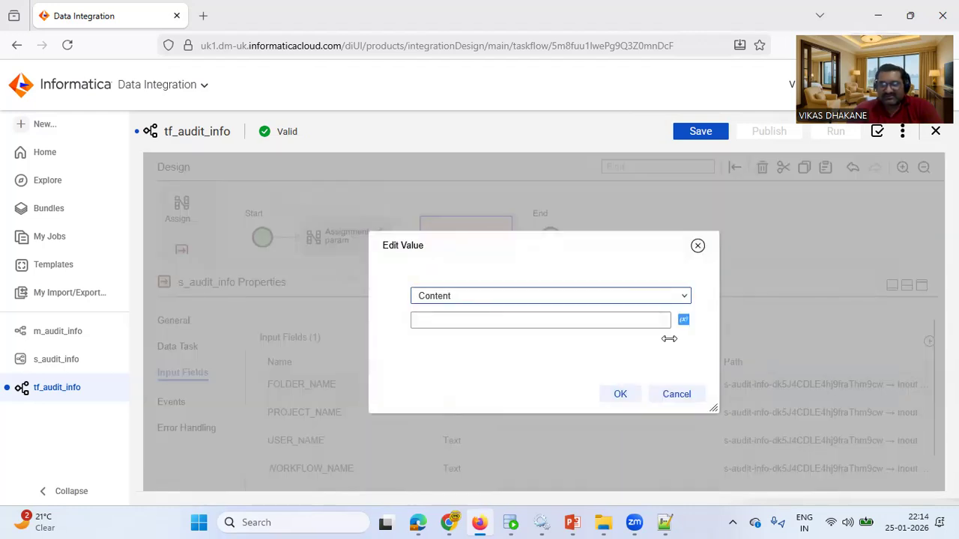
click(534, 297)
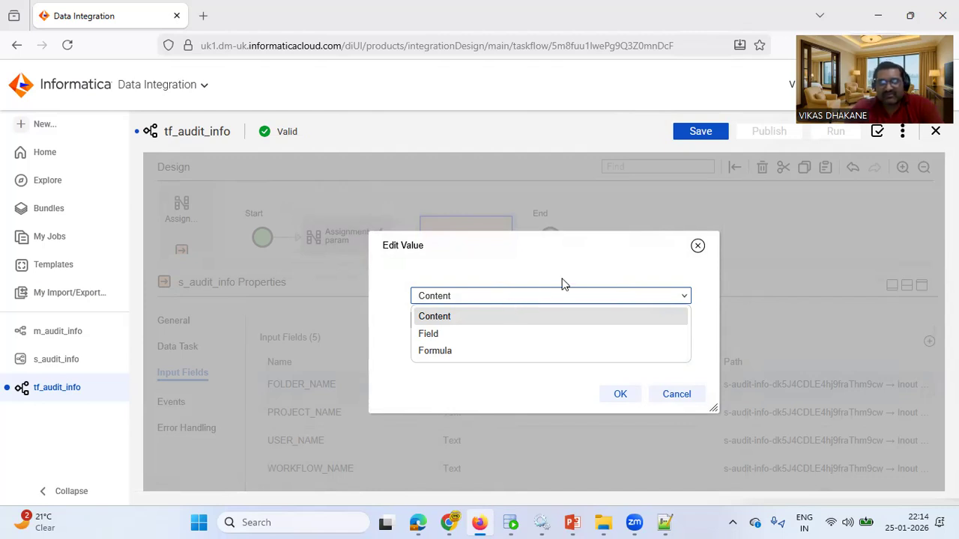
click(697, 246)
Check the assignments in Assignment_wf_param, and set the FOLDER_NAME input field of s_audit_info to the taskflow field FOLDER_NAME.
click(367, 238)
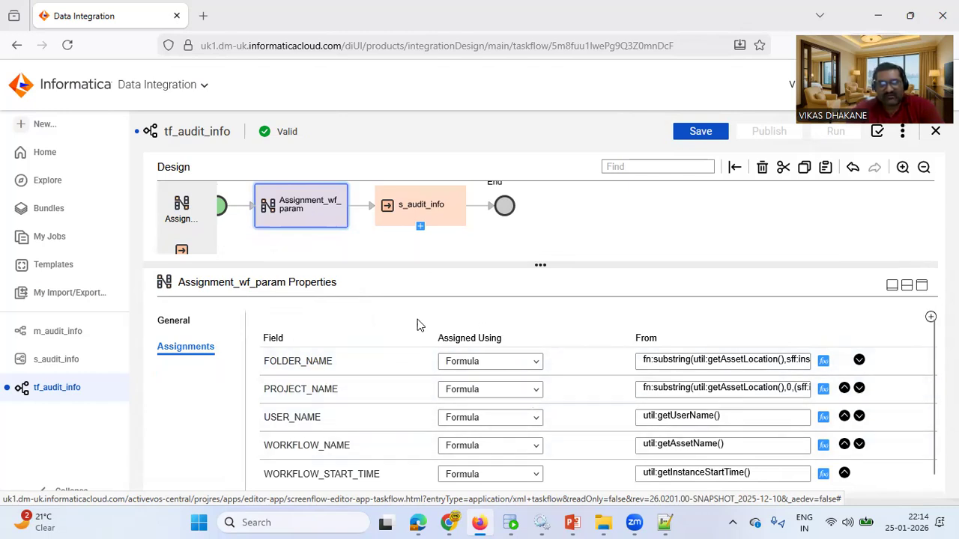
click(407, 214)
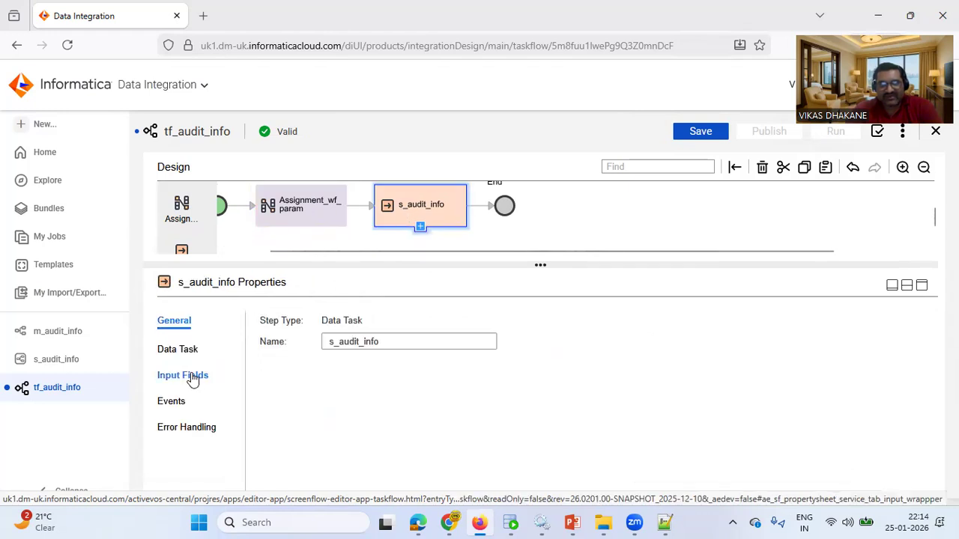
click(192, 378)
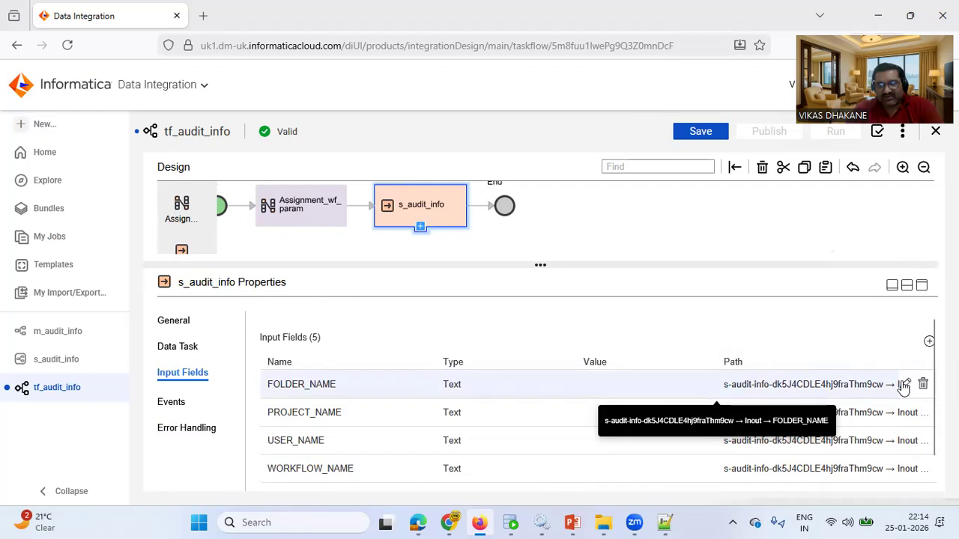
click(906, 385)
click(545, 300)
click(477, 335)
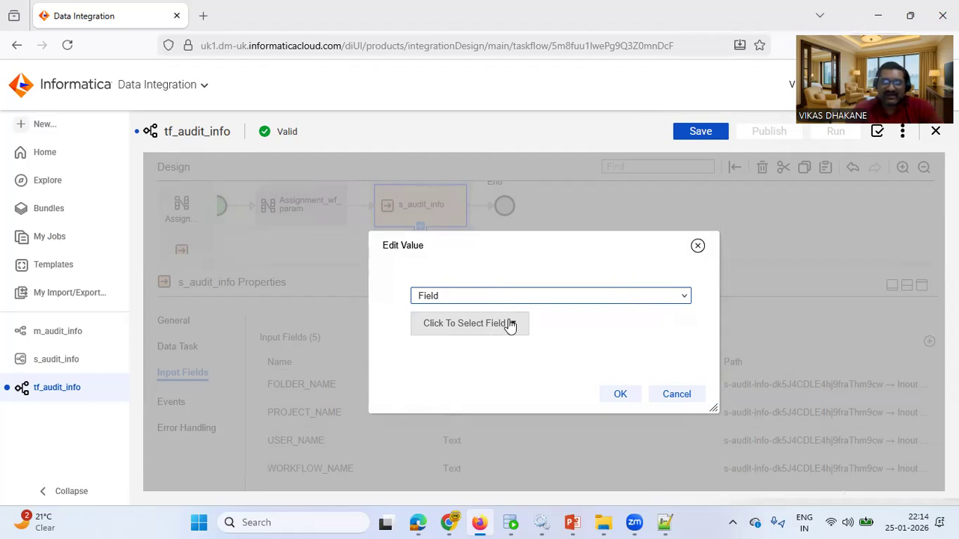
click(510, 325)
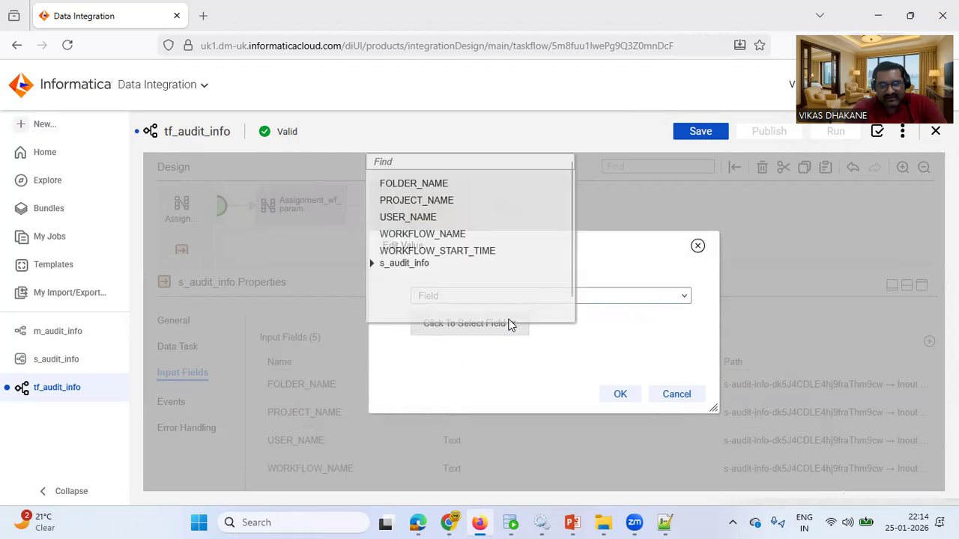
click(416, 187)
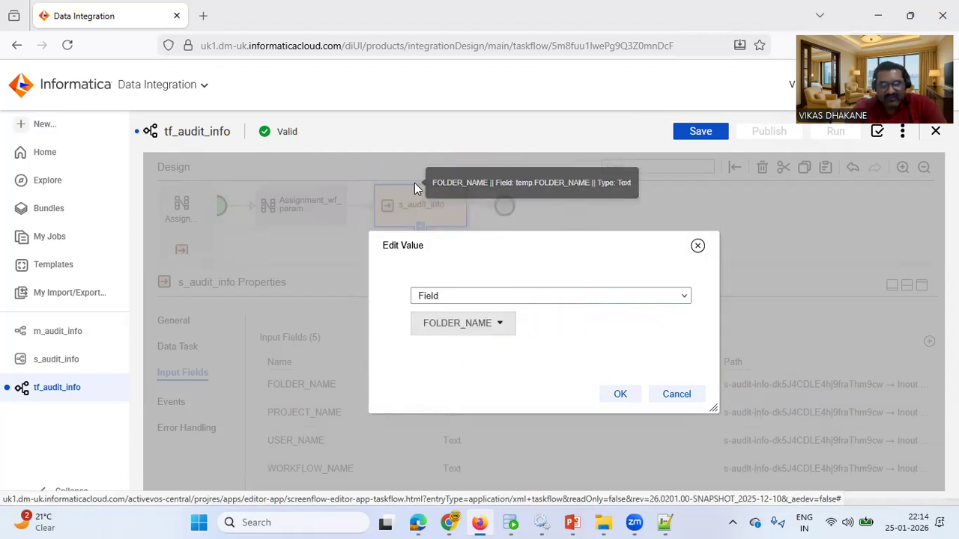
click(618, 395)
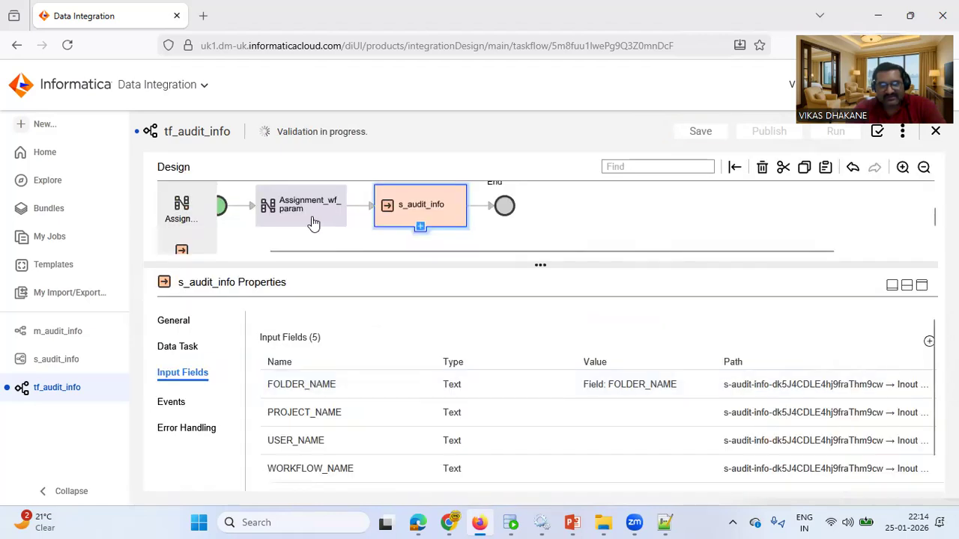
Look at the Assignment_wf_param step and return to the input fields of s_audit_info.
click(315, 219)
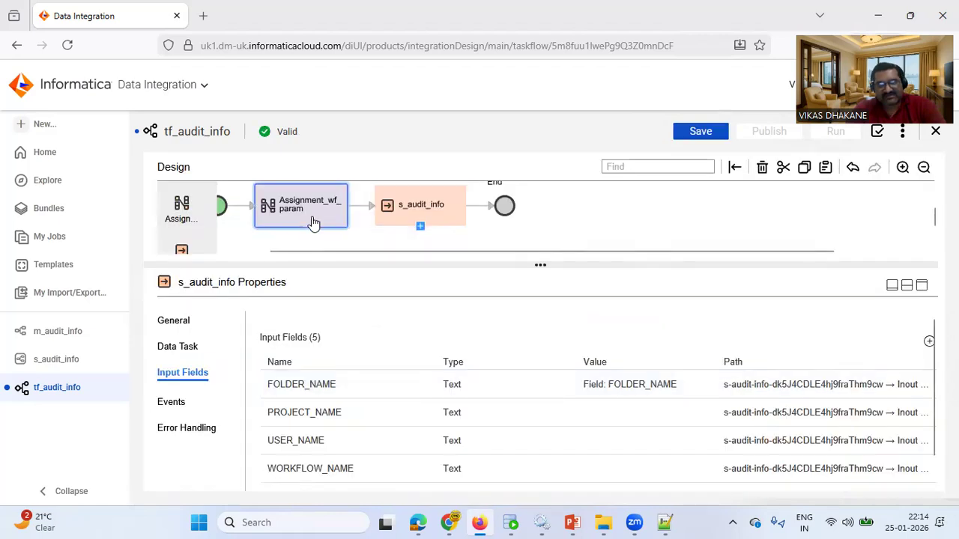
click(429, 200)
click(196, 379)
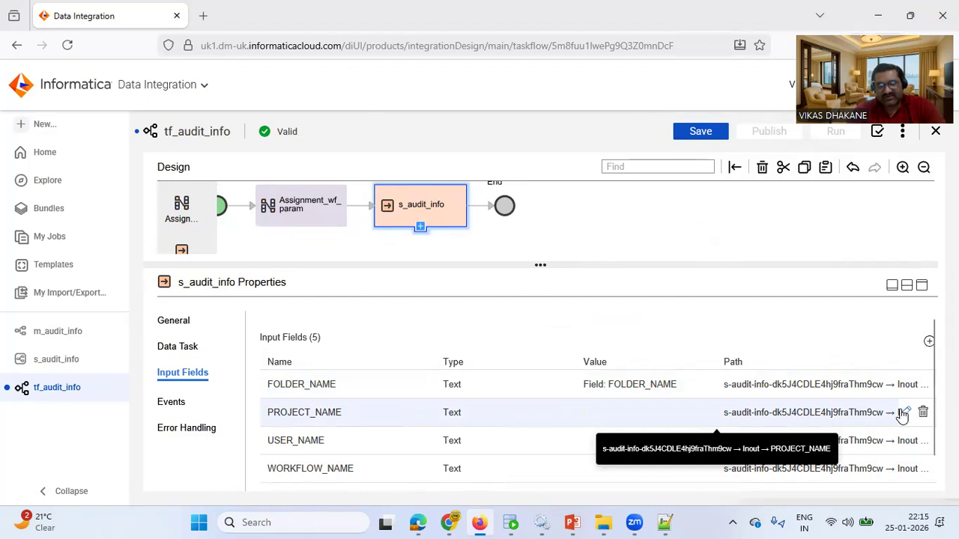
Set the PROJECT_NAME input field of s_audit_info to the taskflow field PROJECT_NAME.
click(904, 413)
click(482, 299)
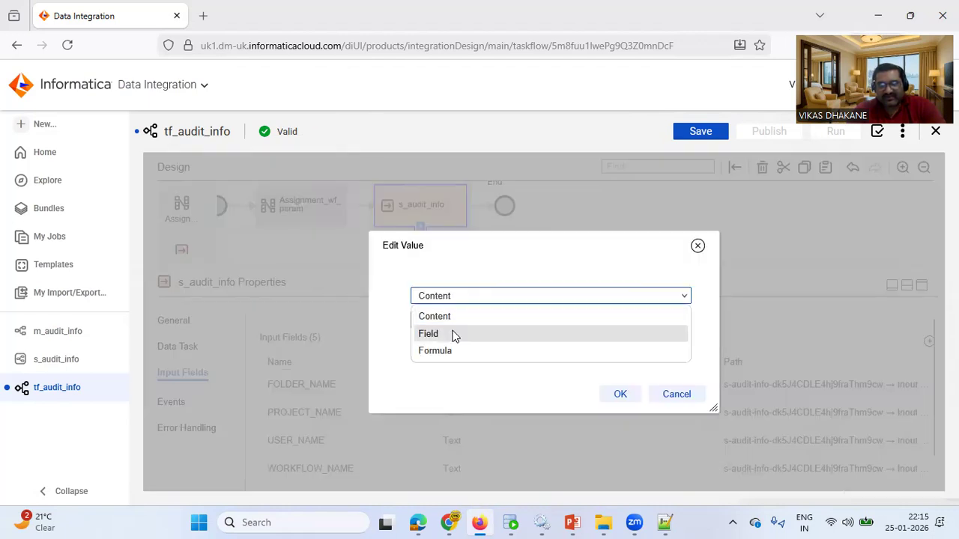
click(452, 334)
click(471, 327)
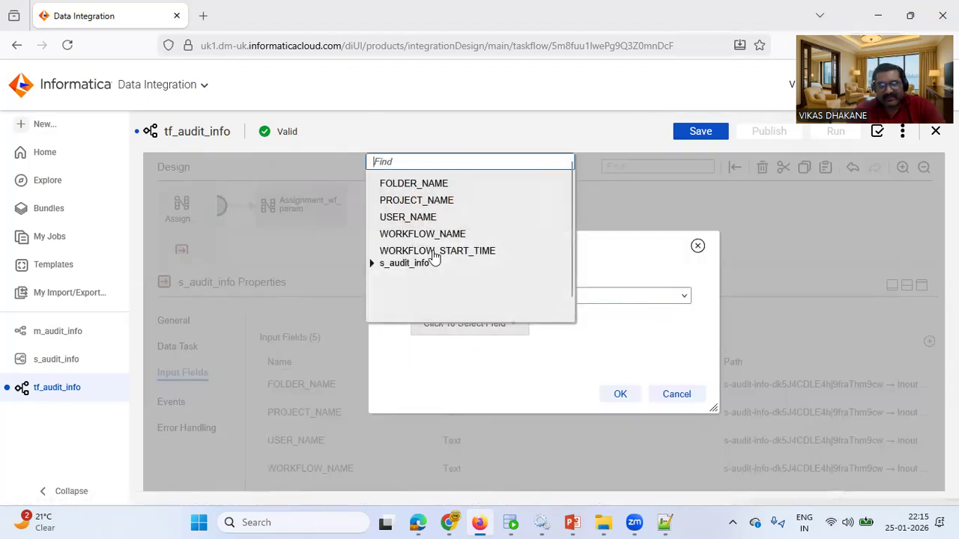
click(418, 203)
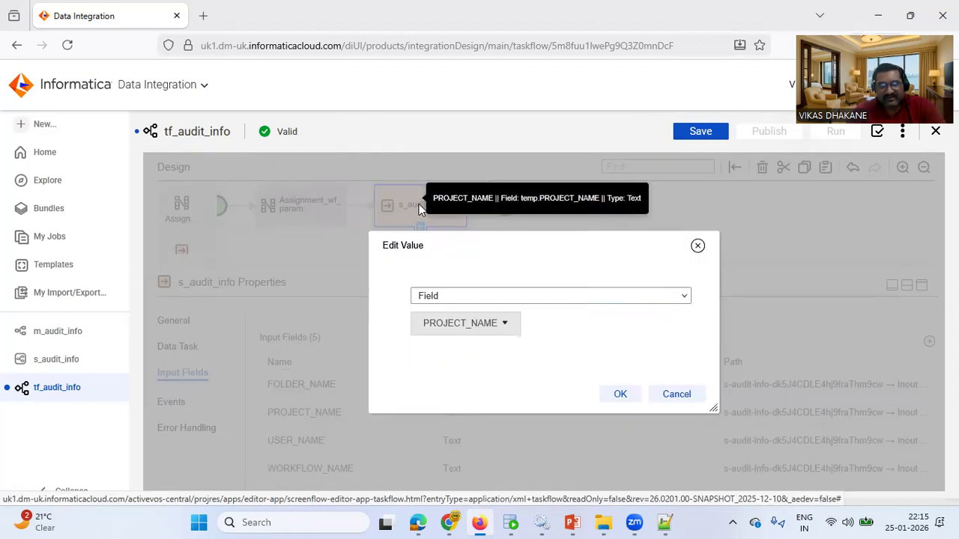
click(620, 395)
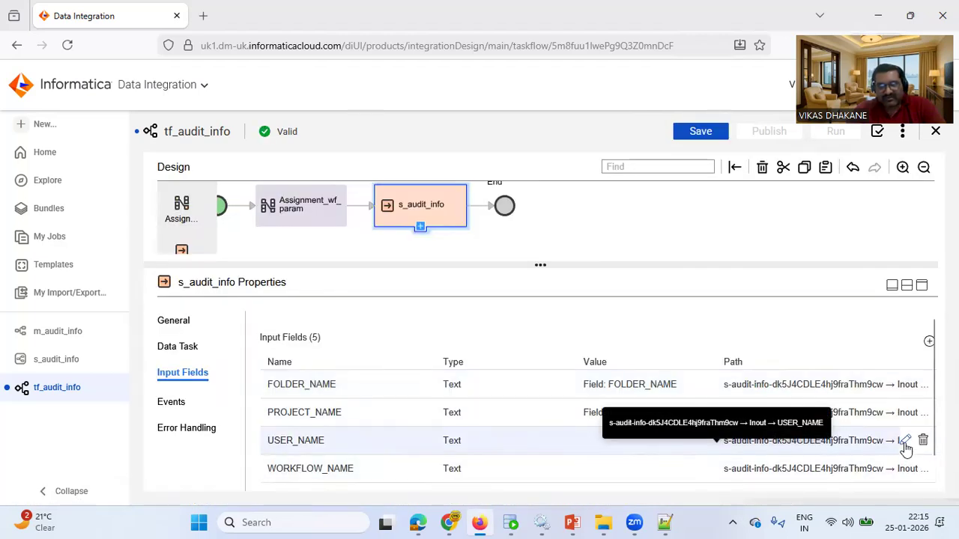
Set the USER_NAME input field of s_audit_info to the taskflow field USER_NAME.
click(905, 443)
click(494, 294)
click(462, 337)
click(469, 326)
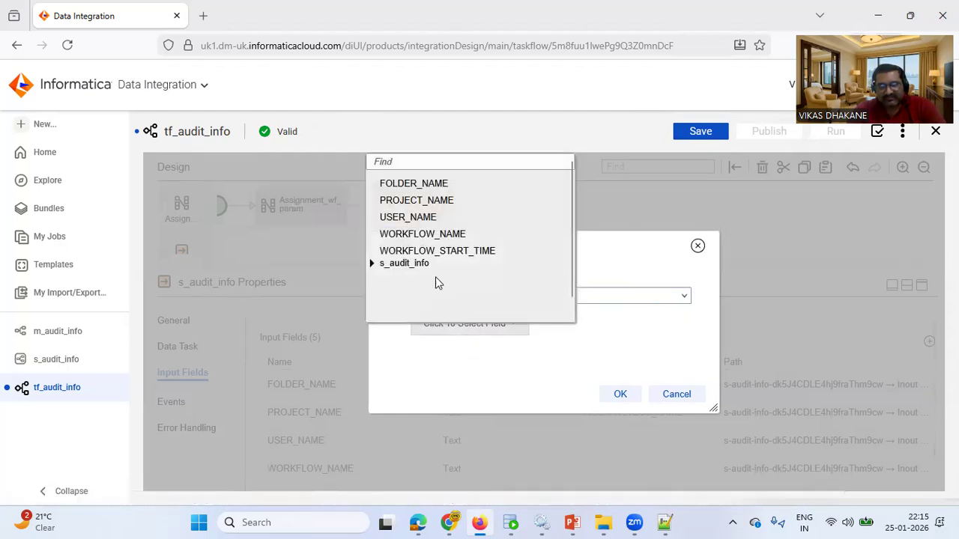
click(416, 222)
click(620, 394)
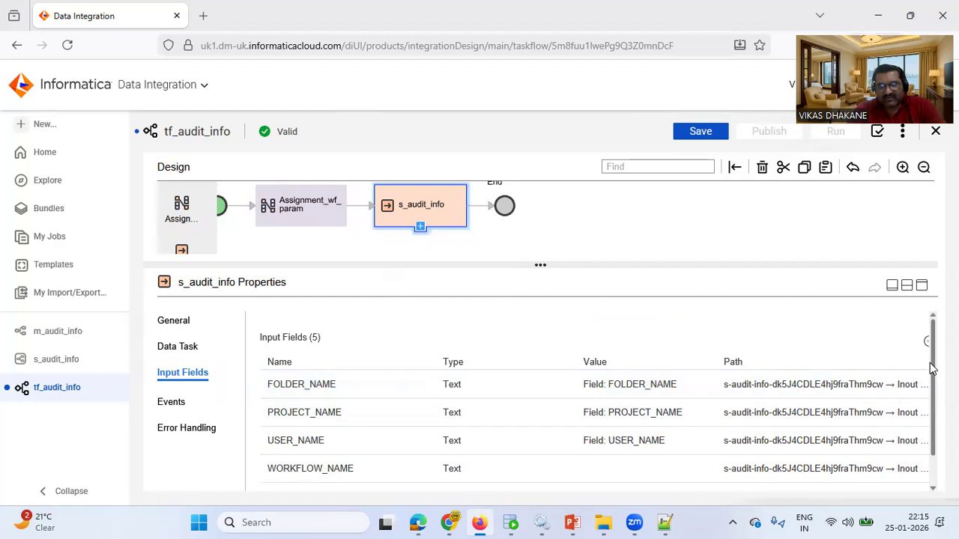
Set the WORKFLOW_NAME input field of s_audit_info to the taskflow field WORKFLOW_NAME.
scroll(931, 367, down, 1)
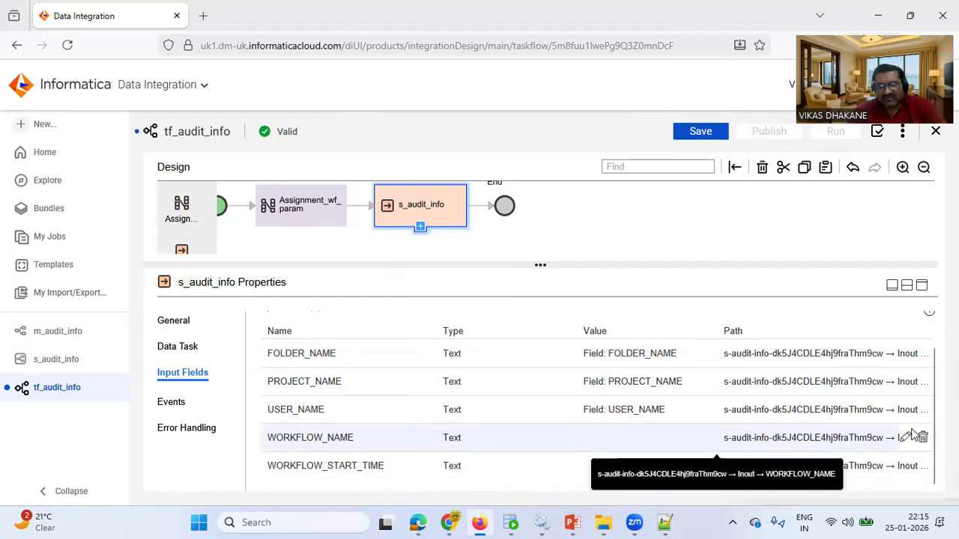
click(907, 438)
click(539, 300)
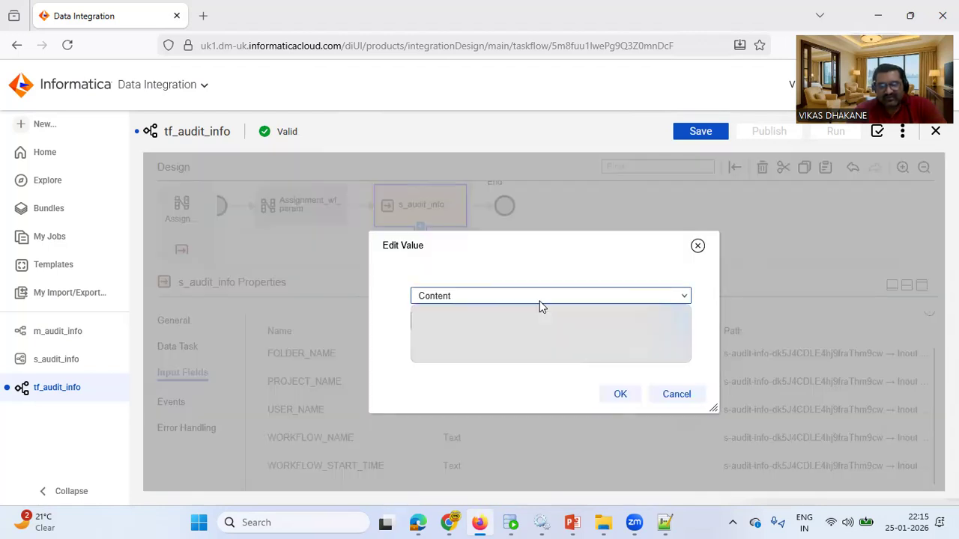
click(483, 339)
click(488, 324)
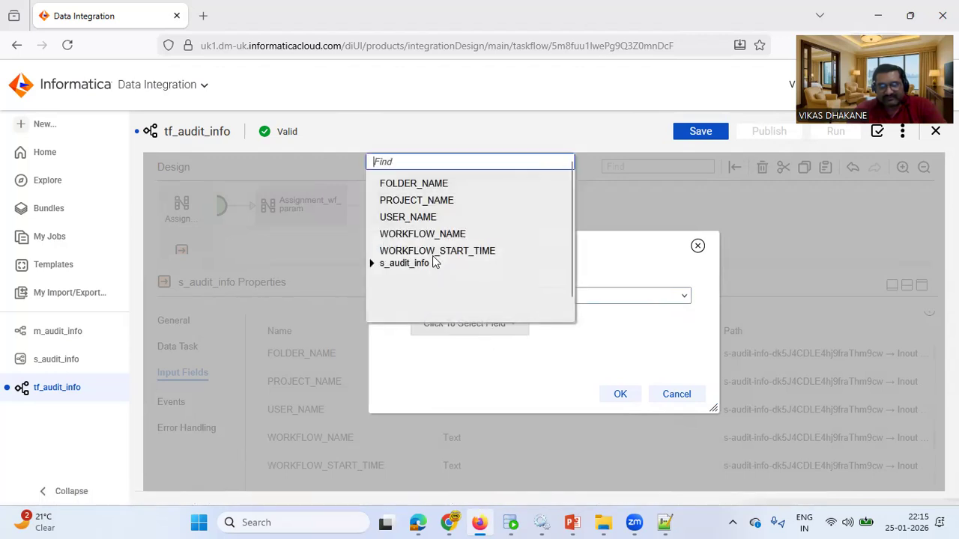
click(428, 236)
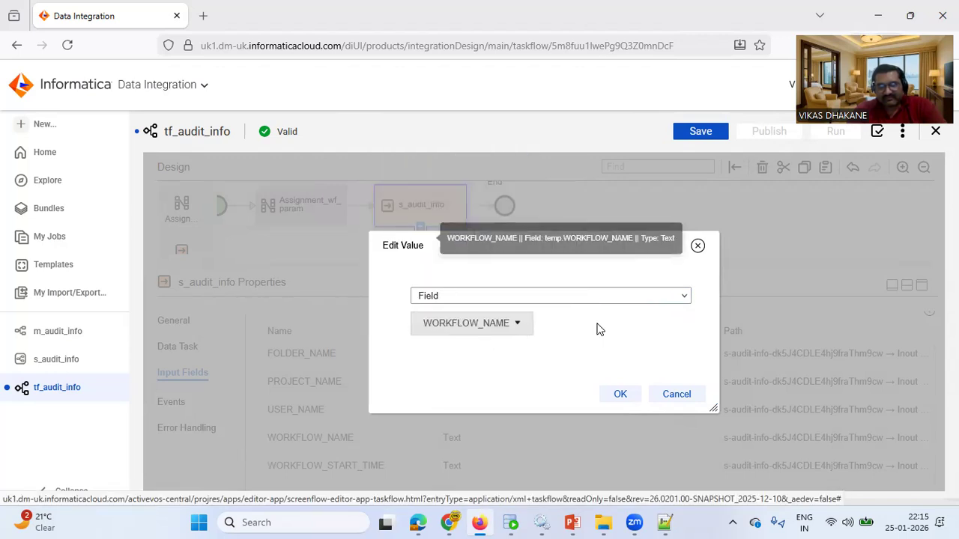
click(622, 394)
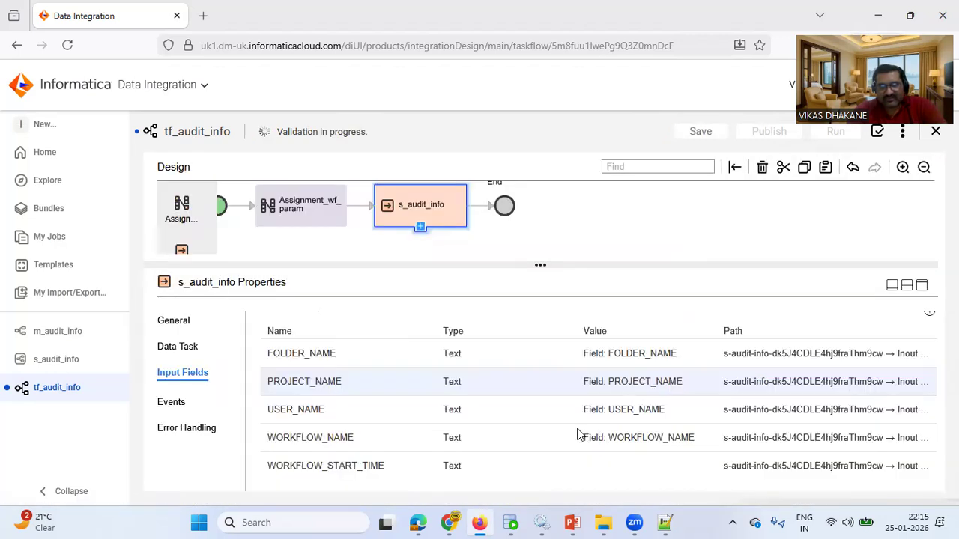
Set the WORKFLOW_START_TIME input field of s_audit_info to the taskflow field WORKFLOW_START_TIME and save the taskflow.
click(906, 467)
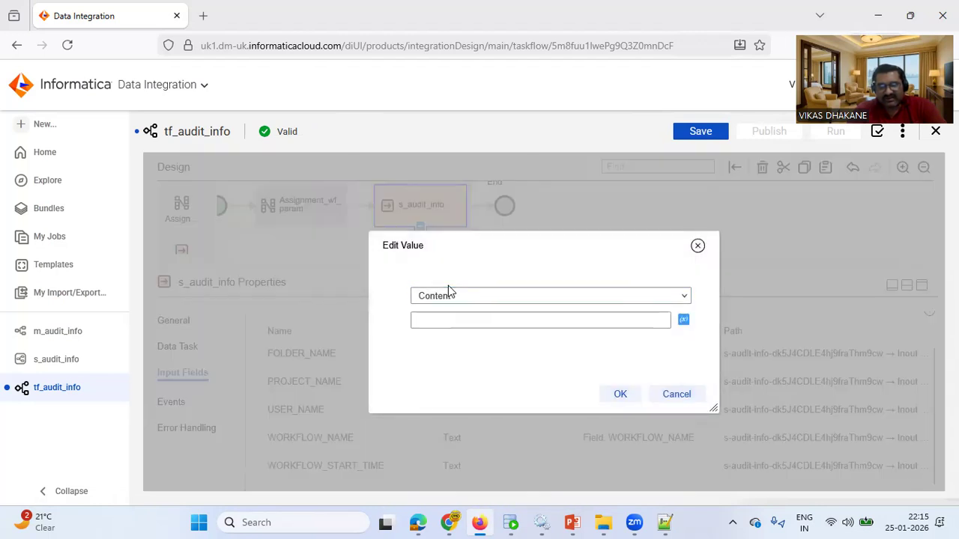
click(445, 299)
click(429, 335)
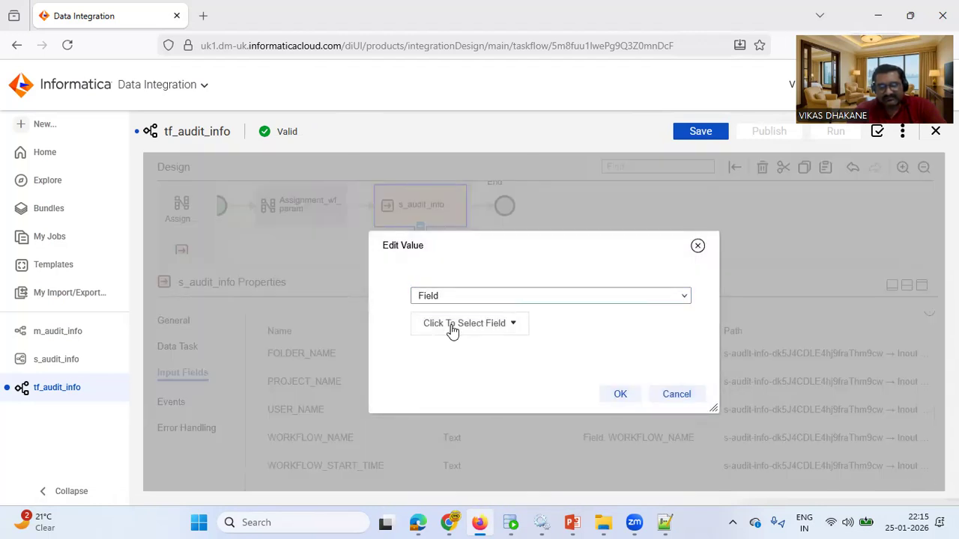
click(454, 329)
click(431, 252)
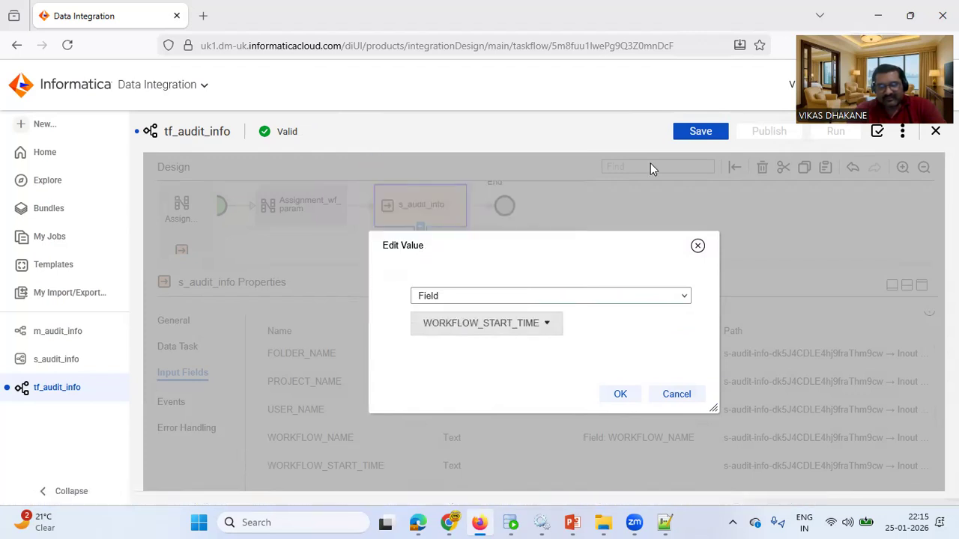
click(621, 394)
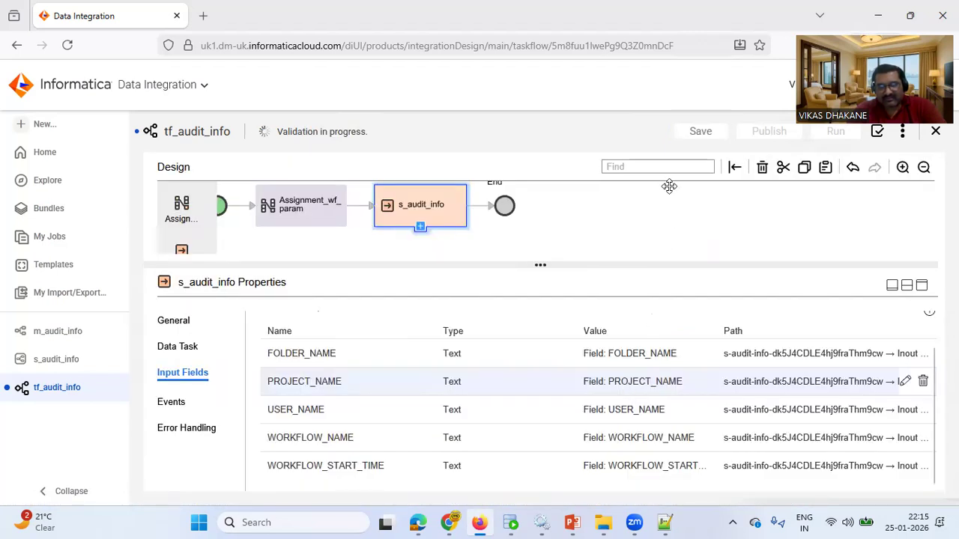
click(702, 139)
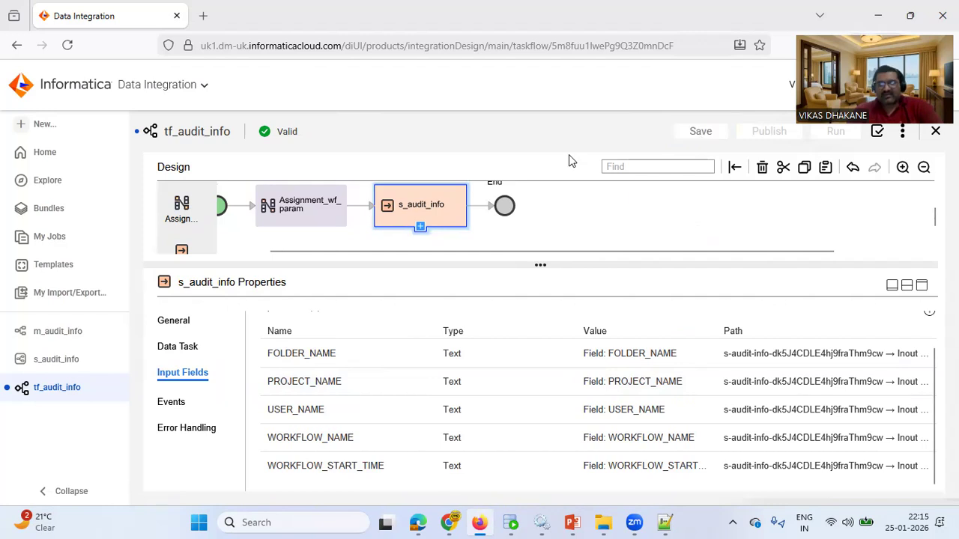
Review the temp fields defined on the taskflow's Start step and the formula assignments in Assignment_wf_param.
drag(538, 271, 532, 289)
drag(590, 274, 445, 278)
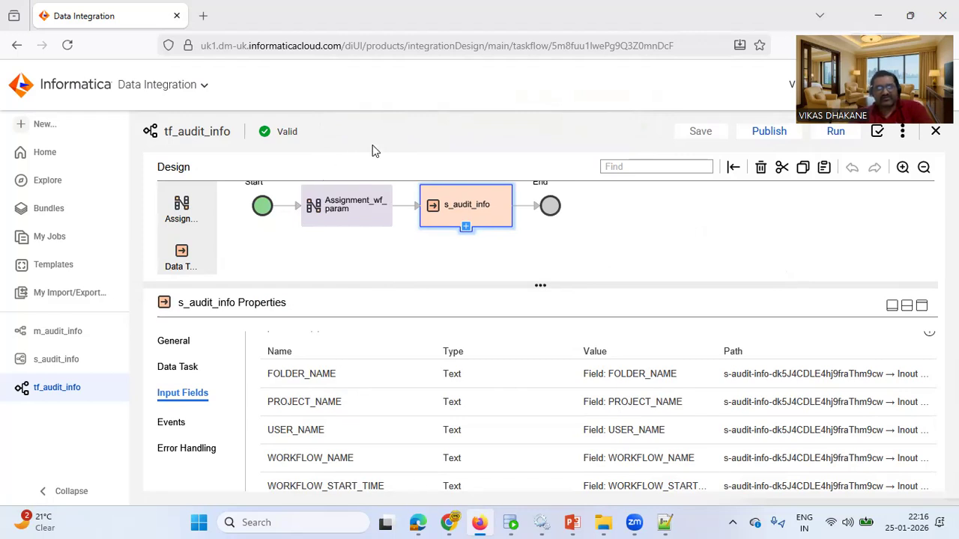
click(258, 212)
click(188, 445)
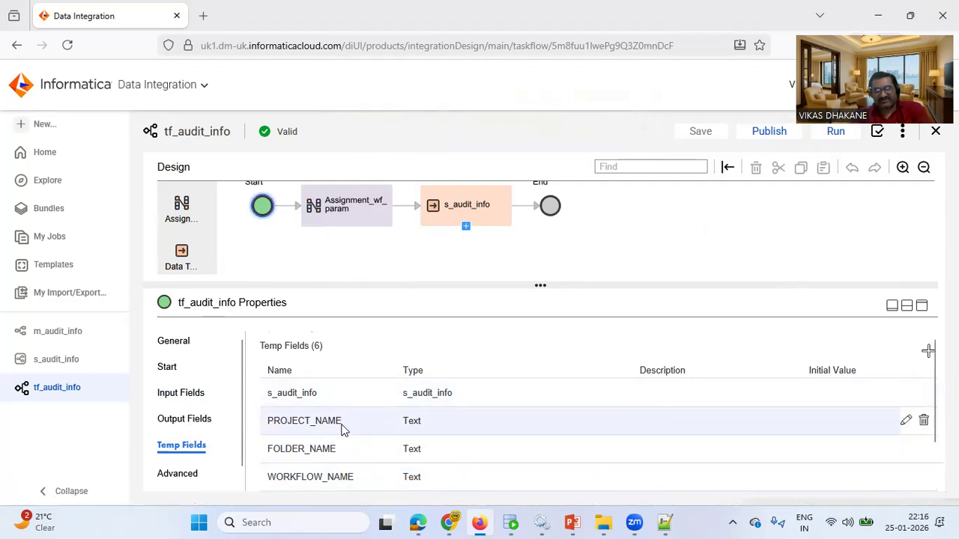
click(359, 216)
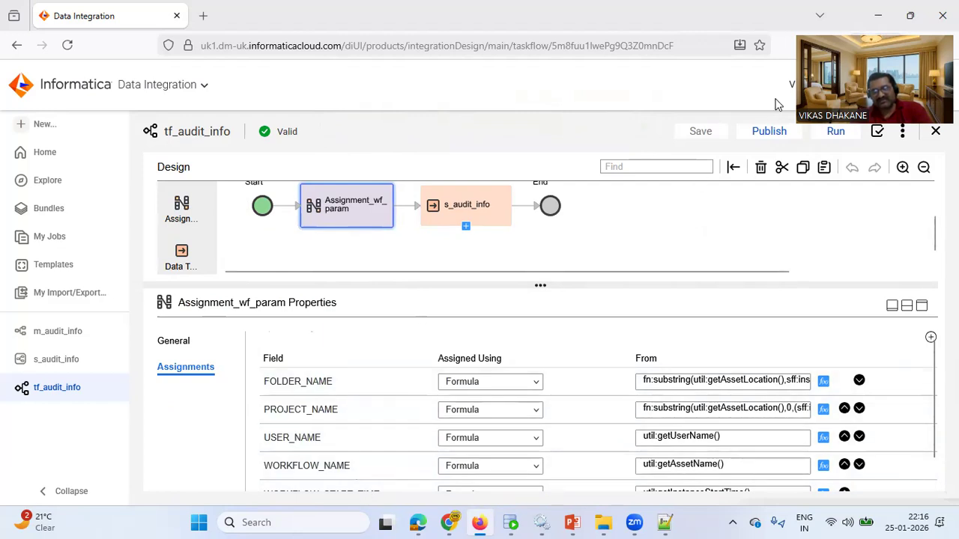
mouse_move(305, 338)
mouse_down()
mouse_move(235, 409)
mouse_move(389, 486)
mouse_move(326, 321)
mouse_move(292, 337)
mouse_up()
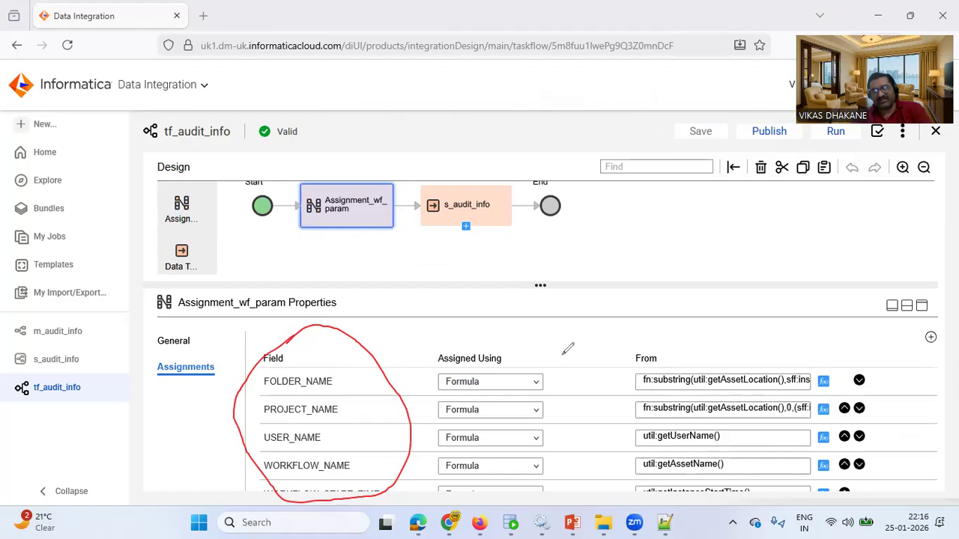
drag(429, 382, 612, 382)
drag(416, 423, 575, 405)
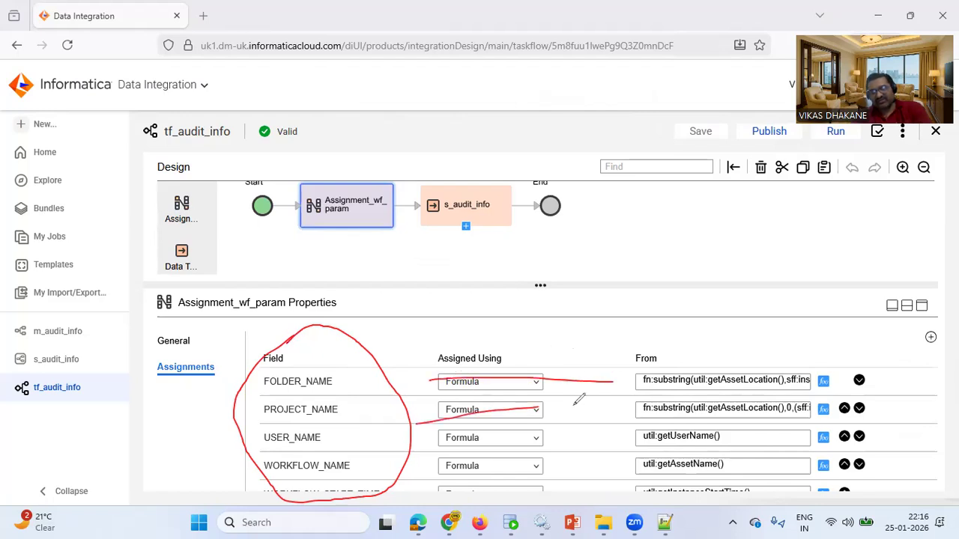
drag(456, 433, 643, 444)
drag(453, 466, 603, 472)
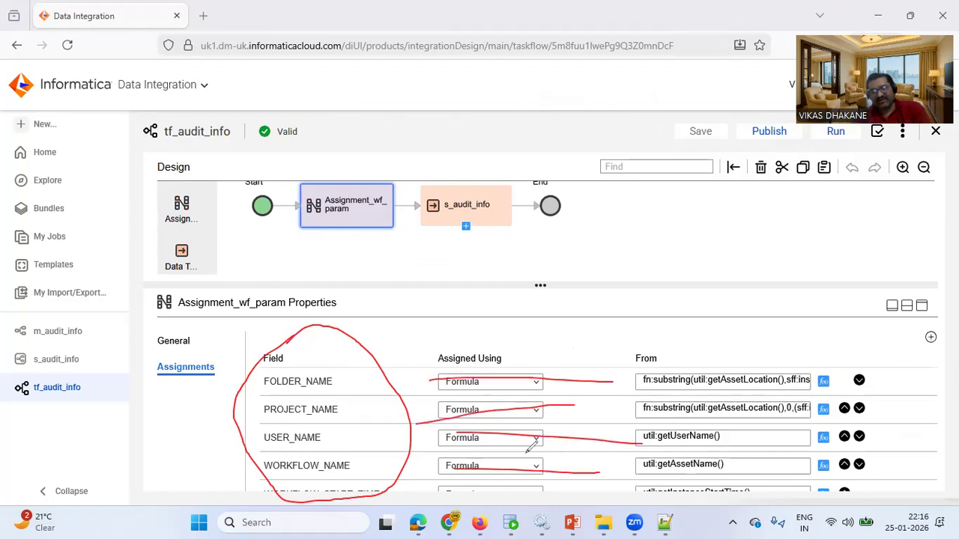
drag(356, 364, 432, 306)
drag(362, 346, 378, 367)
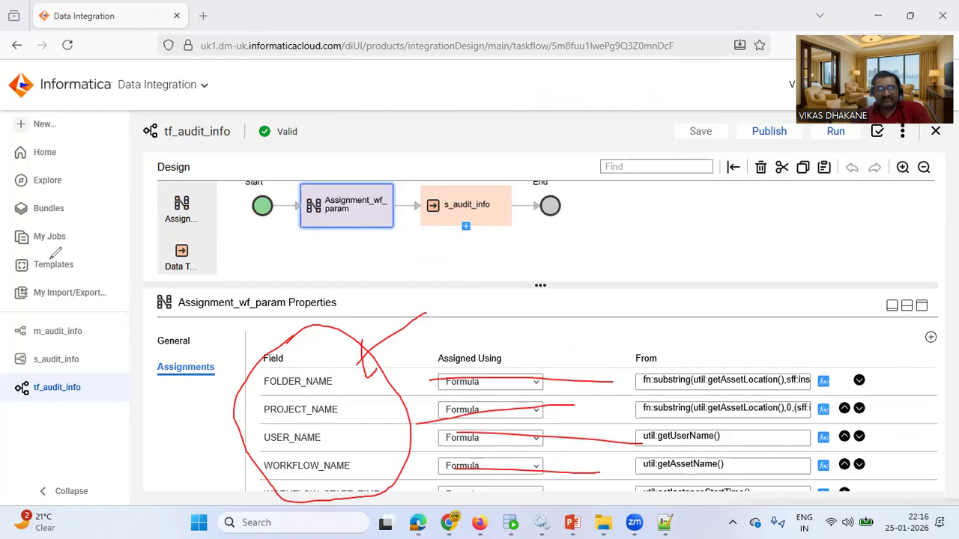
key(e)
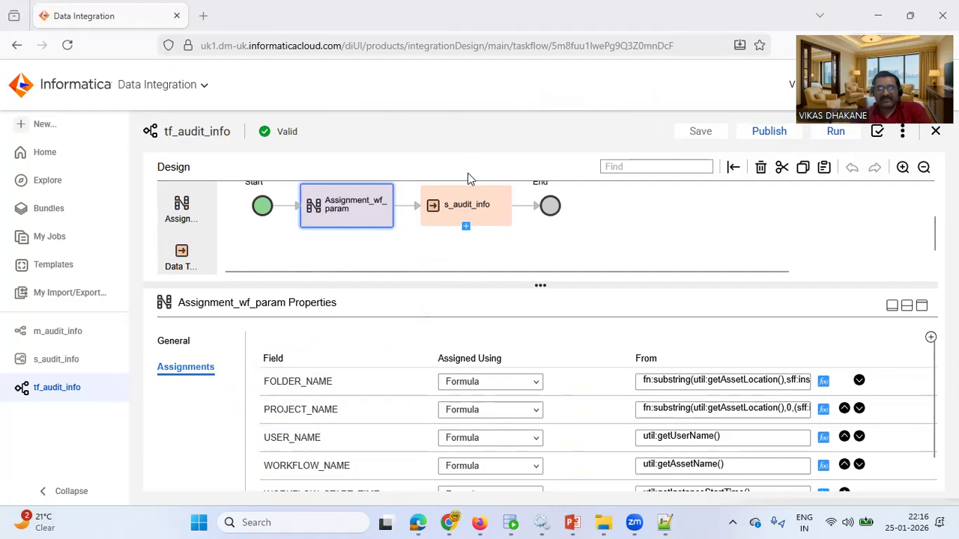
Show the input fields of the s_audit_info data task and enlarge its properties area to review all the mappings.
click(479, 208)
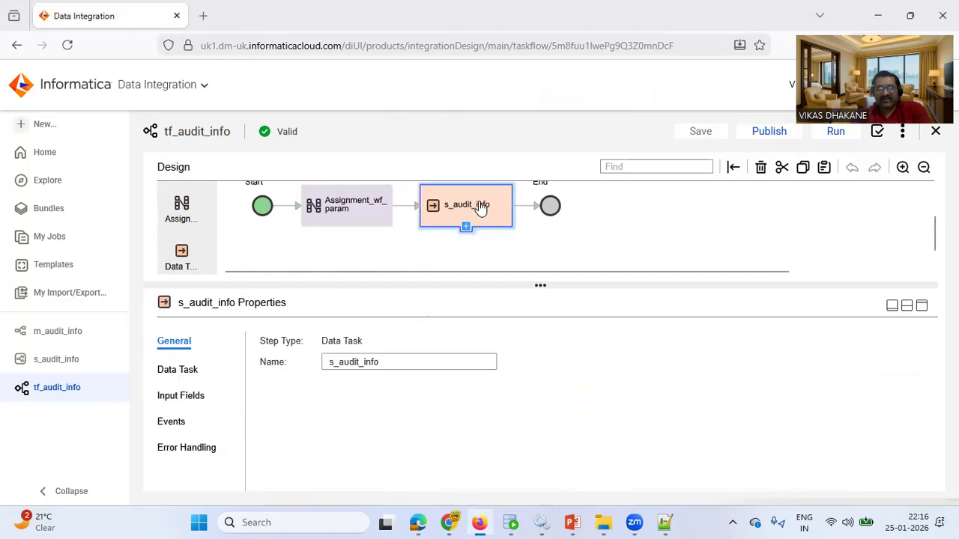
click(195, 397)
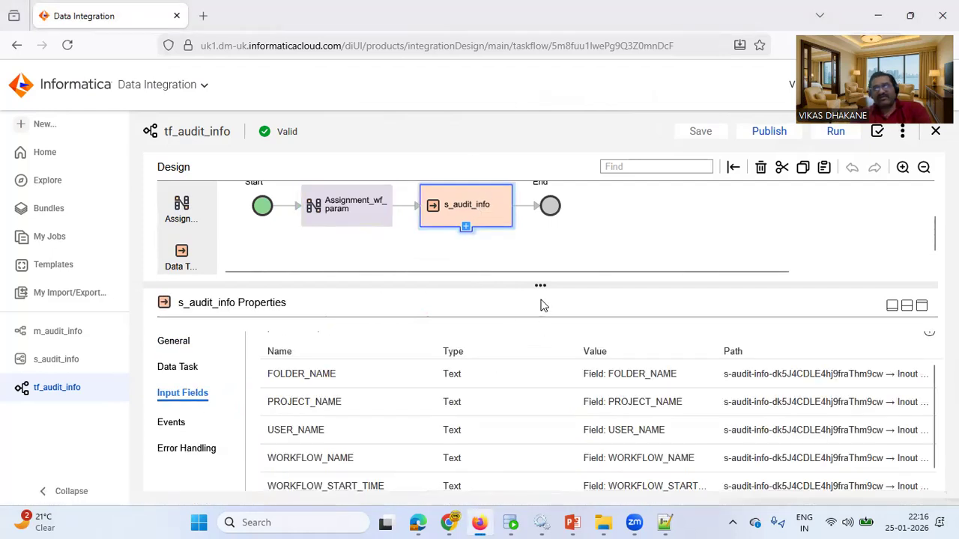
drag(540, 285, 538, 262)
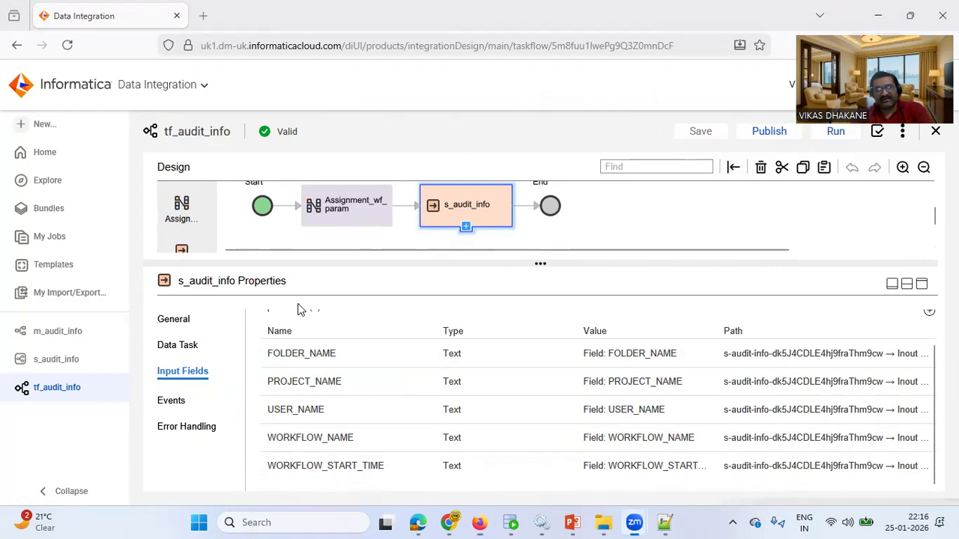
mouse_move(292, 294)
mouse_down()
mouse_move(253, 404)
mouse_move(414, 471)
mouse_move(332, 318)
mouse_move(298, 289)
mouse_up()
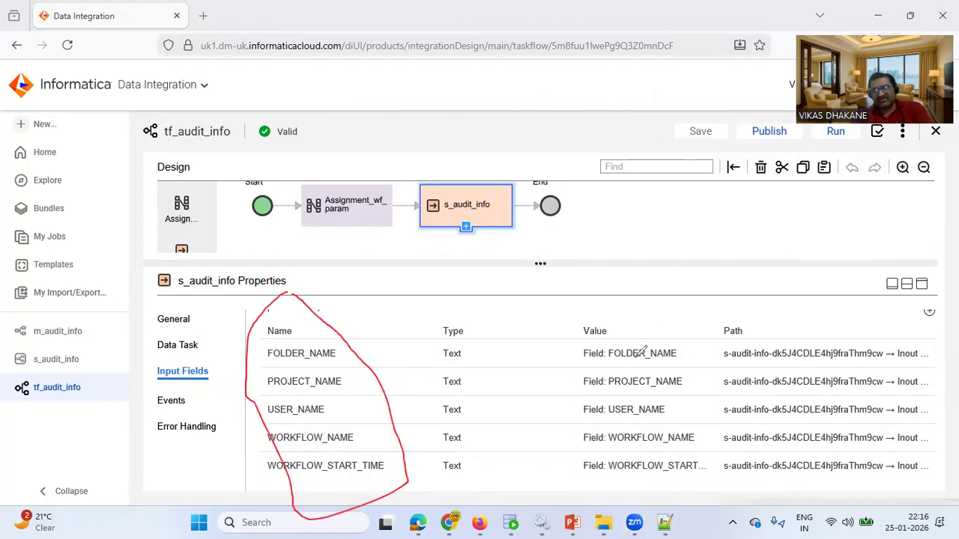
mouse_move(655, 330)
mouse_down()
mouse_move(566, 349)
mouse_move(599, 448)
mouse_move(688, 474)
mouse_move(719, 383)
mouse_up()
mouse_move(685, 342)
mouse_down()
mouse_move(657, 330)
mouse_move(669, 330)
mouse_move(665, 338)
mouse_up()
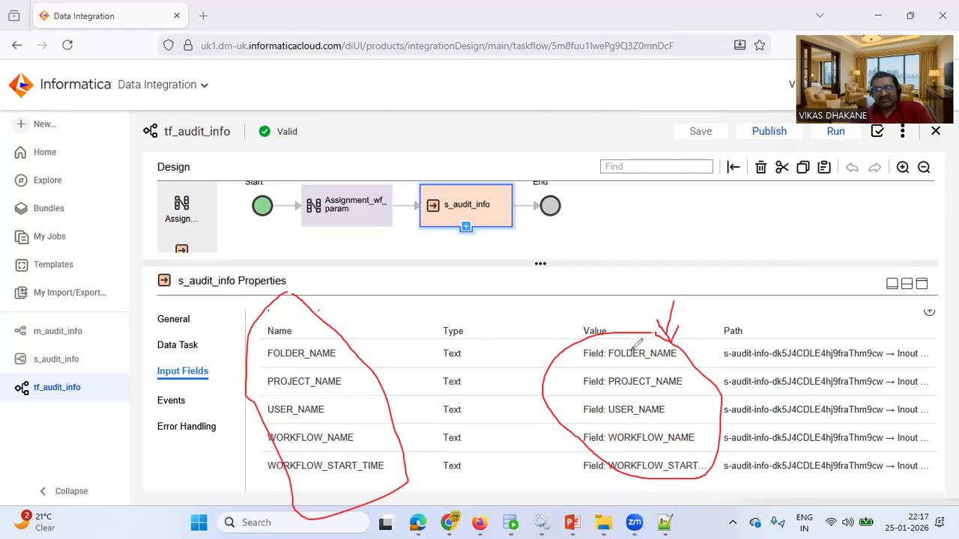
drag(395, 359, 540, 343)
mouse_move(405, 328)
mouse_down()
mouse_move(421, 366)
mouse_move(538, 373)
mouse_up()
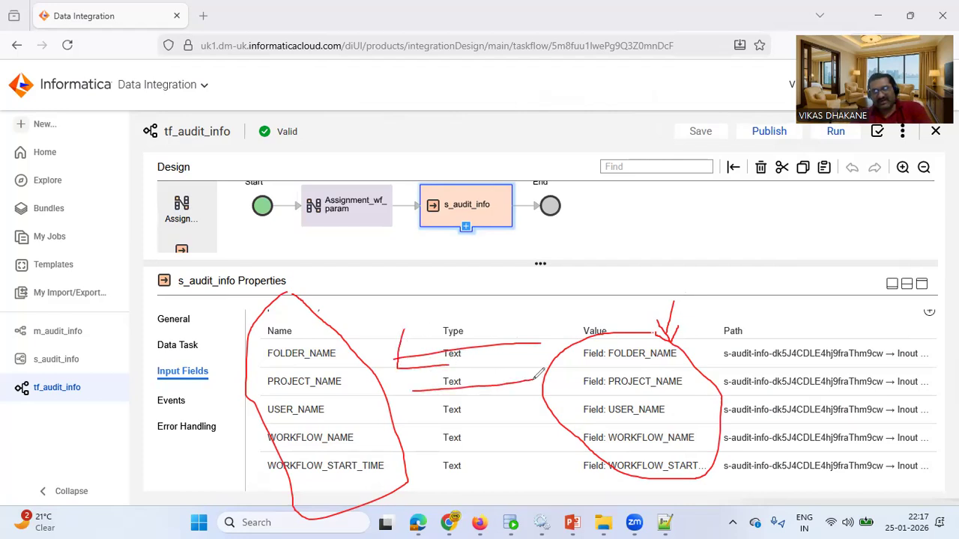
mouse_move(415, 365)
mouse_down()
mouse_move(407, 396)
mouse_move(544, 404)
mouse_up()
mouse_move(431, 391)
mouse_down()
mouse_move(423, 416)
mouse_move(538, 440)
mouse_up()
mouse_move(432, 419)
mouse_down()
mouse_move(423, 440)
mouse_move(583, 466)
mouse_up()
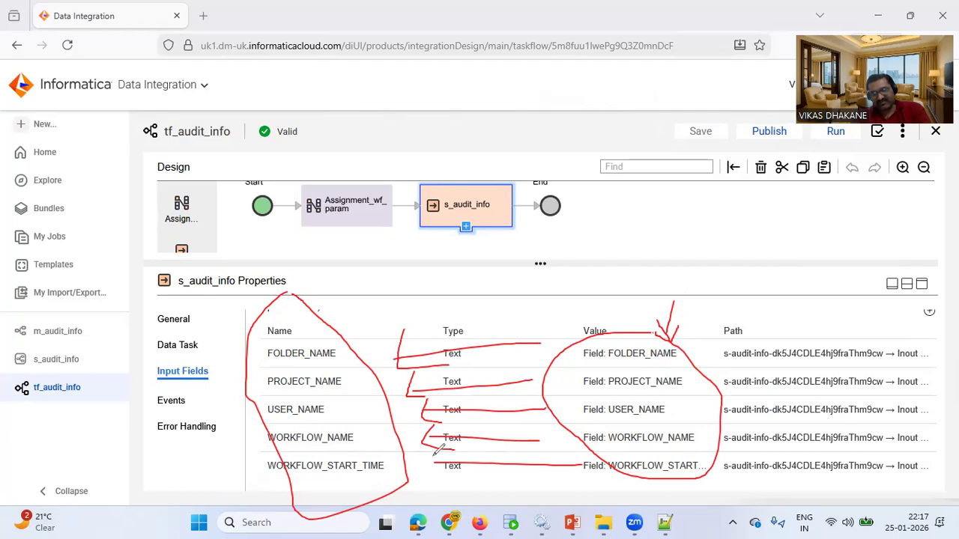
drag(438, 466, 458, 472)
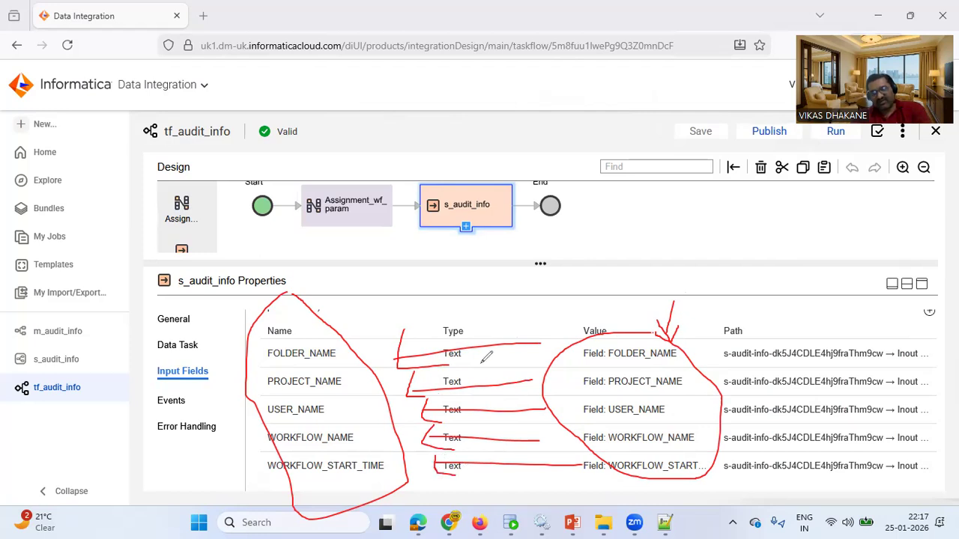
mouse_move(367, 330)
mouse_down()
mouse_move(380, 342)
mouse_move(403, 319)
mouse_up()
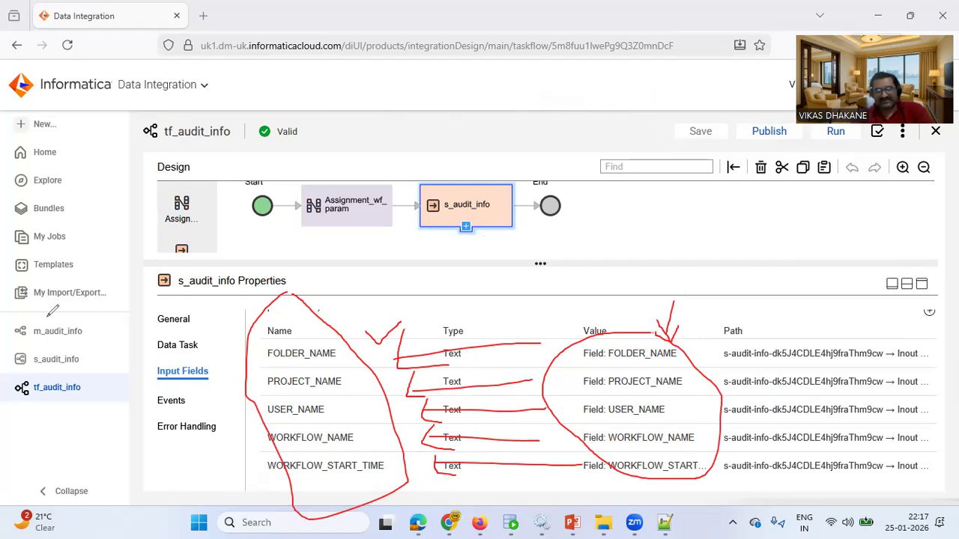
key(e)
mouse_move(591, 215)
mouse_down()
mouse_move(596, 233)
mouse_move(612, 235)
mouse_move(627, 198)
mouse_move(630, 238)
mouse_move(660, 211)
mouse_move(712, 238)
mouse_up()
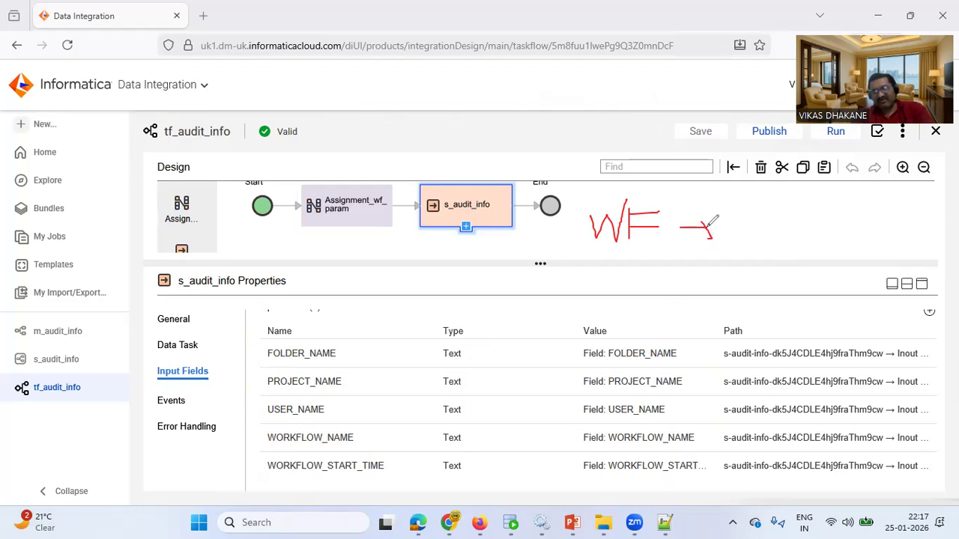
mouse_move(723, 236)
mouse_down()
mouse_move(728, 209)
mouse_move(737, 223)
mouse_move(779, 191)
mouse_move(762, 228)
mouse_up()
mouse_move(271, 318)
mouse_down()
mouse_move(388, 462)
mouse_move(281, 309)
mouse_move(271, 323)
mouse_up()
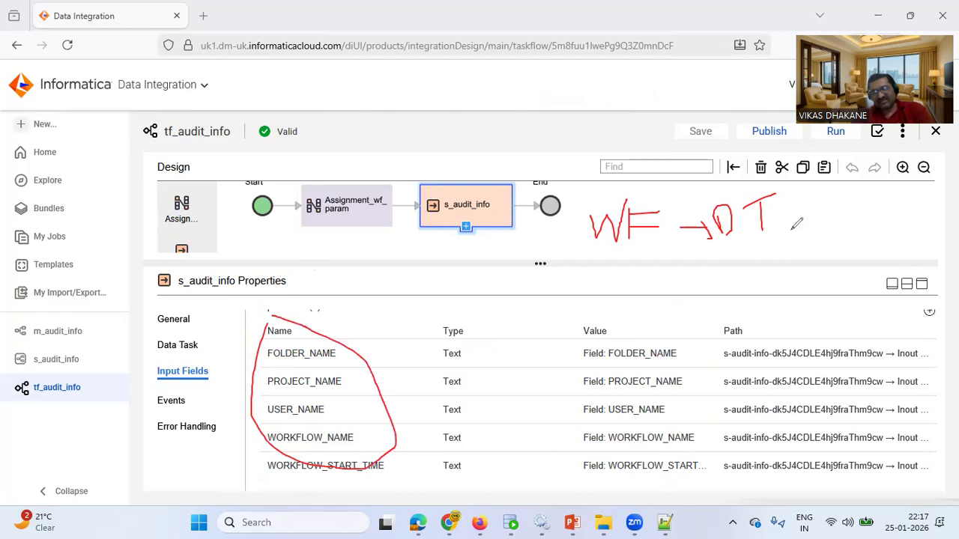
Publish the tf_audit_info taskflow and dismiss the resulting notification.
mouse_move(774, 216)
mouse_down()
mouse_move(819, 209)
mouse_move(814, 220)
mouse_move(843, 201)
mouse_move(857, 230)
mouse_up()
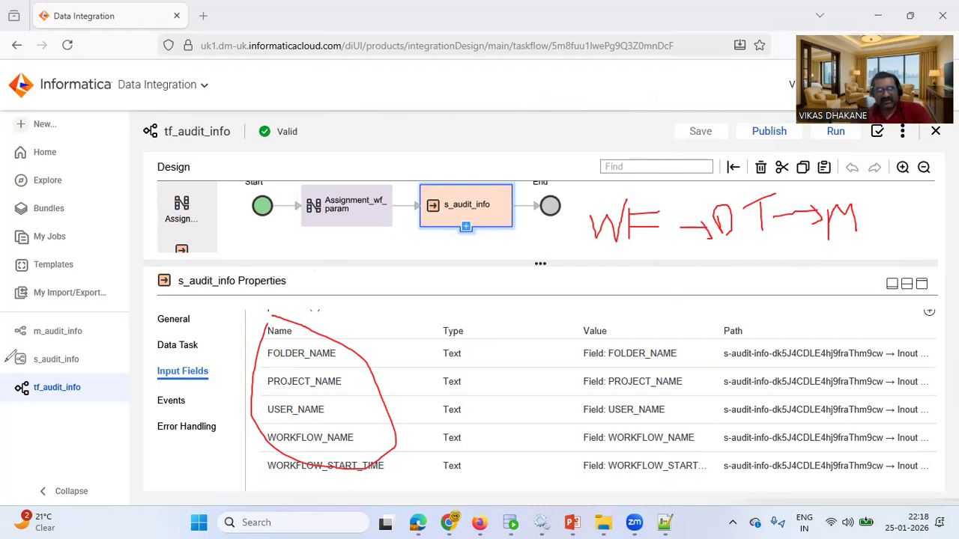
key(e)
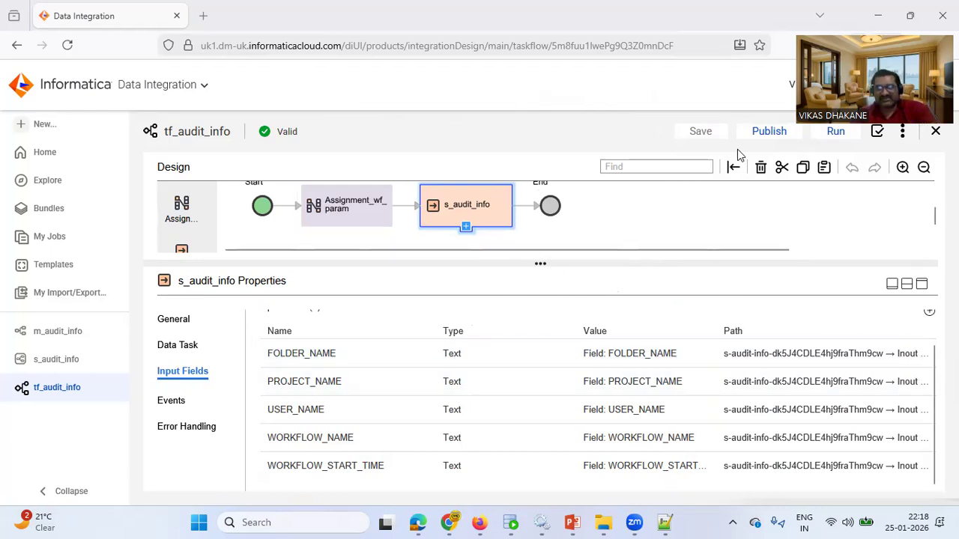
click(756, 133)
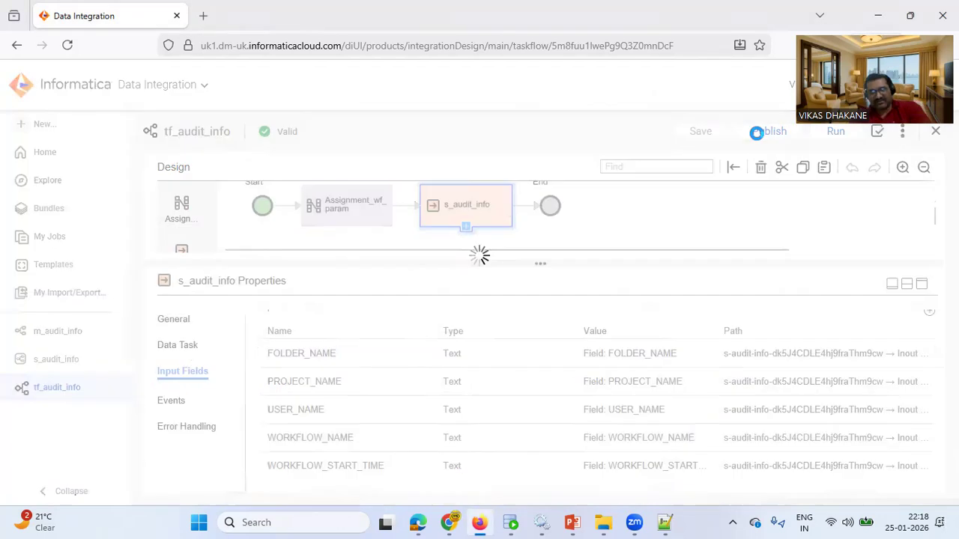
click(617, 132)
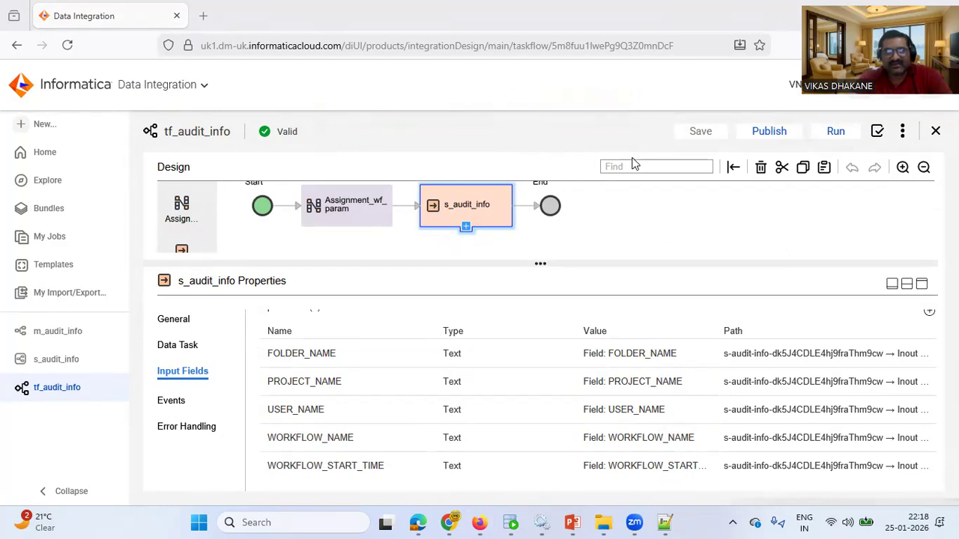
Switch to the PowerPoint slide listing the procedure and review Step:07 on assigning mapping task parameters with workflow temporary variables.
click(571, 522)
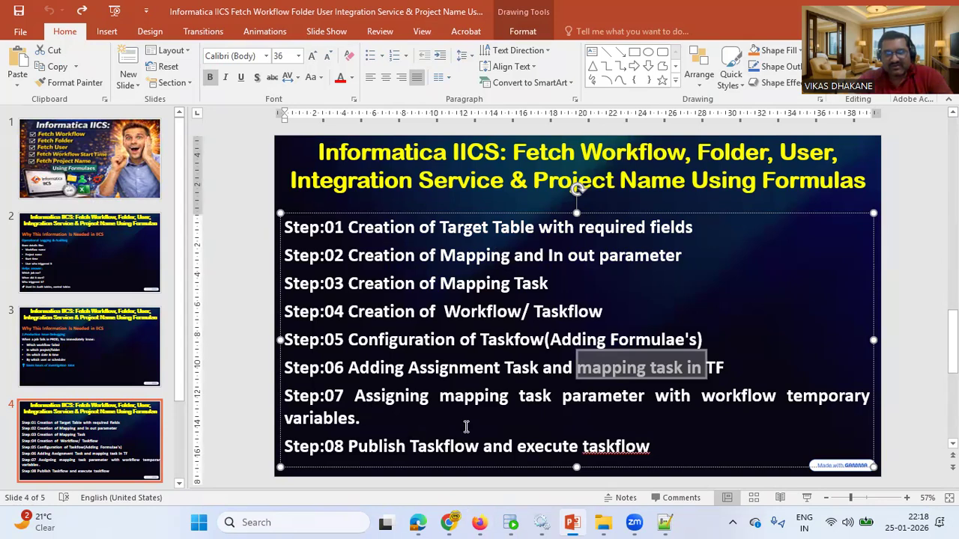
click(374, 403)
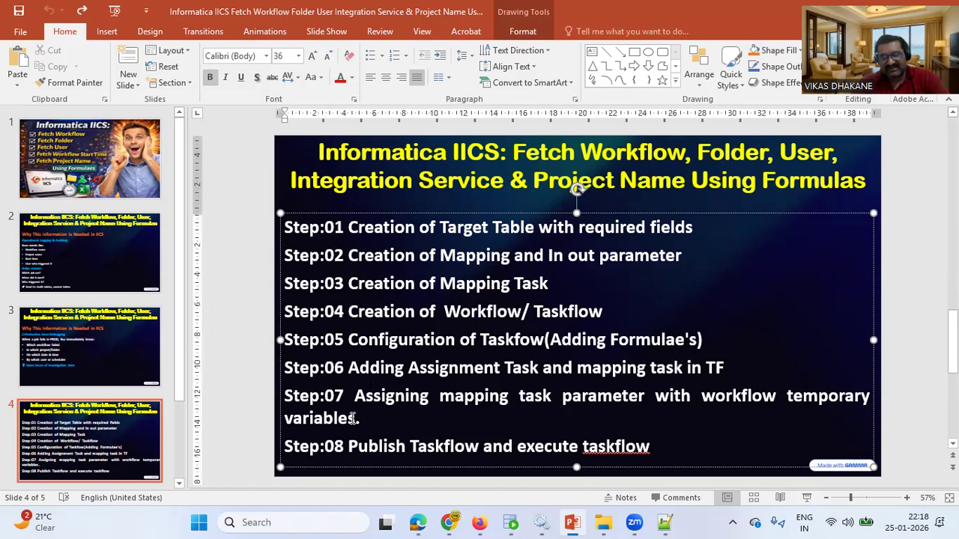
drag(355, 397, 567, 412)
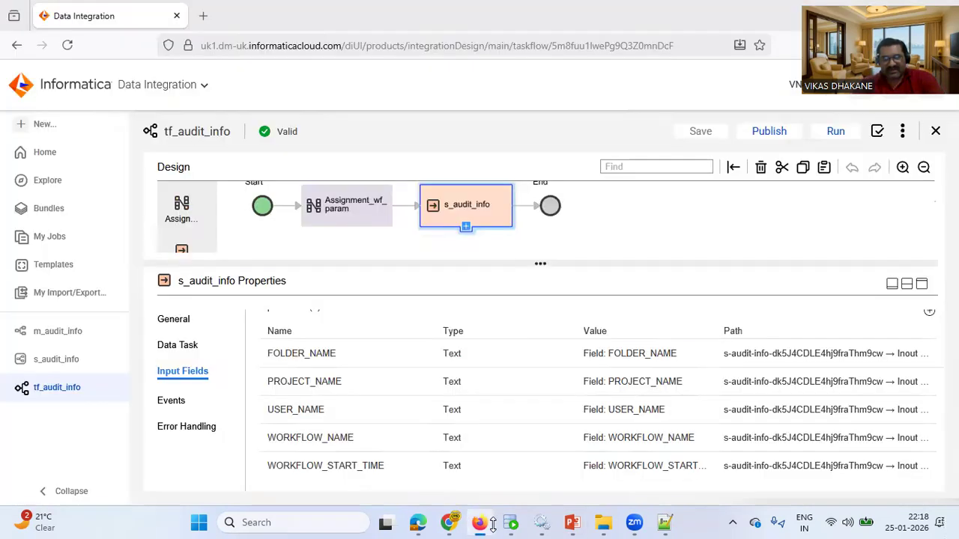
Switch back to Informatica in Firefox and compare the formula assignments in Assignment_wf_param with the input fields of s_audit_info.
click(480, 523)
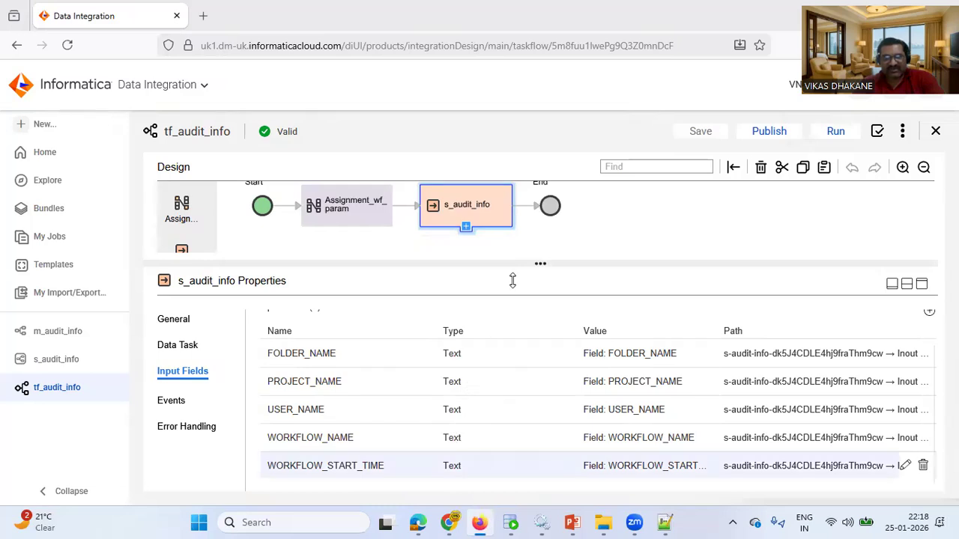
click(332, 205)
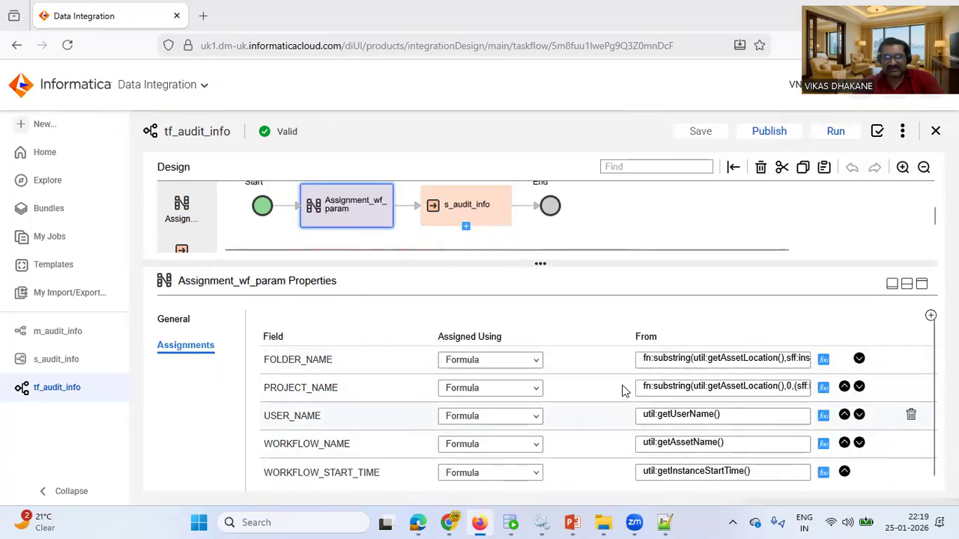
click(488, 213)
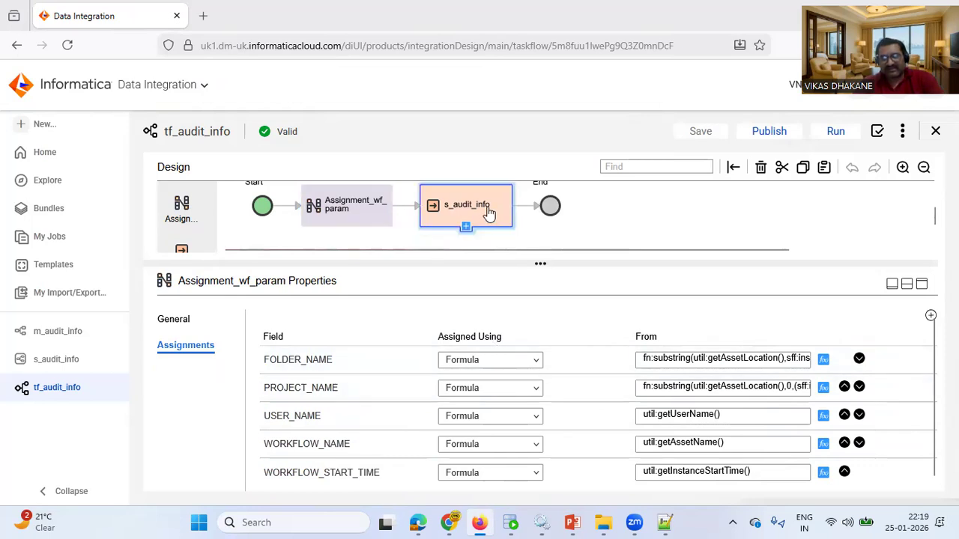
click(191, 375)
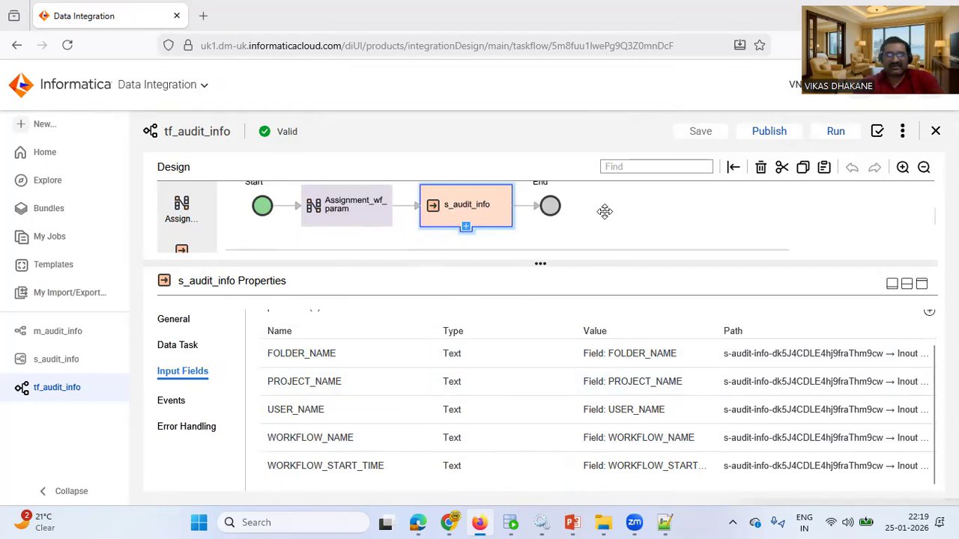
Run the tf_audit_info taskflow and view its subtasks in My Jobs, refreshing their status.
click(838, 131)
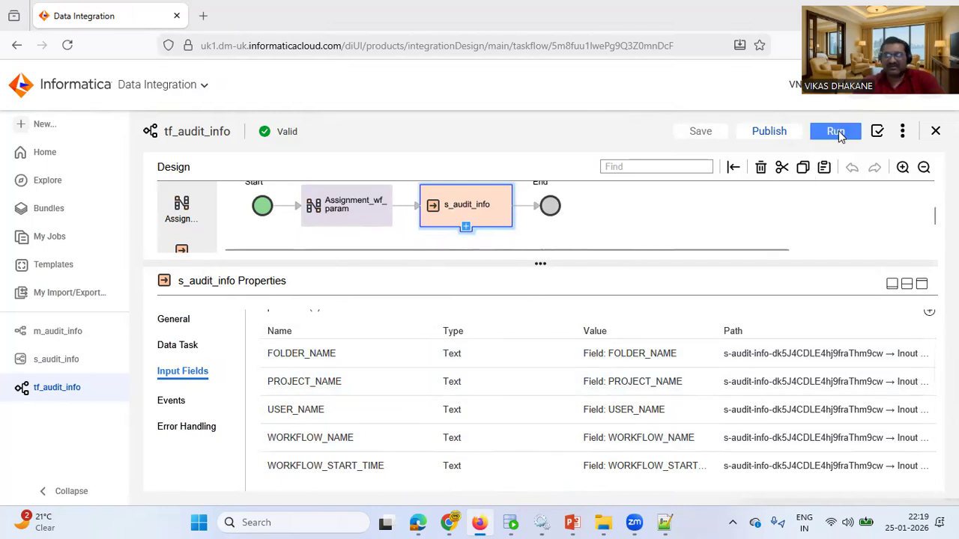
click(81, 248)
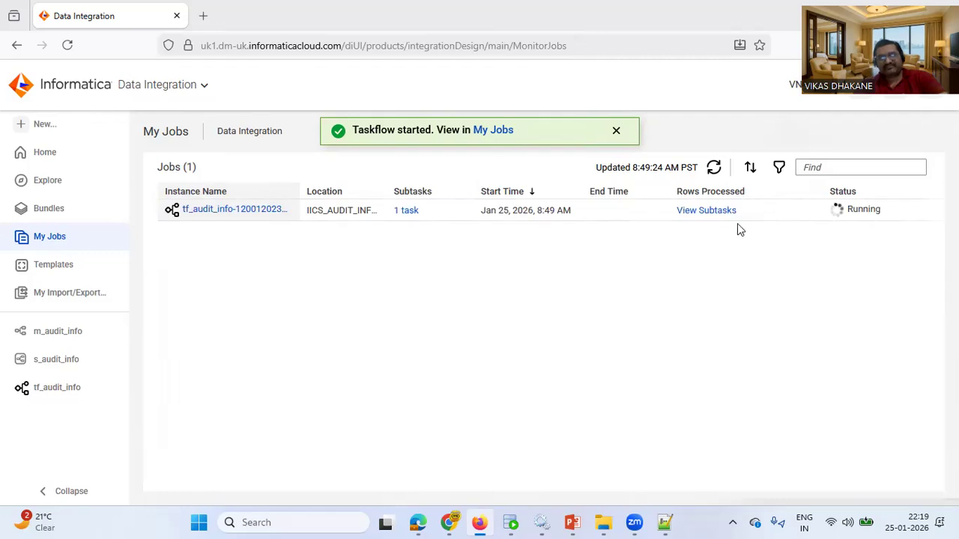
click(727, 210)
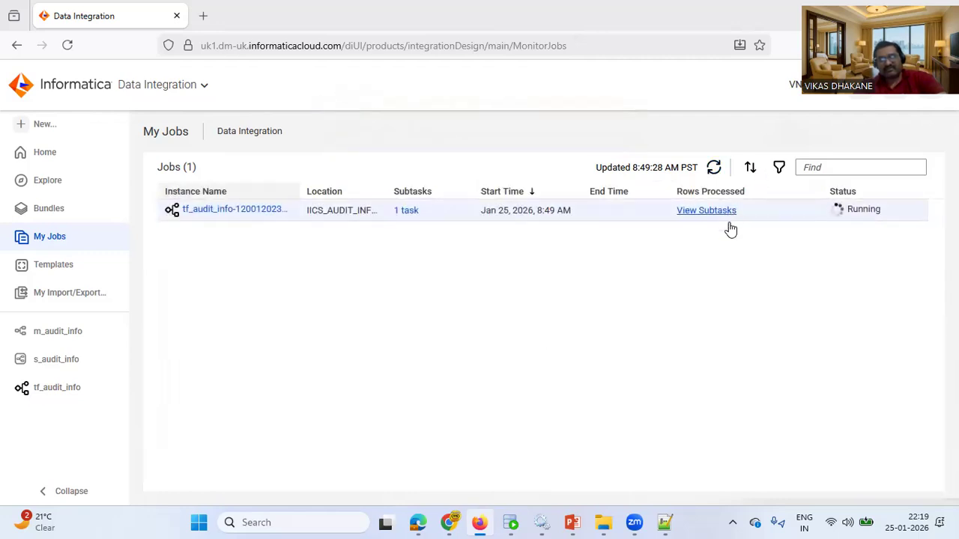
click(737, 244)
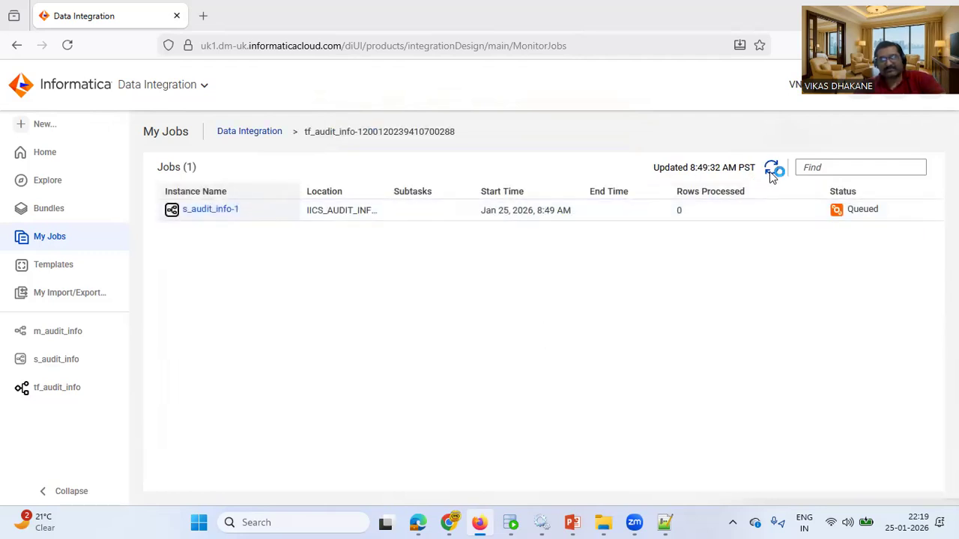
click(761, 216)
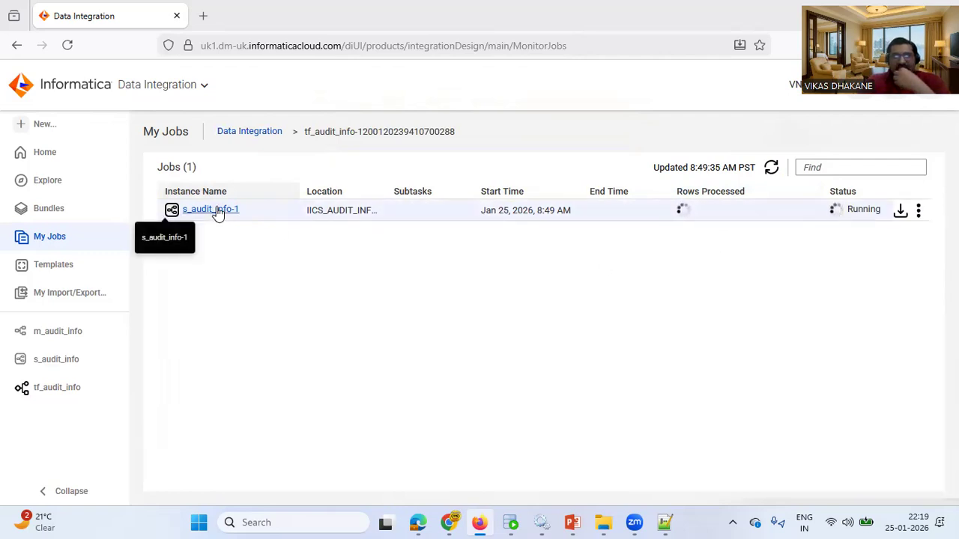
Open the job details of subtask s_audit_info-1 from the running taskflow and refresh them, closing the s_audit_info task page if it opens.
click(265, 135)
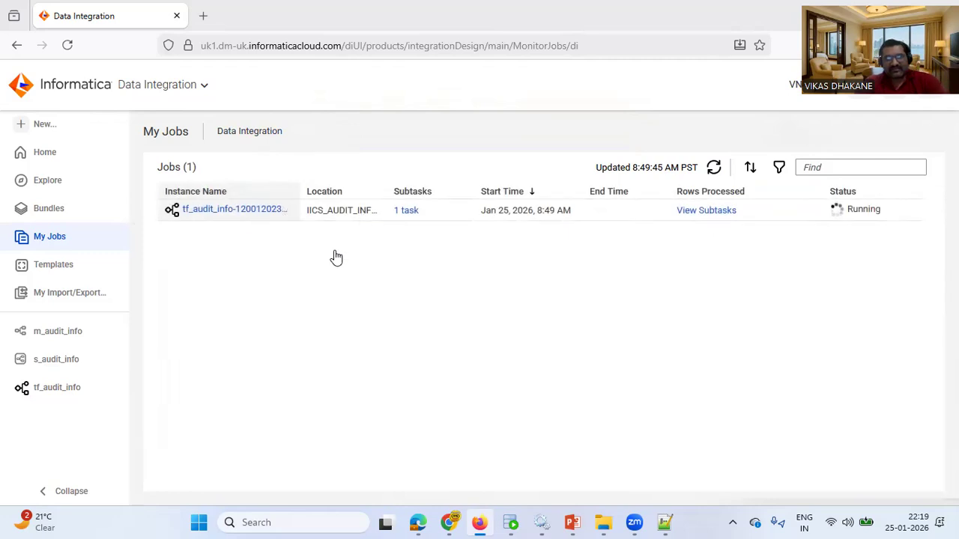
click(705, 211)
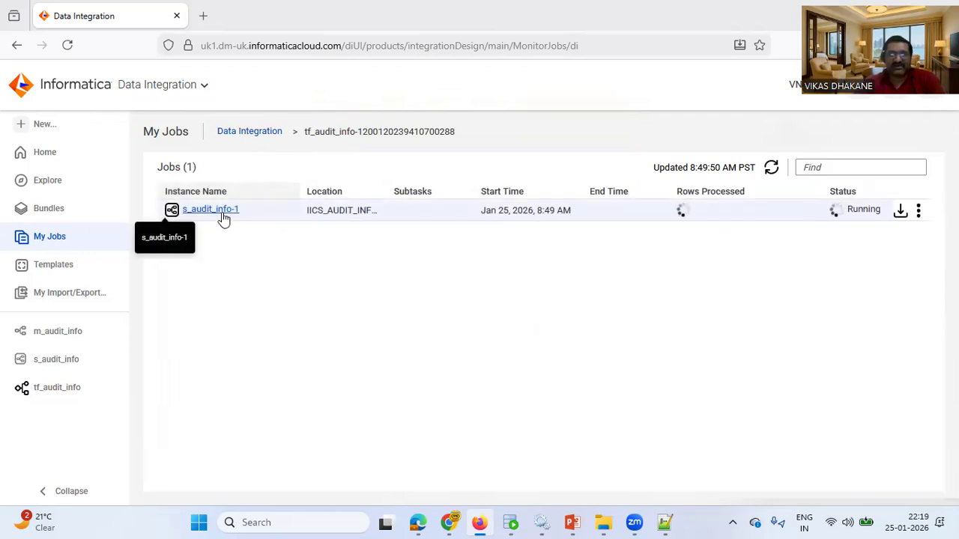
click(223, 216)
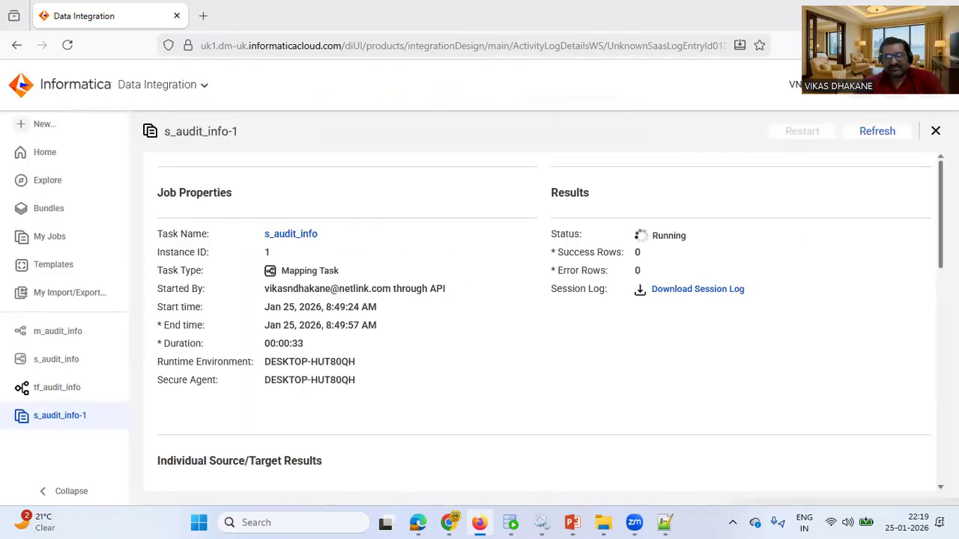
scroll(544, 322, down, 3)
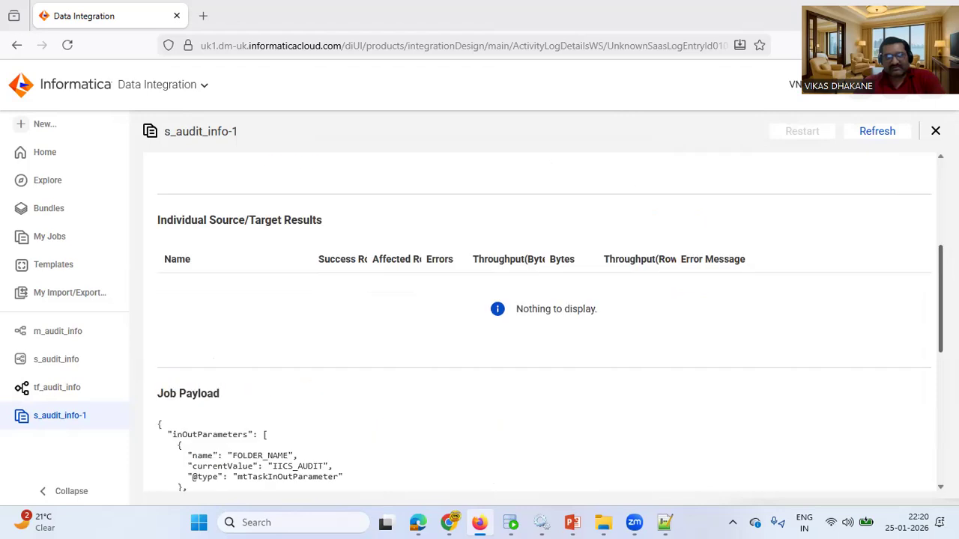
scroll(544, 323, up, 3)
click(881, 144)
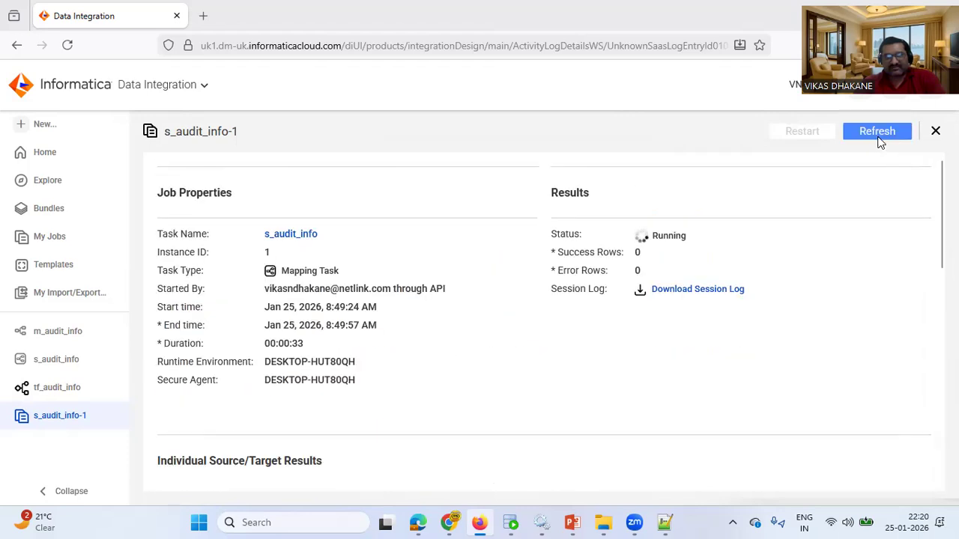
click(307, 243)
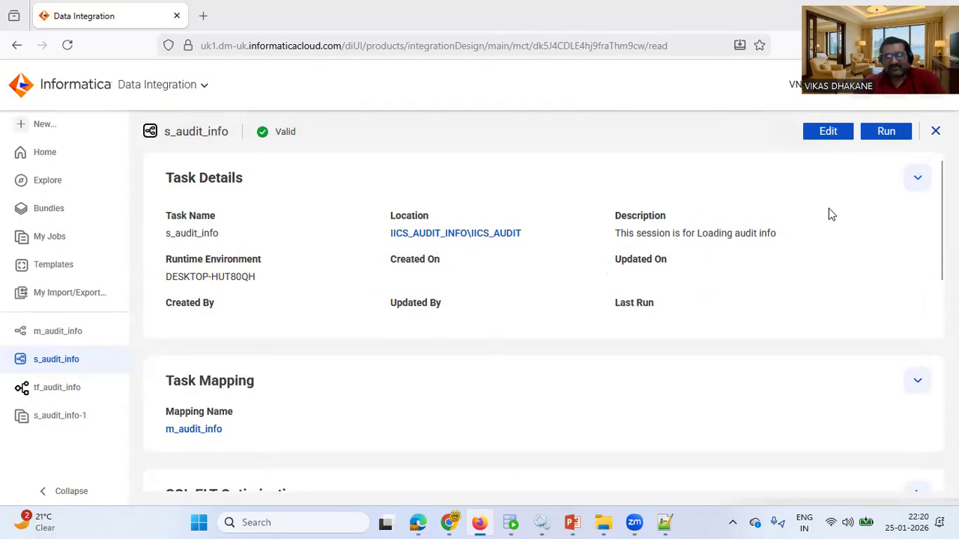
click(935, 131)
Examine the error message, source/target results and job payload of the s_audit_info-1 job.
scroll(932, 247, down, 4)
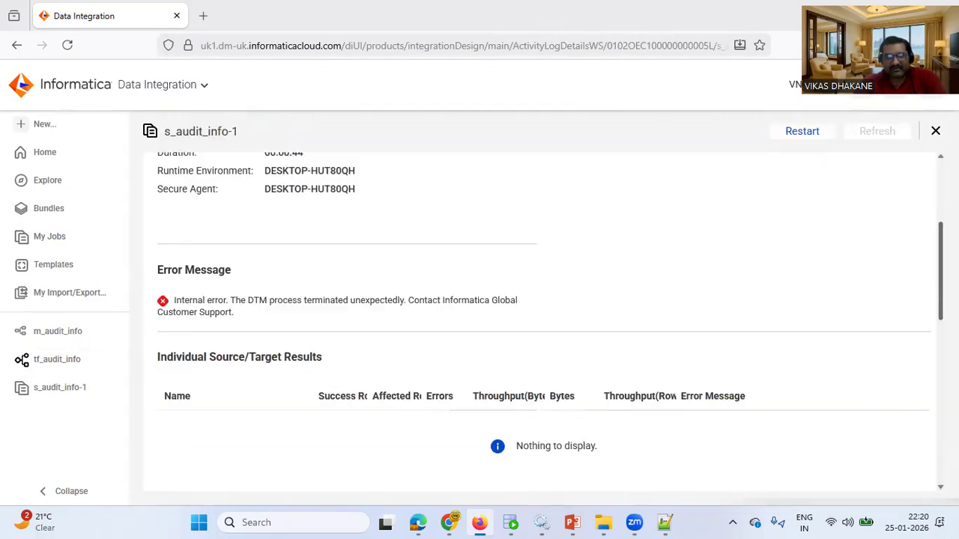
scroll(545, 325, up, 1)
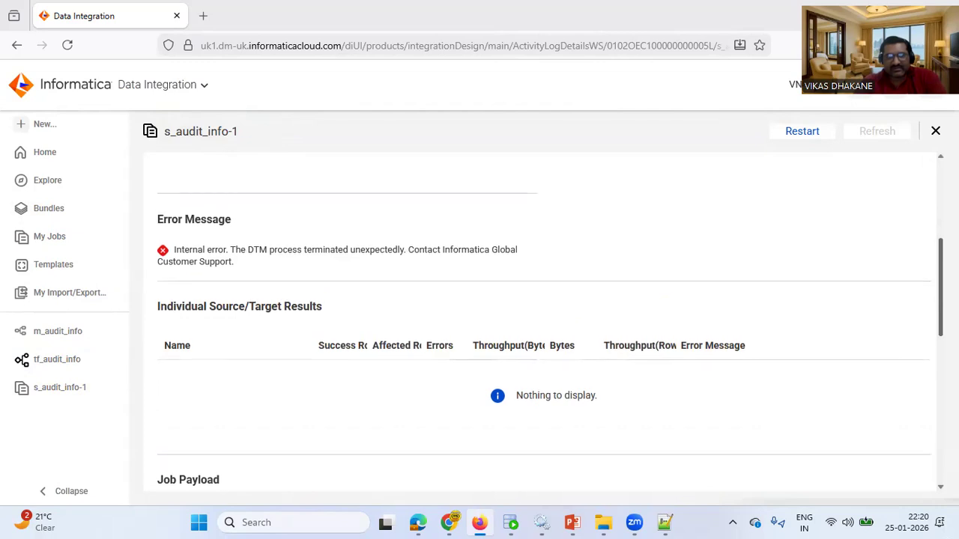
scroll(544, 323, up, 1)
scroll(545, 322, down, 5)
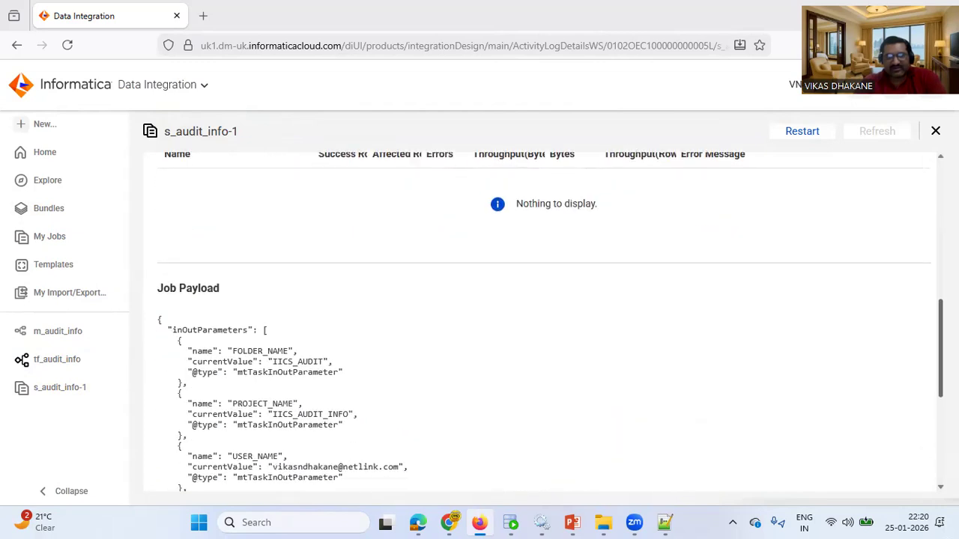
scroll(910, 289, up, 6)
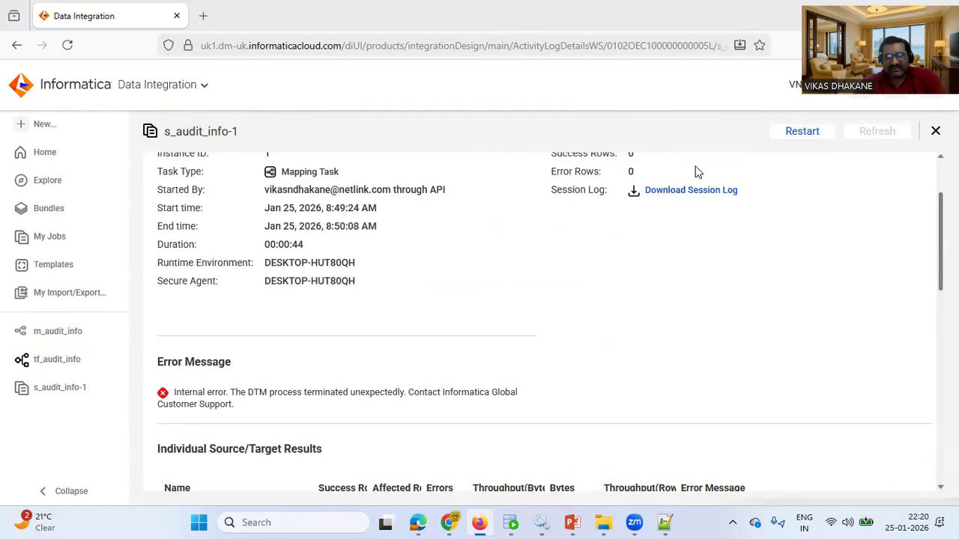
Download the session log of s_audit_info-1 and open s_audit_info_1.log from the Downloads folder in a maximized Notepad window.
click(715, 192)
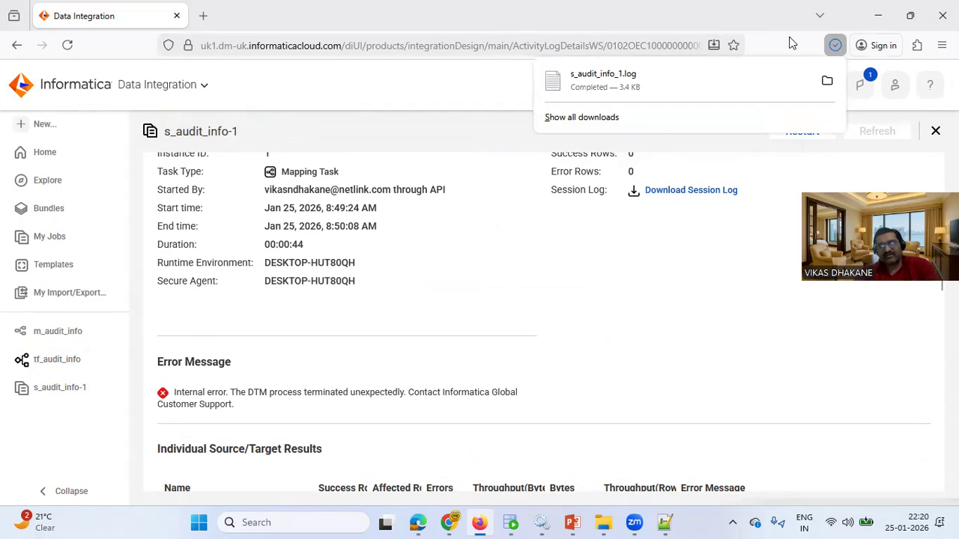
click(835, 50)
click(834, 50)
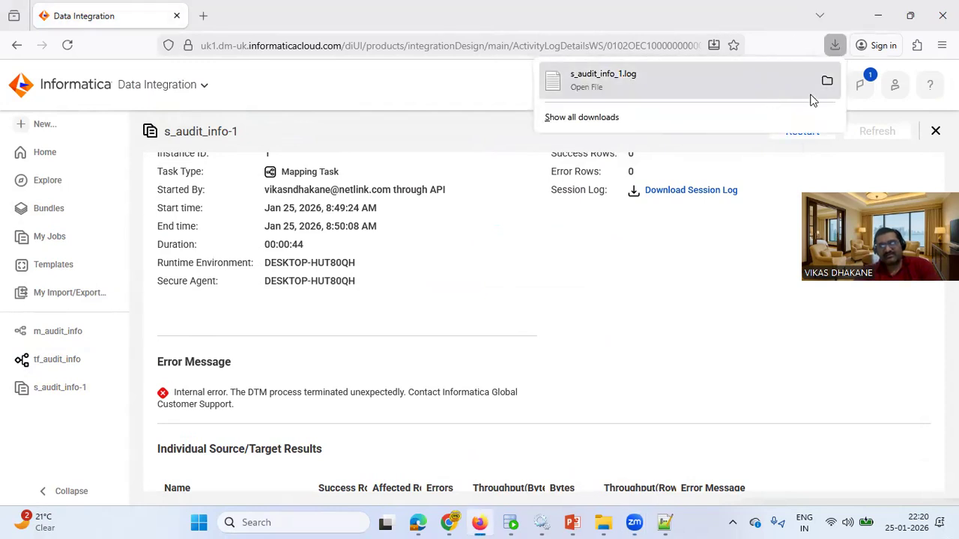
click(826, 81)
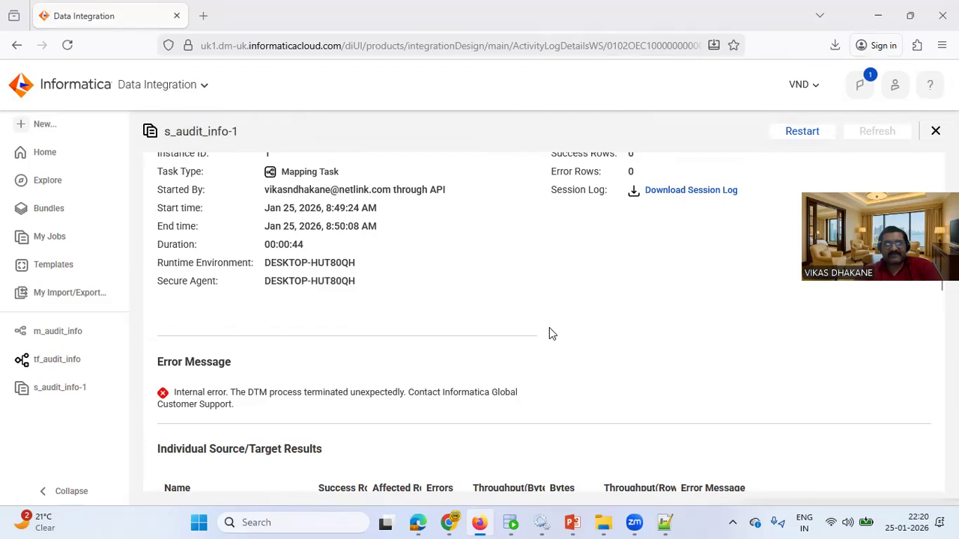
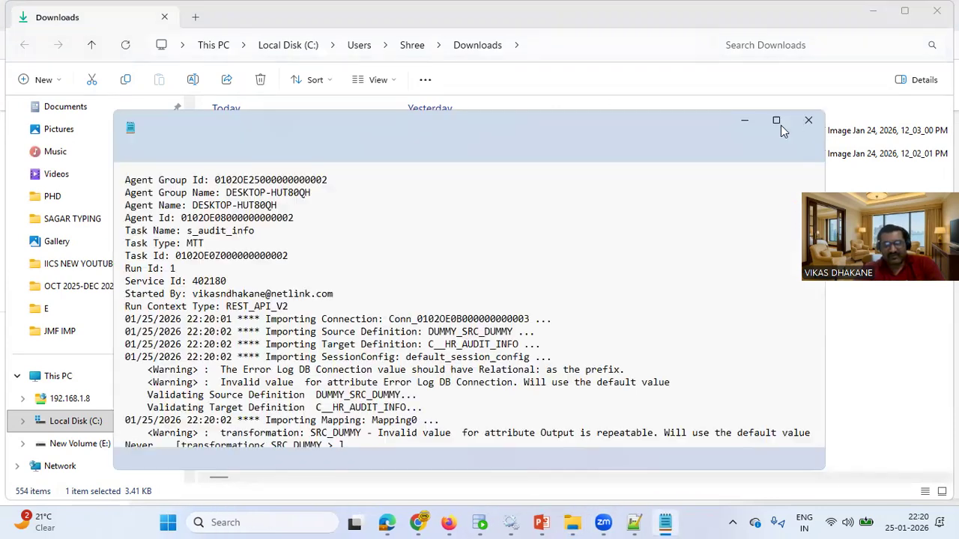
click(776, 120)
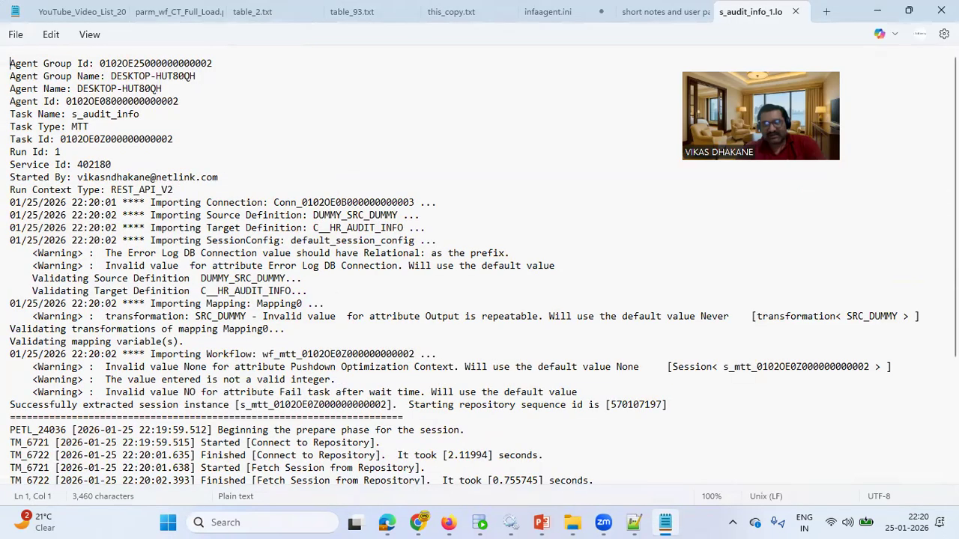
Examine the final entries of the session log for the failure cause, highlighting the message about mapping variable $$WORKFLOW_START_TIME.
scroll(480, 262, down, 5)
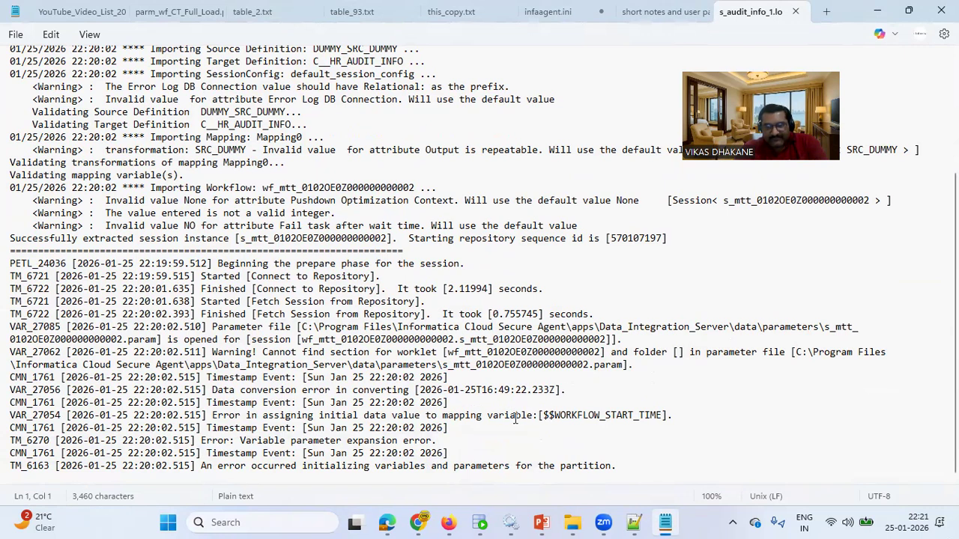
drag(213, 416, 680, 421)
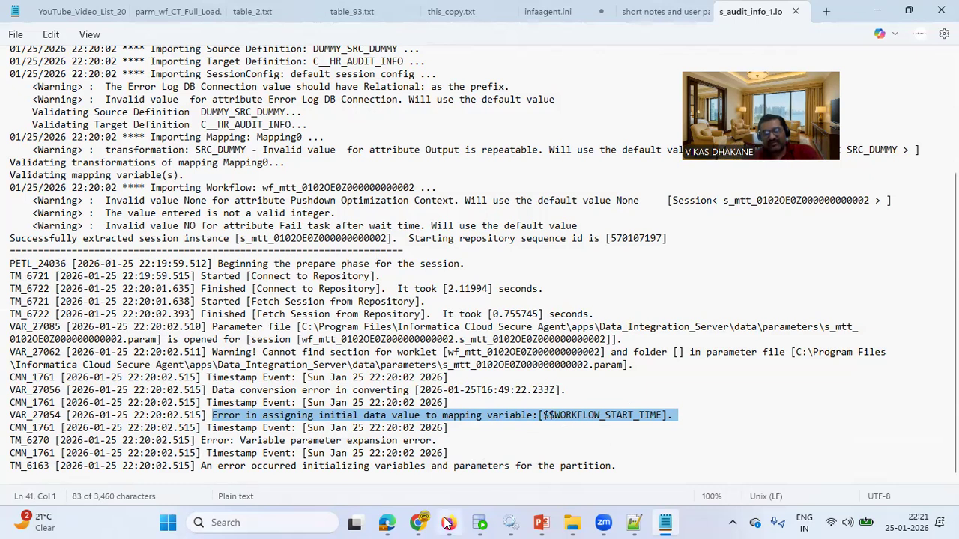
mouse_move(423, 522)
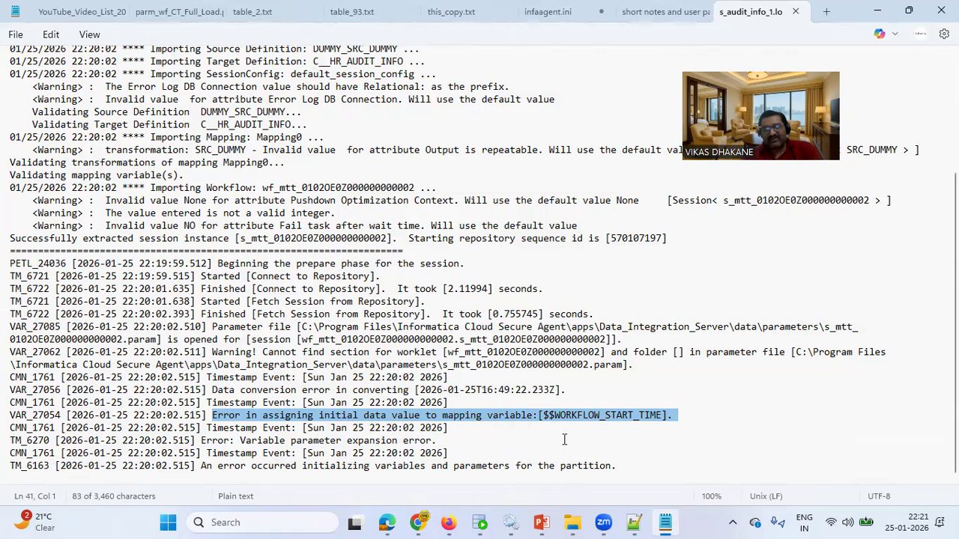
click(566, 415)
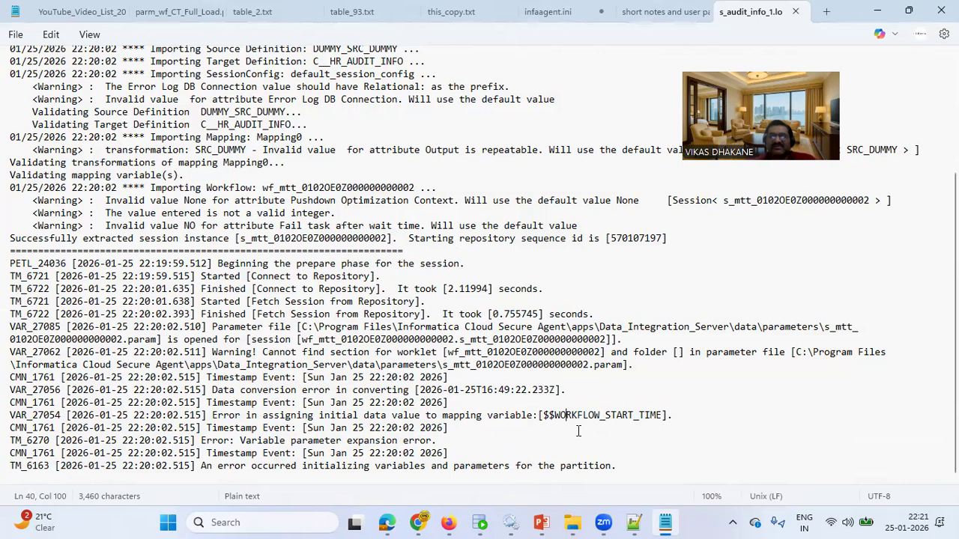
Switch to the browser and delete the WORKFLOW_START_TIME assignment from the Assignment_wf_param step of tf_audit_info.
click(448, 522)
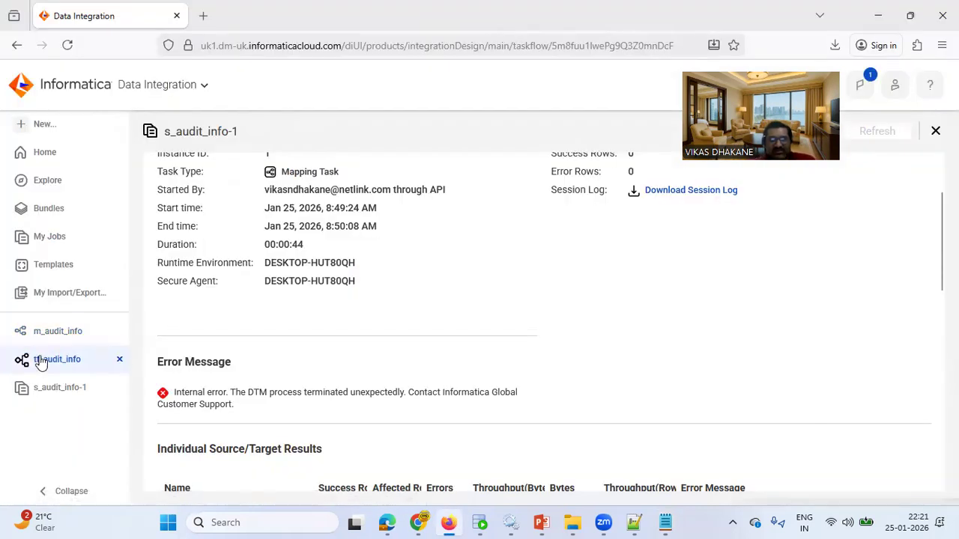
click(41, 360)
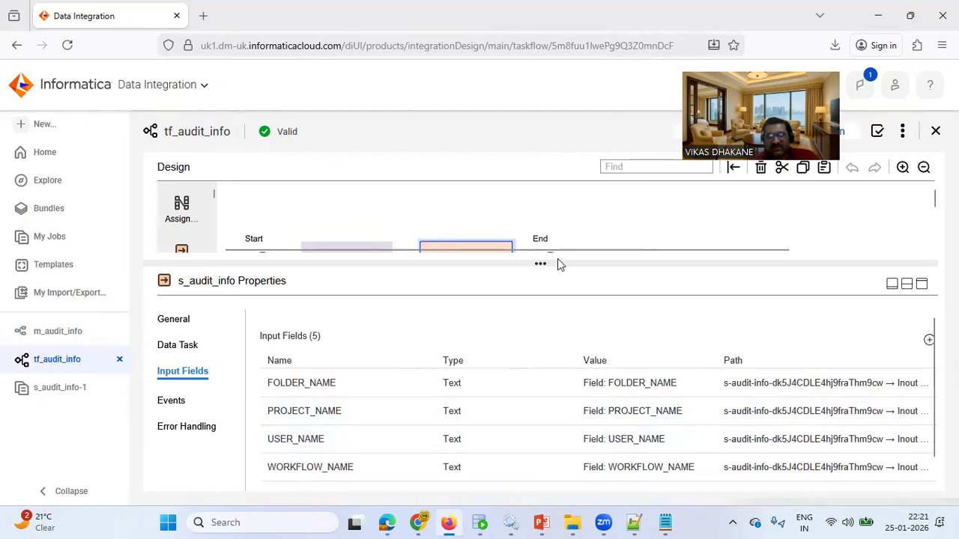
drag(540, 267, 541, 303)
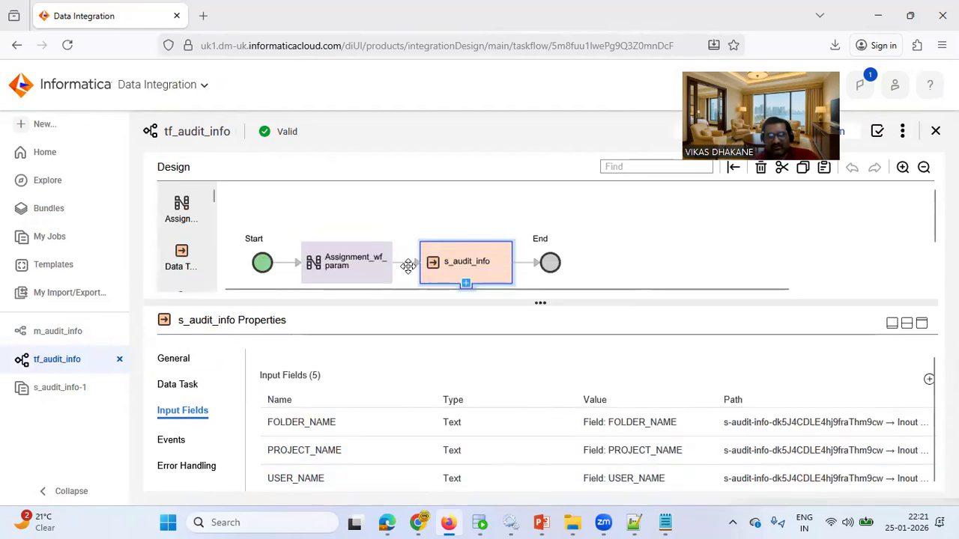
click(358, 251)
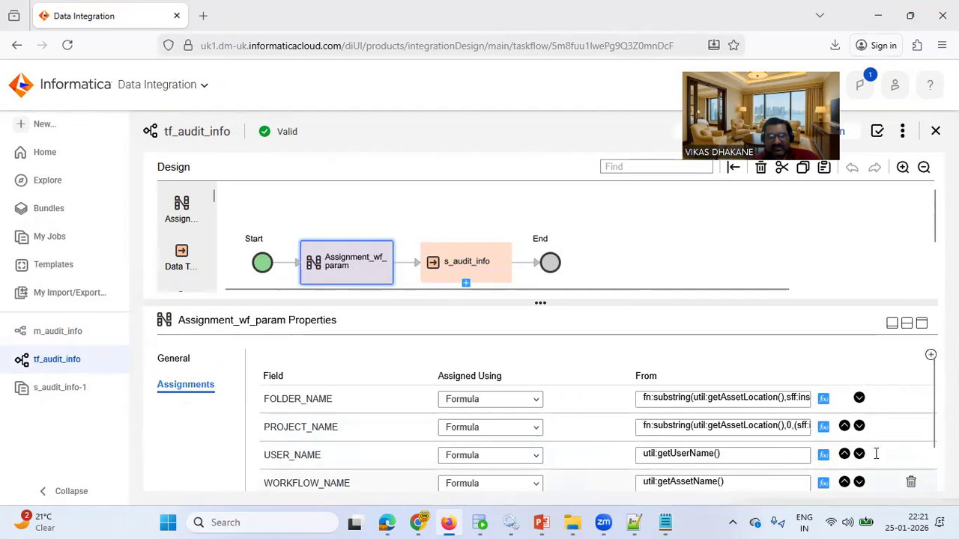
scroll(905, 464, down, 1)
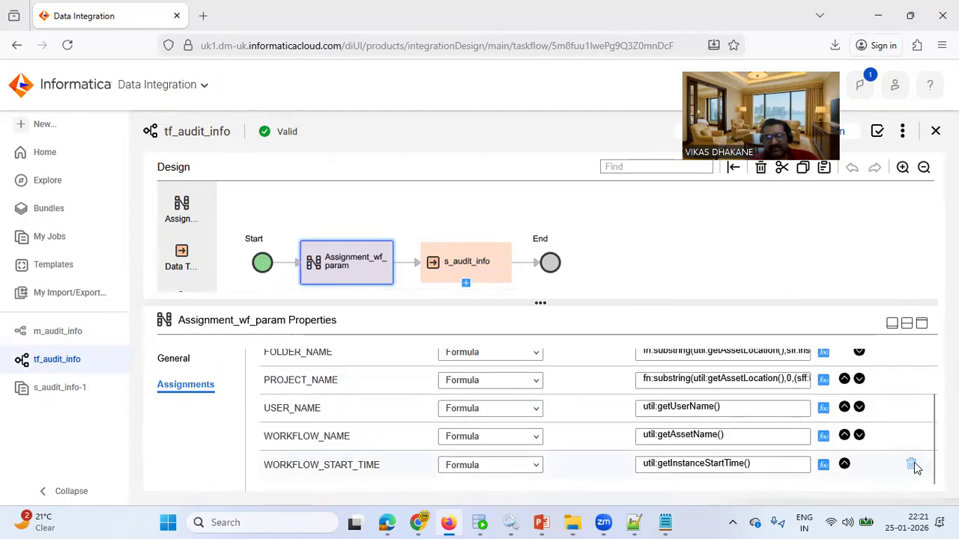
click(911, 464)
Delete the WORKFLOW_START_TIME input field from the s_audit_info data task, saving and publishing the taskflow.
click(467, 275)
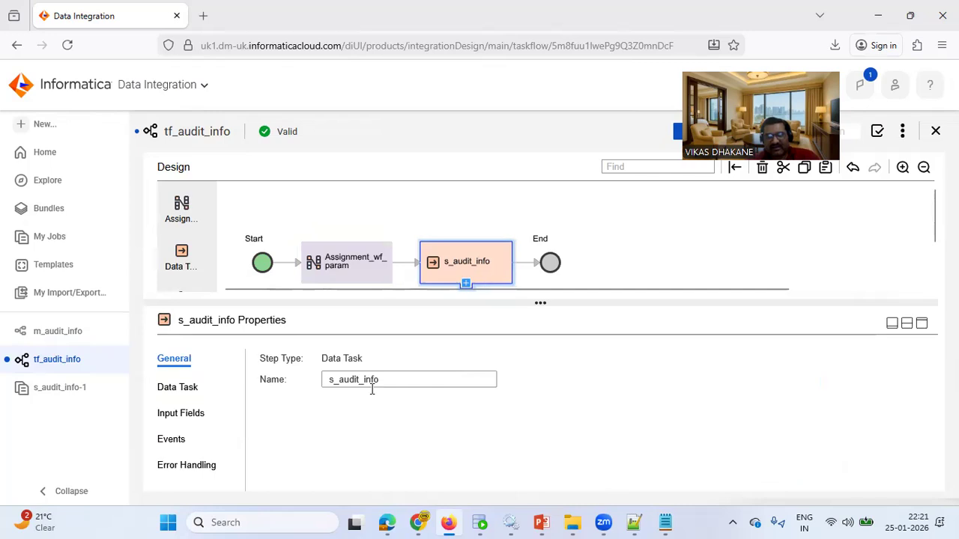
click(187, 413)
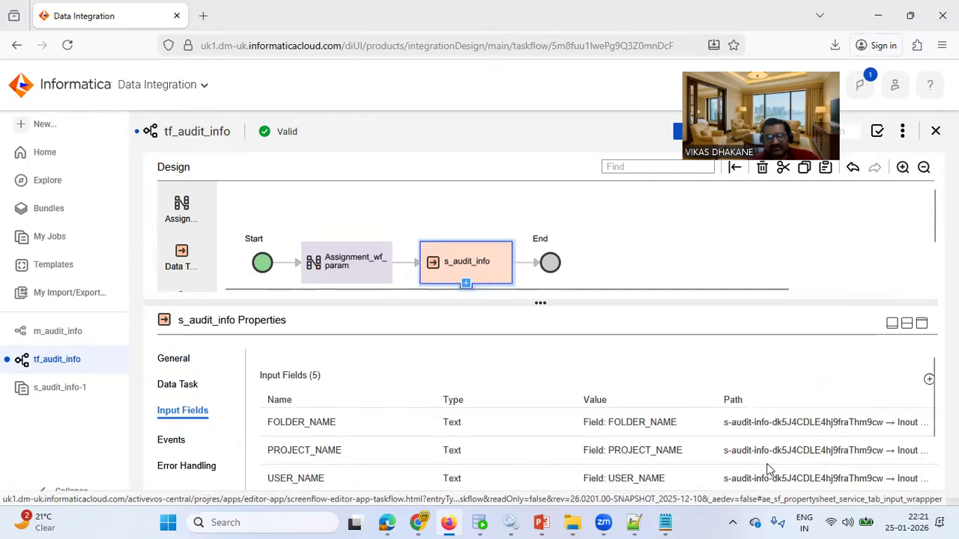
scroll(934, 407, down, 2)
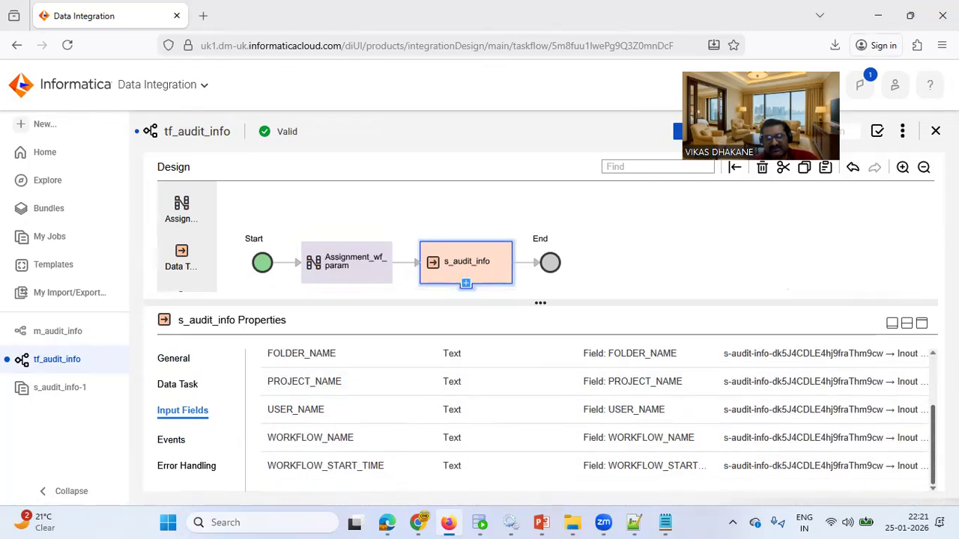
click(921, 466)
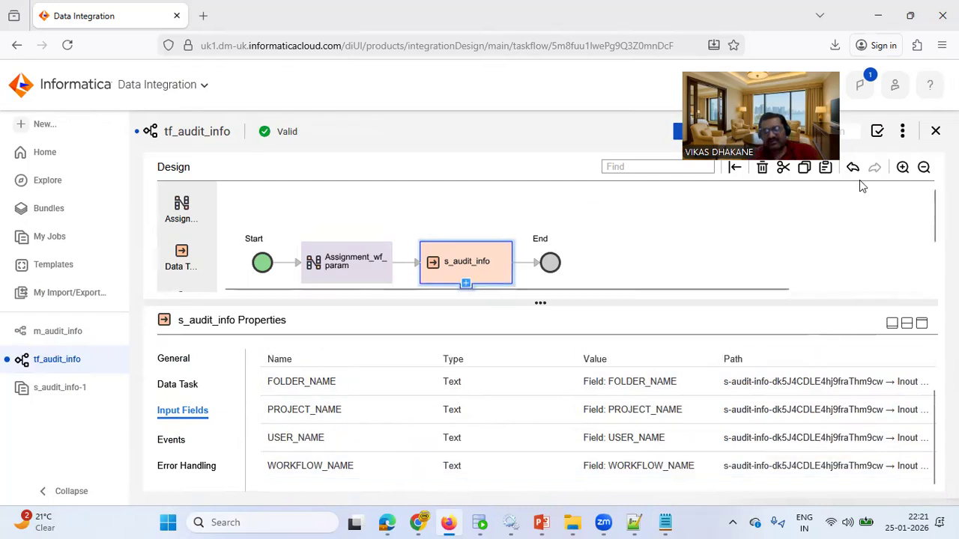
click(686, 132)
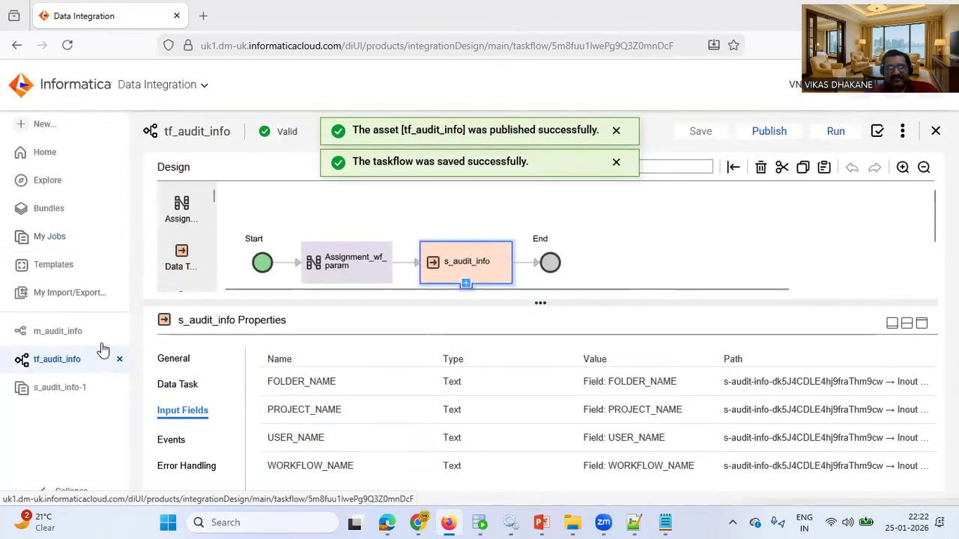
Run the tf_audit_info taskflow and bring up the full Data Integration list in My Jobs.
click(48, 389)
click(60, 367)
click(835, 131)
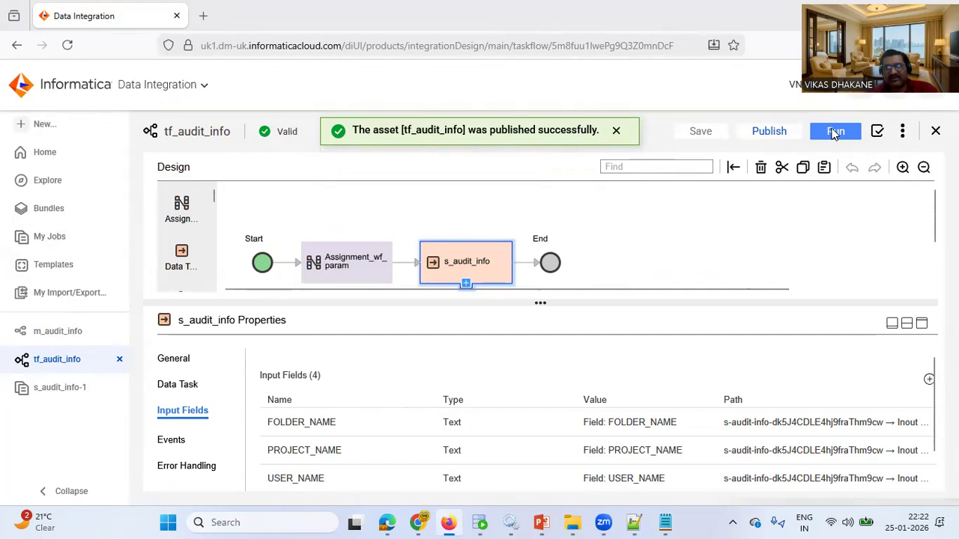
click(81, 241)
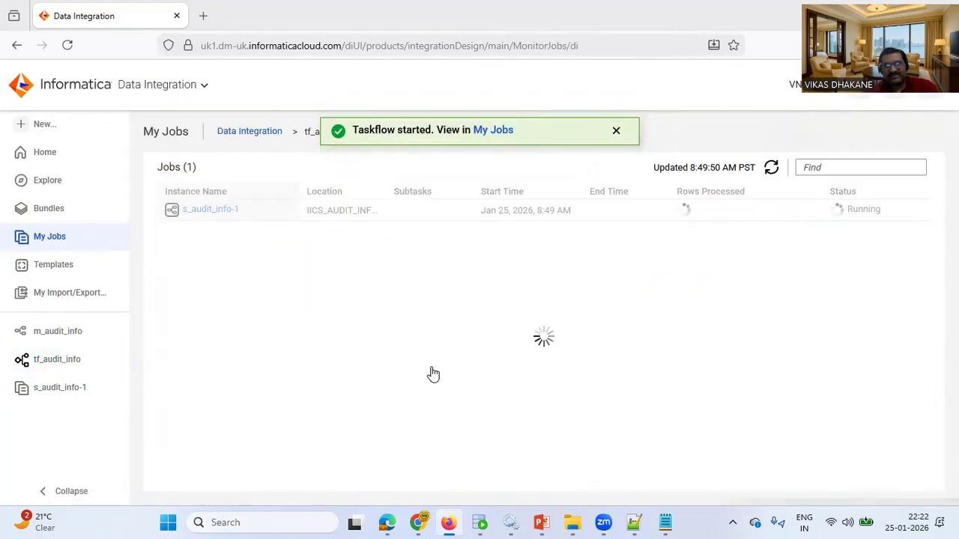
click(259, 137)
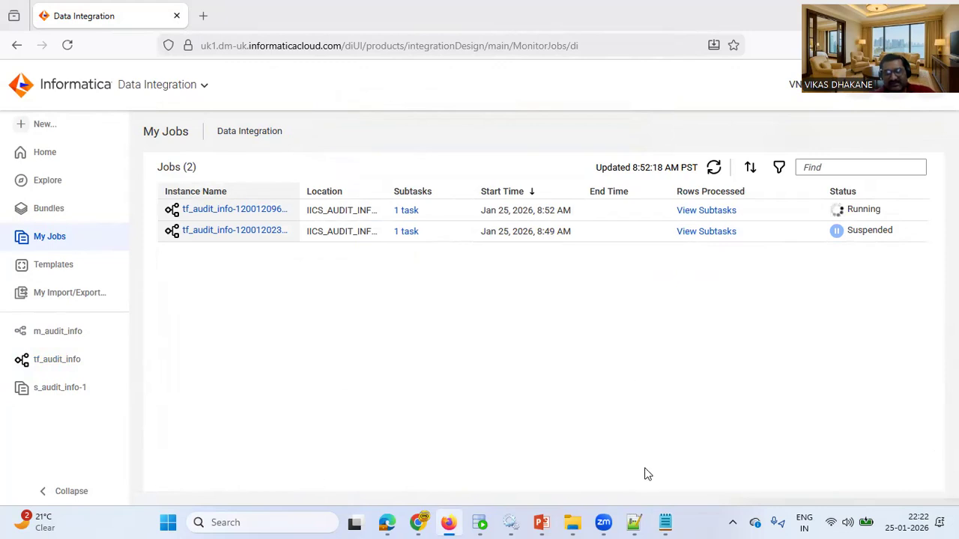
Recheck the first run's session log in Notepad, highlighting the error about assigning the initial value to $$WORKFLOW_START_TIME.
click(664, 522)
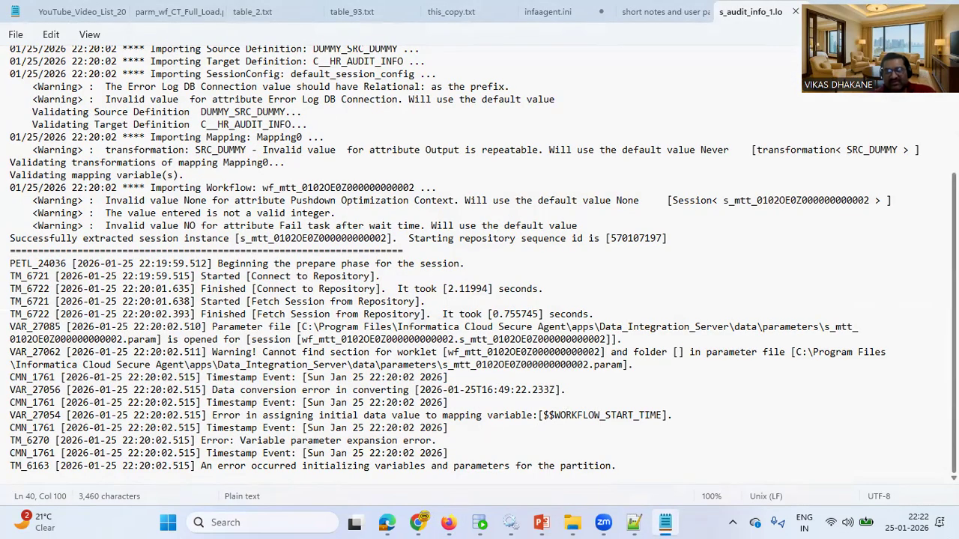
scroll(567, 415, up, 3)
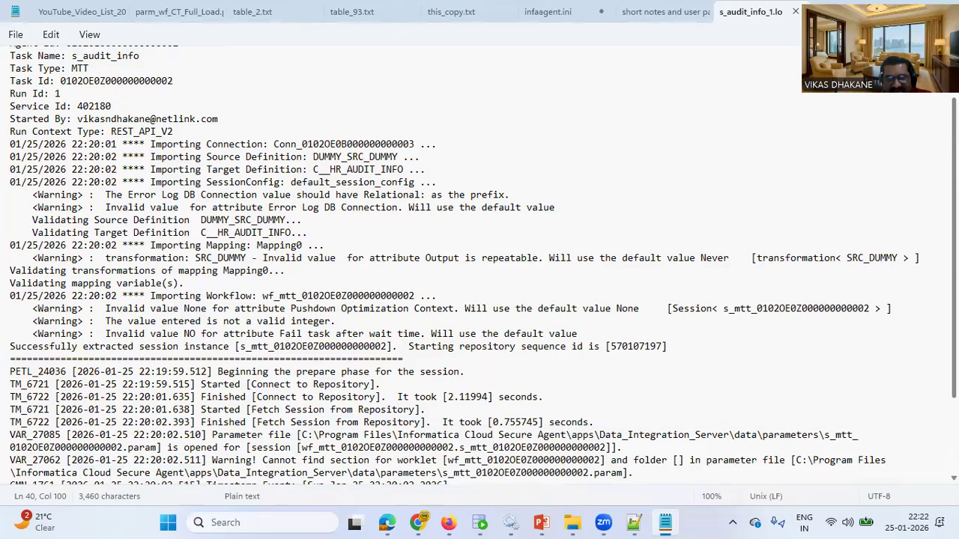
scroll(567, 415, down, 3)
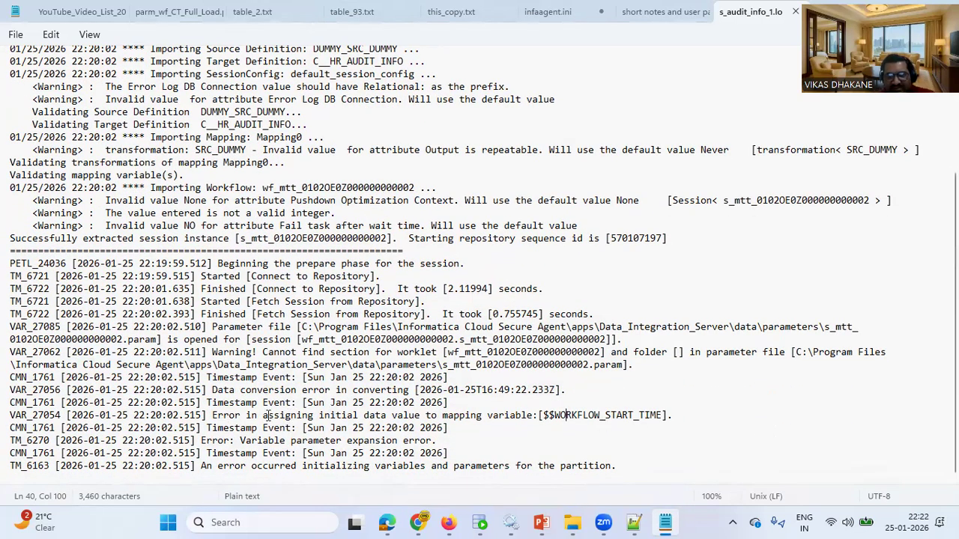
drag(210, 414, 675, 416)
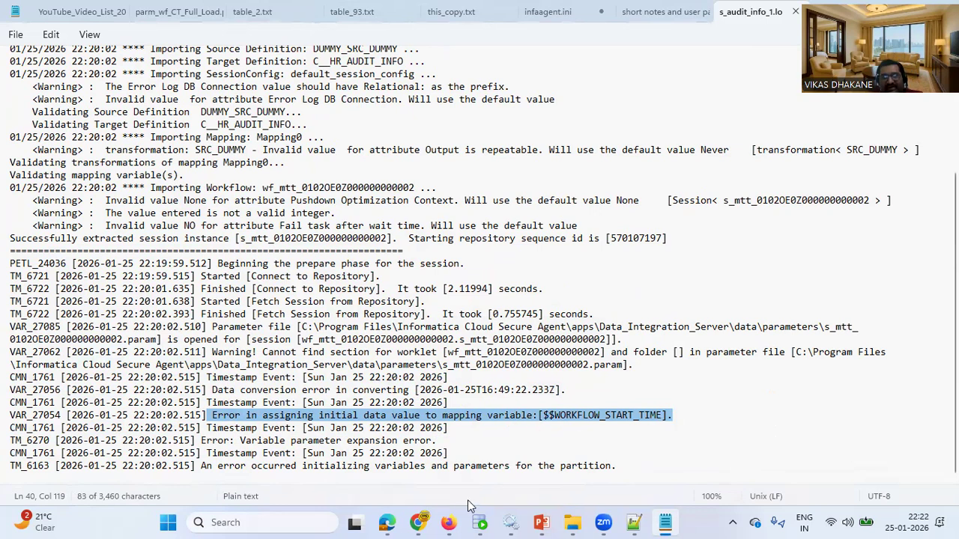
Return to the browser, refresh the jobs list and open the details of subtask s_audit_info-2 from the newest taskflow run.
click(449, 522)
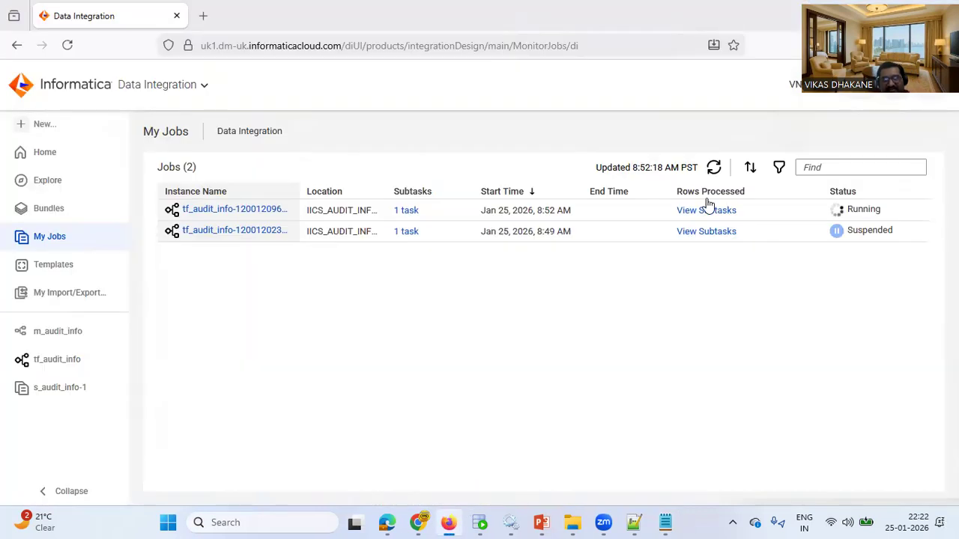
click(713, 168)
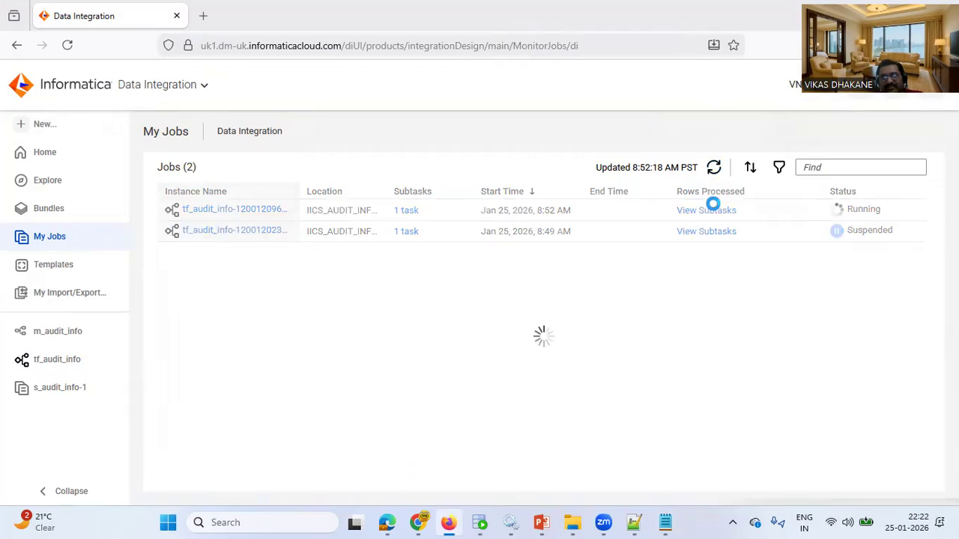
mouse_move(716, 215)
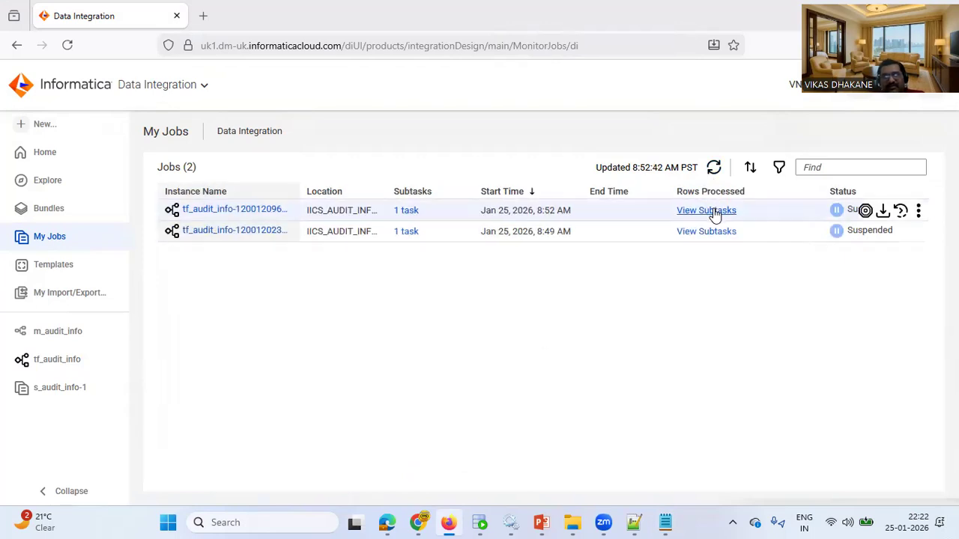
click(716, 229)
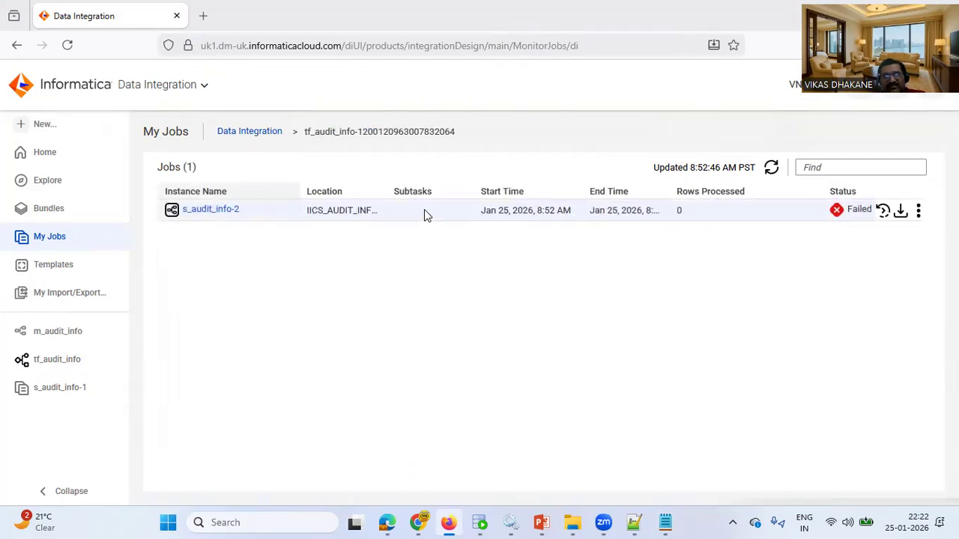
click(227, 212)
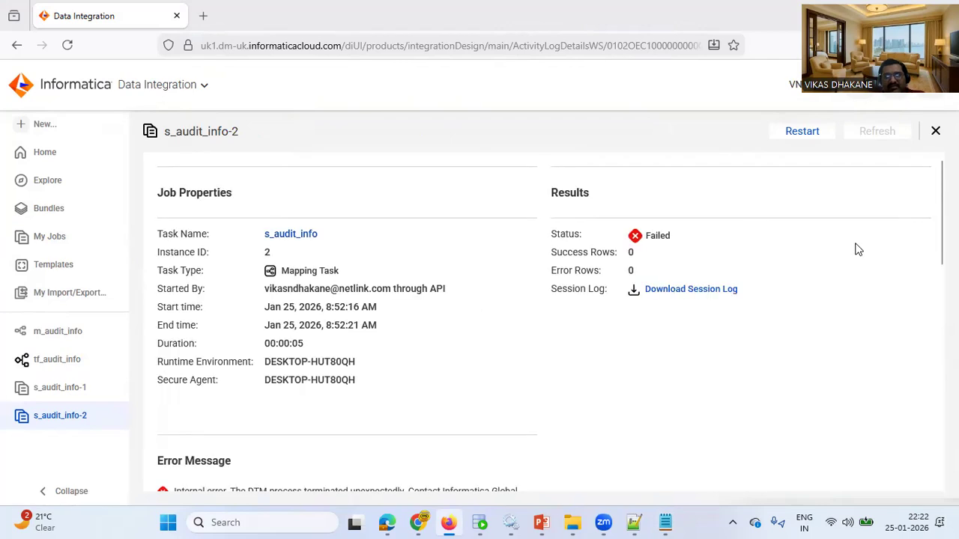
Examine the error message, source/target results and job payload of the s_audit_info-2 job.
scroll(550, 327, down, 4)
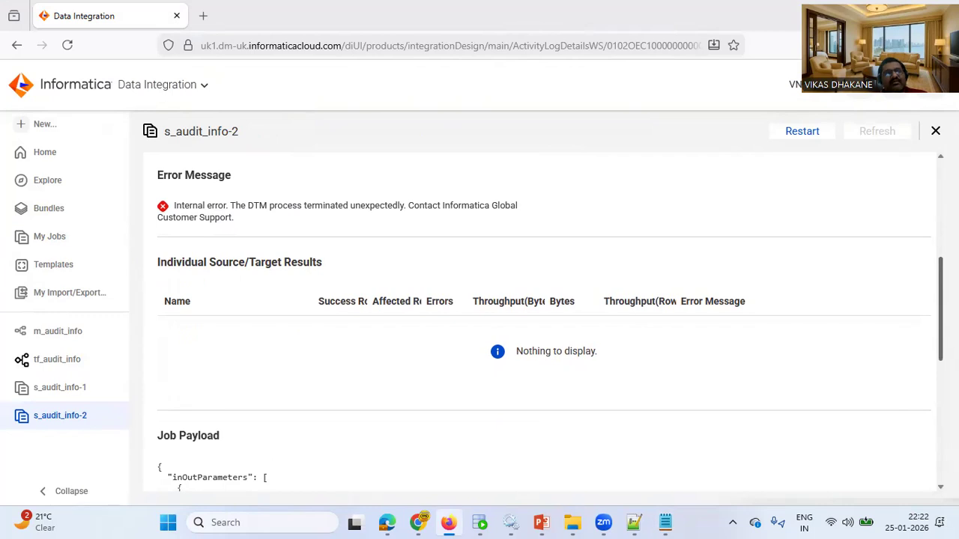
scroll(543, 322, down, 2)
scroll(543, 322, up, 4)
scroll(543, 322, up, 1)
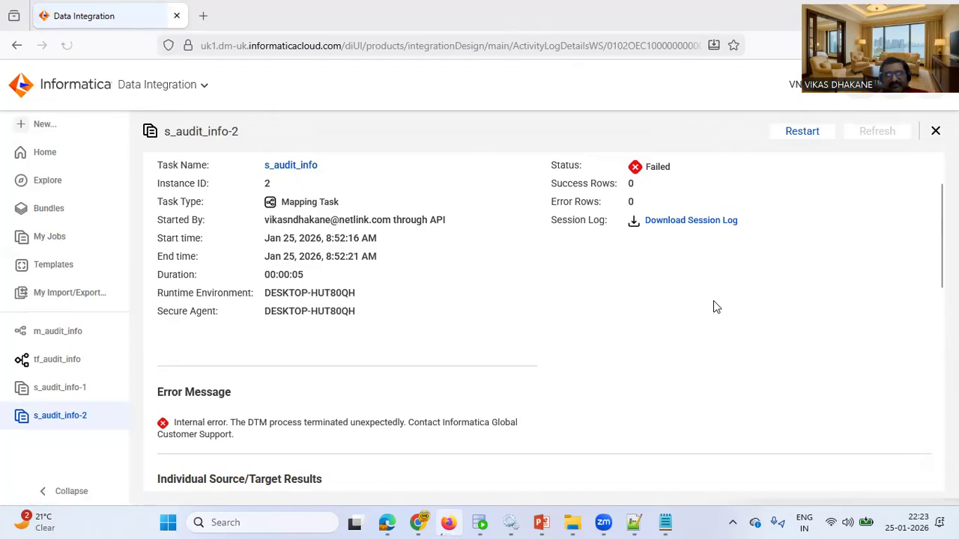
Download the session log of s_audit_info-2 and examine its final entries in Notepad.
click(633, 90)
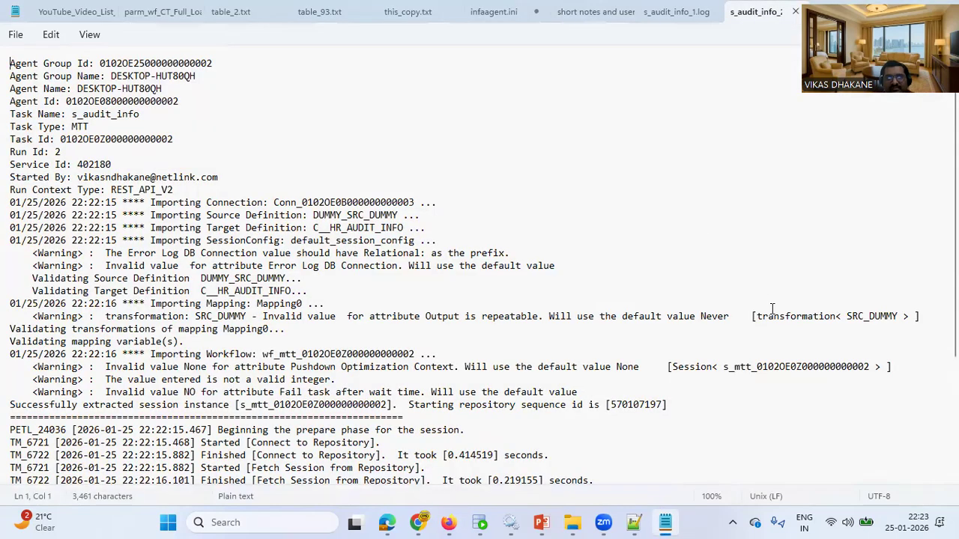
scroll(479, 262, down, 4)
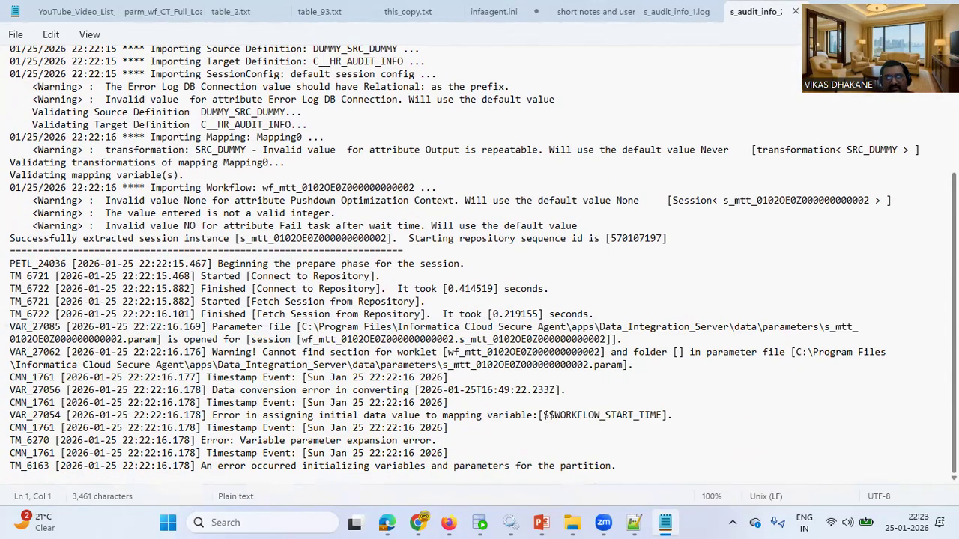
Go back to tf_audit_info in the browser and review the remaining field assignments of Assignment_wf_param in an enlarged properties pane.
click(448, 522)
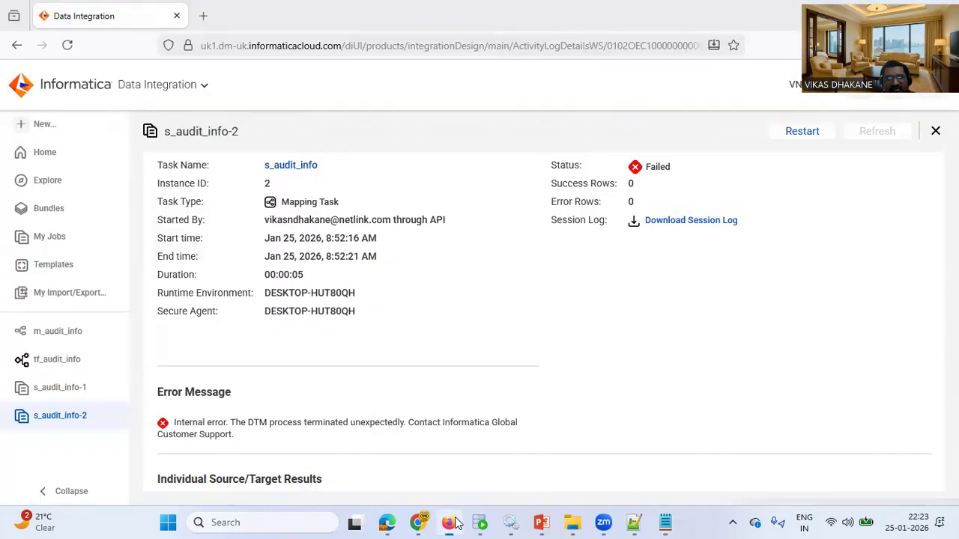
click(57, 361)
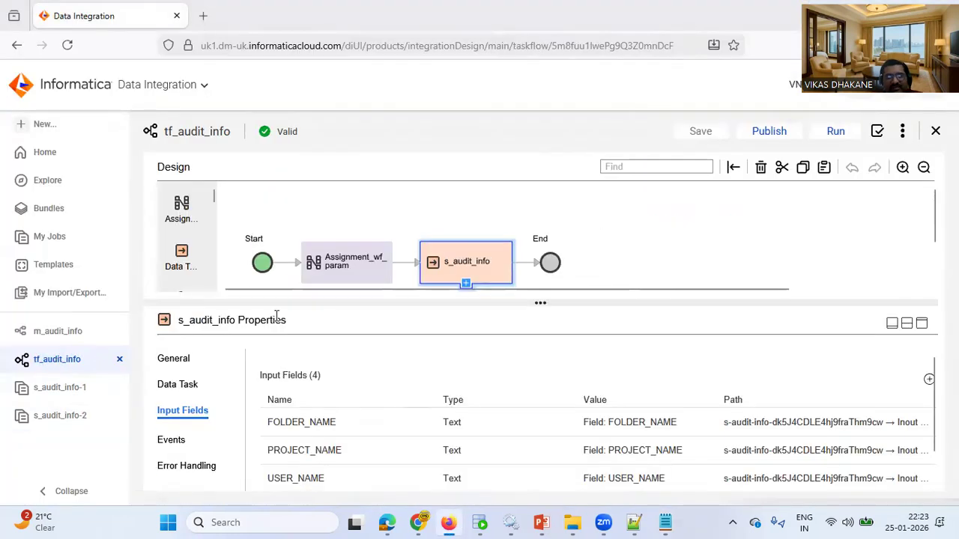
click(318, 274)
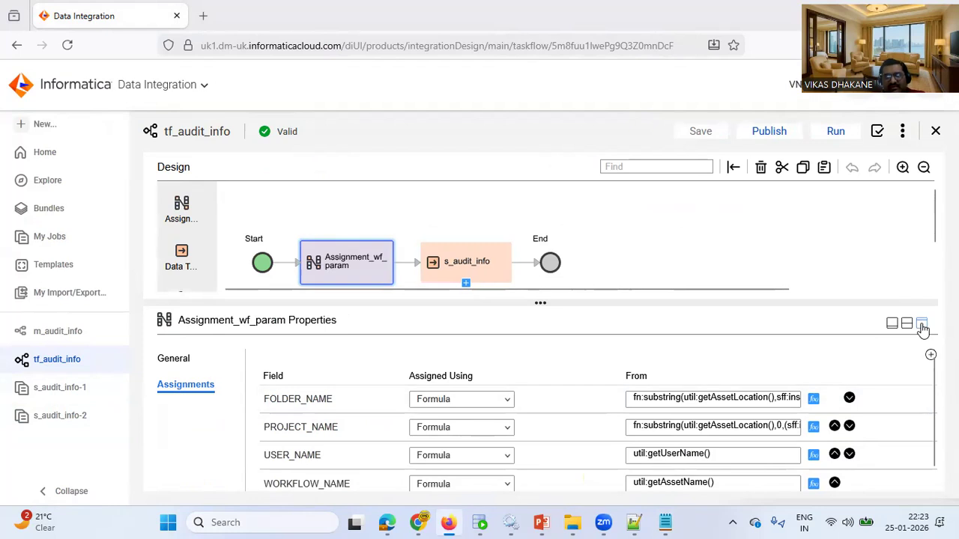
click(922, 330)
drag(539, 206, 540, 276)
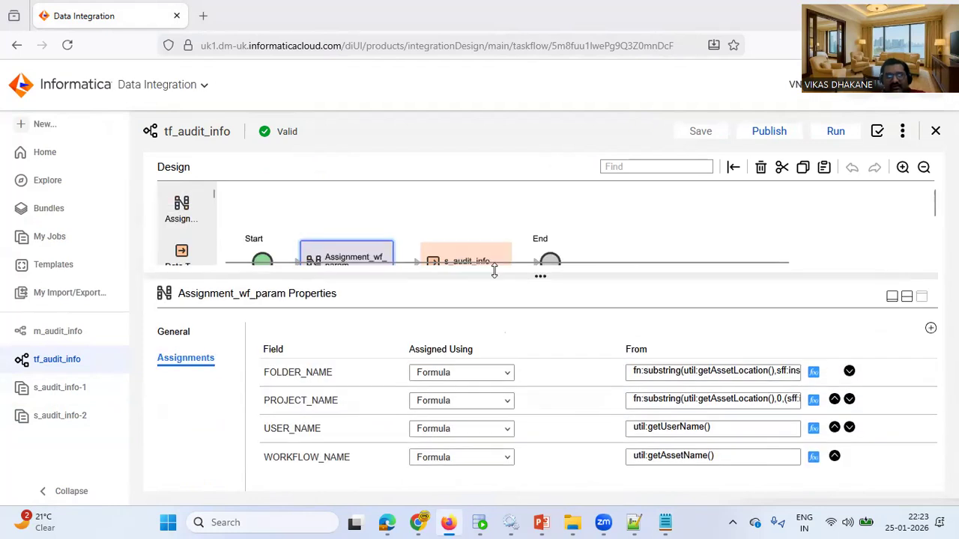
Delete the WORKFLOW_START_TIME temp field from the taskflow's start properties and save tf_audit_info.
click(263, 260)
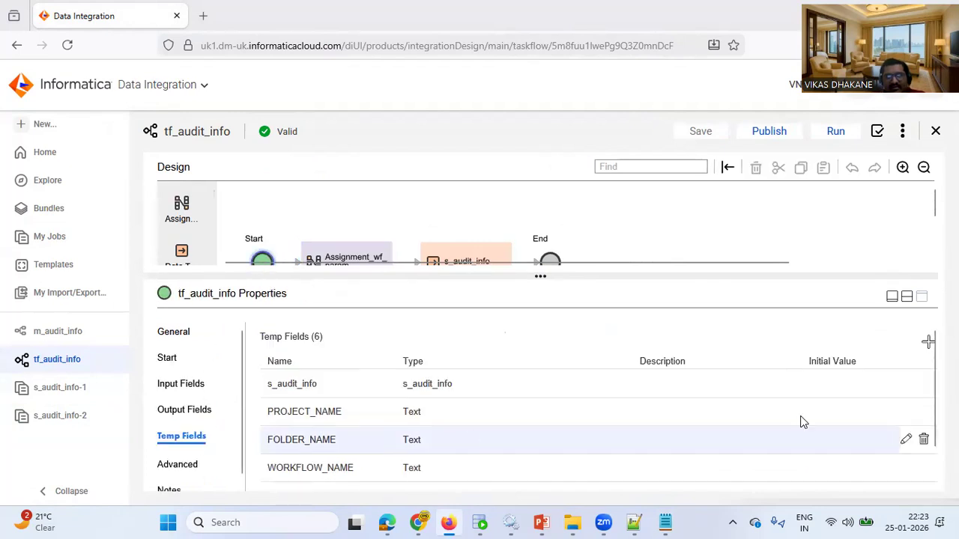
scroll(926, 339, down, 2)
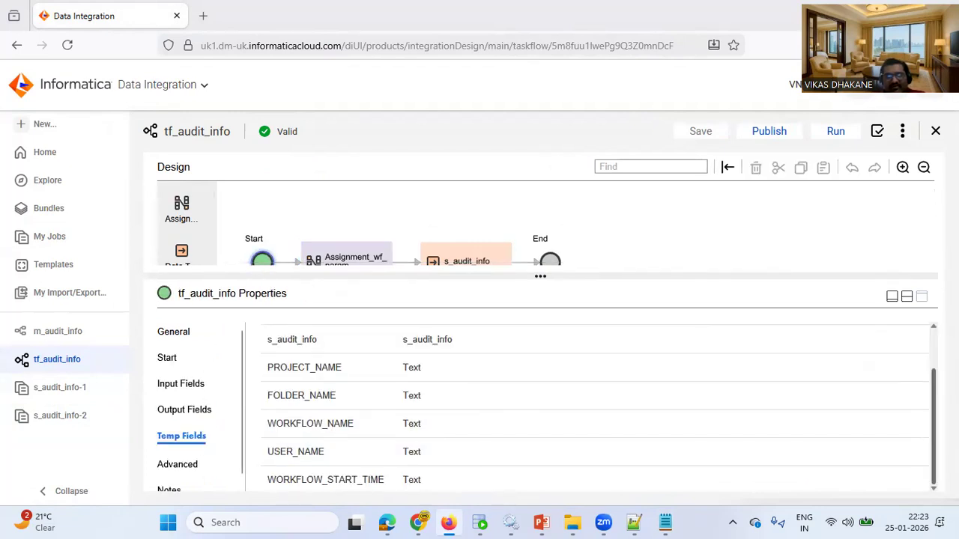
click(923, 481)
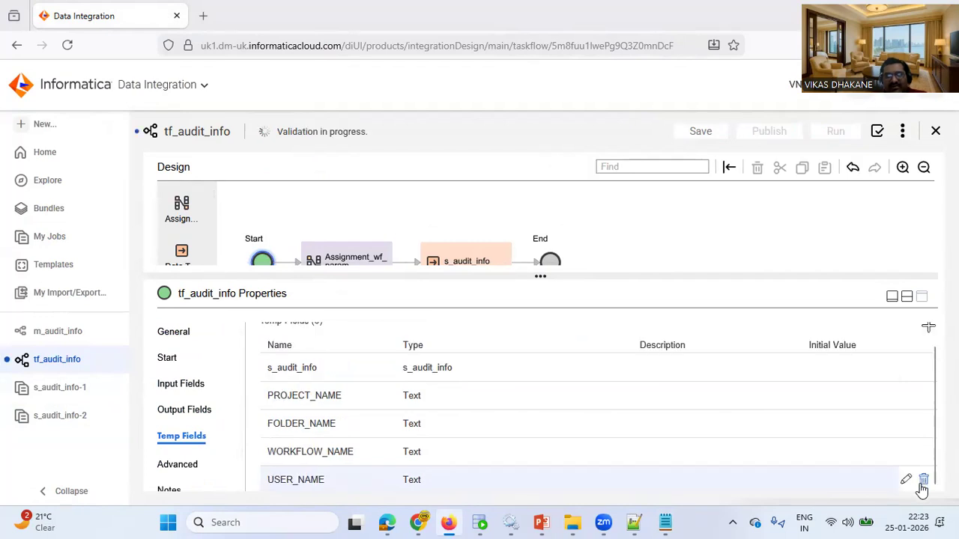
click(702, 133)
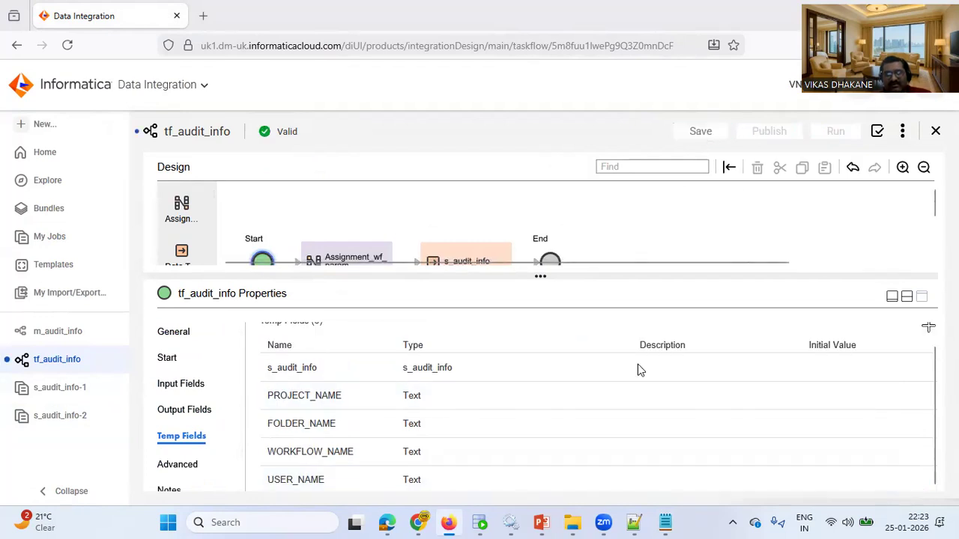
Recheck the s_audit_info-2 session log in Notepad, and open the expressions of Expression_AUDIT_PARAM in the m_audit_info mapping in the browser.
click(664, 523)
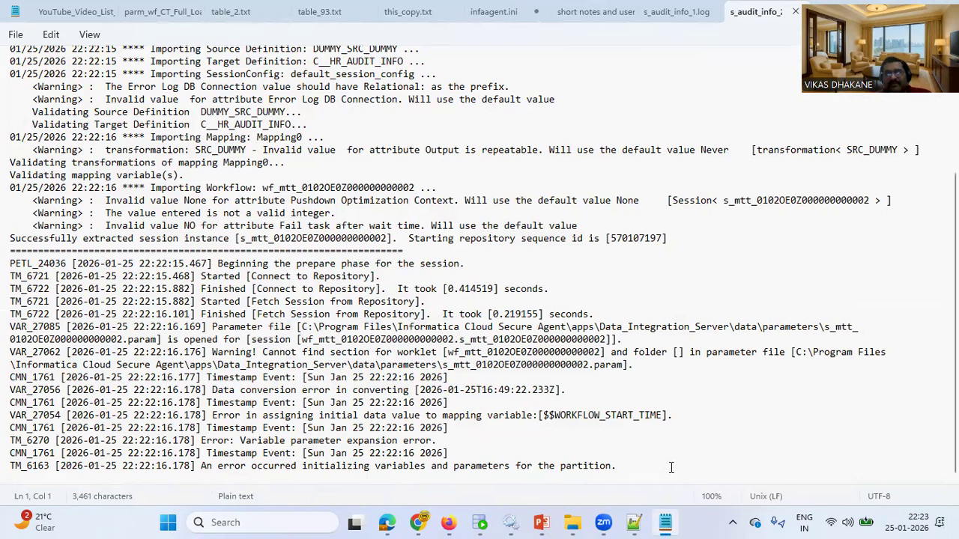
click(448, 522)
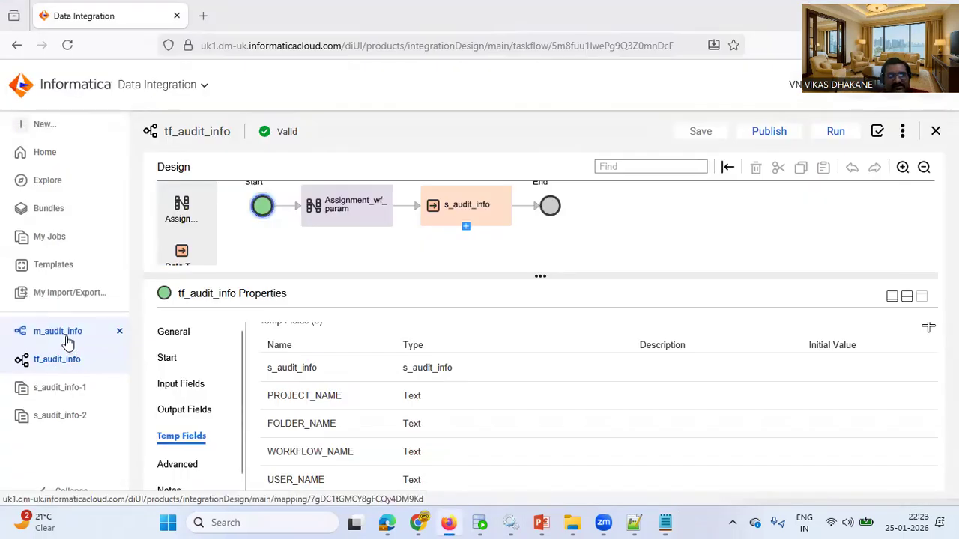
click(67, 339)
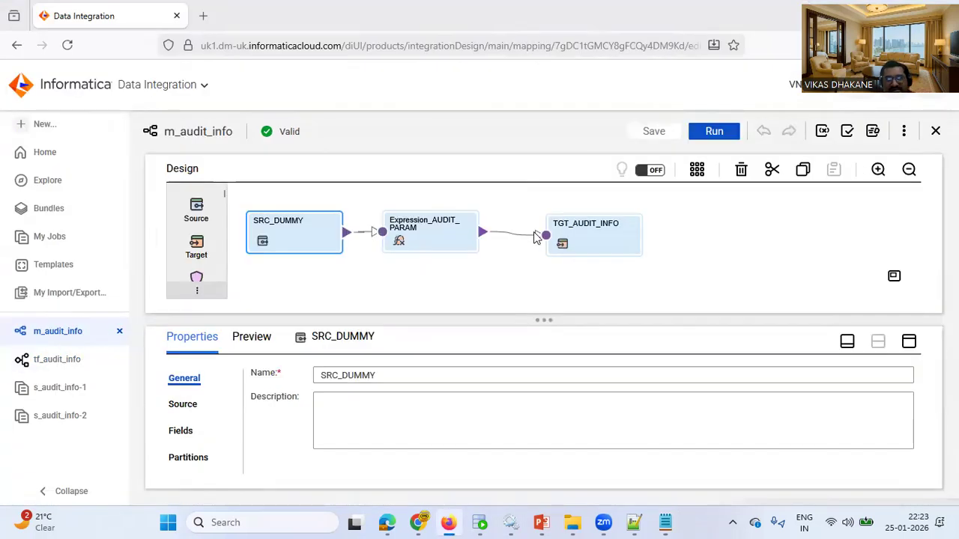
click(440, 231)
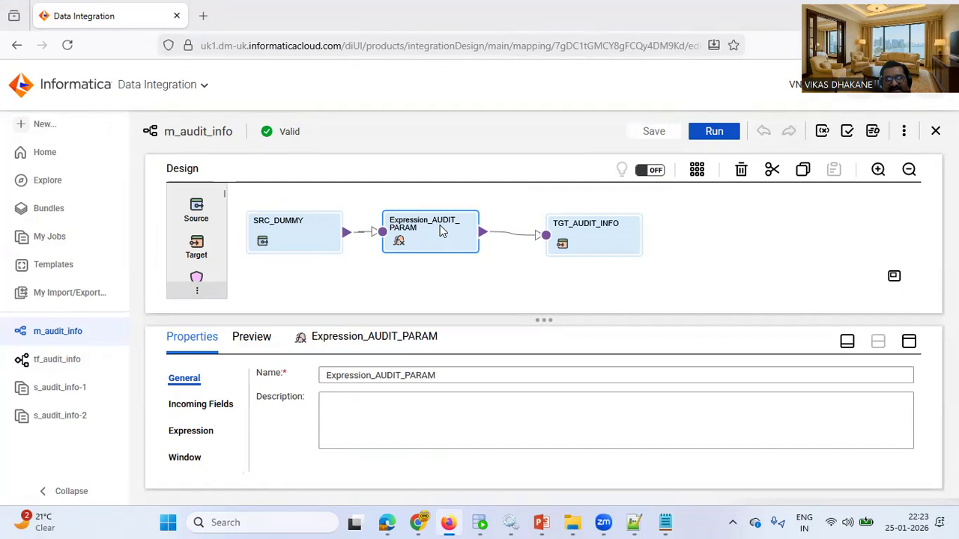
click(909, 342)
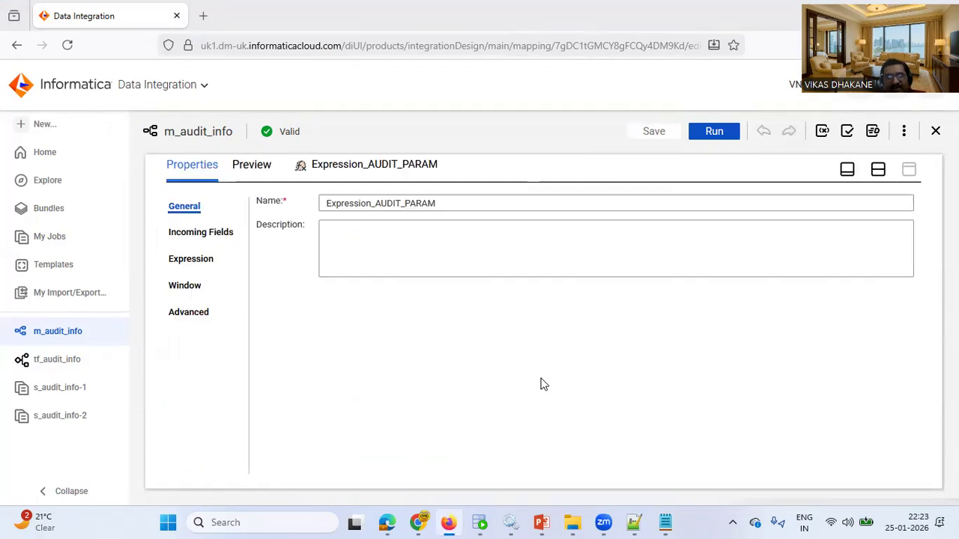
click(197, 260)
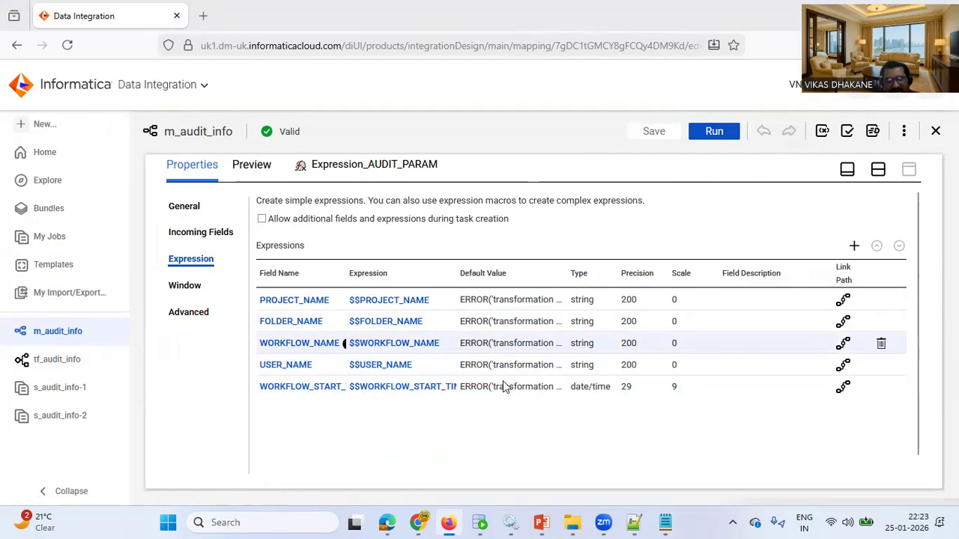
Replace the expression of the WORKFLOW_START_TIME field with the built-in date function Systimestamp() and save the m_audit_info mapping.
click(405, 387)
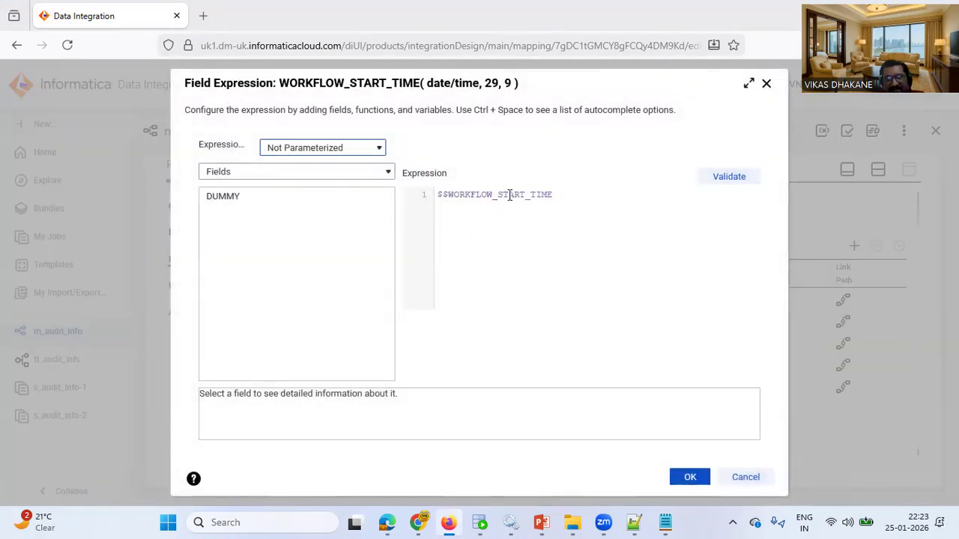
triple_click(510, 195)
click(328, 172)
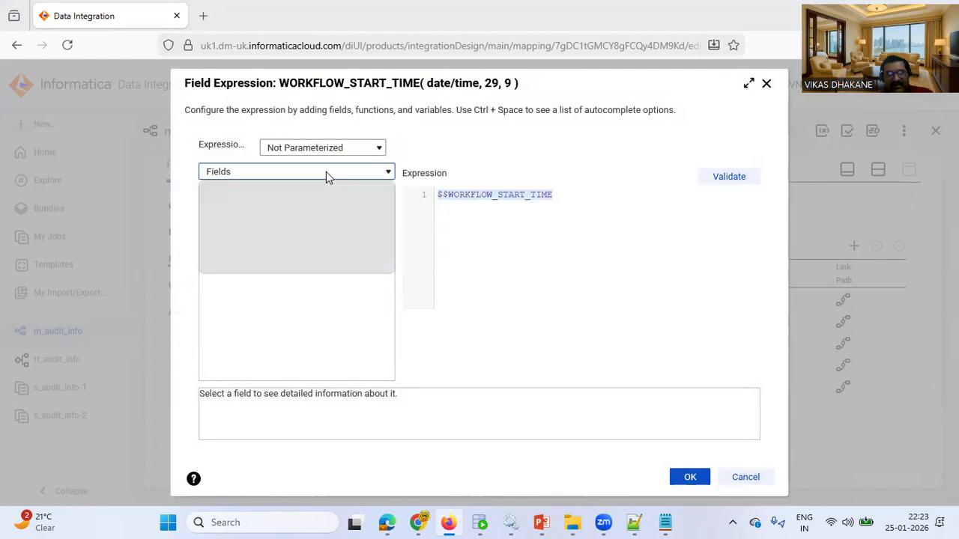
click(260, 244)
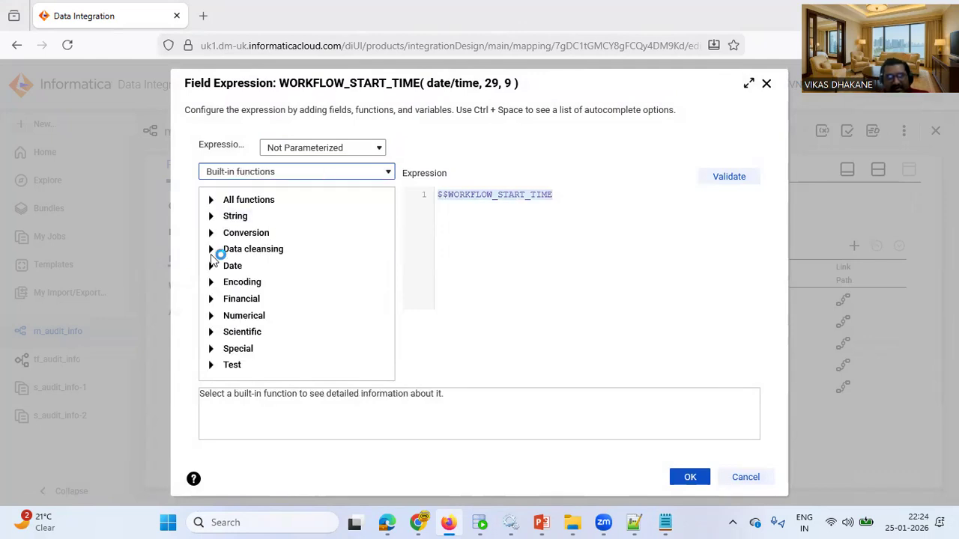
click(212, 268)
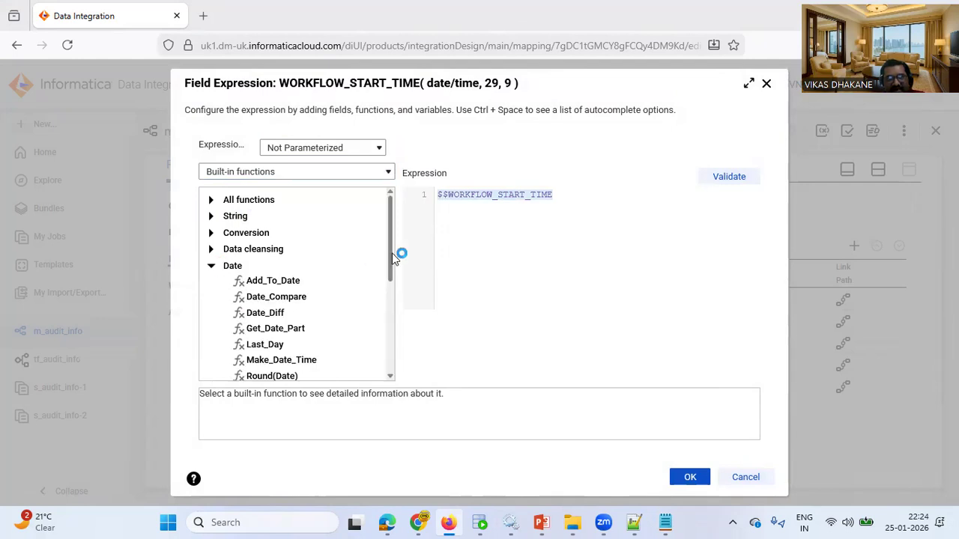
scroll(399, 292, down, 2)
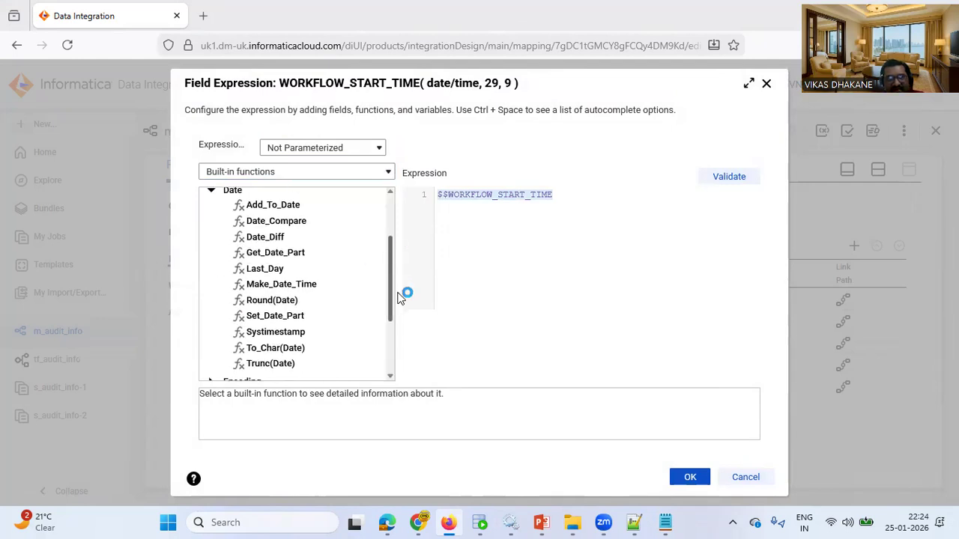
double_click(298, 333)
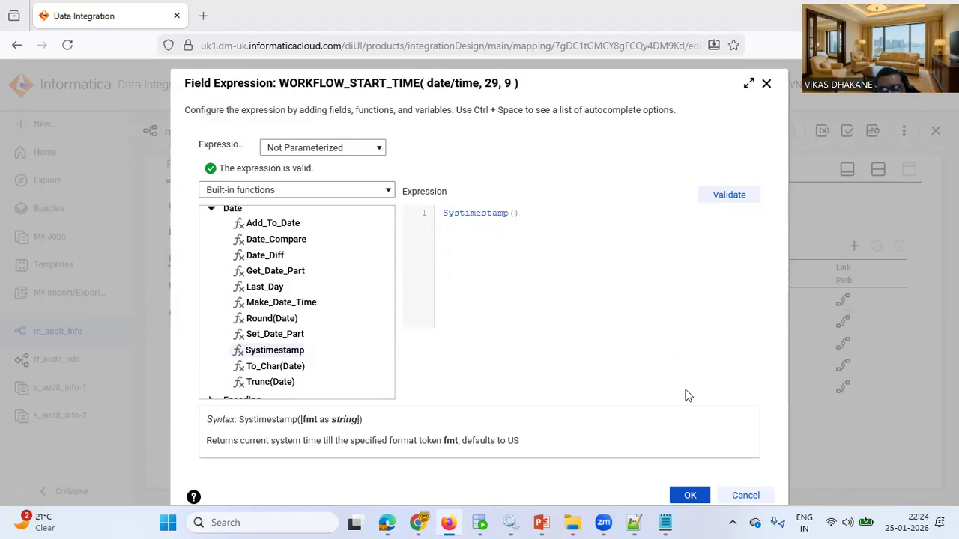
click(689, 501)
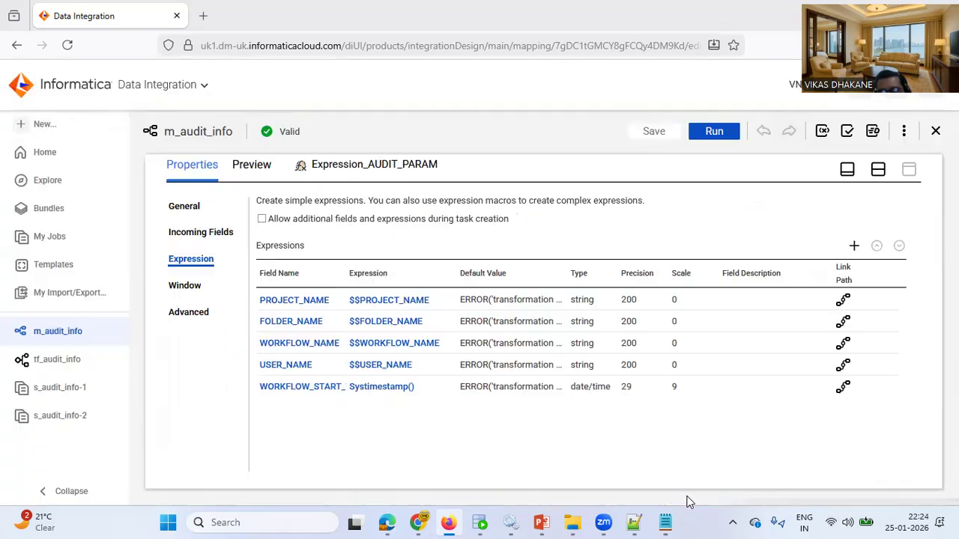
click(654, 133)
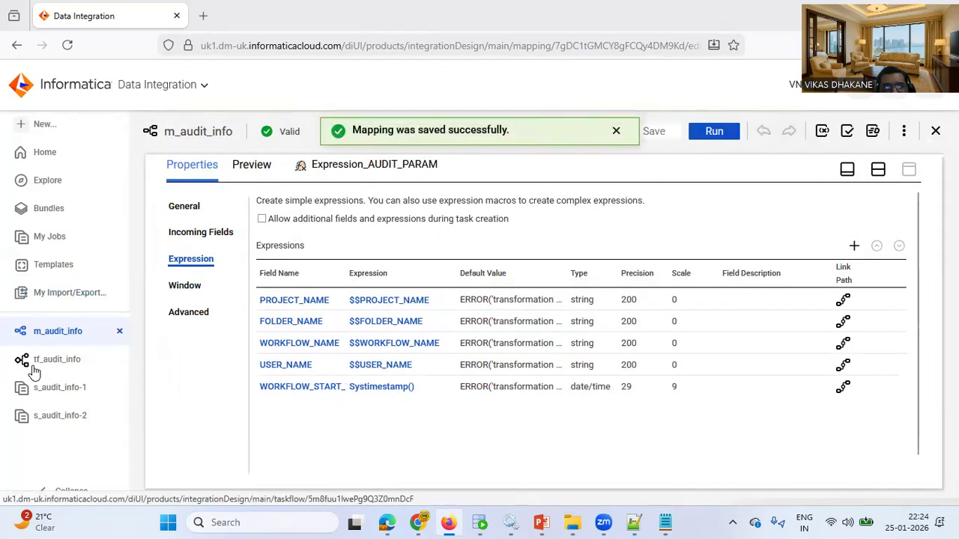
Open the s_audit_info mapping task from the s_audit_info-1 job and reselect m_audit_info as its mapping.
click(54, 391)
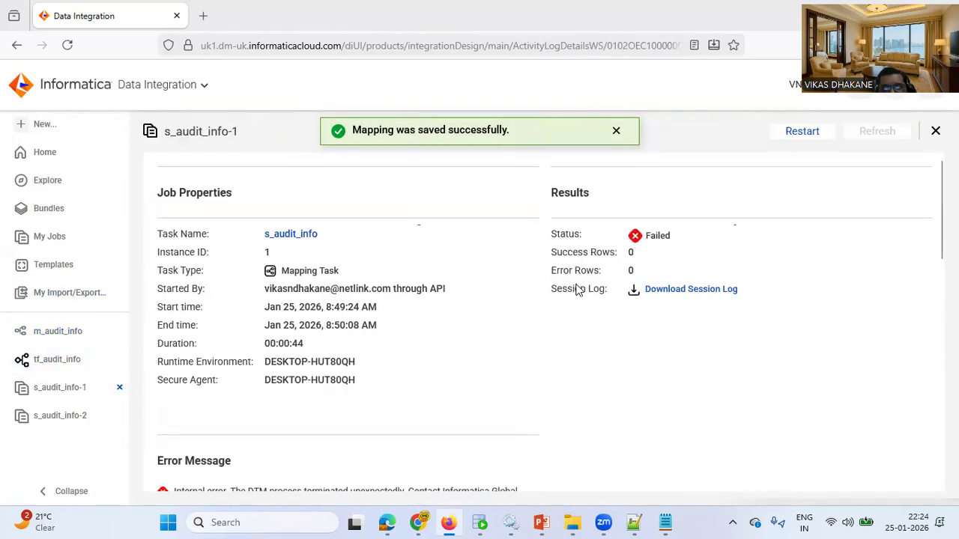
click(304, 235)
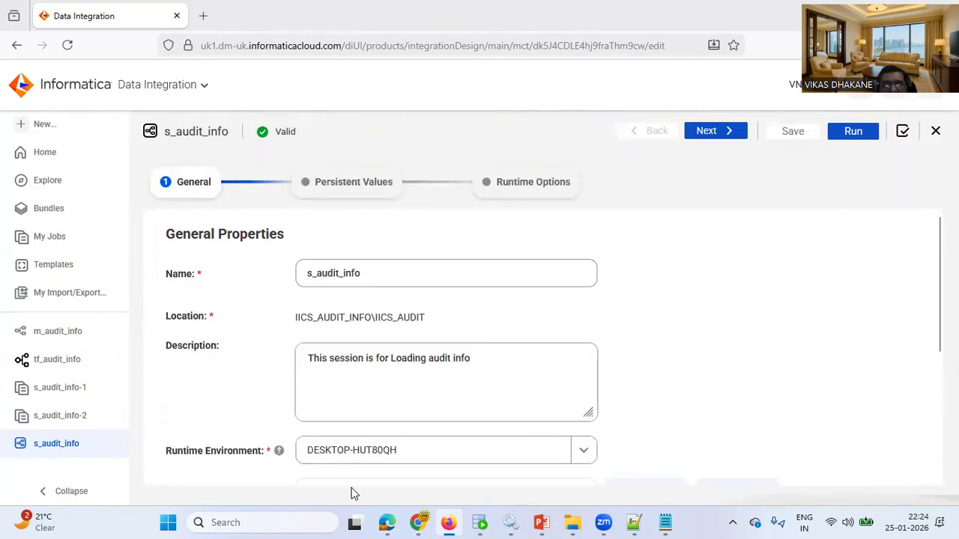
scroll(566, 298, down, 2)
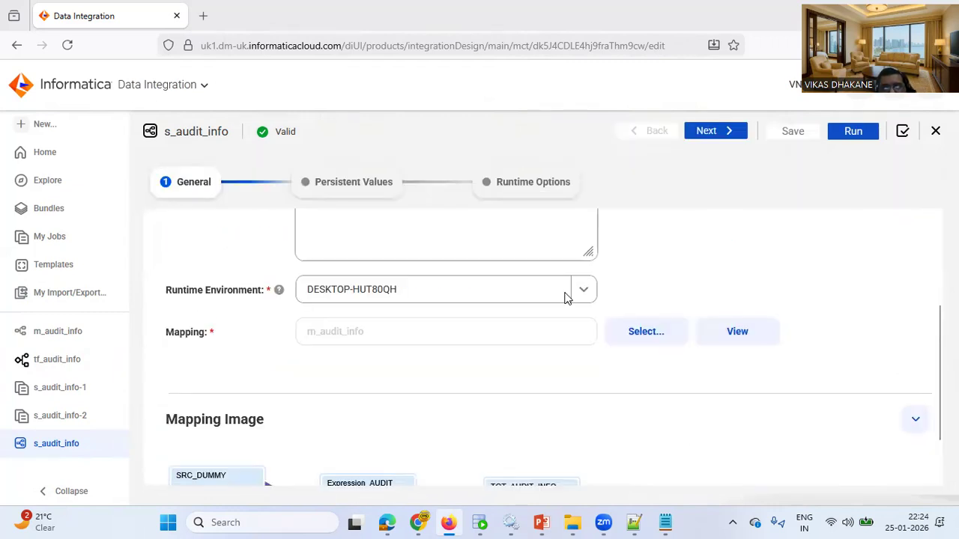
double_click(371, 330)
key(ctrl+c)
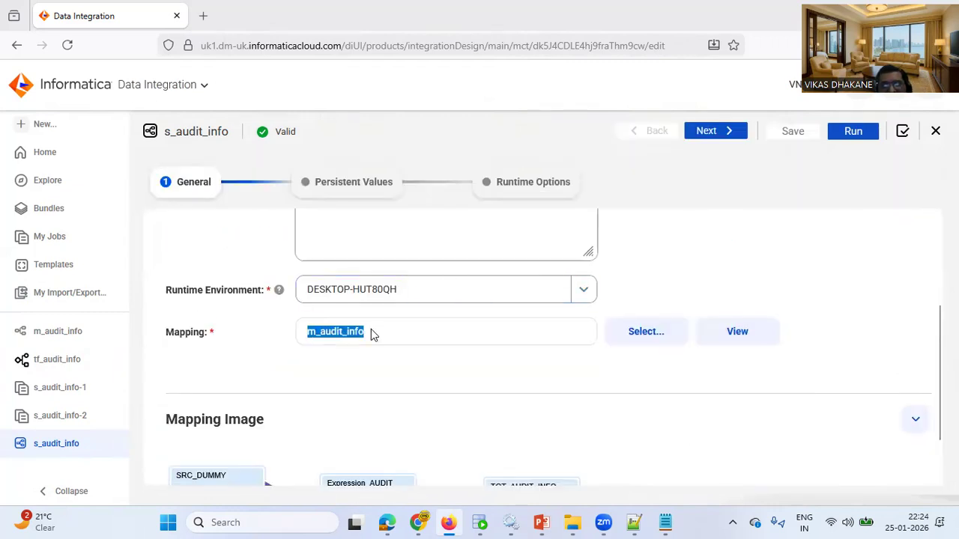
click(652, 338)
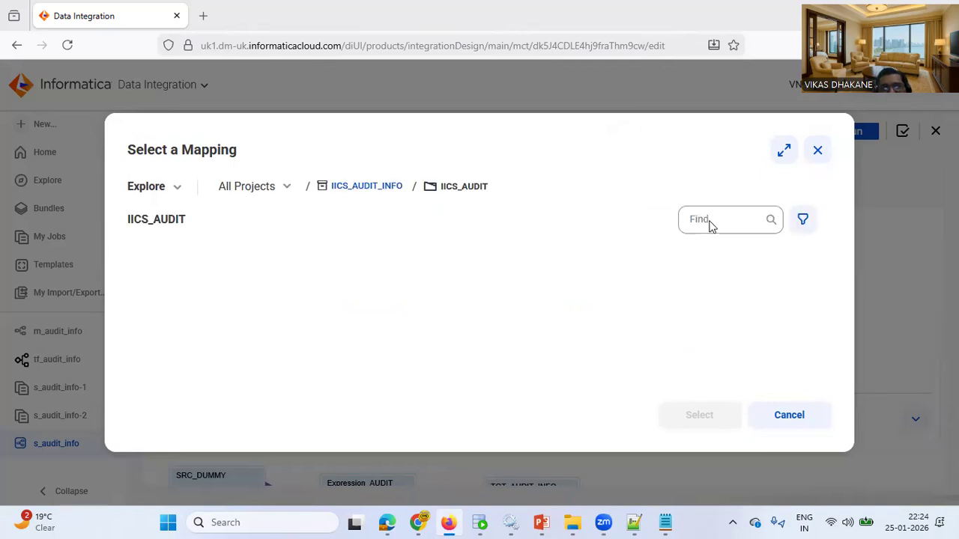
click(726, 222)
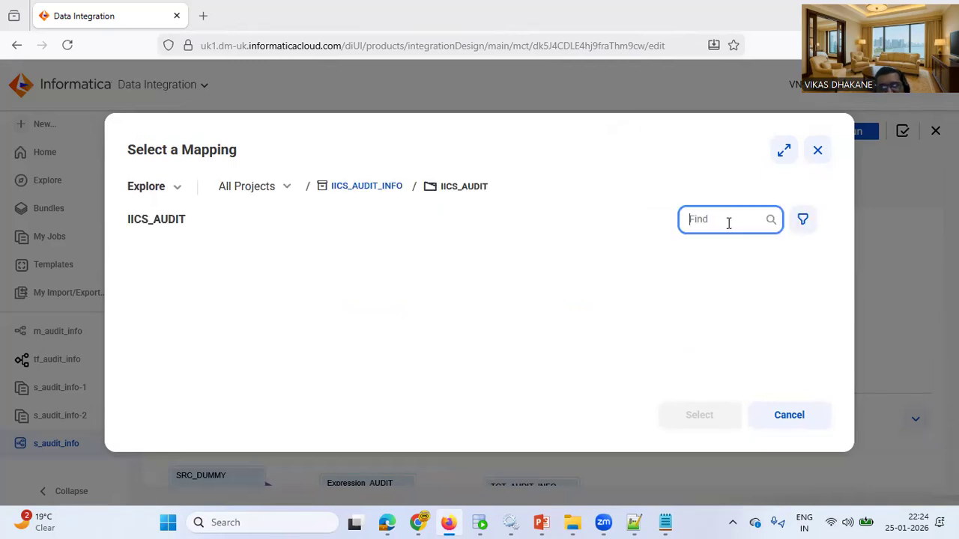
key(ctrl+v)
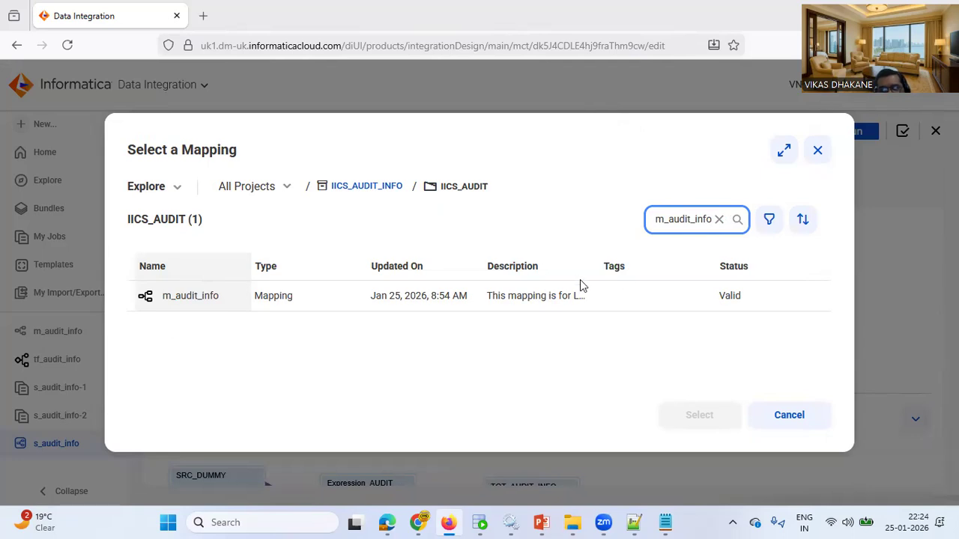
click(317, 302)
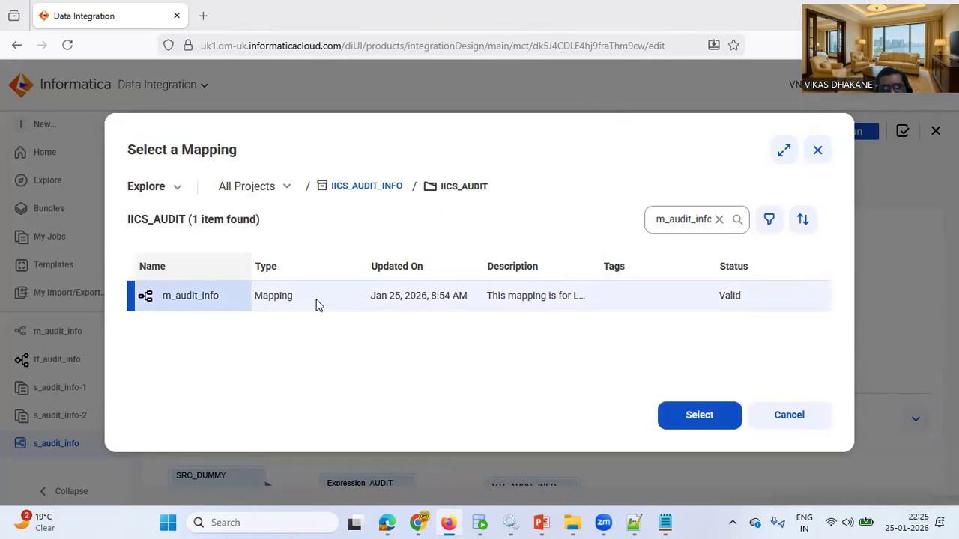
click(693, 425)
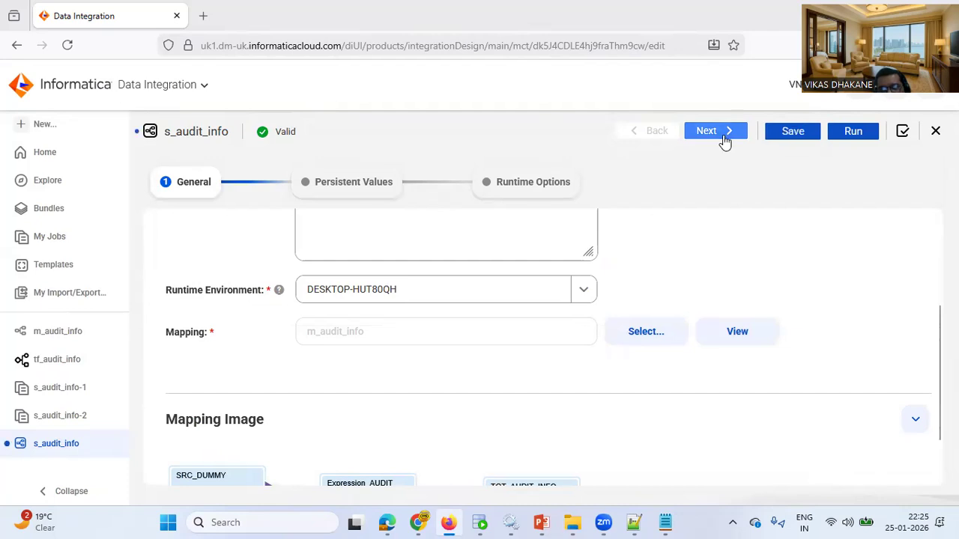
Reset all retained in-out parameter values of the s_audit_info mapping task and save it.
click(716, 132)
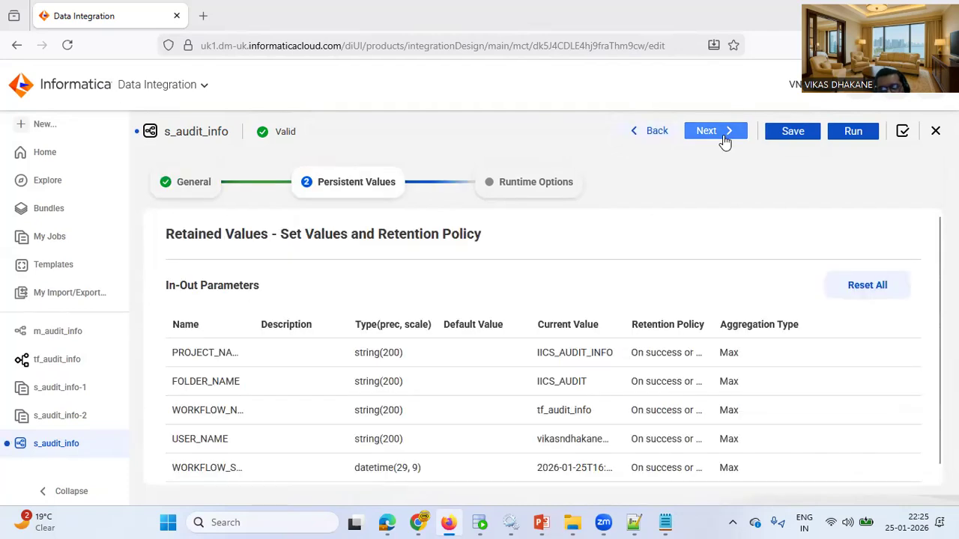
click(881, 299)
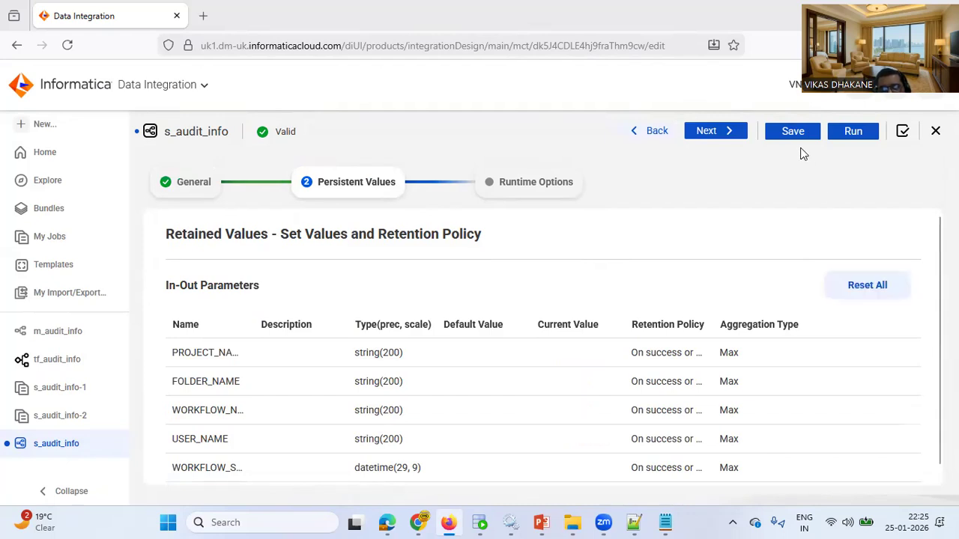
click(800, 132)
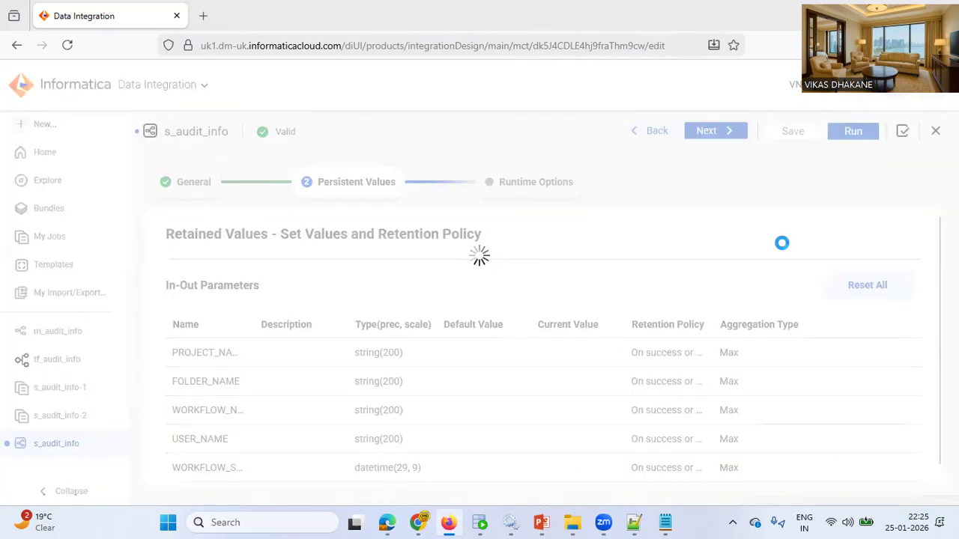
In tf_audit_info, reselect s_audit_info as the data task of the s_audit_info step and save the taskflow.
click(60, 362)
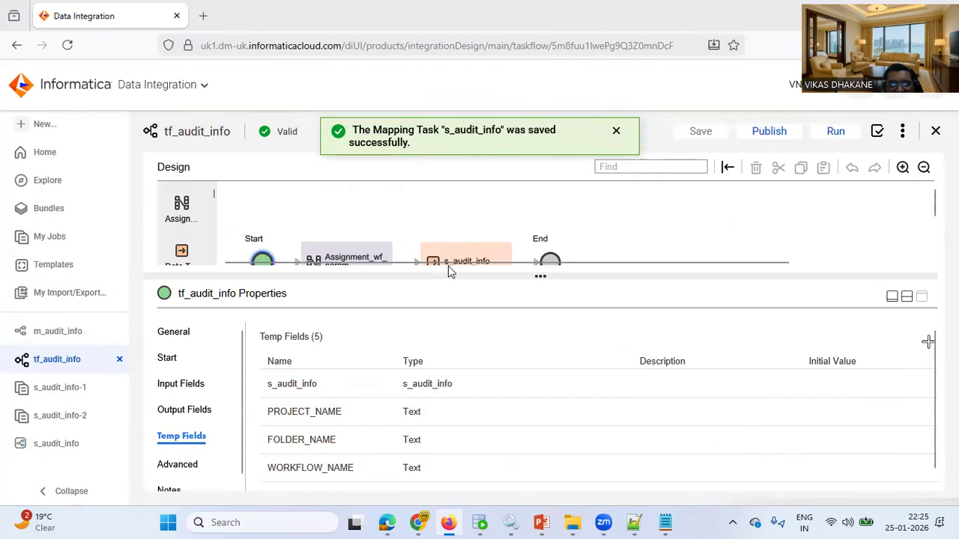
click(481, 255)
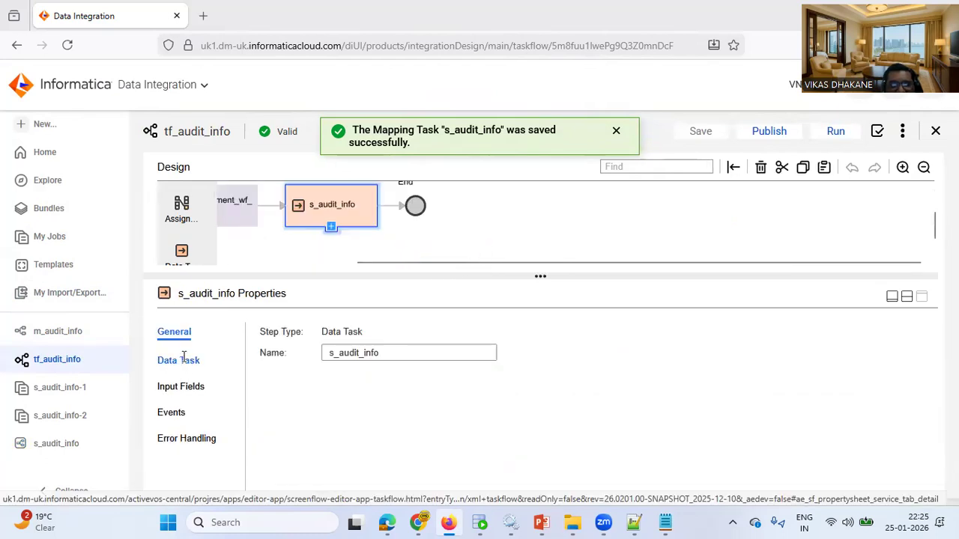
click(183, 358)
double_click(363, 337)
key(ctrl+c)
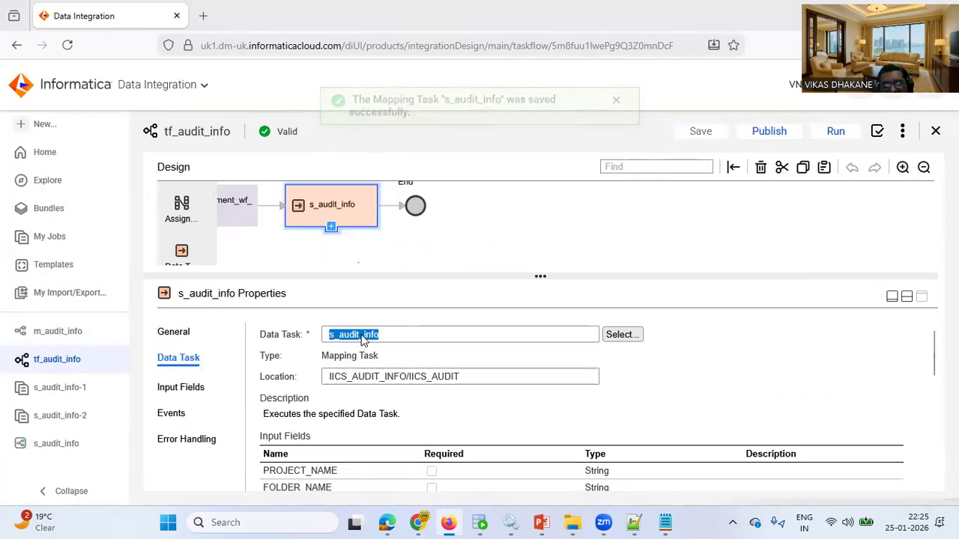
click(622, 335)
click(707, 194)
key(ctrl+v)
click(316, 252)
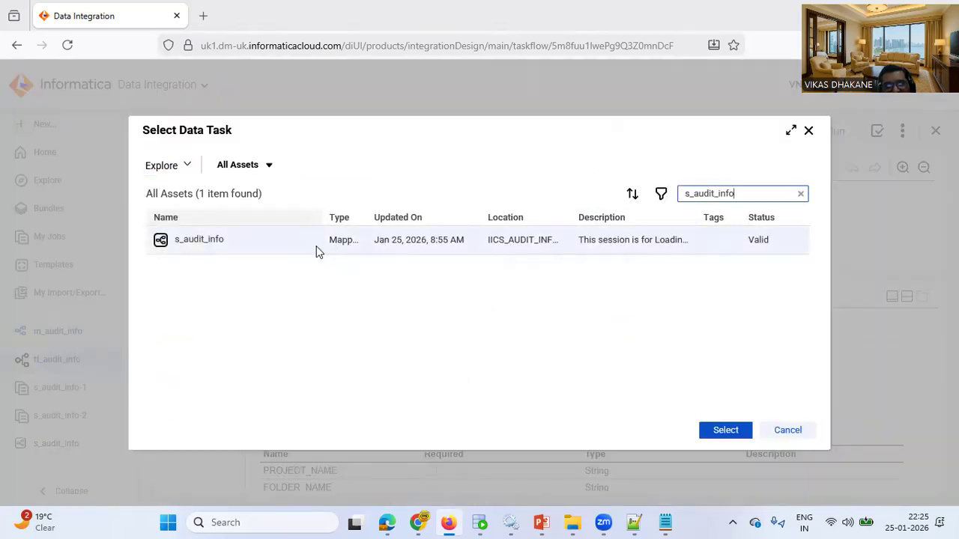
click(724, 431)
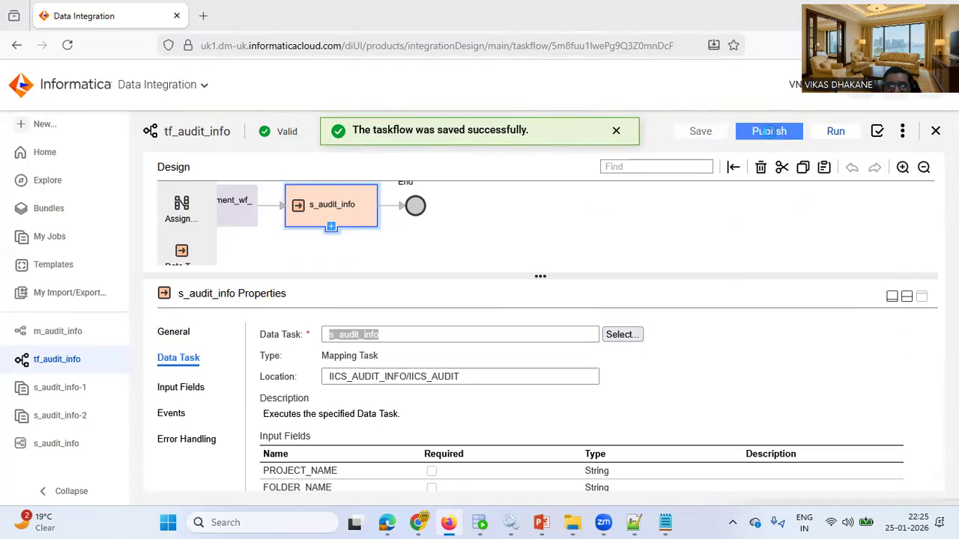
Publish and run the tf_audit_info taskflow, and open My Jobs to monitor it.
click(769, 131)
click(836, 131)
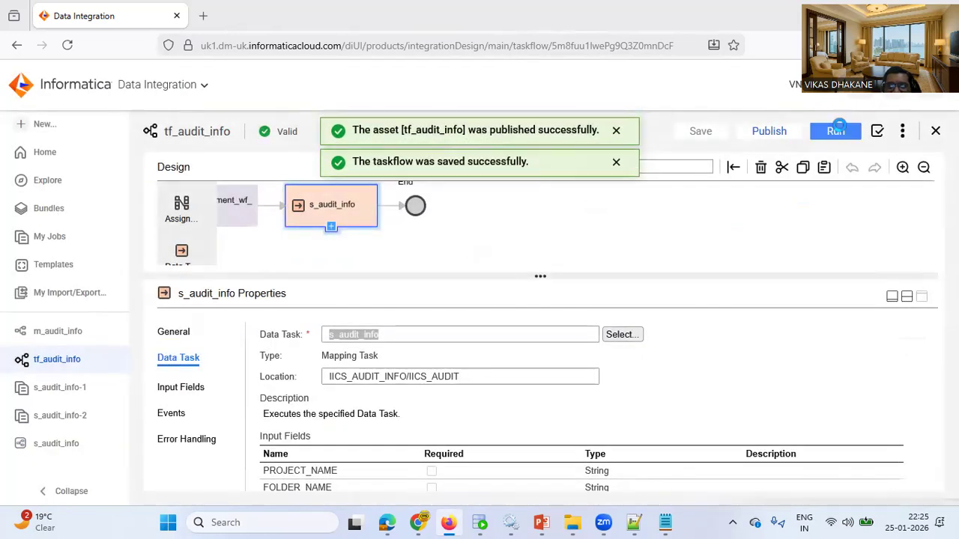
click(81, 239)
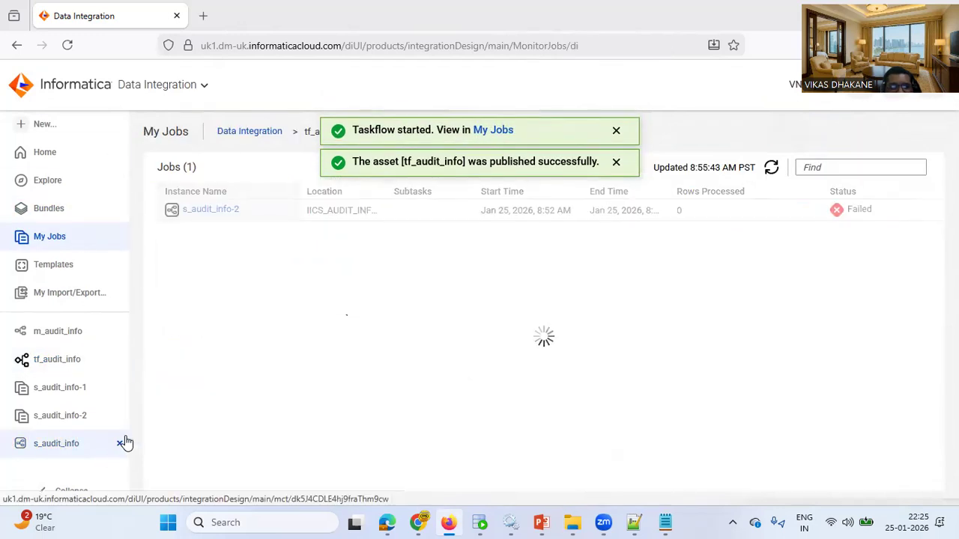
Close the open s_audit_info, s_audit_info-2 and s_audit_info-1 pages and view the job started by the latest tf_audit_info run.
click(119, 443)
click(120, 416)
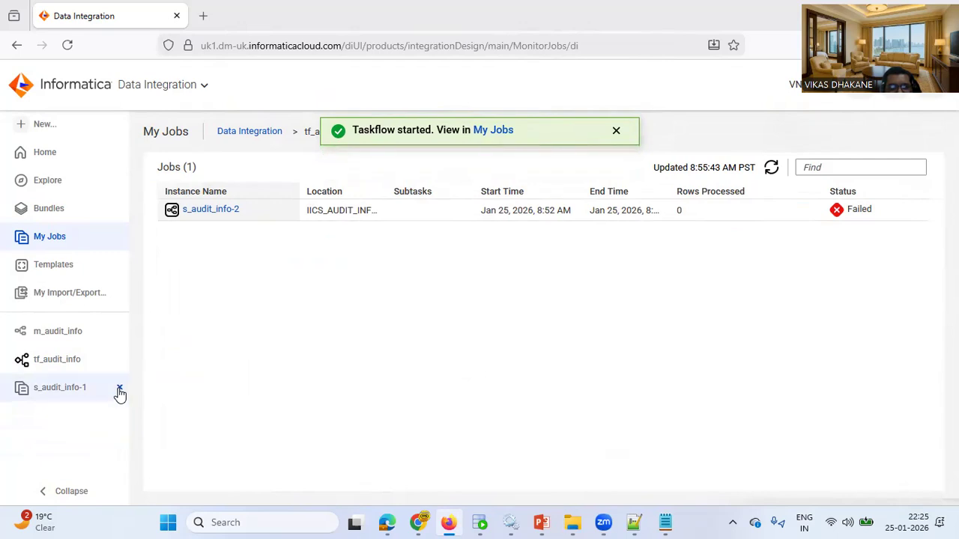
click(119, 388)
click(260, 135)
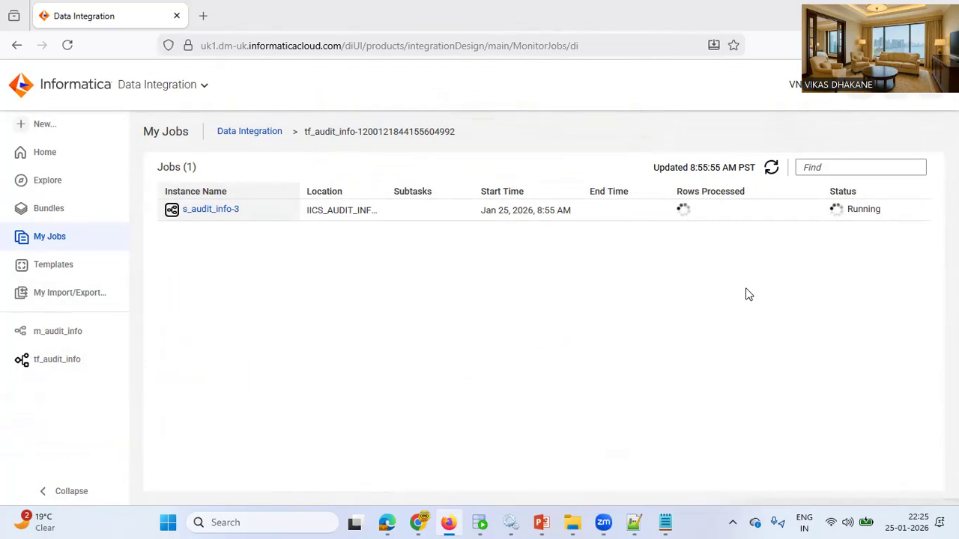
Open the s_audit_info-3 job details and refresh them to follow the run's status and source/target results.
click(236, 219)
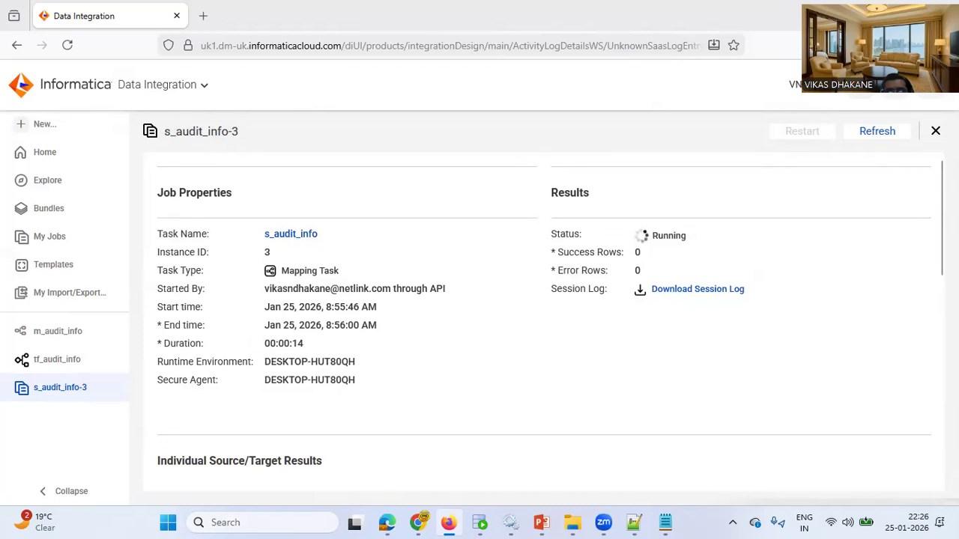
scroll(905, 224, down, 4)
scroll(905, 224, up, 3)
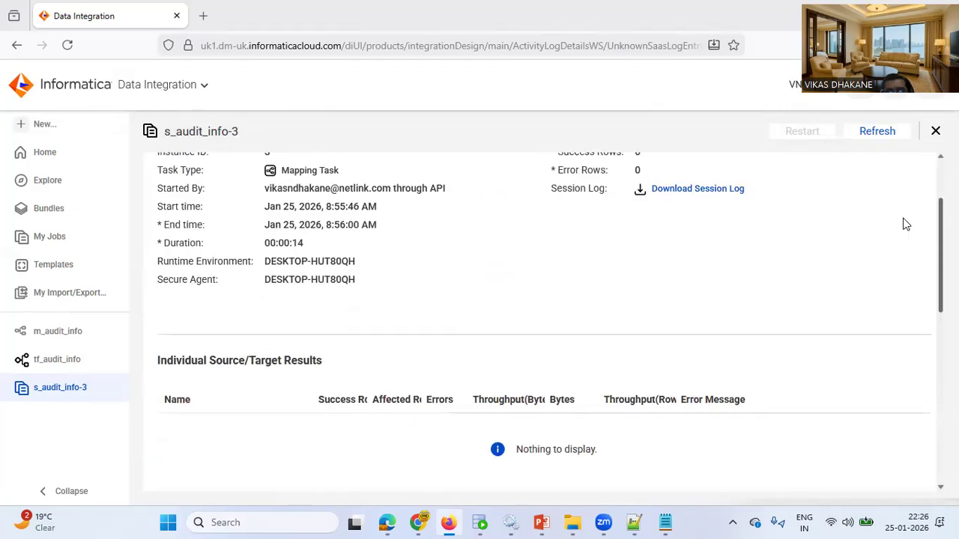
click(877, 131)
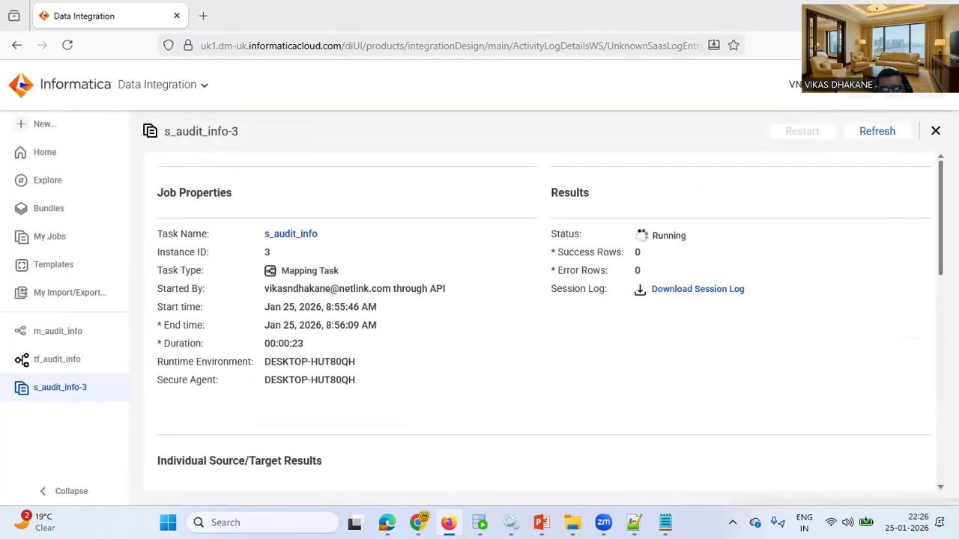
scroll(551, 319, down, 3)
scroll(550, 320, up, 2)
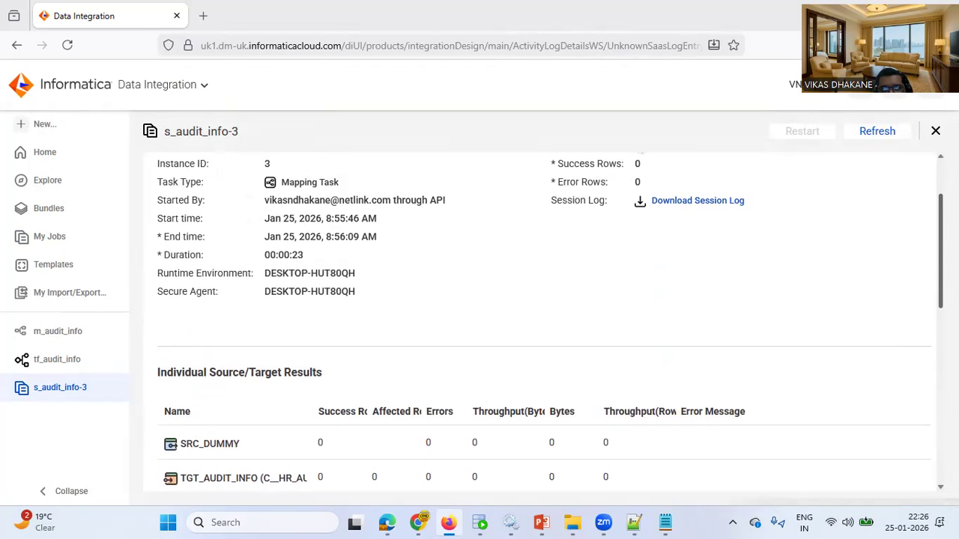
scroll(545, 322, down, 3)
scroll(544, 322, up, 2)
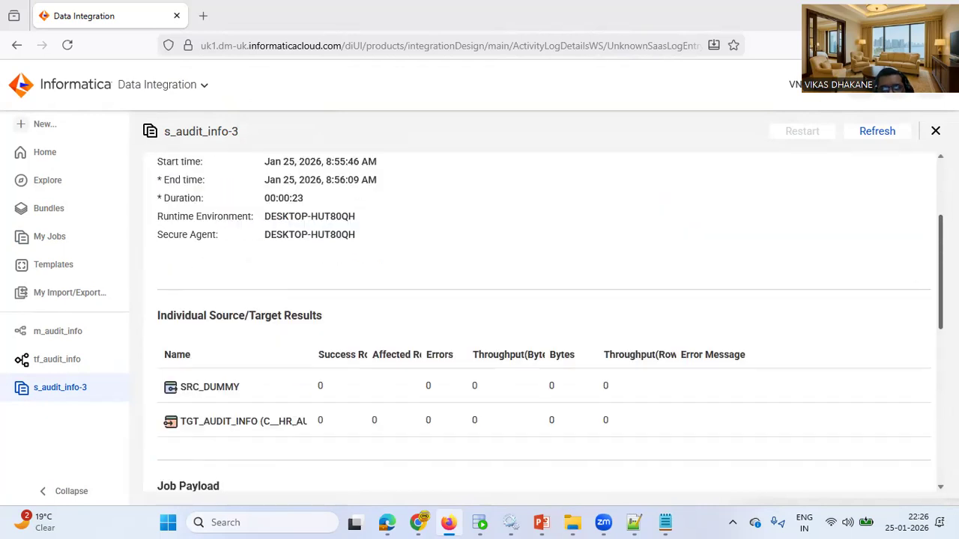
scroll(545, 323, up, 2)
click(878, 132)
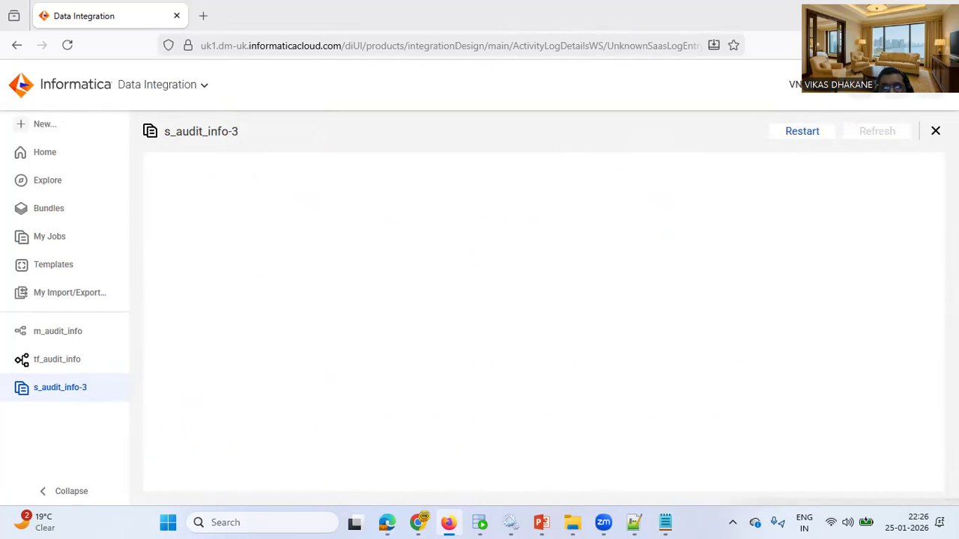
Check the finished s_audit_info-3 job's source/target results and status, and return to the Data Integration jobs list.
scroll(545, 322, down, 3)
scroll(545, 322, up, 1)
scroll(550, 328, up, 1)
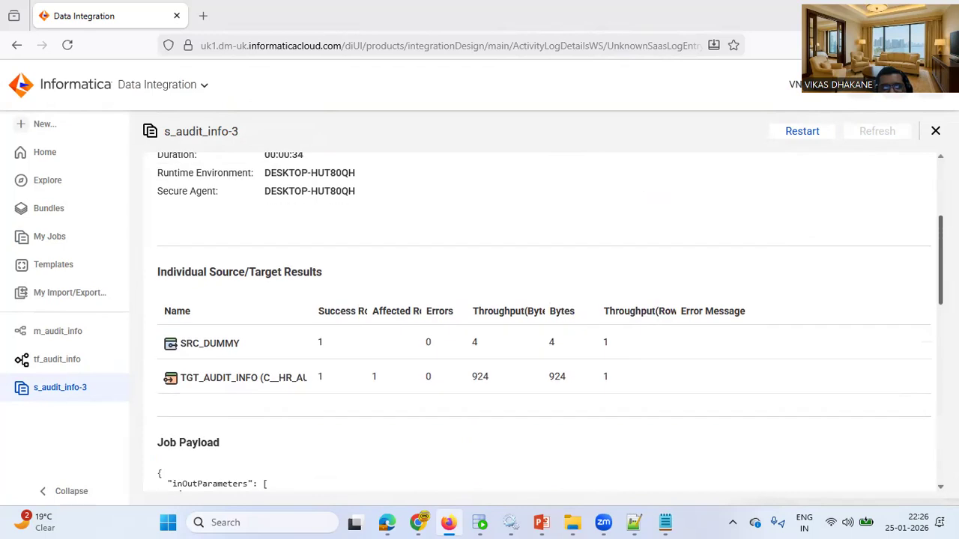
scroll(515, 324, up, 2)
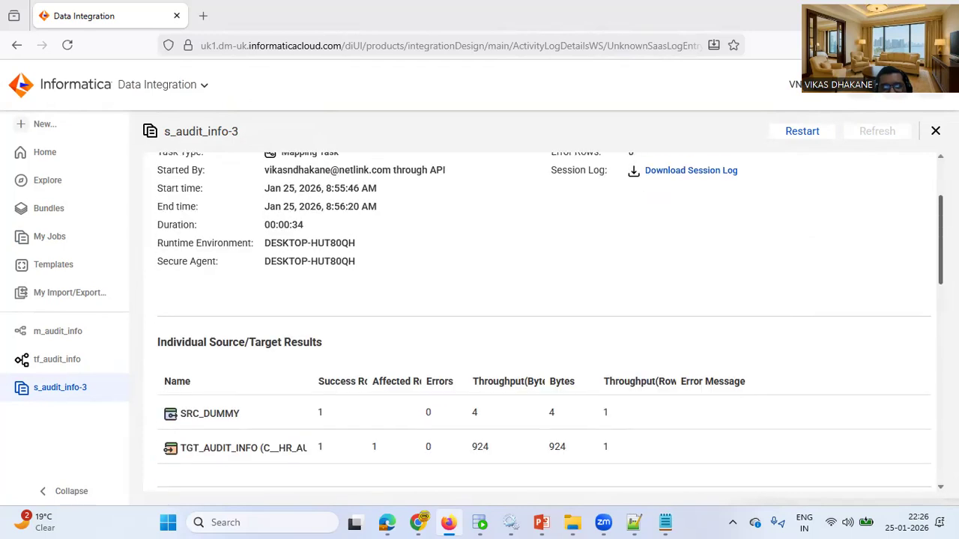
click(334, 408)
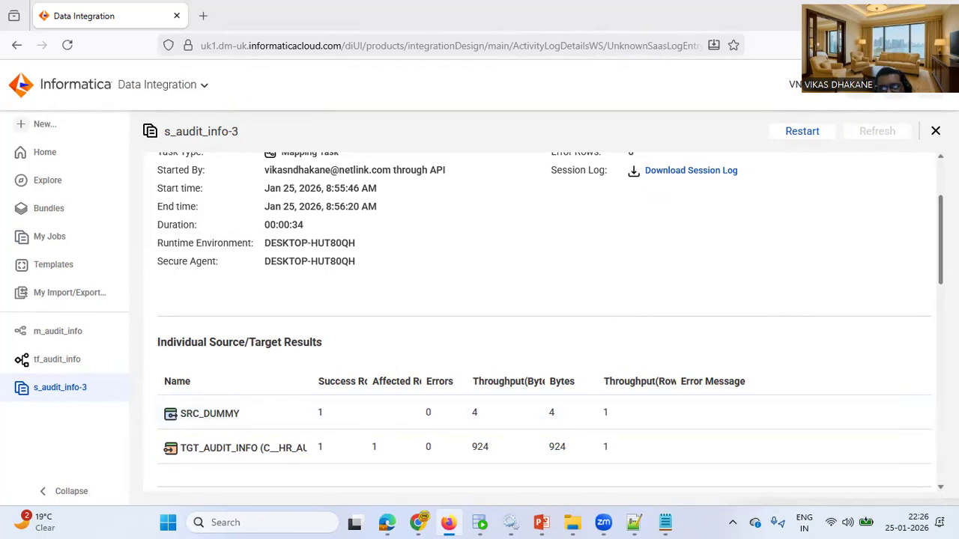
scroll(535, 323, up, 1)
scroll(536, 322, up, 2)
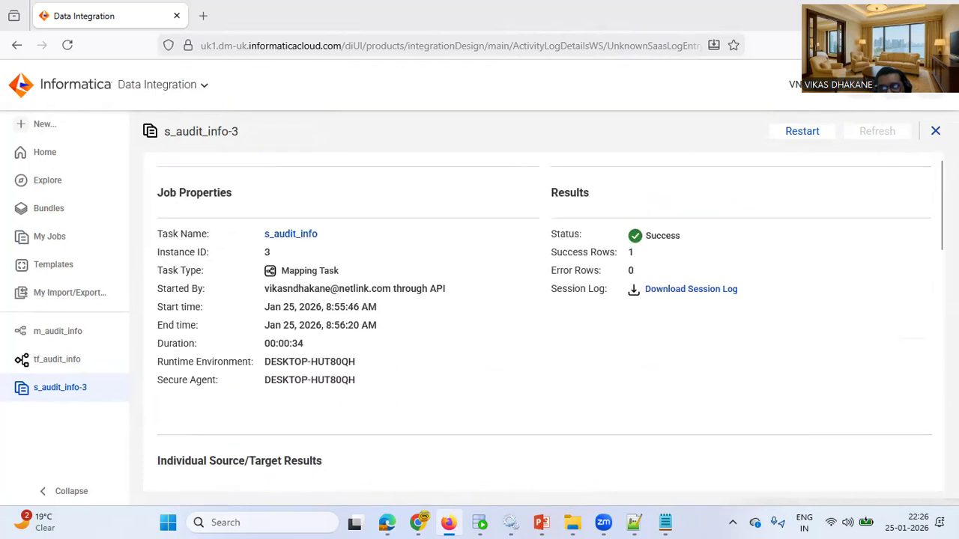
click(935, 131)
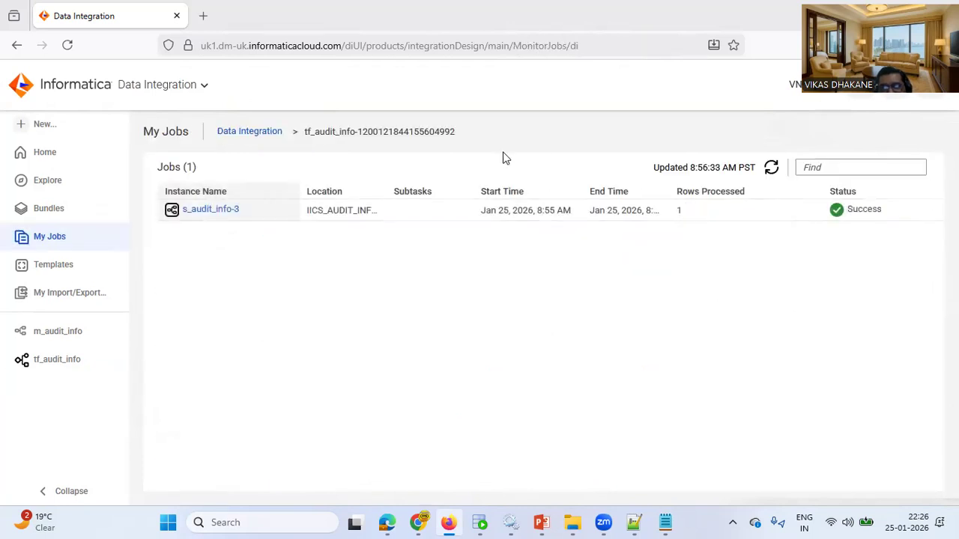
click(262, 132)
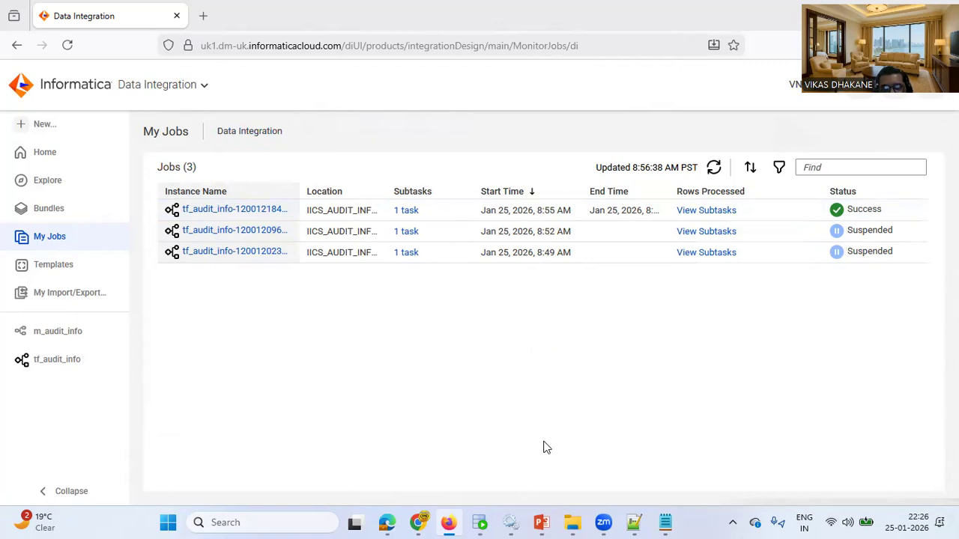
Switch to Oracle SQL Developer and run the query select * from audit_info; on the DB_ORACLE connection.
click(479, 522)
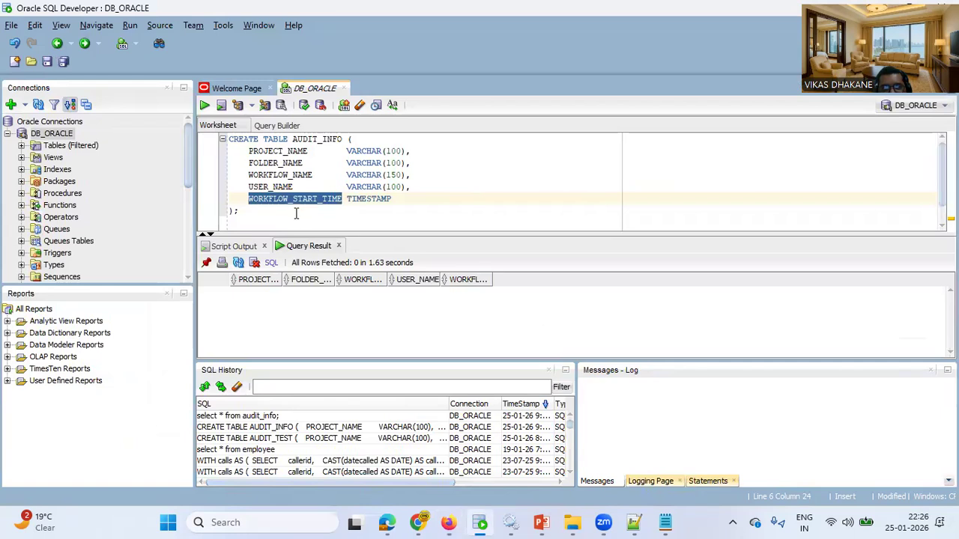
click(342, 228)
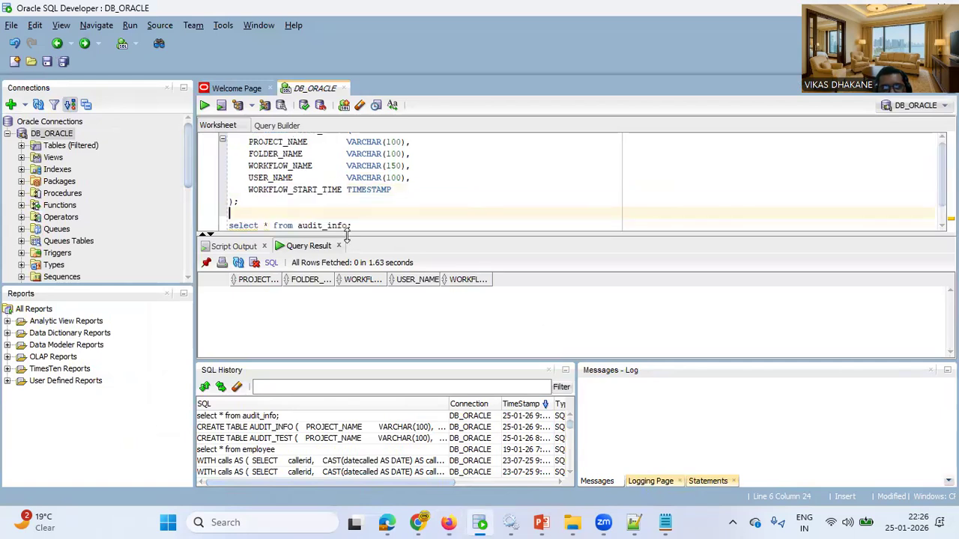
click(363, 228)
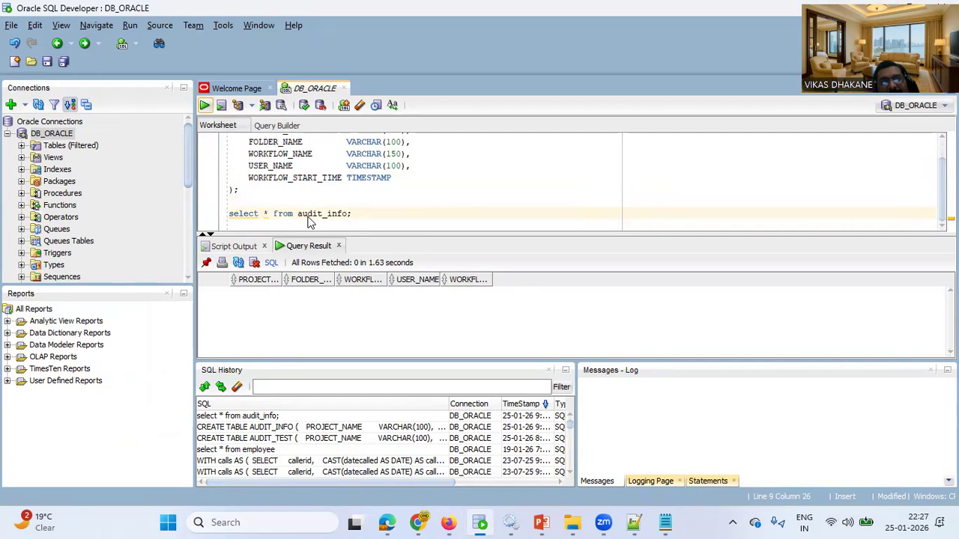
key(ctrl+Return)
key(ctrl+Return)
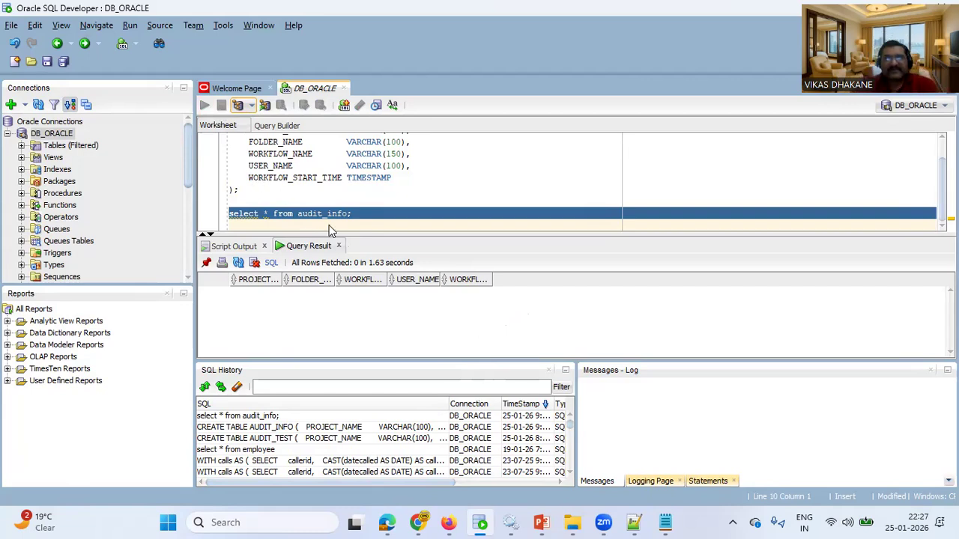
key(ctrl+Return)
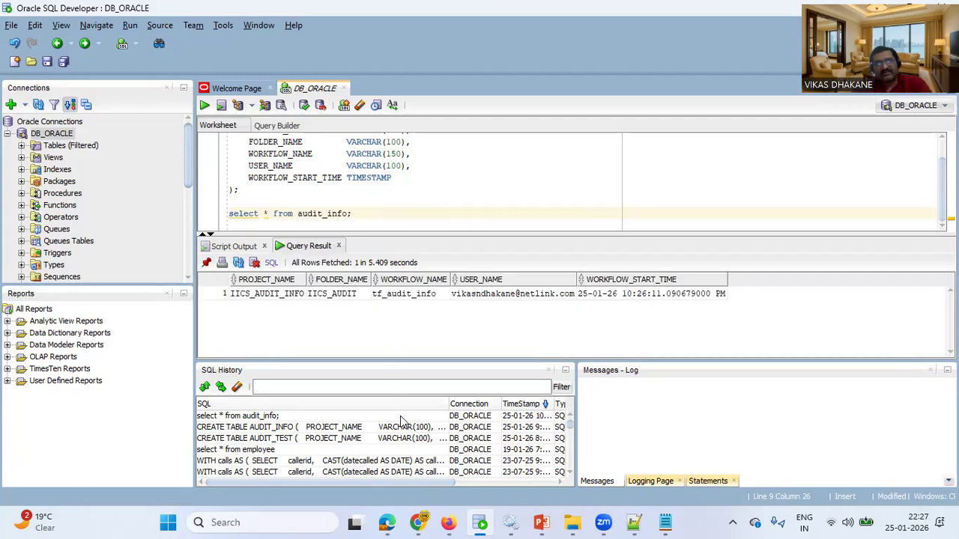
Enlarge the query result area and widen the PROJECT_NAME and FOLDER_NAME columns.
drag(400, 367, 400, 420)
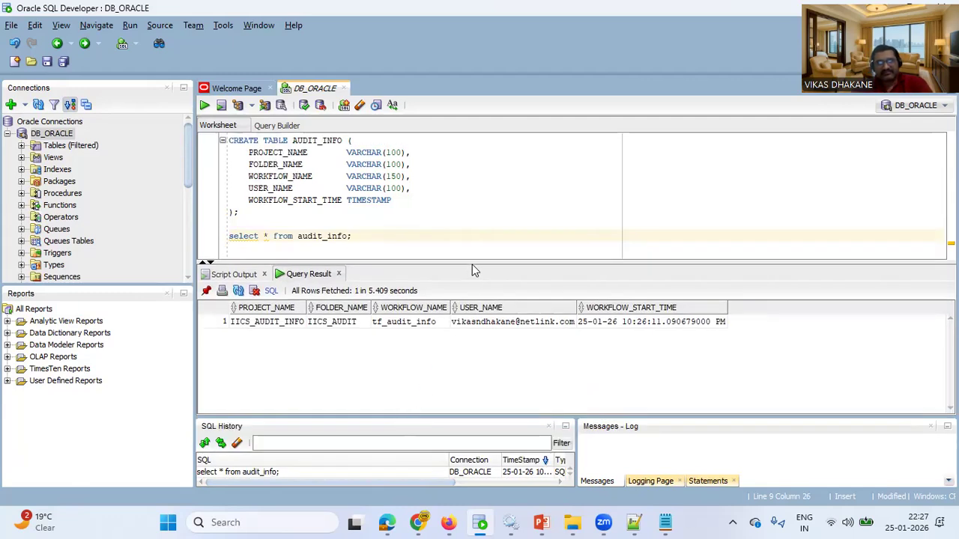
drag(474, 263, 491, 233)
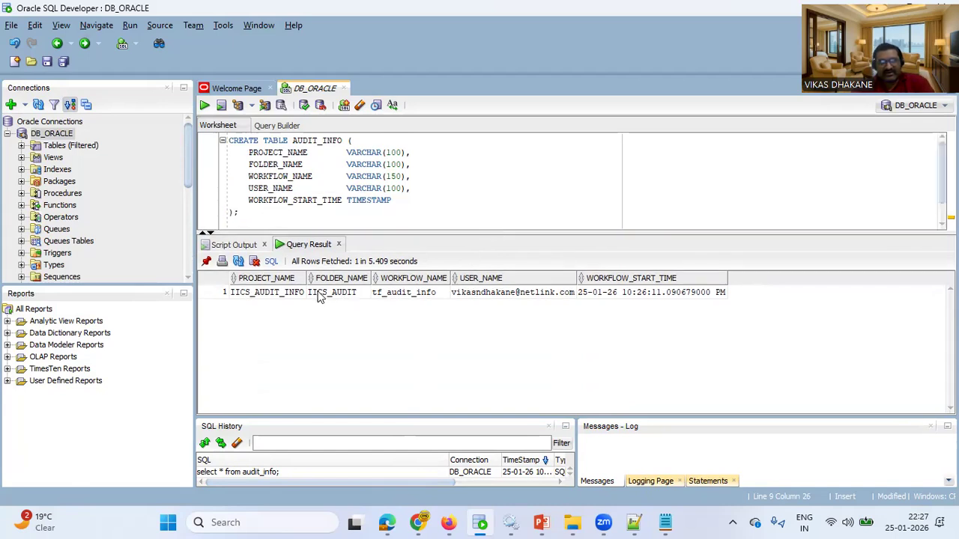
drag(305, 278, 370, 278)
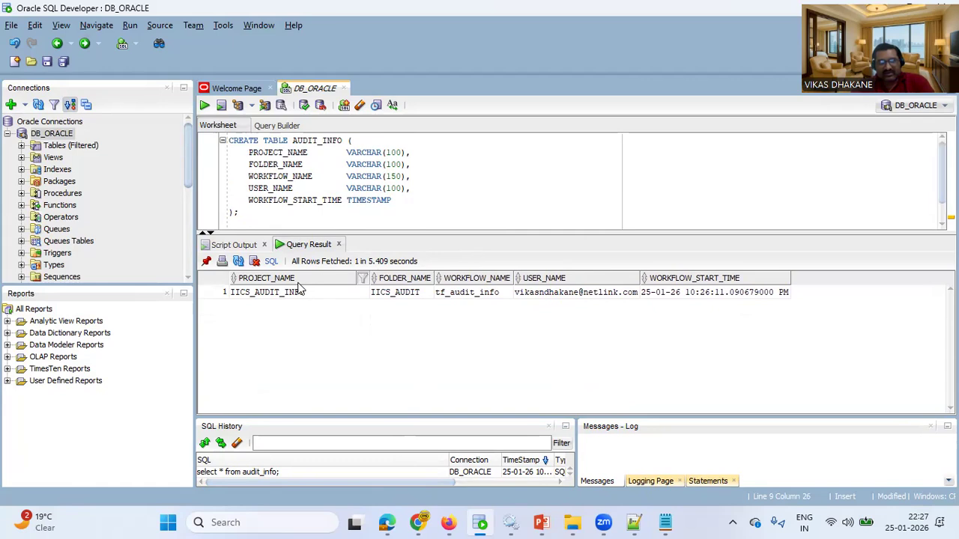
click(286, 299)
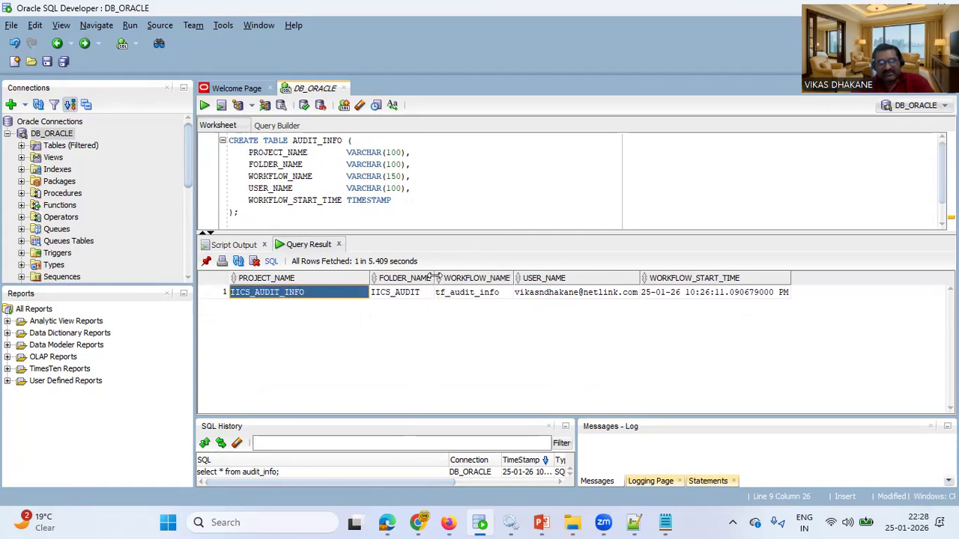
drag(434, 278, 466, 276)
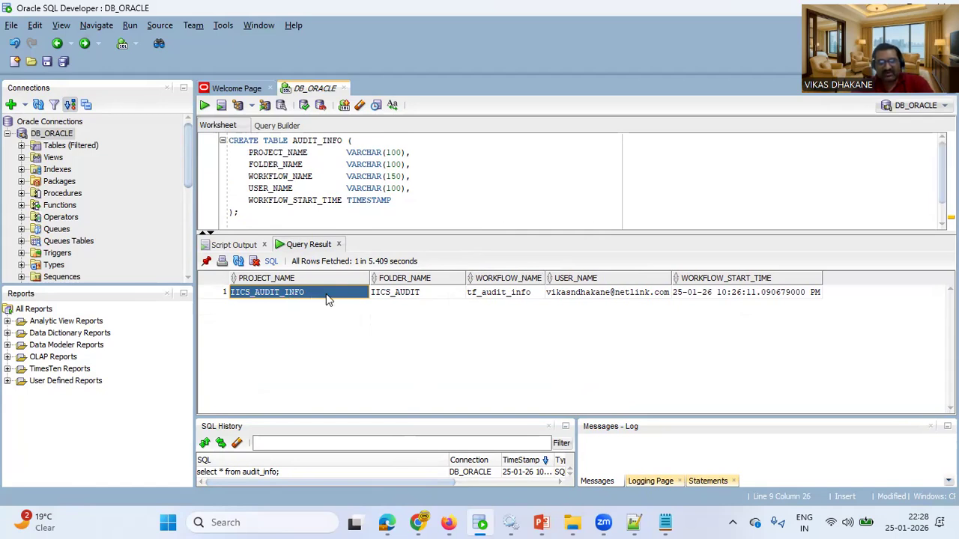
Examine the audit row's folder name, workflow name, user name and workflow start time, widening the USER_NAME column slightly.
click(394, 293)
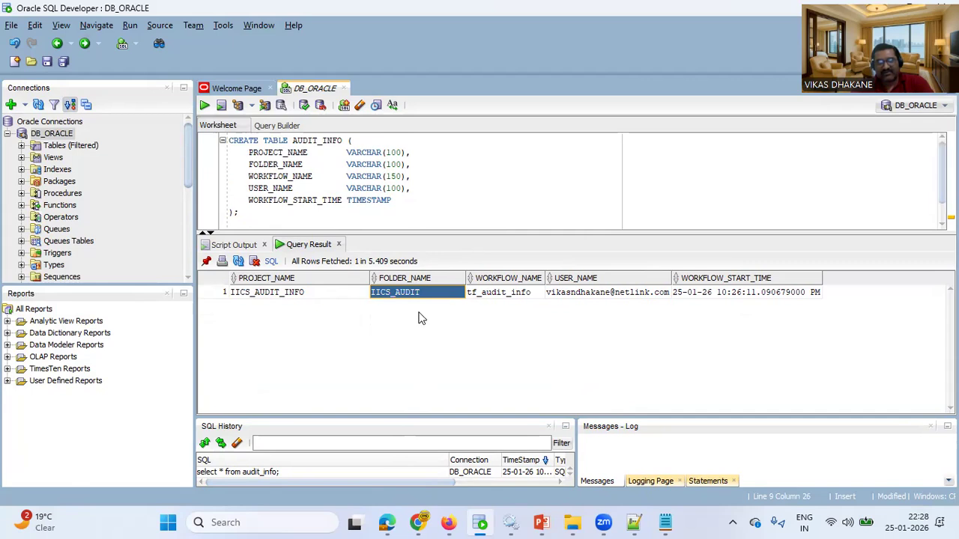
click(487, 297)
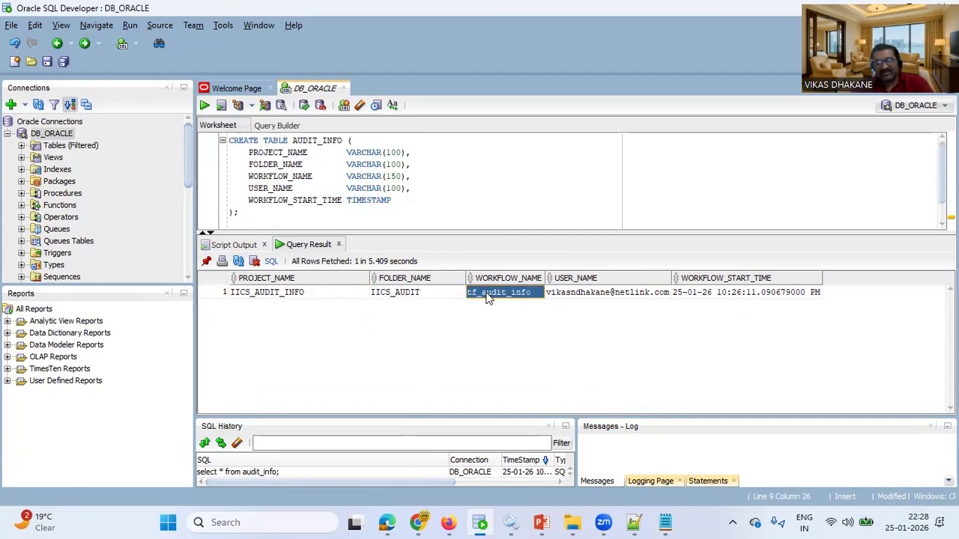
click(613, 297)
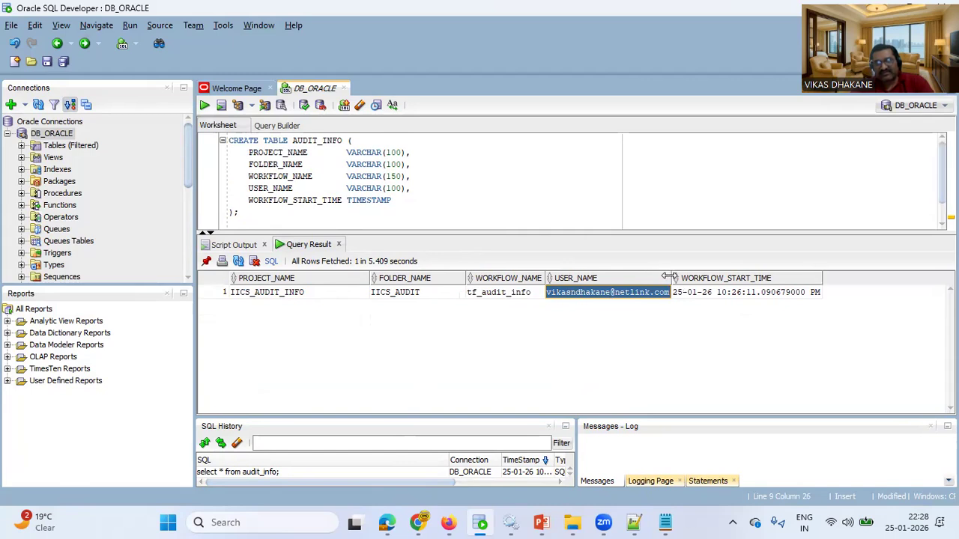
drag(668, 278, 676, 278)
click(758, 294)
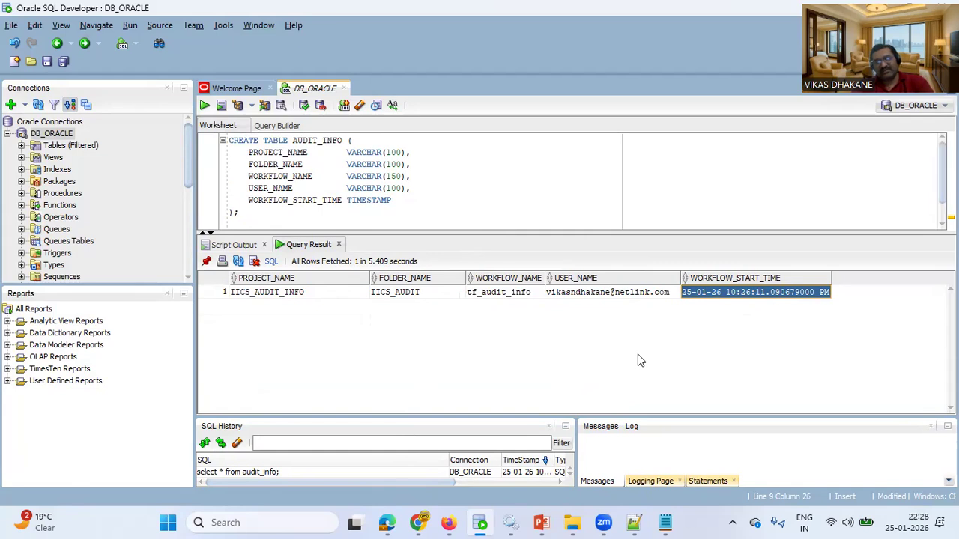
drag(578, 414, 586, 368)
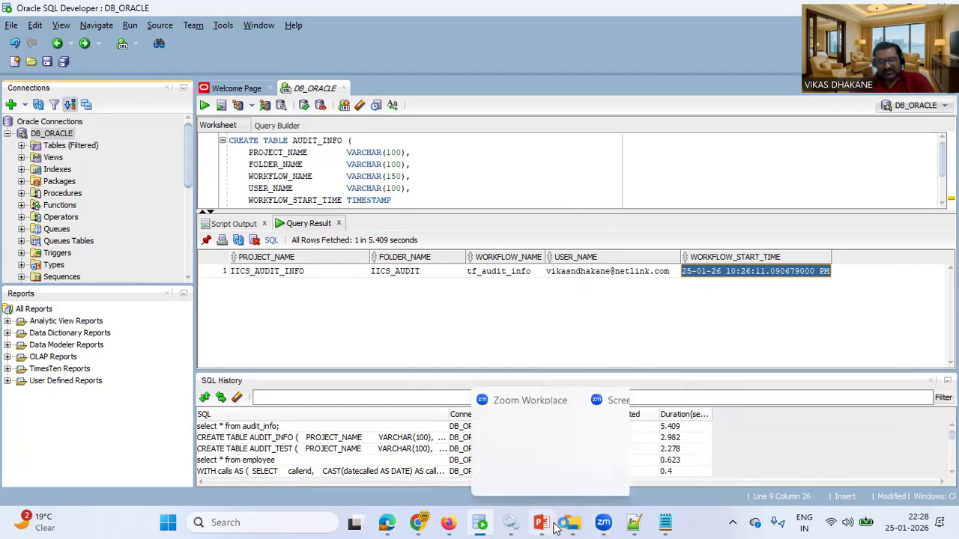
Switch to the PowerPoint presentation and display the closing slide, slide 5.
mouse_move(554, 528)
click(557, 465)
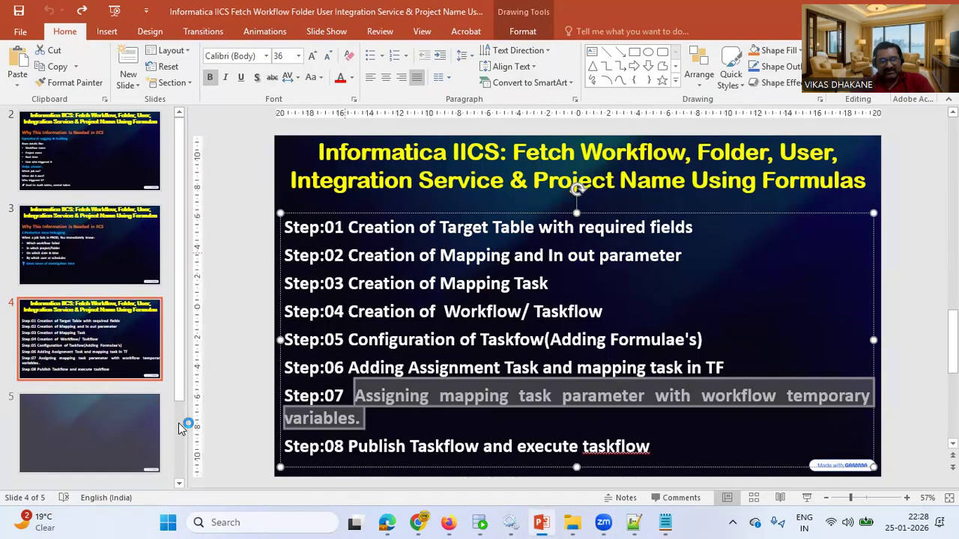
click(143, 438)
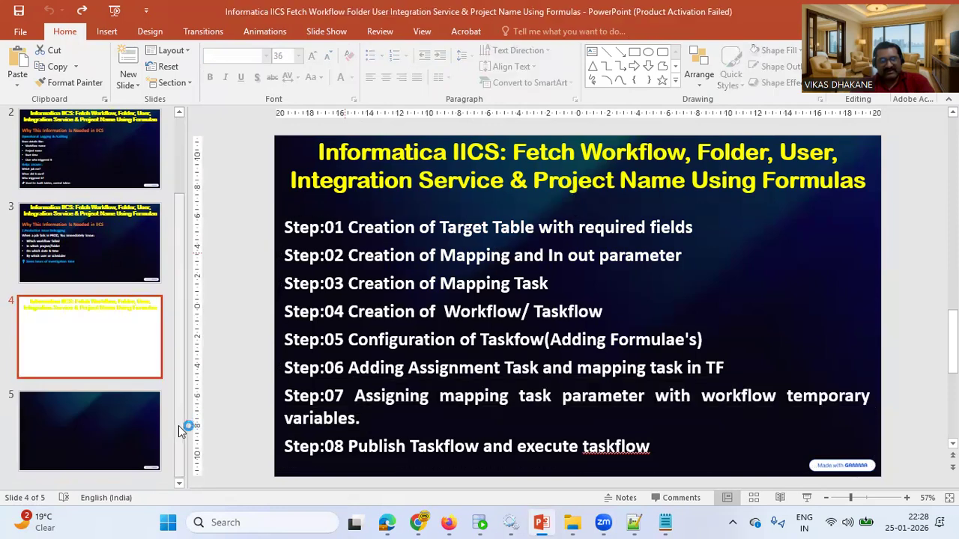
click(142, 445)
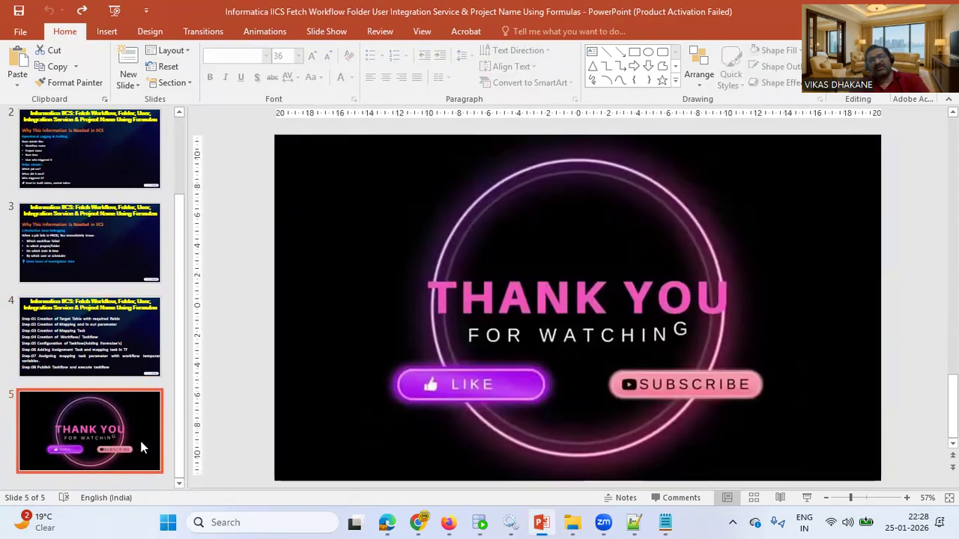